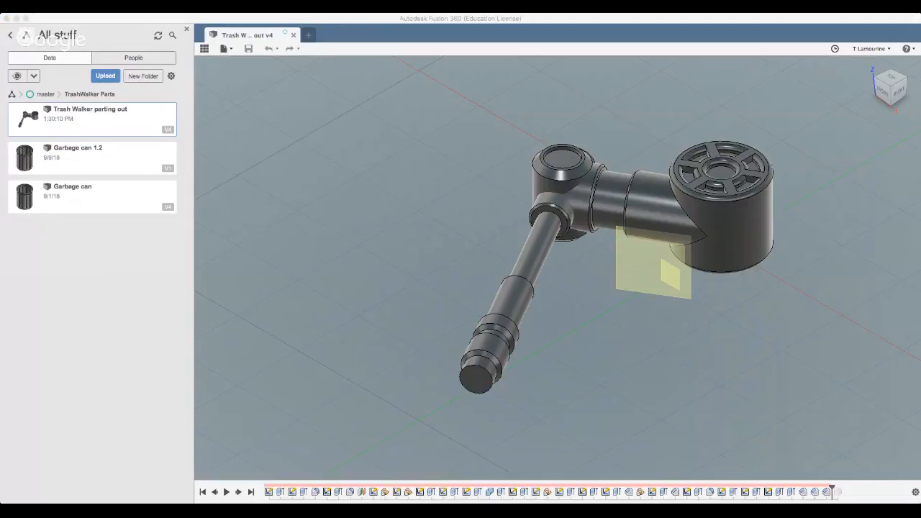
# Hide the project file browser and resize the application window around the arm model
pyautogui.click(134, 18)
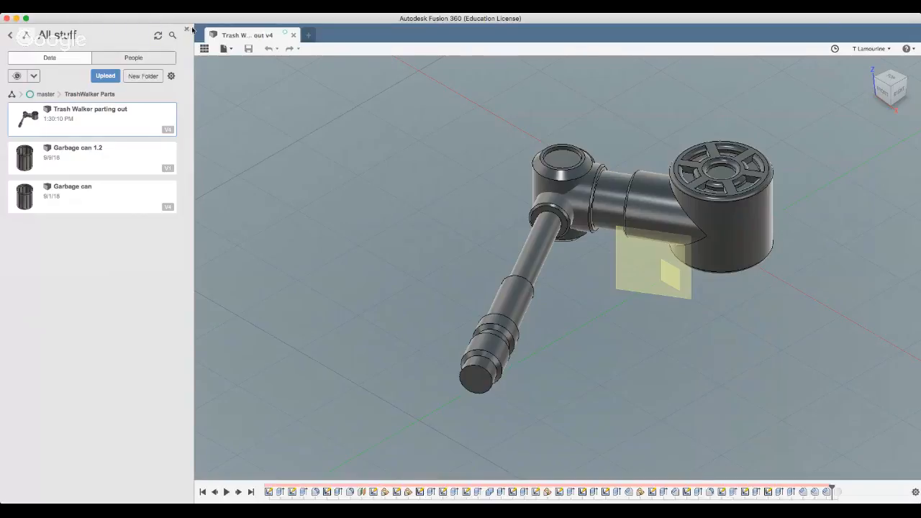
pyautogui.click(185, 30)
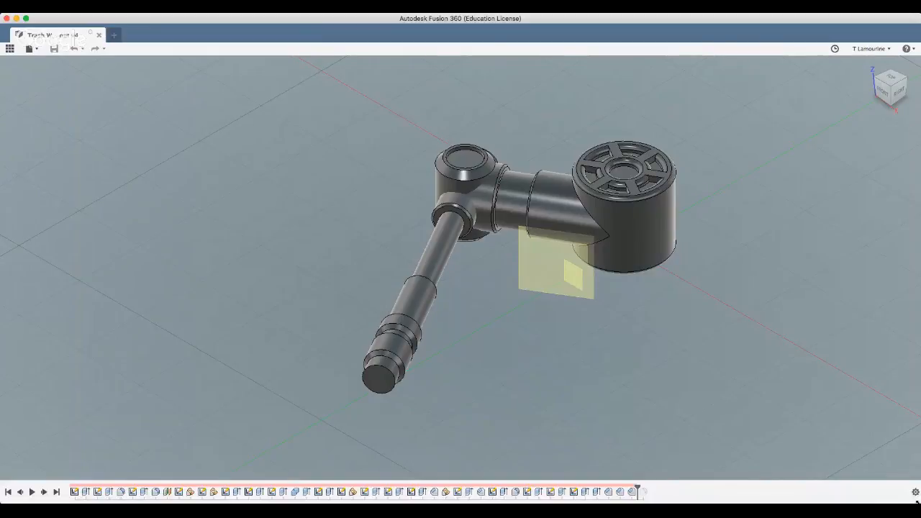
pyautogui.moveTo(917, 502); pyautogui.dragTo(631, 489)
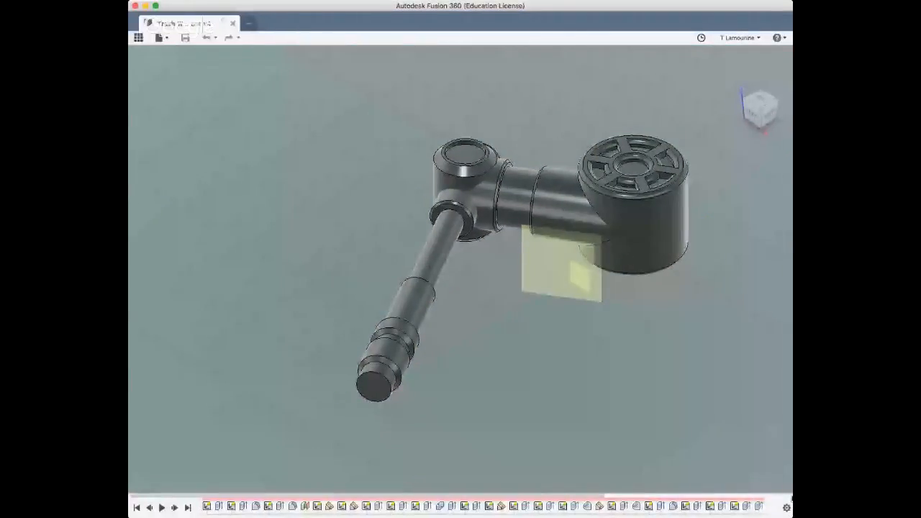
pyautogui.moveTo(793, 498); pyautogui.dragTo(885, 496)
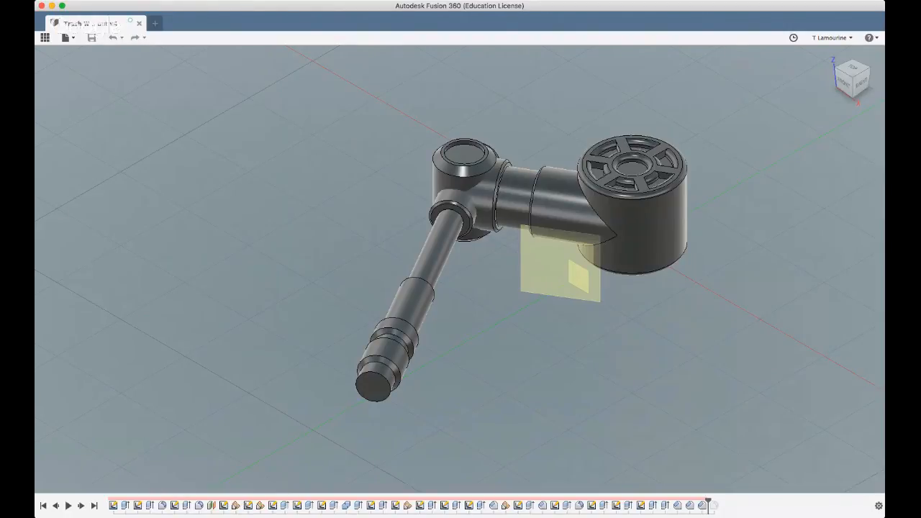
pyautogui.moveTo(36, 515); pyautogui.dragTo(56, 505)
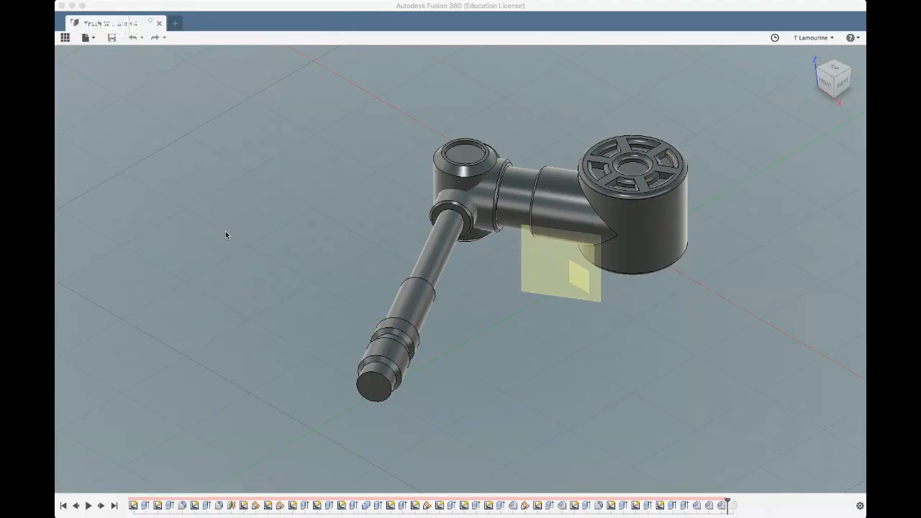
pyautogui.moveTo(234, 201); pyautogui.dragTo(252, 231)
pyautogui.keyDown('shift'); pyautogui.moveTo(268, 224); pyautogui.dragTo(357, 257, button='middle'); pyautogui.keyUp('shift')
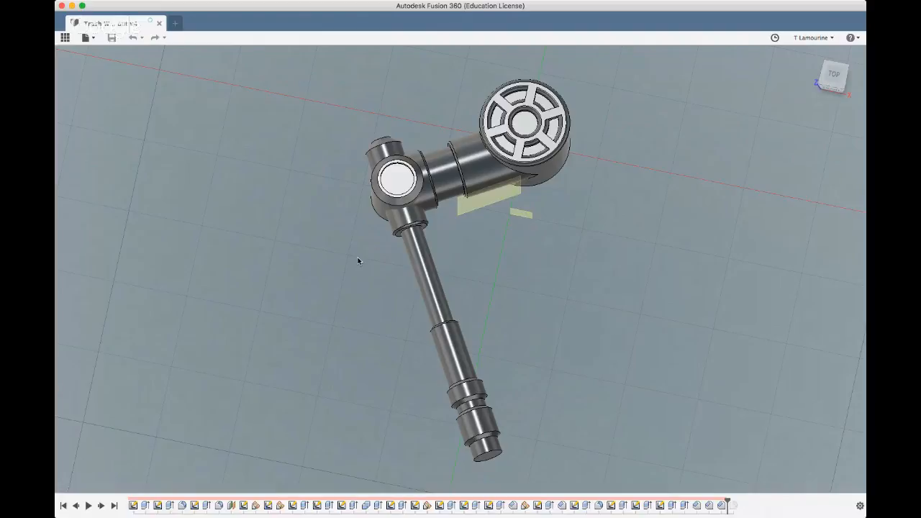
pyautogui.click(376, 209)
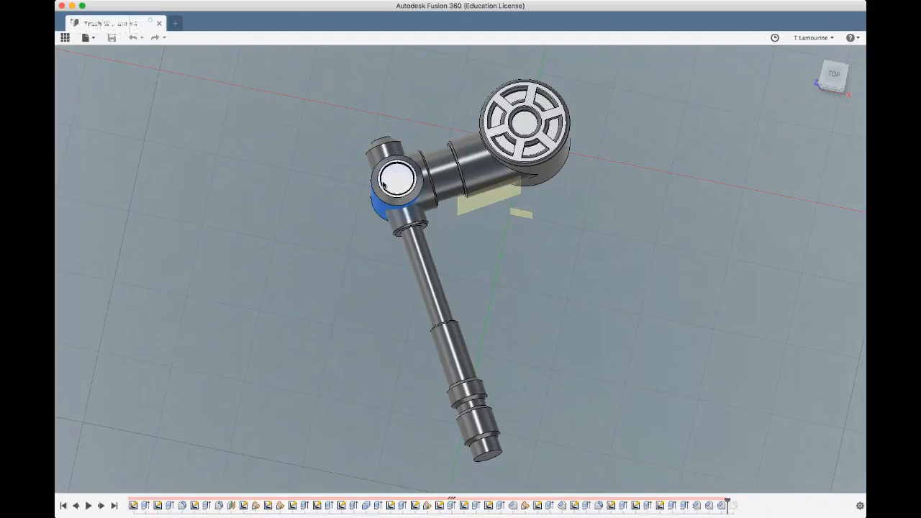
pyautogui.keyDown('shift'); pyautogui.moveTo(376, 210); pyautogui.dragTo(366, 179, button='middle'); pyautogui.keyUp('shift')
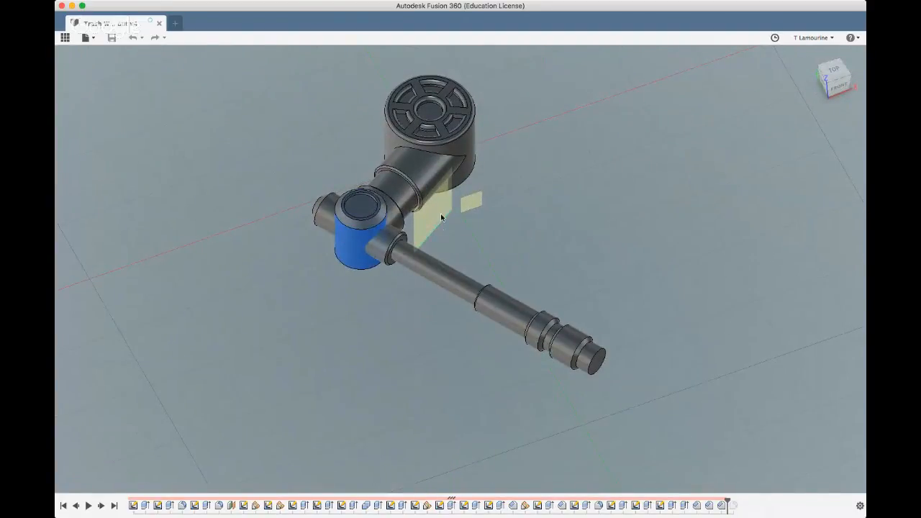
pyautogui.click(363, 213)
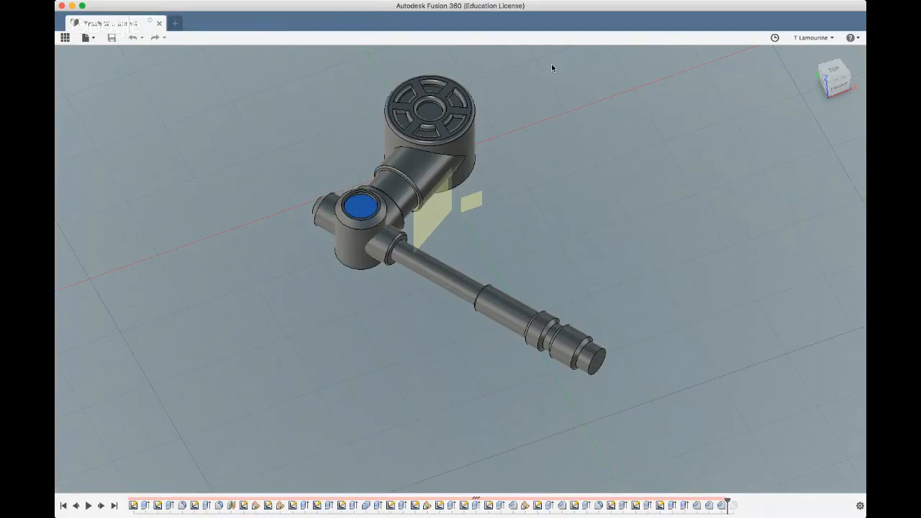
pyautogui.click(532, 77)
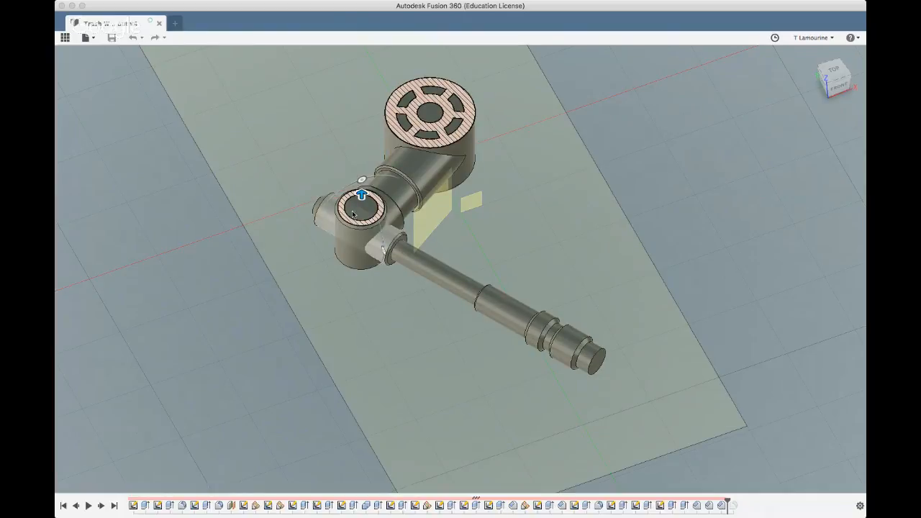
pyautogui.click(840, 269)
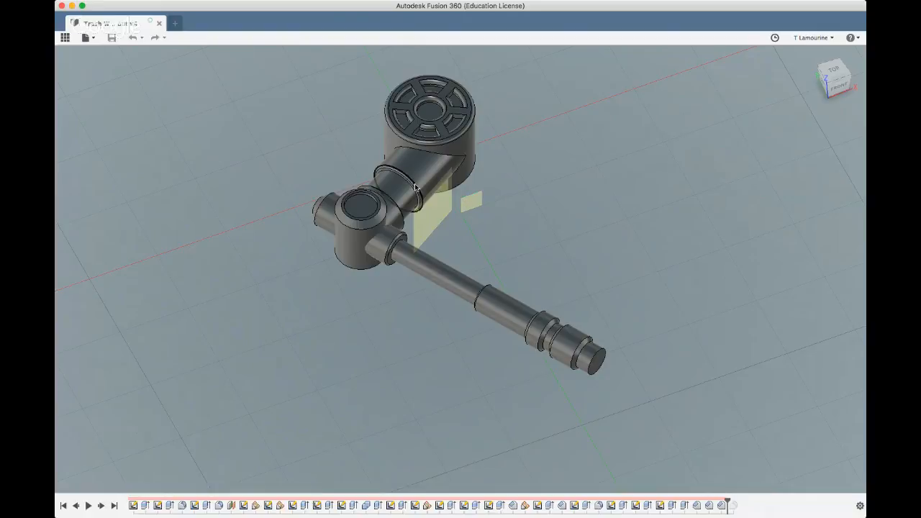
# Start a section analysis from the ring face of the connecting arm's collar and offset the cutting plane into the cylindrical hub
pyautogui.scroll(5, 415, 193)
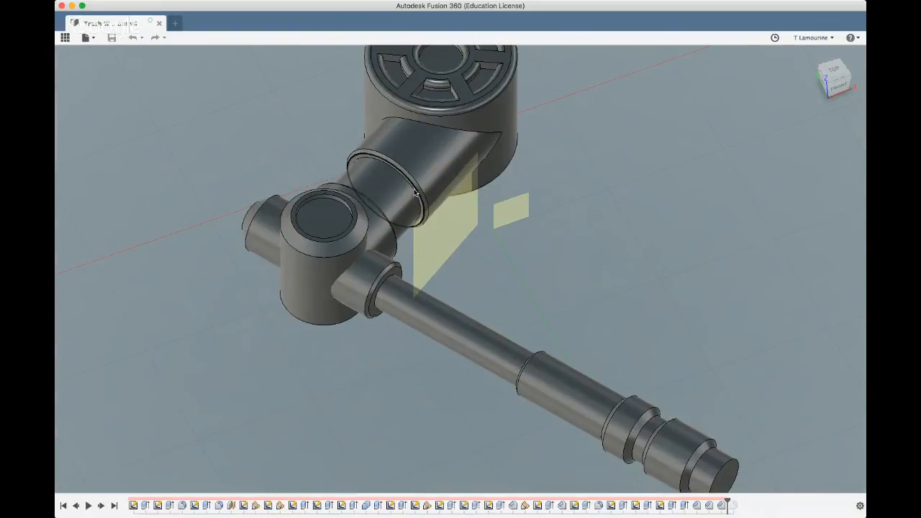
pyautogui.scroll(5, 415, 193)
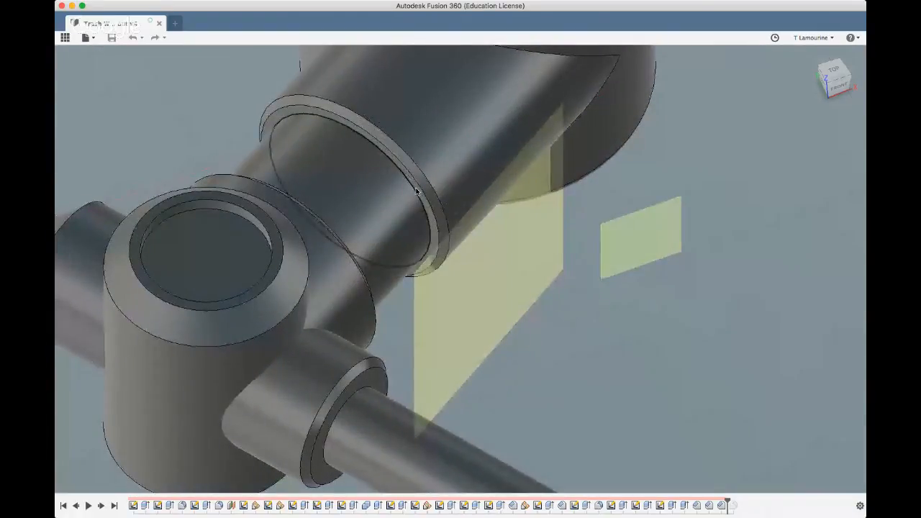
pyautogui.scroll(4, 417, 191)
pyautogui.click(418, 191)
pyautogui.scroll(-8, 420, 188)
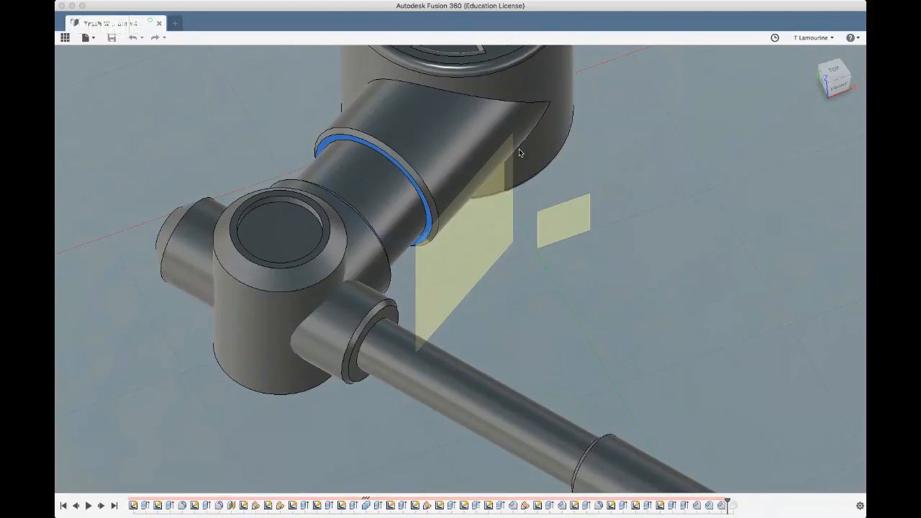
pyautogui.click(446, 182)
pyautogui.moveTo(399, 209)
pyautogui.mouseDown()
pyautogui.moveTo(291, 325)
pyautogui.moveTo(312, 302)
pyautogui.moveTo(305, 308)
pyautogui.mouseUp()
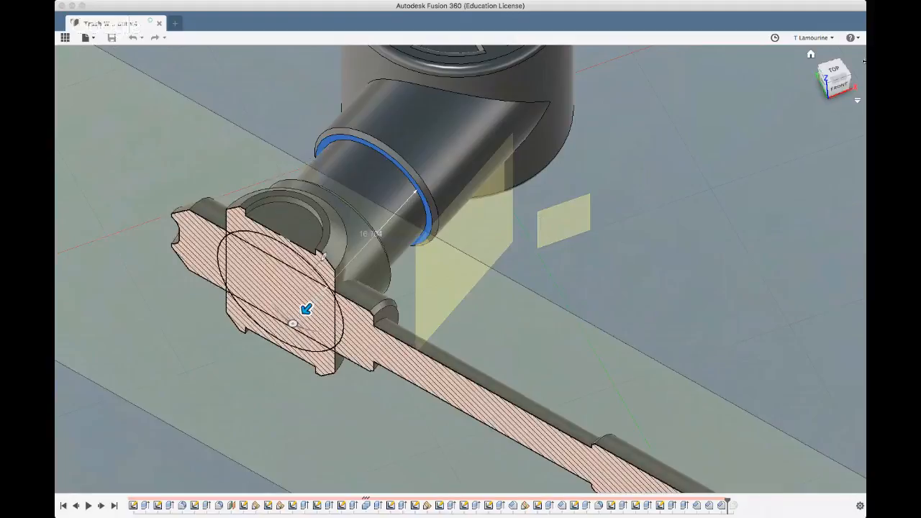
# Fine-tune the section plane through the middle of the hub and handle to an offset of about 16.6 and finish the analysis
pyautogui.click(828, 90)
pyautogui.click(824, 85)
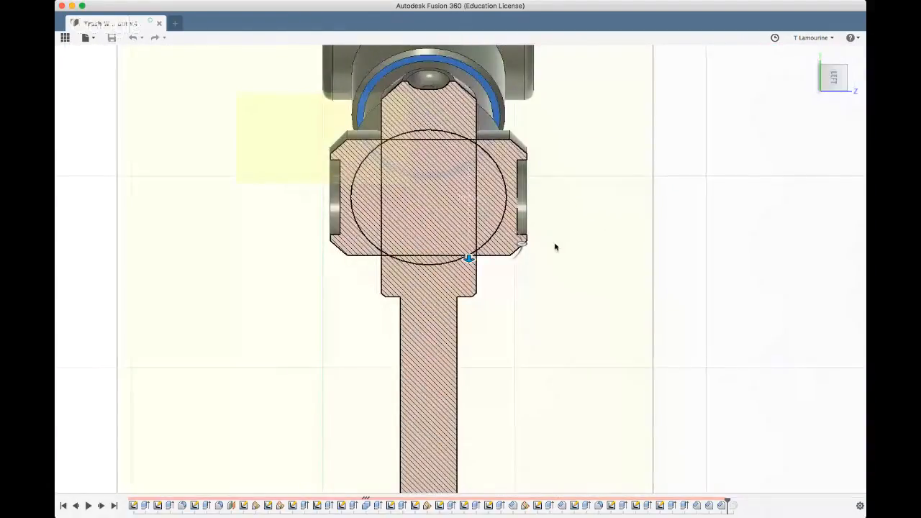
pyautogui.moveTo(468, 257); pyautogui.dragTo(468, 262)
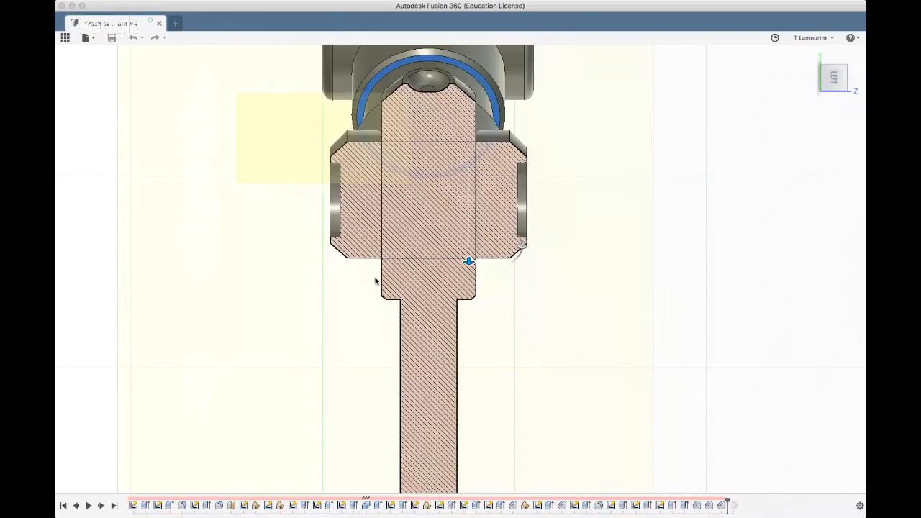
pyautogui.click(313, 304)
pyautogui.keyDown('shift'); pyautogui.moveTo(292, 303); pyautogui.dragTo(285, 340, button='middle'); pyautogui.keyUp('shift')
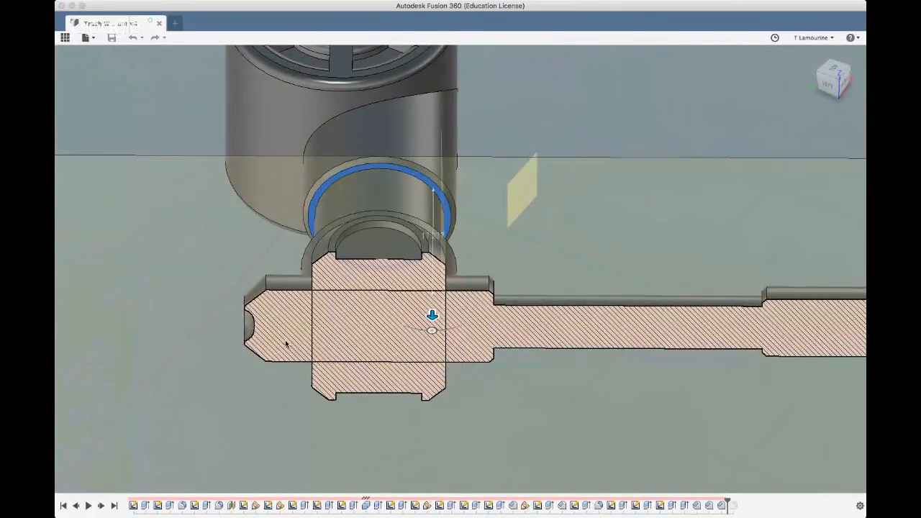
pyautogui.scroll(-5, 169, 346)
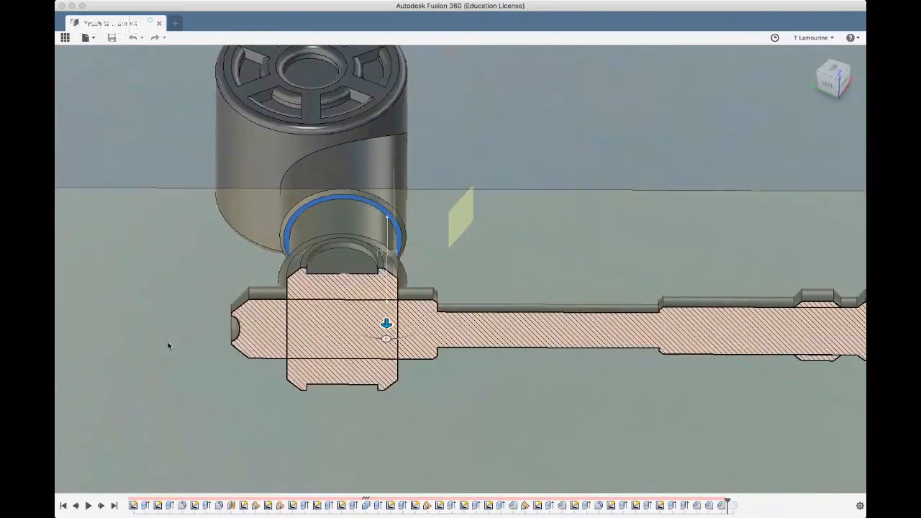
pyautogui.keyDown('shift'); pyautogui.moveTo(154, 344); pyautogui.dragTo(253, 324, button='middle'); pyautogui.keyUp('shift')
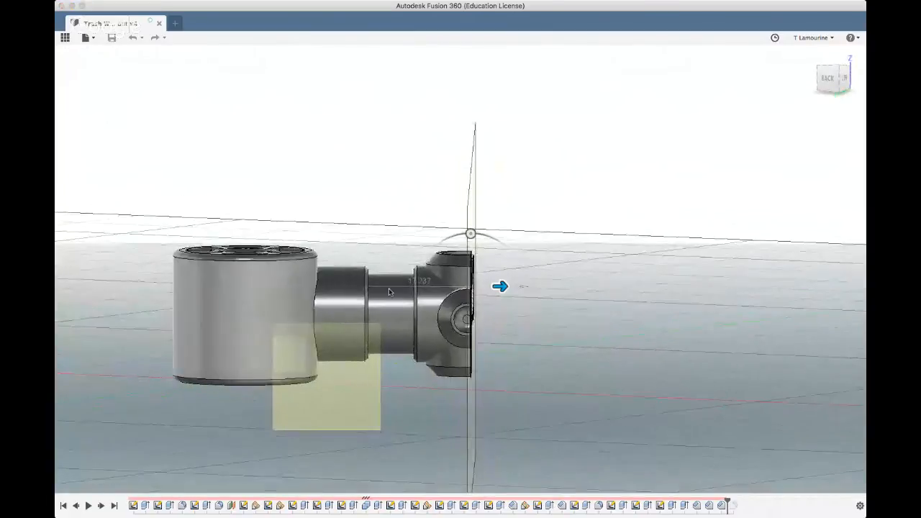
pyautogui.moveTo(503, 287); pyautogui.dragTo(498, 286)
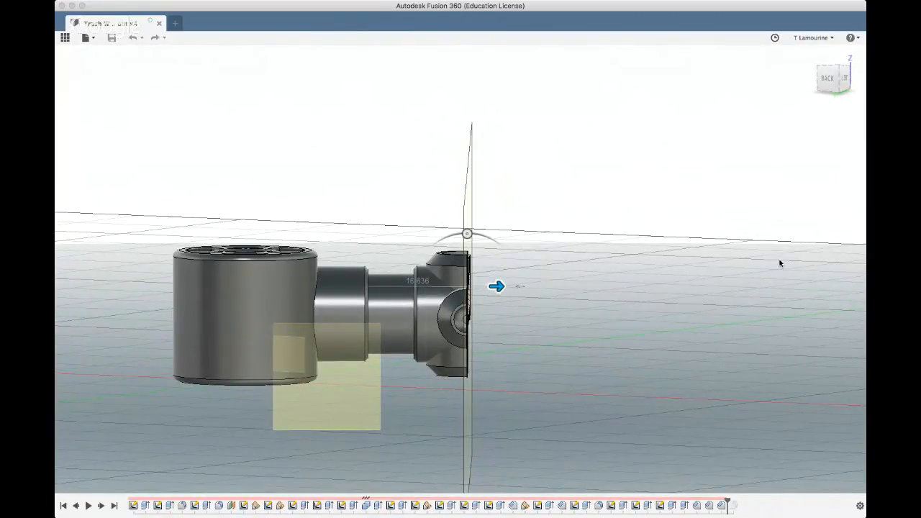
pyautogui.click(800, 267)
# Turn off the section analysis to display the complete hub and handle
pyautogui.moveTo(690, 297)
pyautogui.keyDown('shift'); pyautogui.mouseDown(button='middle')
pyautogui.moveTo(632, 288)
pyautogui.moveTo(572, 370)
pyautogui.mouseUp(button='middle'); pyautogui.keyUp('shift')
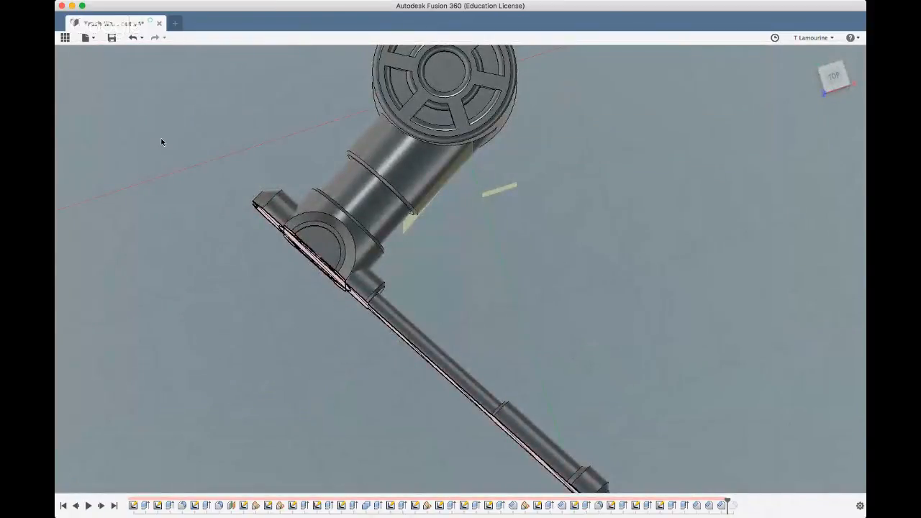
pyautogui.click(90, 150)
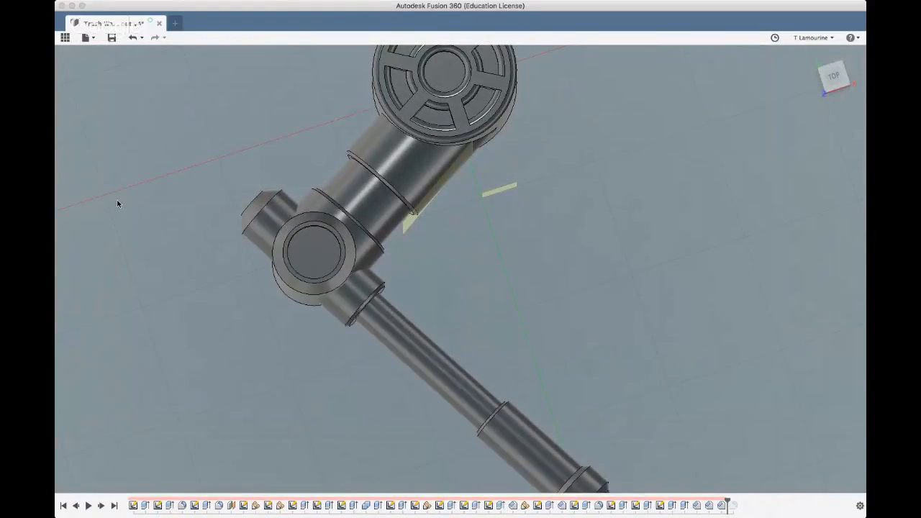
pyautogui.keyDown('shift'); pyautogui.moveTo(179, 241); pyautogui.dragTo(197, 252, button='middle'); pyautogui.keyUp('shift')
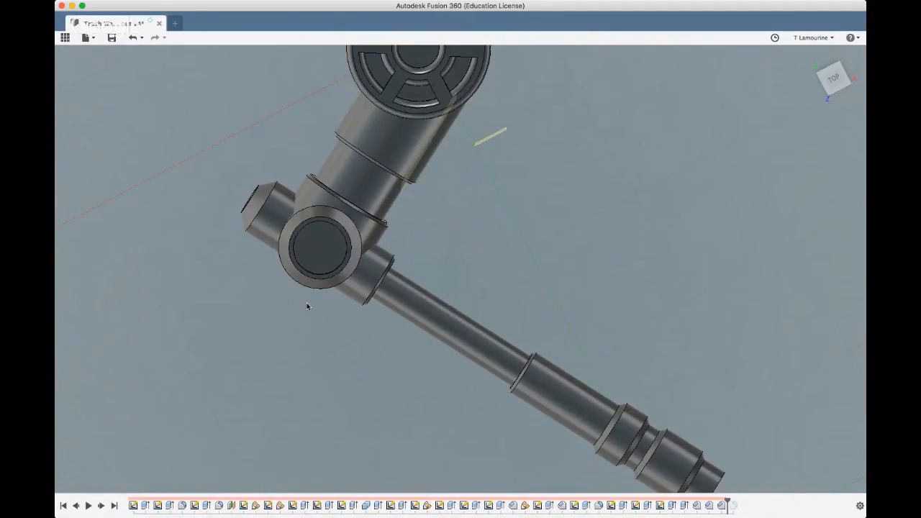
pyautogui.keyDown('shift'); pyautogui.moveTo(268, 333); pyautogui.dragTo(276, 307, button='middle'); pyautogui.keyUp('shift')
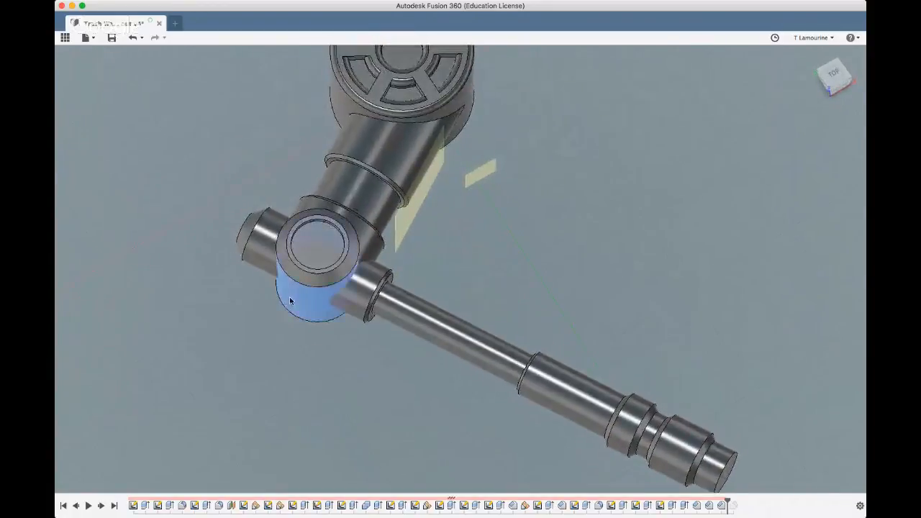
# Show the section analysis again to examine how the hub and handle intersect inside, and hide it after the inspection
pyautogui.click(290, 299)
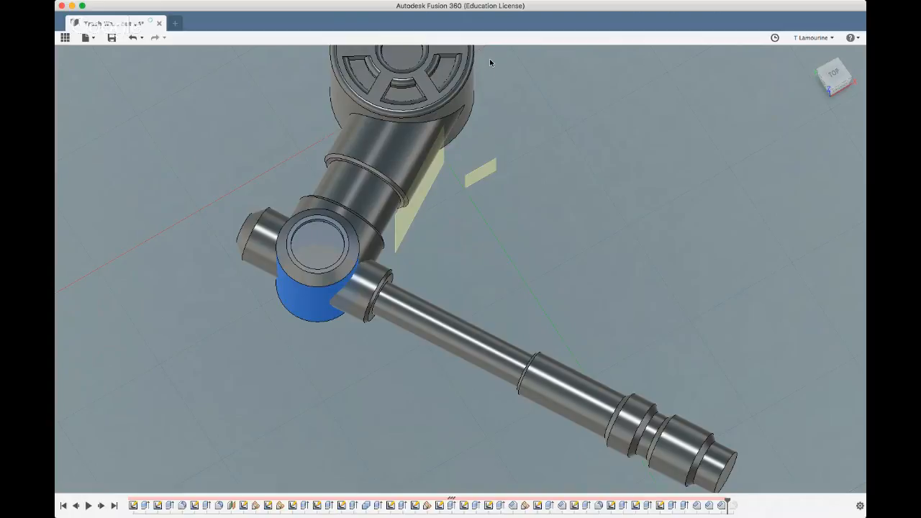
pyautogui.click(90, 146)
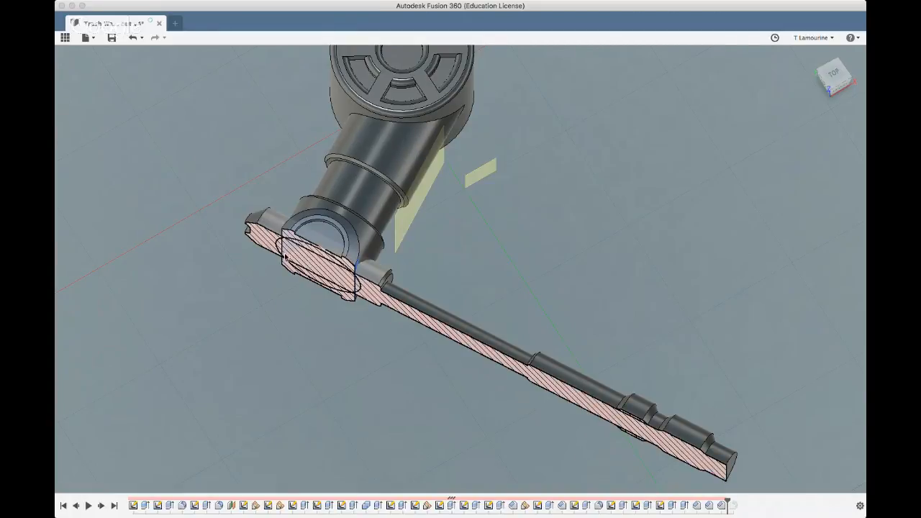
pyautogui.keyDown('shift'); pyautogui.moveTo(249, 282); pyautogui.dragTo(163, 71, button='middle'); pyautogui.keyUp('shift')
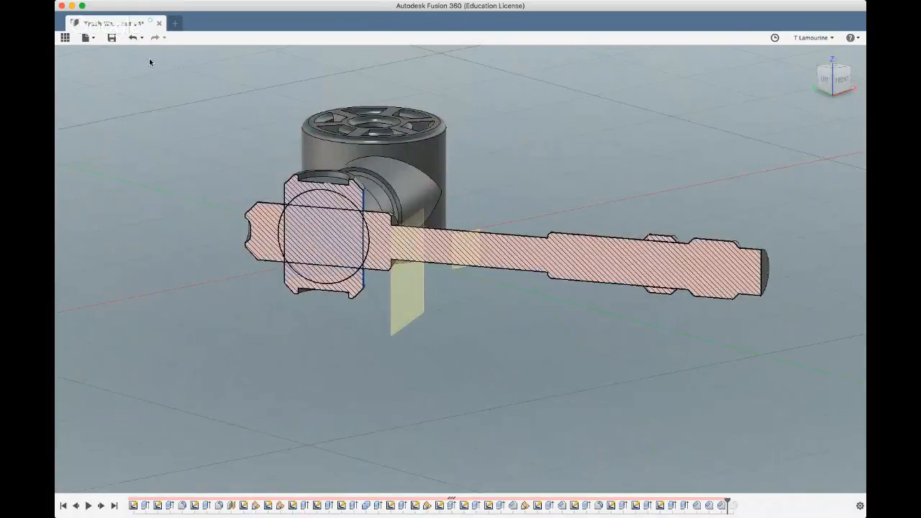
pyautogui.click(150, 62)
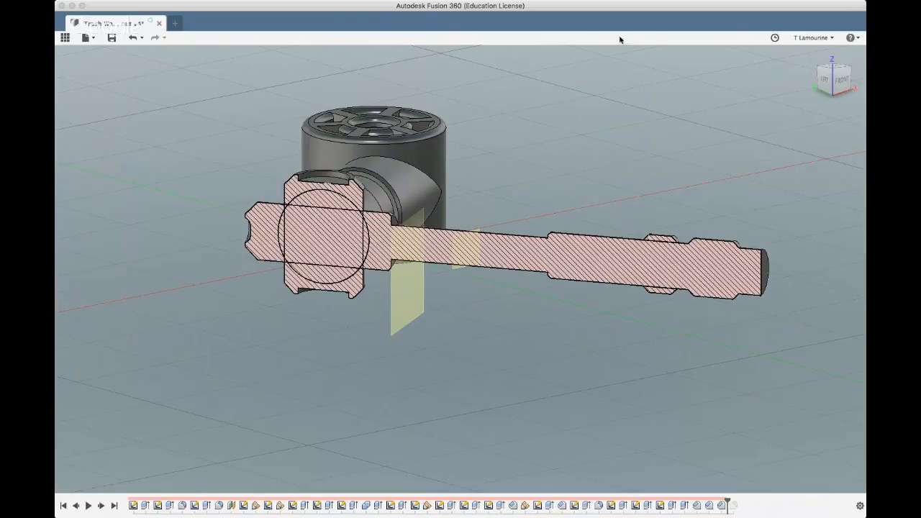
pyautogui.click(89, 149)
# Start an offset construction plane from the ring face of the connecting arm's collar and pull it toward the hub by about 11.9
pyautogui.keyDown('shift'); pyautogui.moveTo(160, 292); pyautogui.dragTo(254, 326, button='middle'); pyautogui.keyUp('shift')
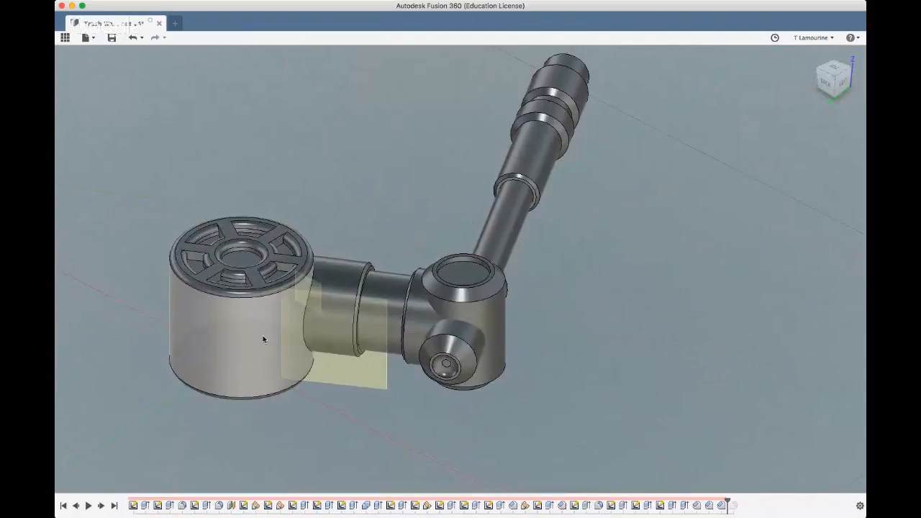
pyautogui.scroll(5, 367, 346)
pyautogui.keyDown('shift'); pyautogui.moveTo(366, 346); pyautogui.dragTo(389, 338, button='middle'); pyautogui.keyUp('shift')
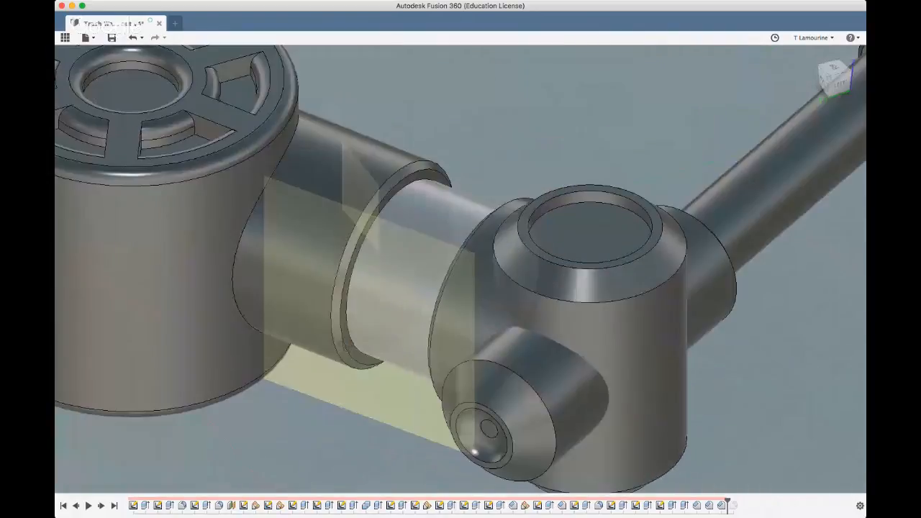
pyautogui.click(344, 332)
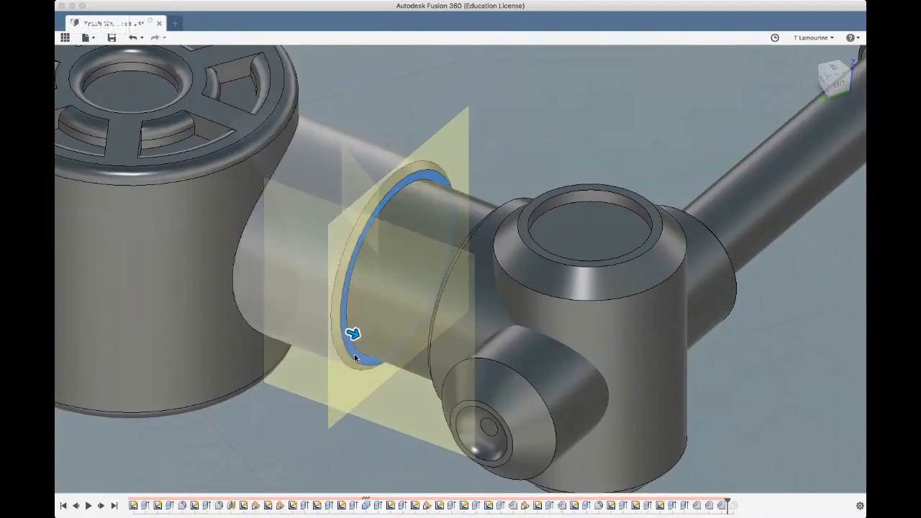
pyautogui.moveTo(357, 335); pyautogui.dragTo(503, 356)
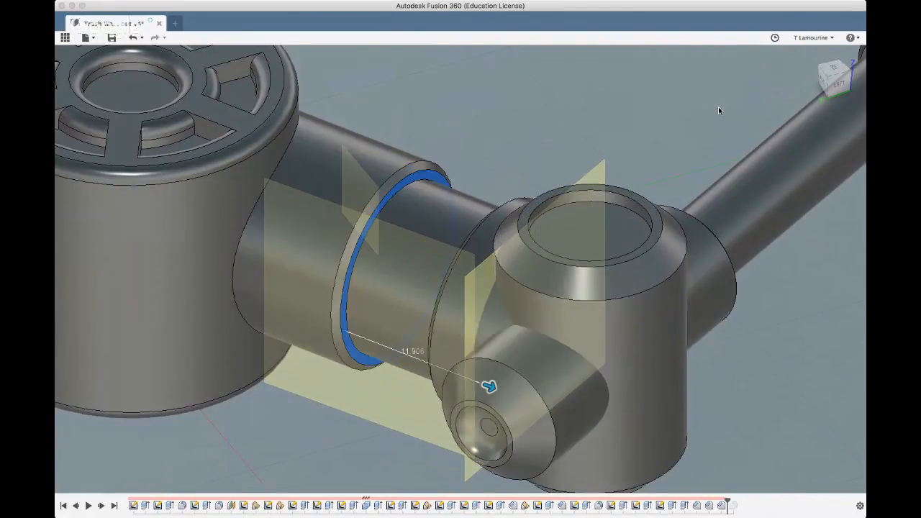
# Adjust the construction plane to an offset of about 16.76 so it passes through the hub's centre, and finish the plane
pyautogui.click(822, 82)
pyautogui.scroll(-8, 297, 311)
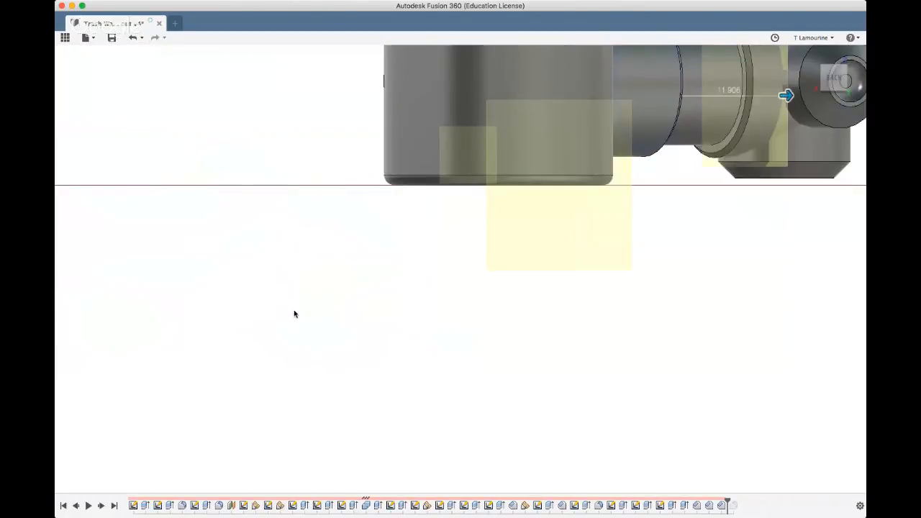
pyautogui.keyDown('shift'); pyautogui.moveTo(615, 281); pyautogui.dragTo(583, 284, button='middle'); pyautogui.keyUp('shift')
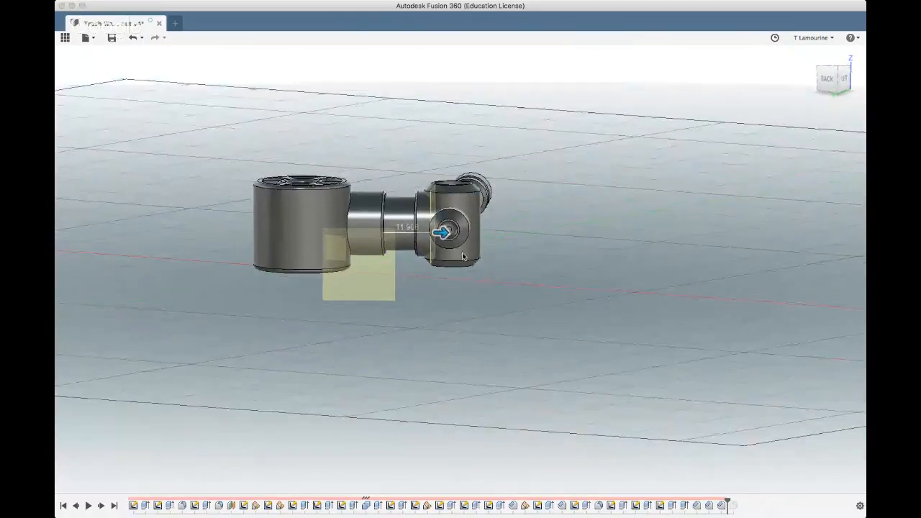
pyautogui.scroll(5, 463, 257)
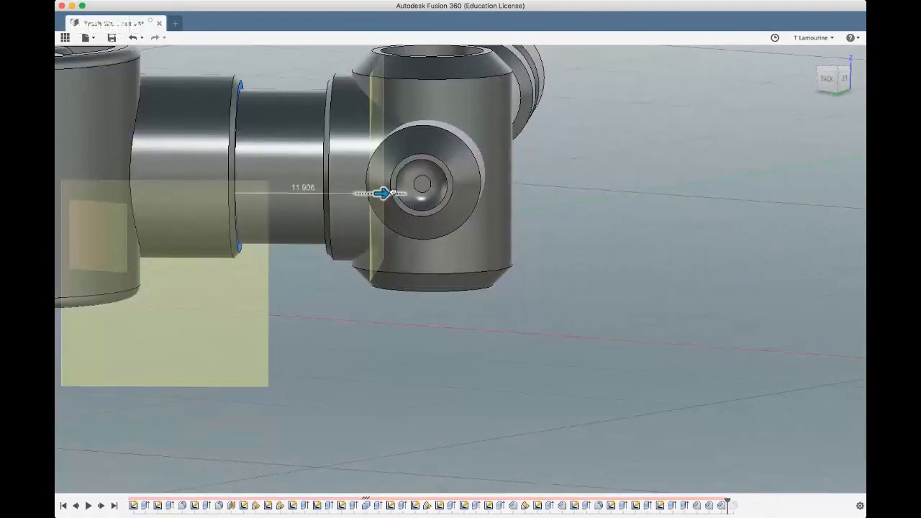
pyautogui.moveTo(381, 193); pyautogui.dragTo(423, 192)
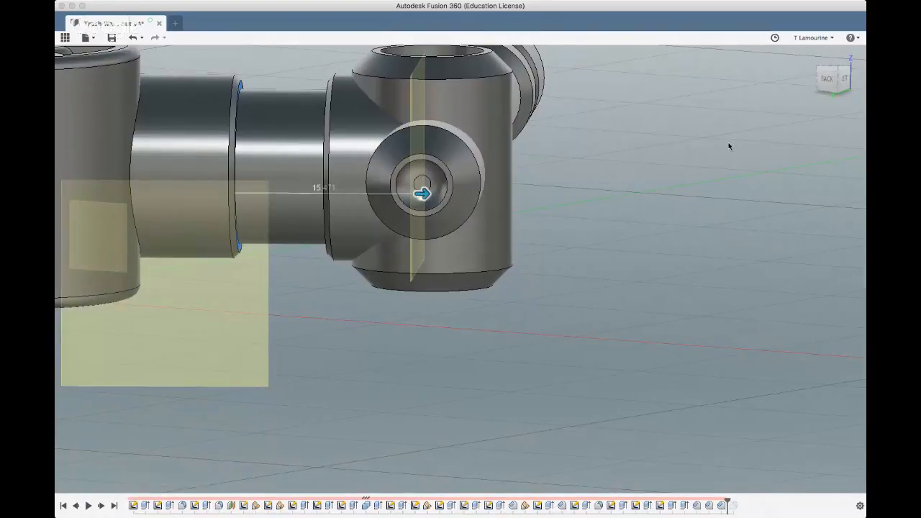
pyautogui.keyDown('shift'); pyautogui.moveTo(646, 261); pyautogui.dragTo(647, 258, button='middle'); pyautogui.keyUp('shift')
pyautogui.moveTo(423, 191); pyautogui.dragTo(439, 192)
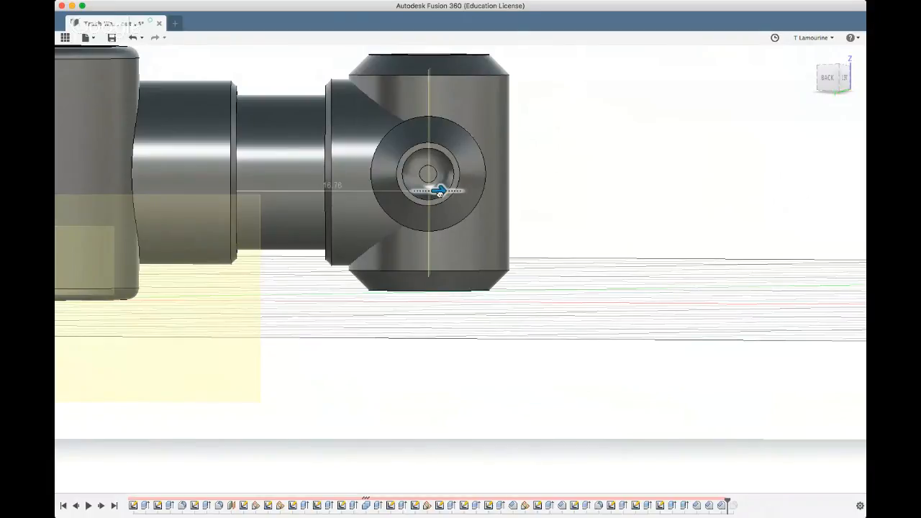
pyautogui.moveTo(516, 323)
pyautogui.keyDown('shift'); pyautogui.mouseDown(button='middle')
pyautogui.moveTo(515, 237)
pyautogui.moveTo(499, 324)
pyautogui.moveTo(511, 332)
pyautogui.mouseUp(button='middle'); pyautogui.keyUp('shift')
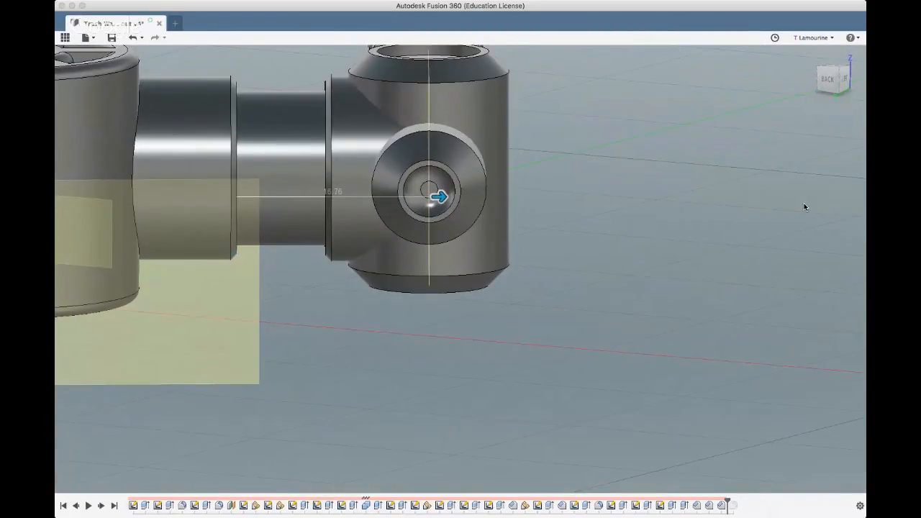
pyautogui.keyDown('shift'); pyautogui.moveTo(751, 237); pyautogui.dragTo(697, 240, button='middle'); pyautogui.keyUp('shift')
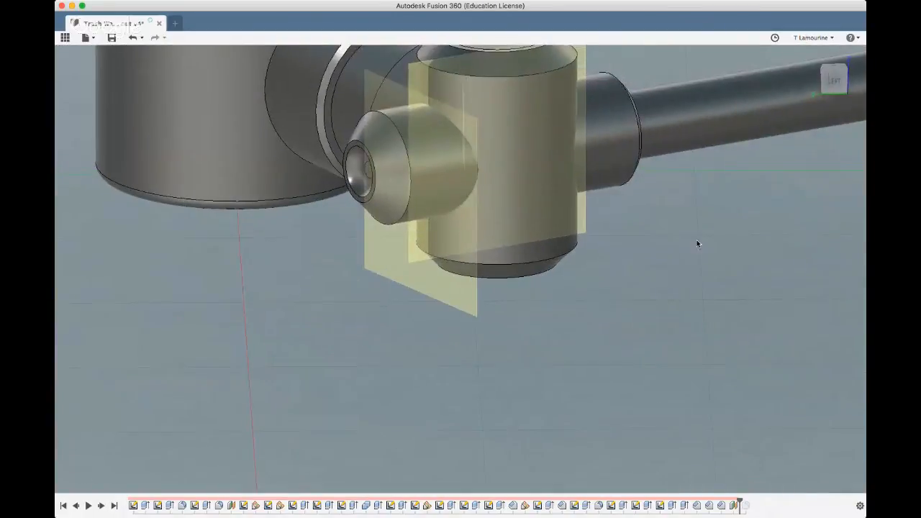
# Hide the bodies to view the construction planes on their own and show the bodies again
pyautogui.click(89, 165)
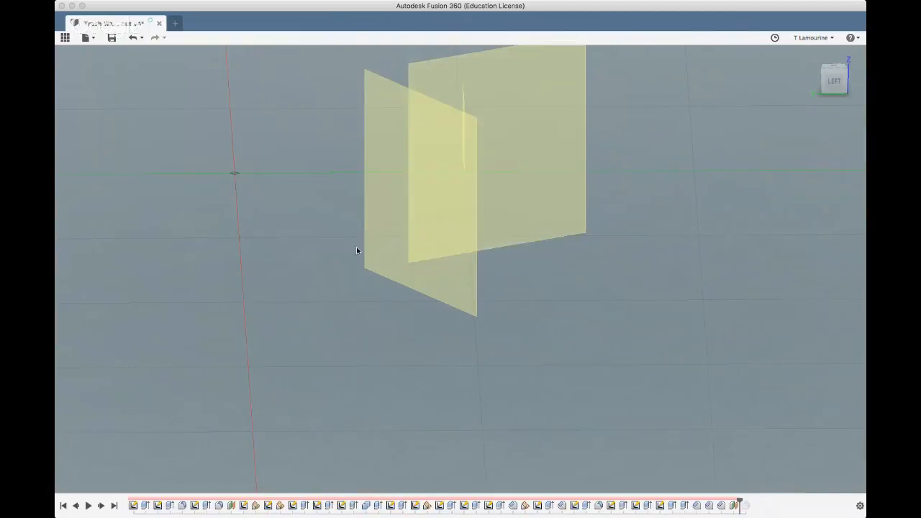
pyautogui.scroll(-3, 277, 287)
pyautogui.keyDown('shift'); pyautogui.moveTo(278, 288); pyautogui.dragTo(258, 302, button='middle'); pyautogui.keyUp('shift')
pyautogui.click(87, 161)
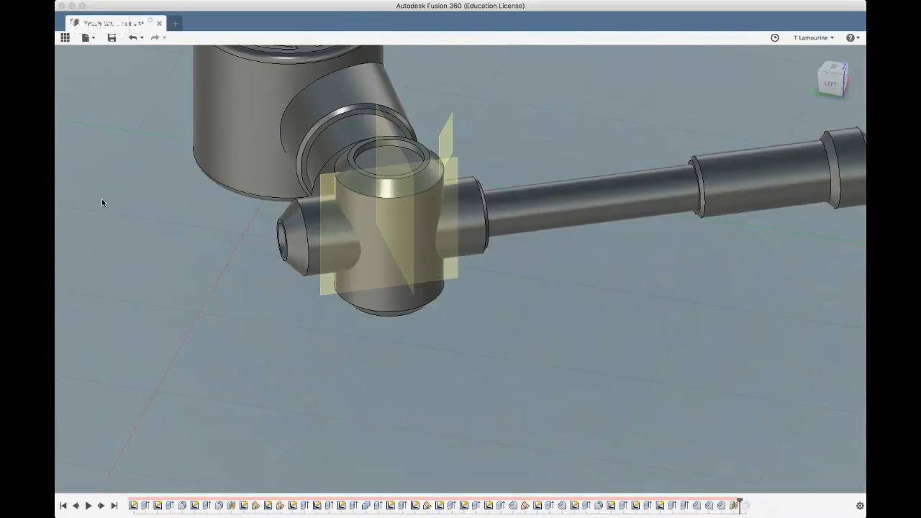
# On the new plane through the hub, sketch a vertical construction line across the circle's diameter and finish the sketch
pyautogui.click(330, 189)
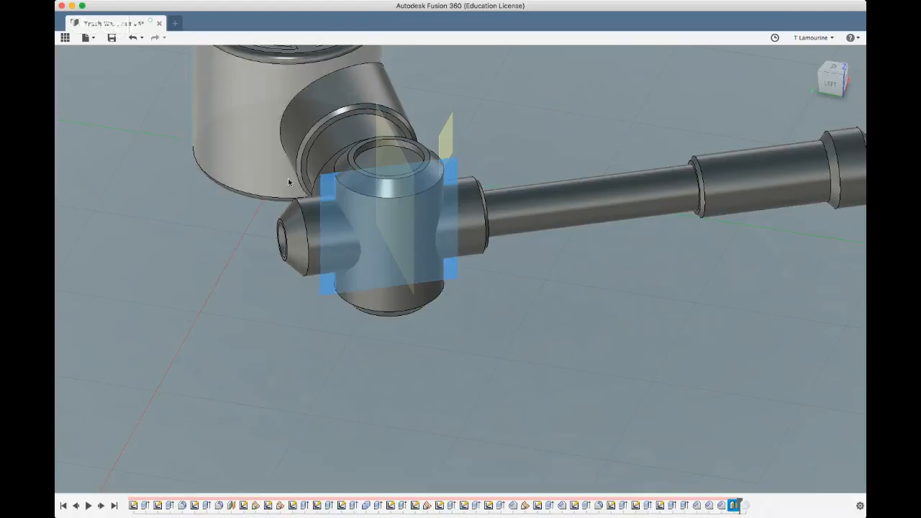
pyautogui.click(143, 62)
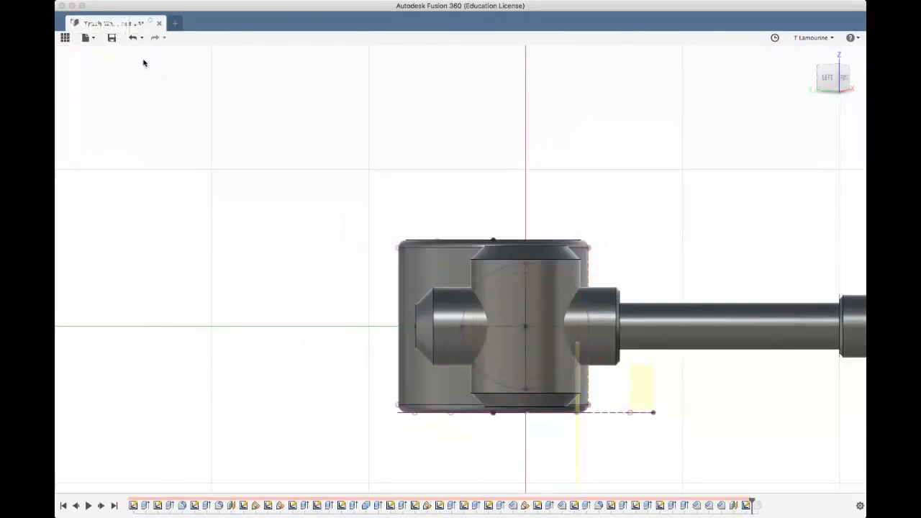
pyautogui.click(525, 263)
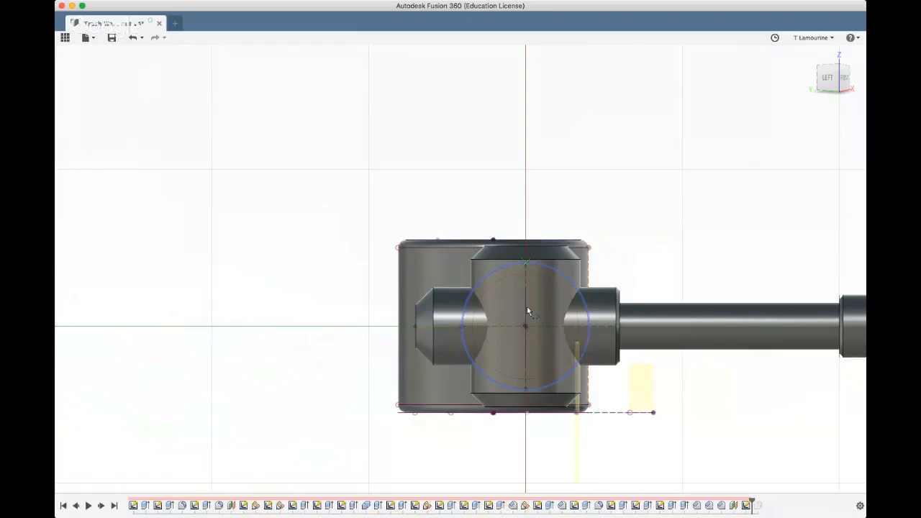
pyautogui.click(523, 391)
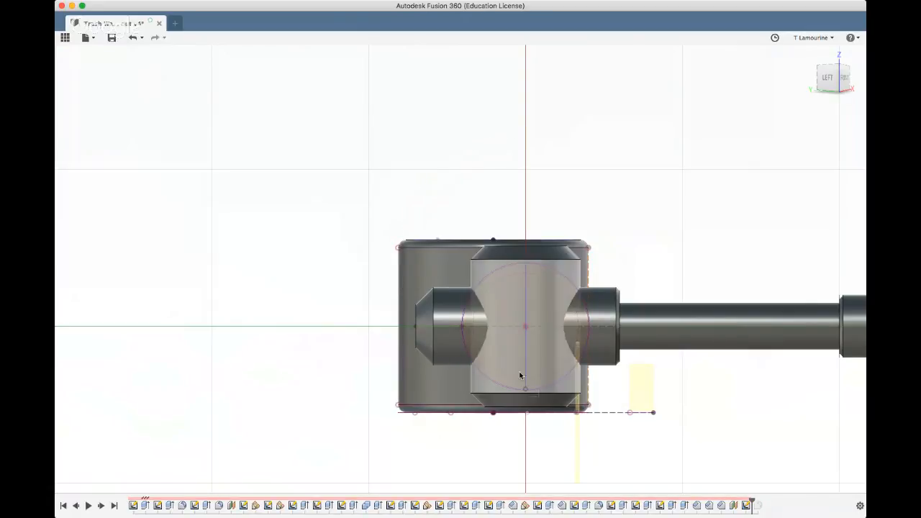
pyautogui.click(525, 368)
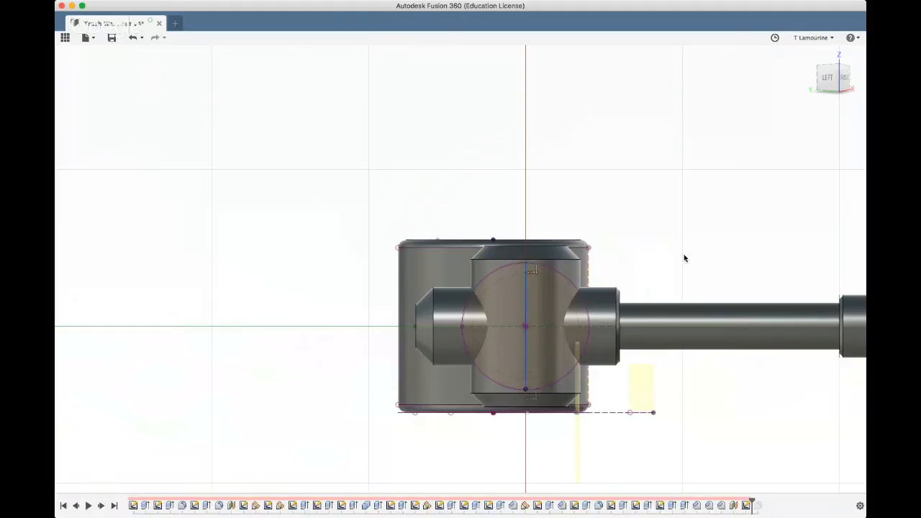
pyautogui.click(807, 178)
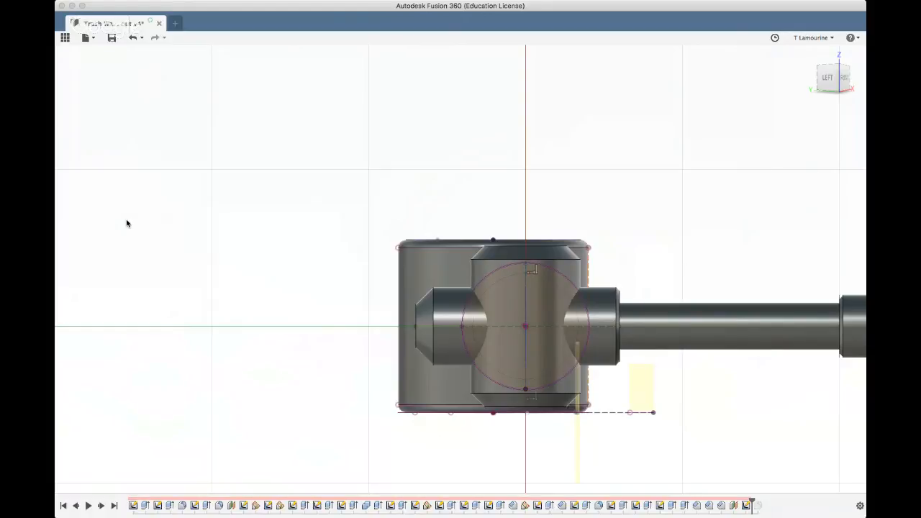
pyautogui.moveTo(202, 212)
pyautogui.keyDown('shift'); pyautogui.mouseDown(button='middle')
pyautogui.moveTo(208, 239)
pyautogui.moveTo(262, 232)
pyautogui.mouseUp(button='middle'); pyautogui.keyUp('shift')
pyautogui.keyDown('shift'); pyautogui.moveTo(495, 316); pyautogui.dragTo(483, 352, button='middle'); pyautogui.keyUp('shift')
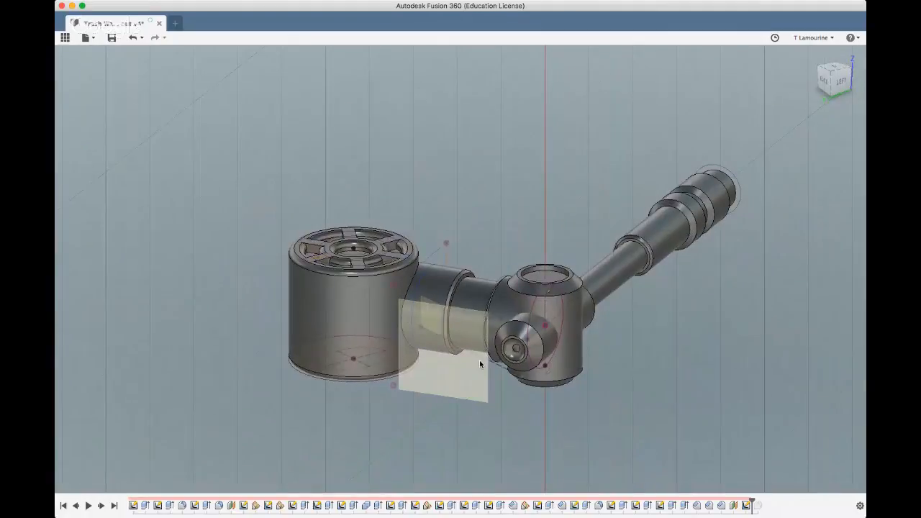
pyautogui.keyDown('shift'); pyautogui.moveTo(586, 385); pyautogui.dragTo(576, 407, button='middle'); pyautogui.keyUp('shift')
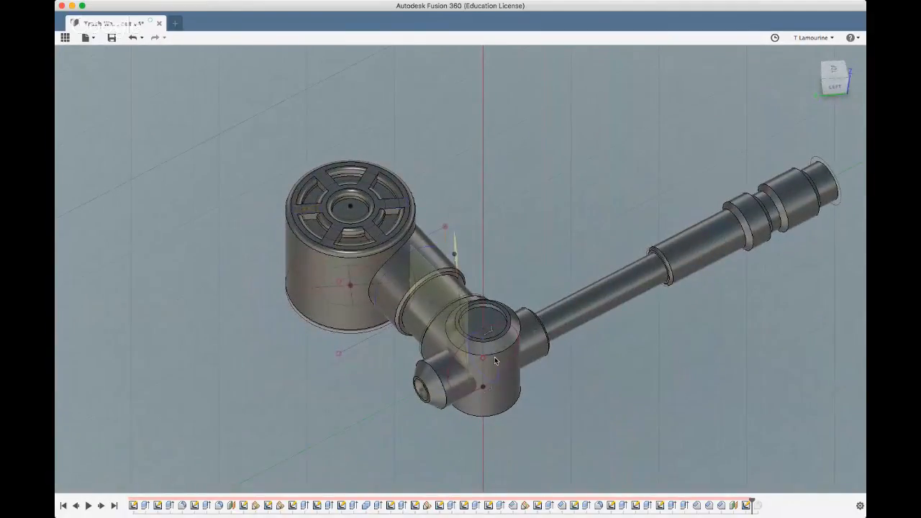
pyautogui.click(842, 484)
# Show the sketches with the bodies temporarily hidden and start an angled construction plane on the vertical line through the hub
pyautogui.click(88, 162)
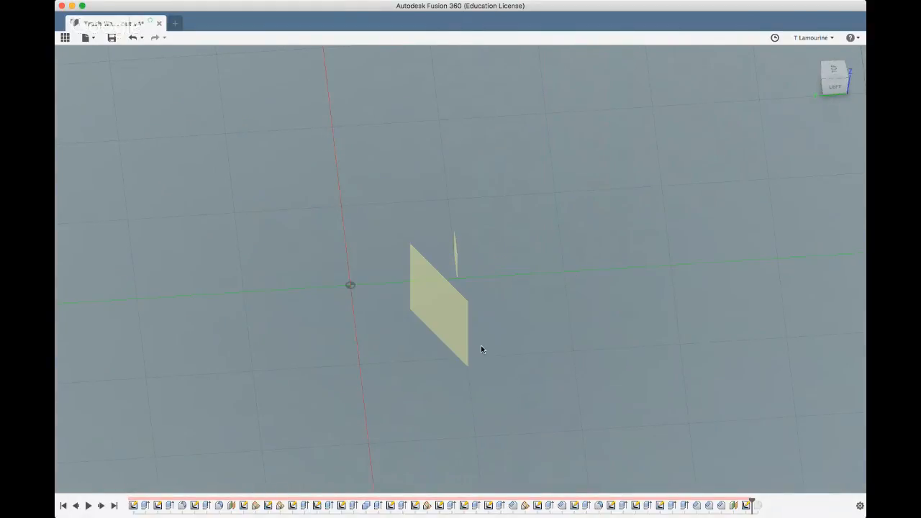
pyautogui.scroll(5, 430, 393)
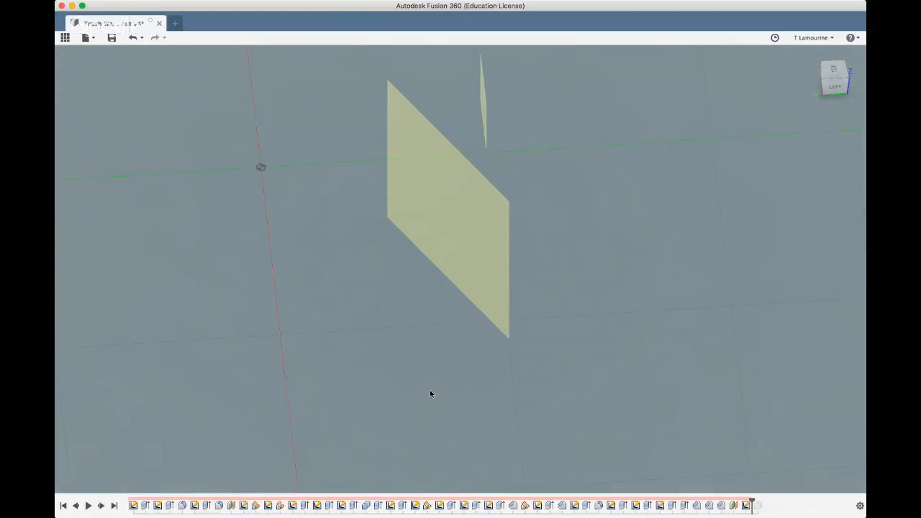
pyautogui.click(85, 171)
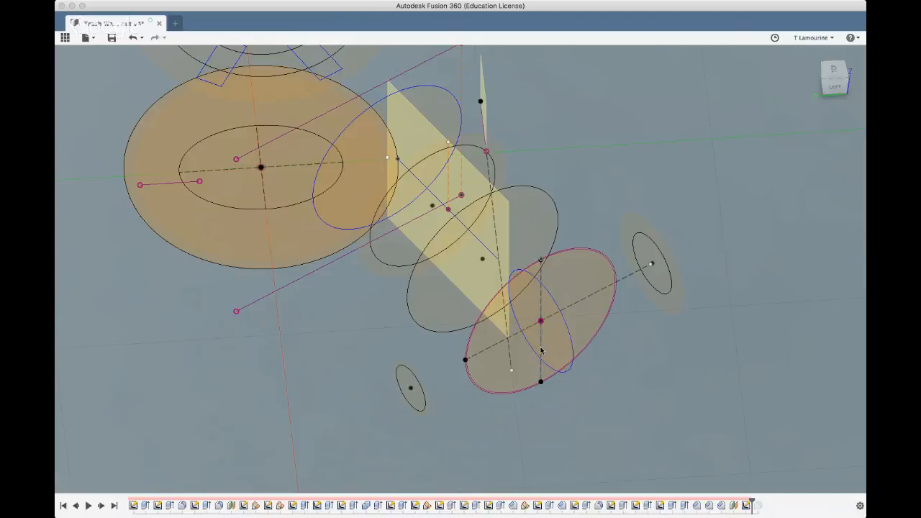
pyautogui.click(488, 61)
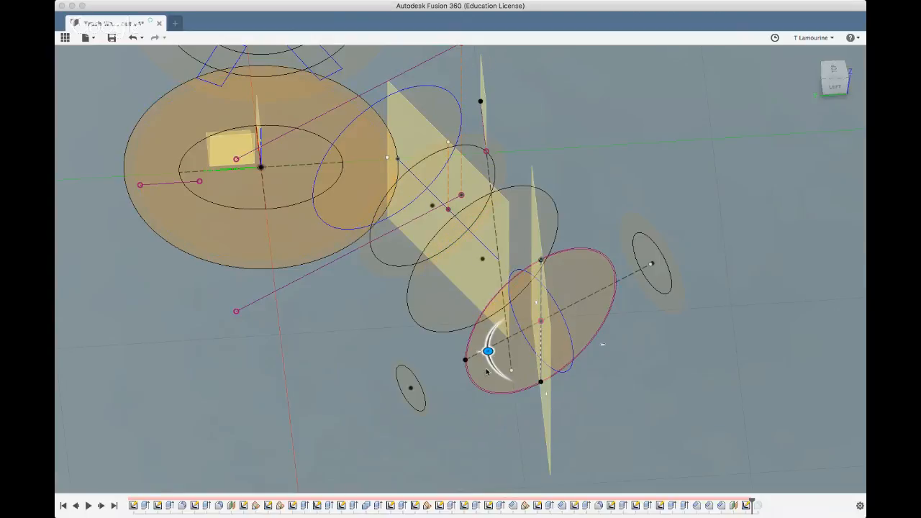
pyautogui.moveTo(488, 352); pyautogui.dragTo(487, 349)
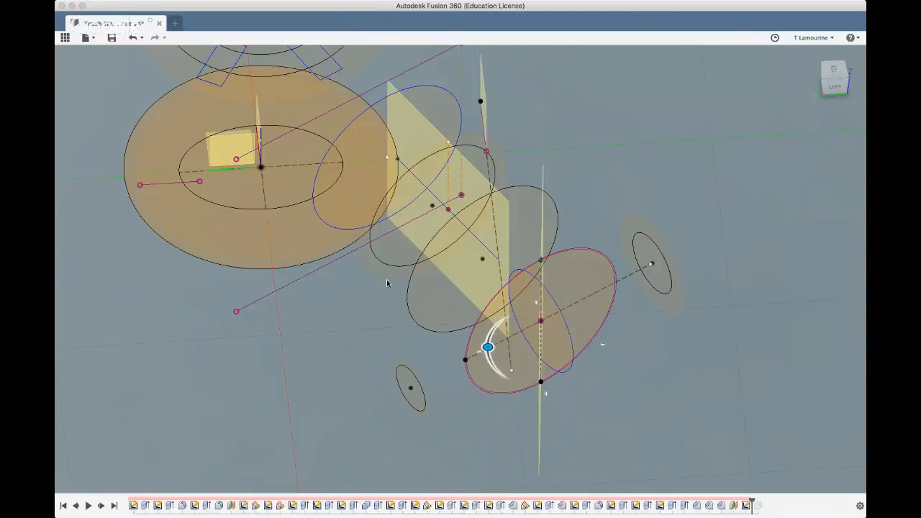
pyautogui.click(88, 164)
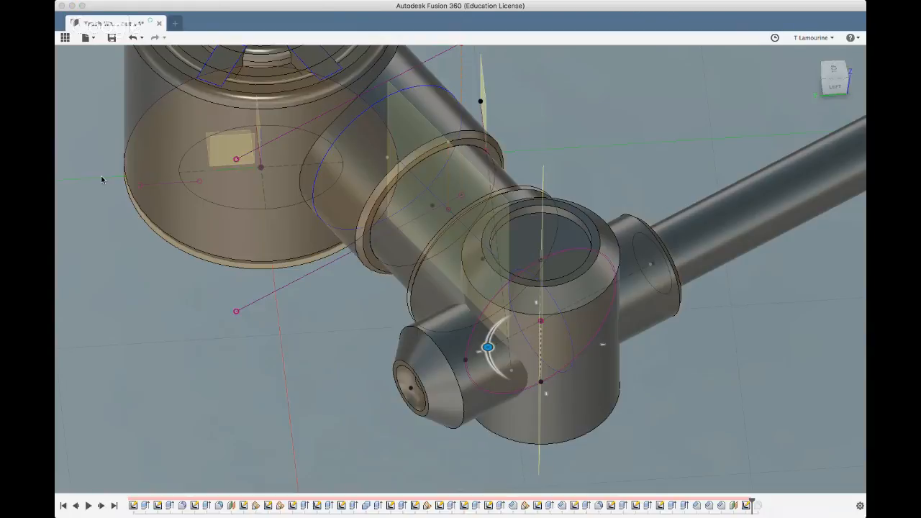
# Rotate the angled plane about the hub's vertical axis so it cuts diagonally between the handle and the connecting arm, and finish it
pyautogui.click(254, 403)
pyautogui.keyDown('shift'); pyautogui.moveTo(255, 400); pyautogui.dragTo(499, 265, button='middle'); pyautogui.keyUp('shift')
pyautogui.click(811, 54)
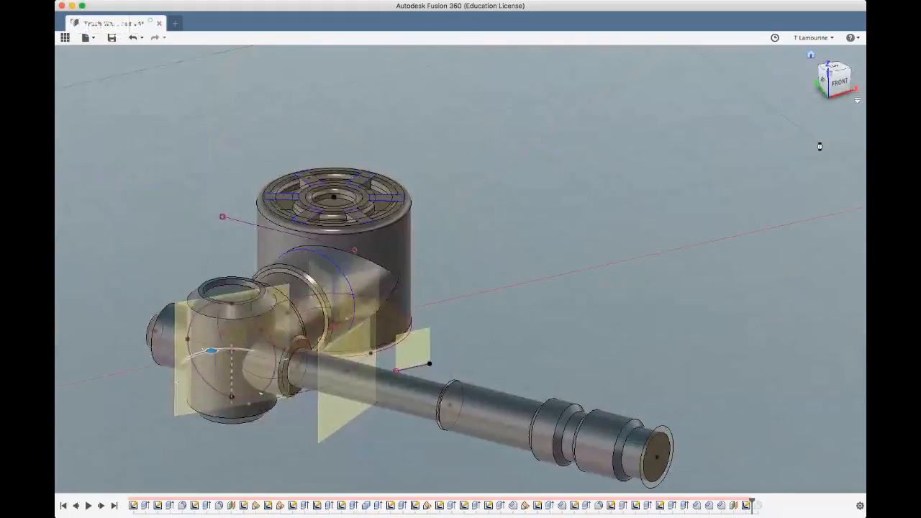
pyautogui.keyDown('shift'); pyautogui.moveTo(529, 288); pyautogui.dragTo(533, 332, button='middle'); pyautogui.keyUp('shift')
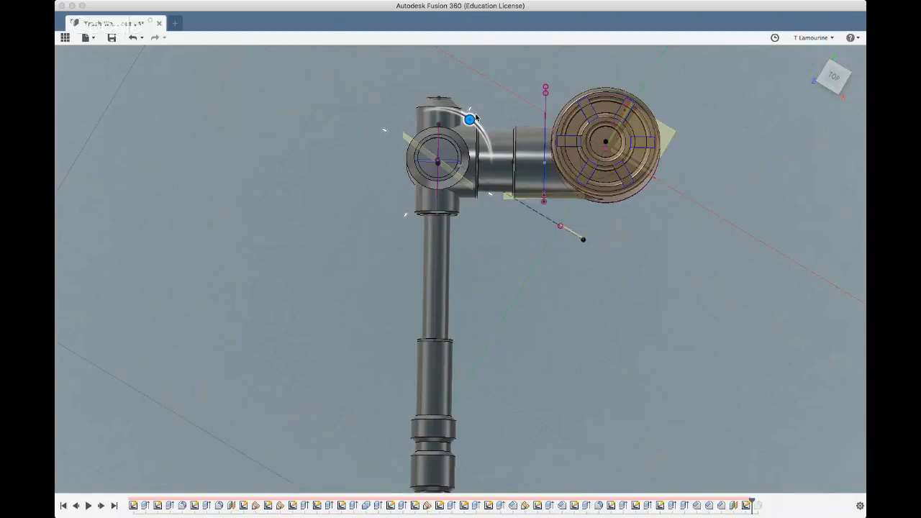
pyautogui.moveTo(475, 117); pyautogui.dragTo(472, 119)
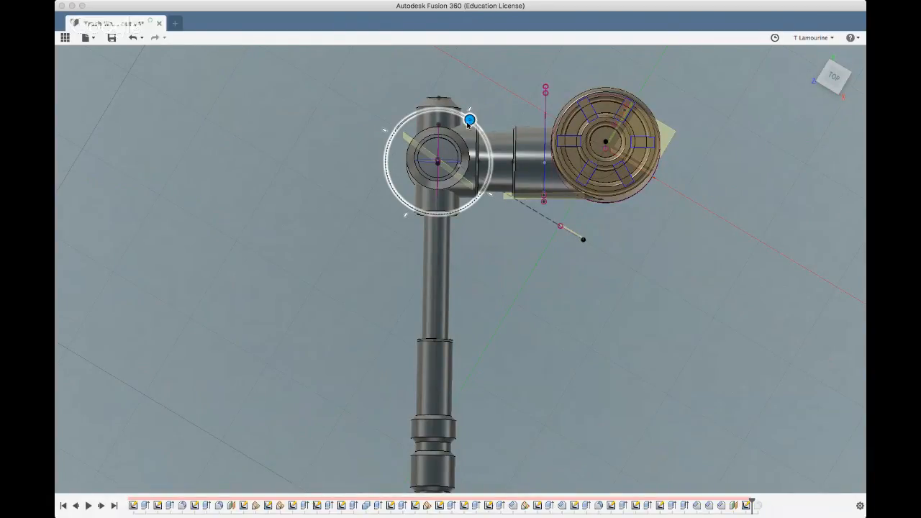
pyautogui.moveTo(468, 122); pyautogui.dragTo(484, 162)
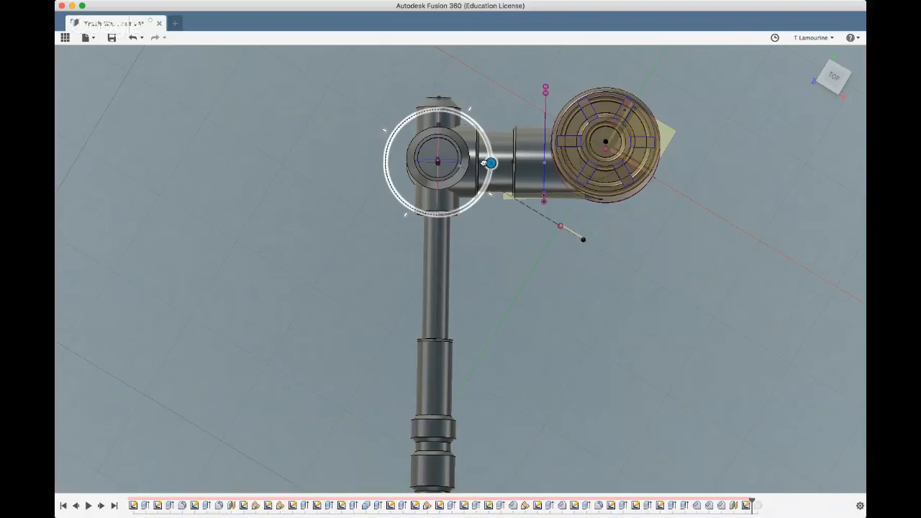
pyautogui.moveTo(484, 163); pyautogui.dragTo(483, 162)
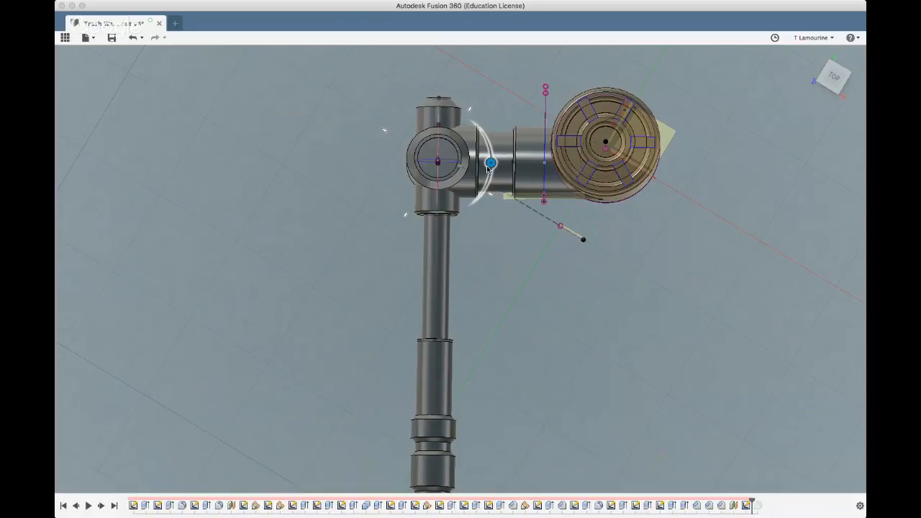
pyautogui.moveTo(487, 168); pyautogui.dragTo(492, 166)
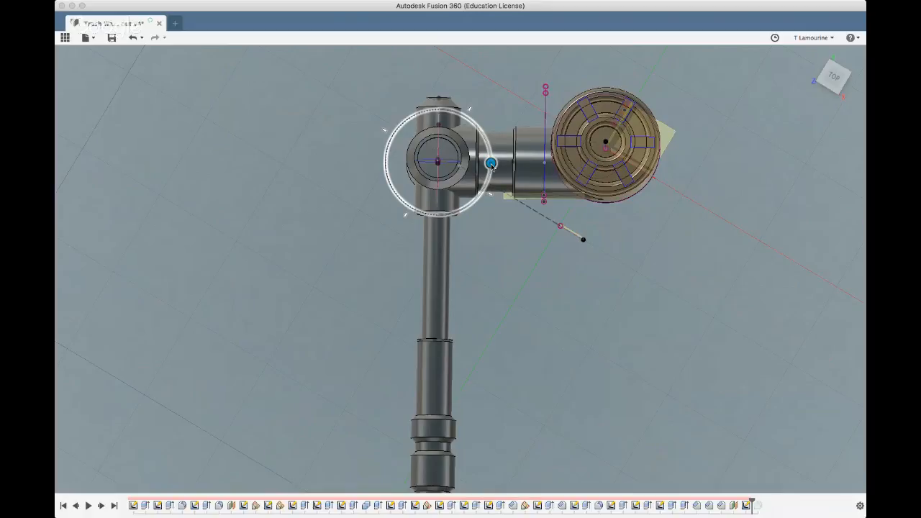
pyautogui.moveTo(490, 165); pyautogui.dragTo(484, 138)
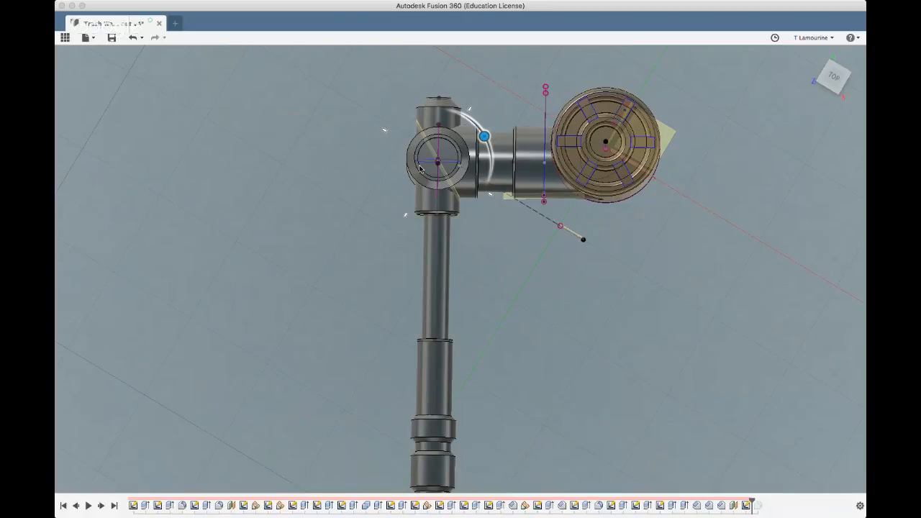
pyautogui.click(822, 208)
pyautogui.keyDown('shift'); pyautogui.moveTo(378, 212); pyautogui.dragTo(405, 156, button='middle'); pyautogui.keyUp('shift')
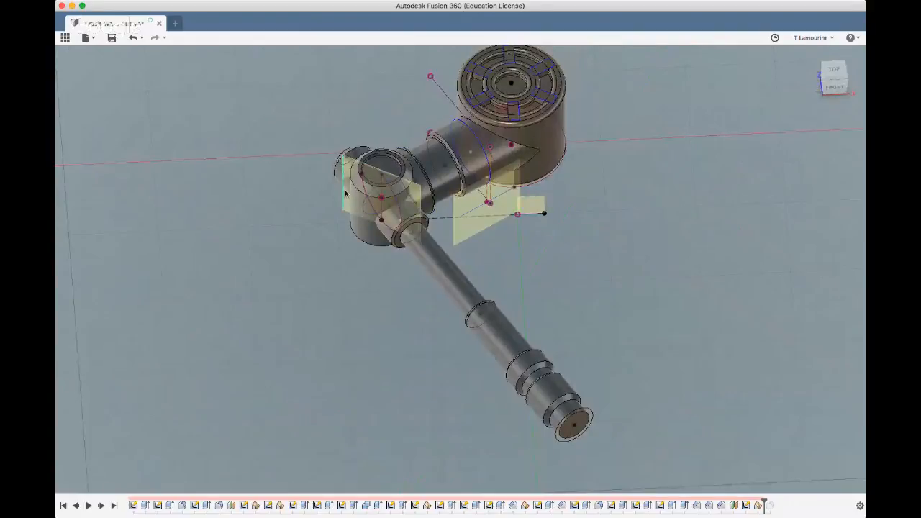
pyautogui.scroll(5, 346, 193)
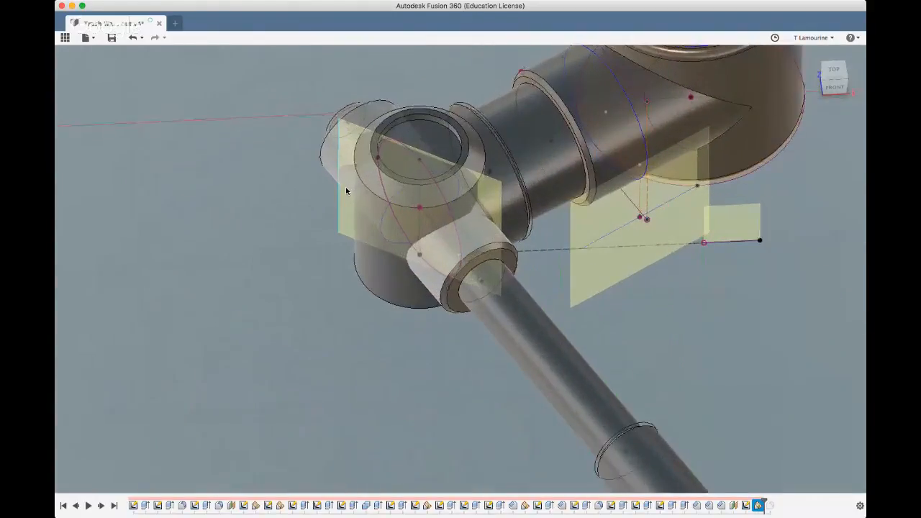
# Hide the bodies and sketch a 12 mm circle centred on the hub's centre point on the angled plane
pyautogui.click(343, 223)
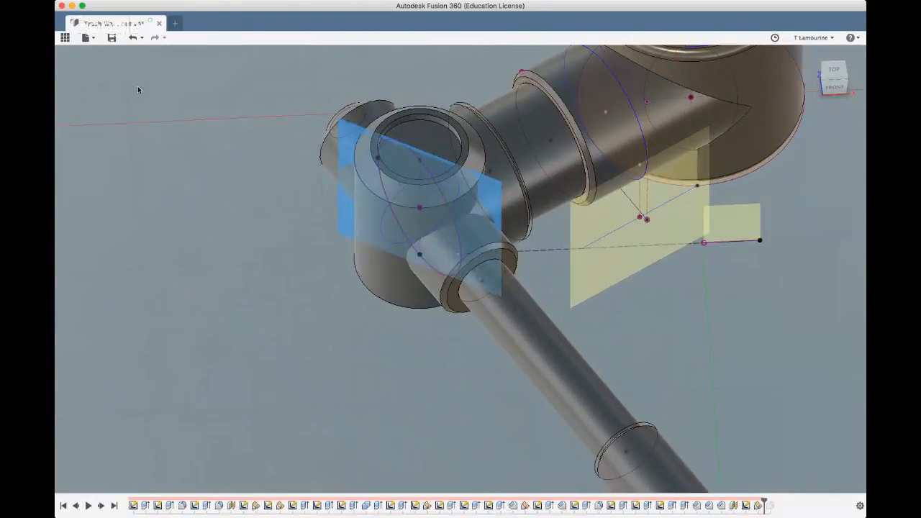
pyautogui.click(89, 163)
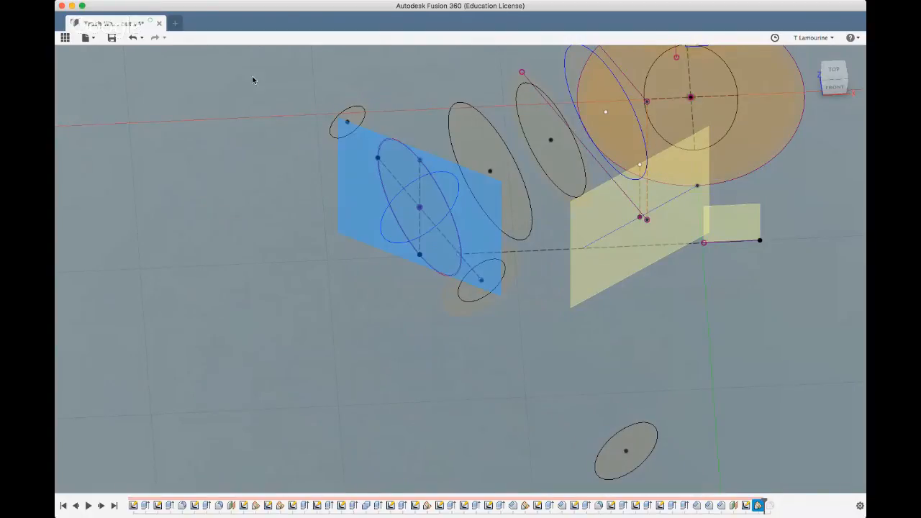
pyautogui.click(190, 58)
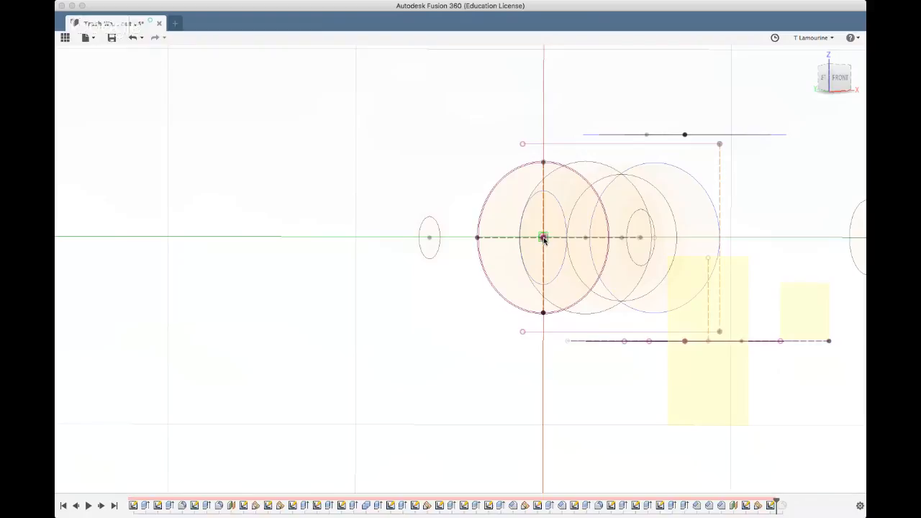
pyautogui.click(543, 237)
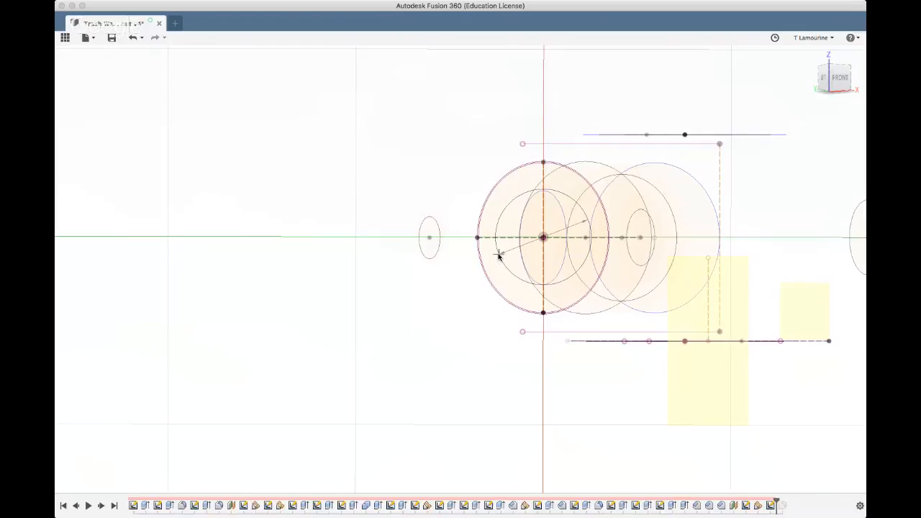
pyautogui.write('5')
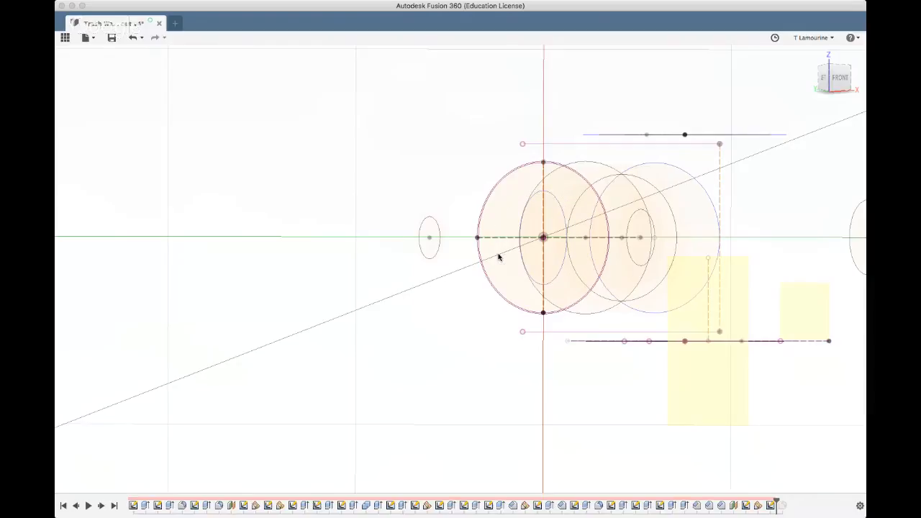
pyautogui.press('BackSpace')
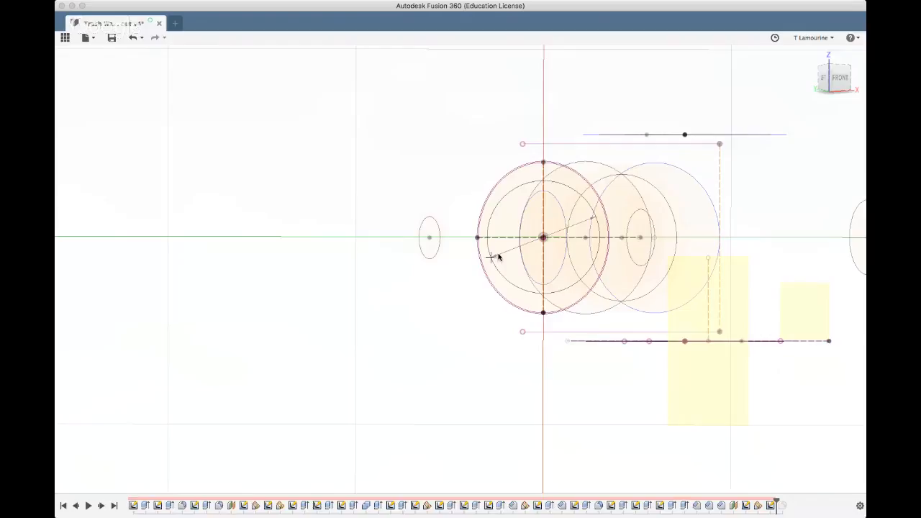
pyautogui.press('Return')
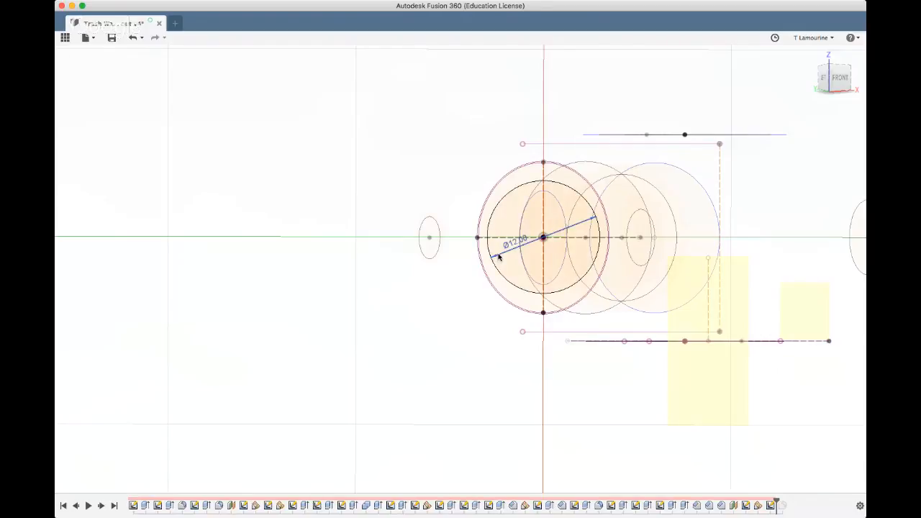
# Extrude the 12 mm circle 11 mm outward from the hub, between the handle and the opposite side of the connecting arm
pyautogui.click(502, 225)
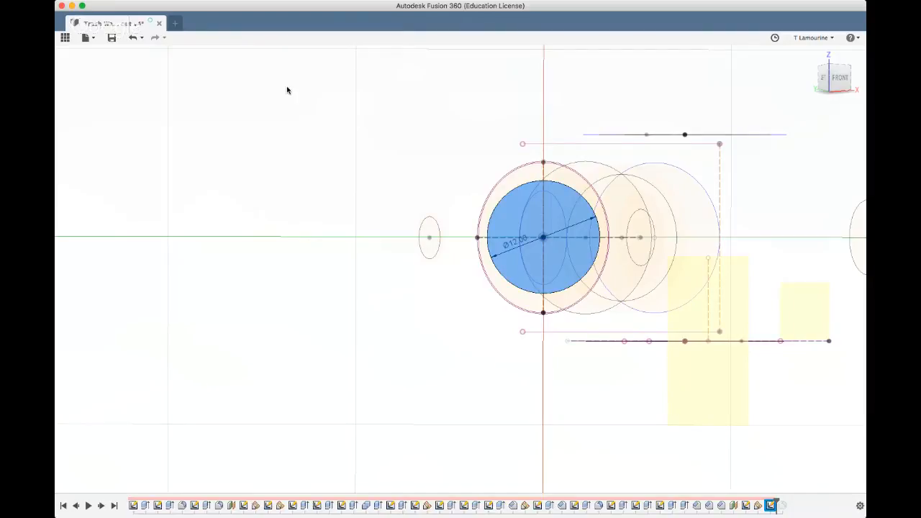
pyautogui.press('e')
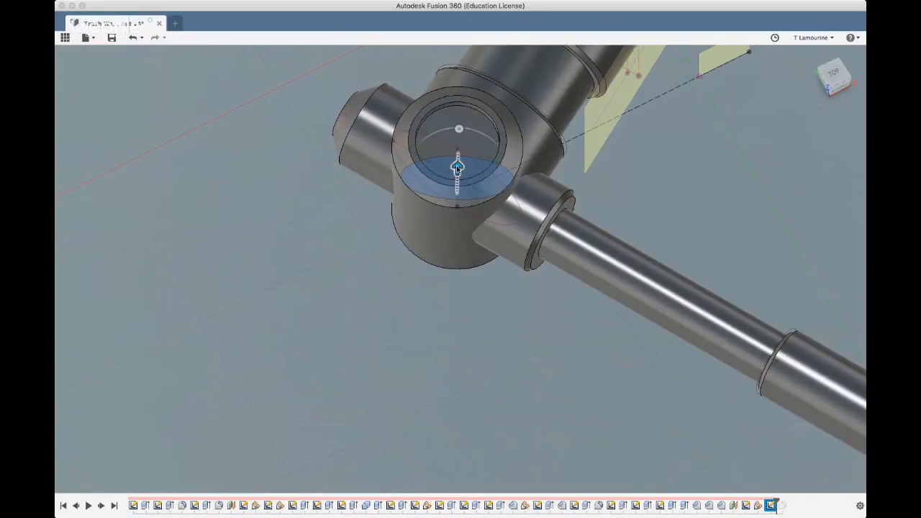
pyautogui.moveTo(439, 171); pyautogui.dragTo(446, 260)
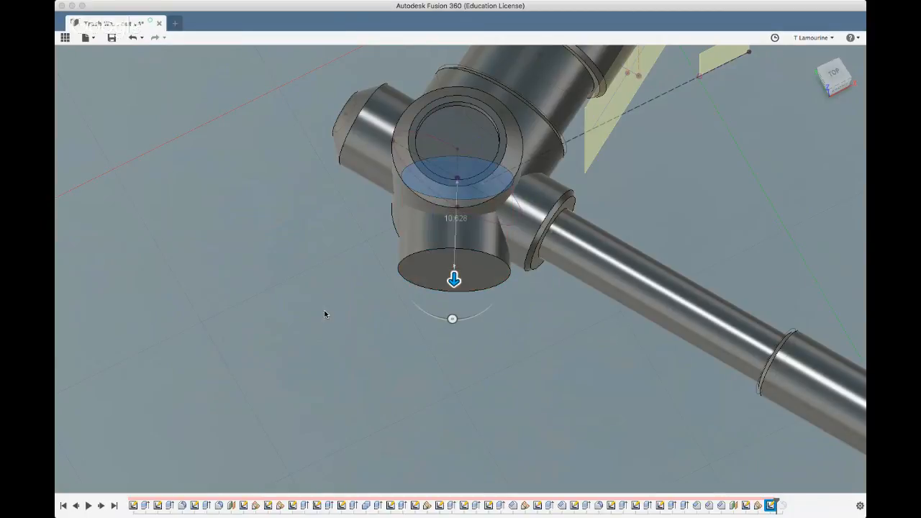
pyautogui.keyDown('shift'); pyautogui.moveTo(276, 269); pyautogui.dragTo(270, 295, button='middle'); pyautogui.keyUp('shift')
pyautogui.scroll(-5, 270, 297)
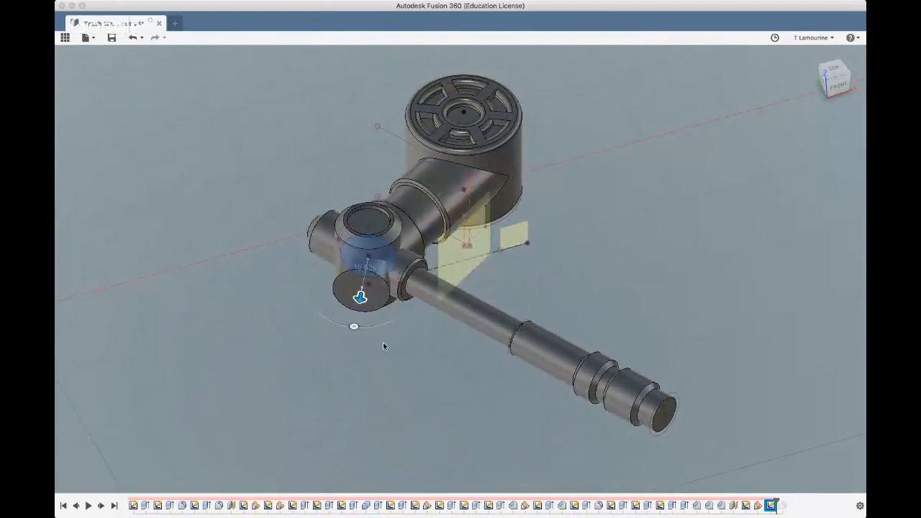
pyautogui.keyDown('shift'); pyautogui.moveTo(364, 359); pyautogui.dragTo(345, 389, button='middle'); pyautogui.keyUp('shift')
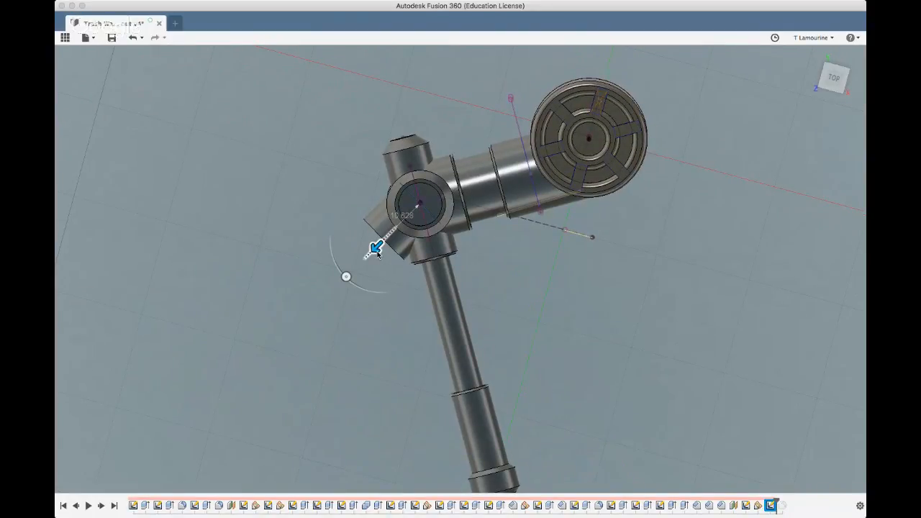
pyautogui.moveTo(378, 252); pyautogui.dragTo(369, 253)
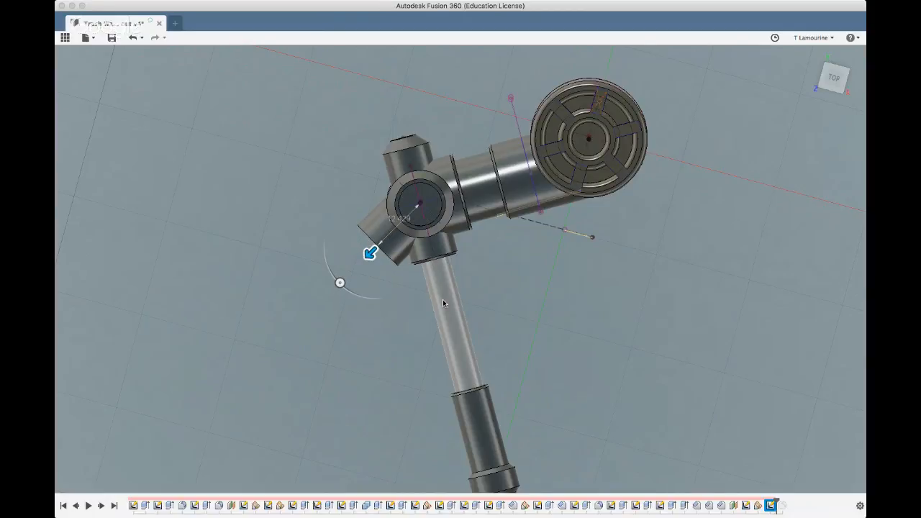
pyautogui.write('12')
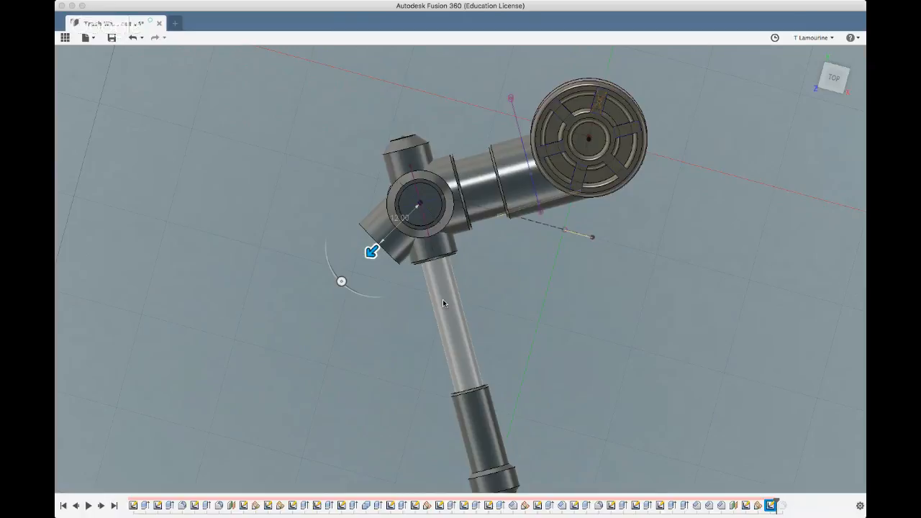
pyautogui.press('BackSpace')
pyautogui.write('1')
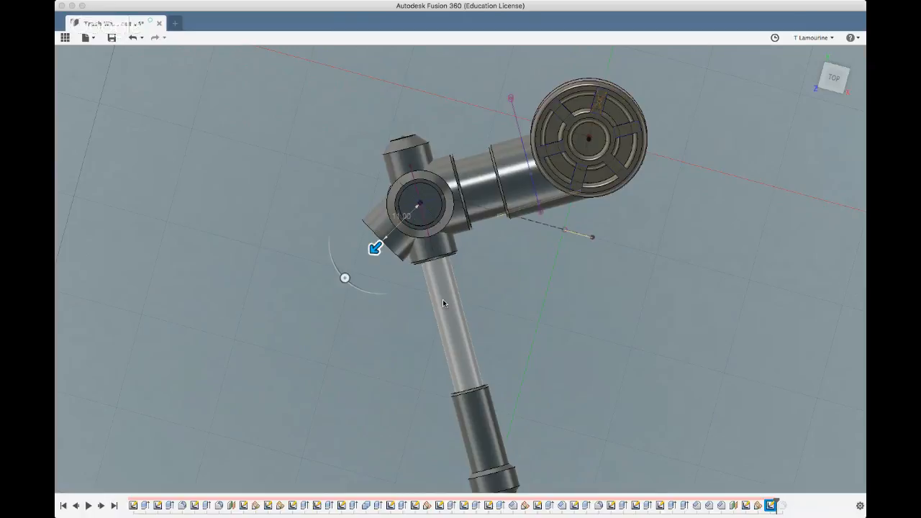
pyautogui.press('Return')
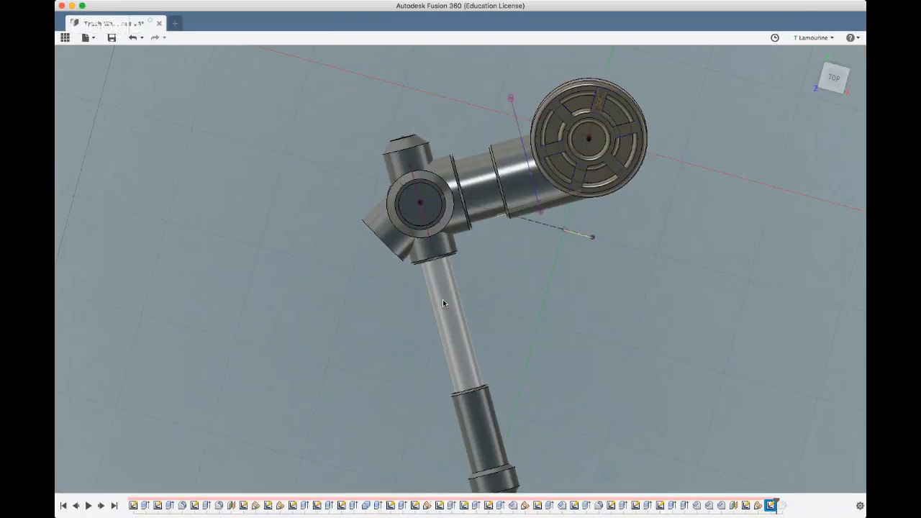
# Sketch a slightly smaller concentric circle on the end face of the new angled stub
pyautogui.moveTo(337, 309)
pyautogui.keyDown('shift'); pyautogui.mouseDown(button='middle')
pyautogui.moveTo(359, 290)
pyautogui.moveTo(353, 299)
pyautogui.mouseUp(button='middle'); pyautogui.keyUp('shift')
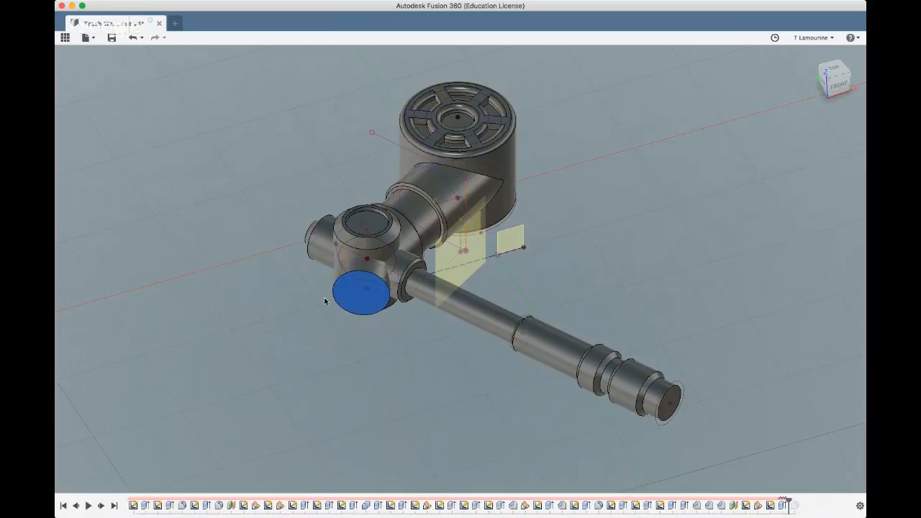
pyautogui.click(281, 230)
pyautogui.click(344, 300)
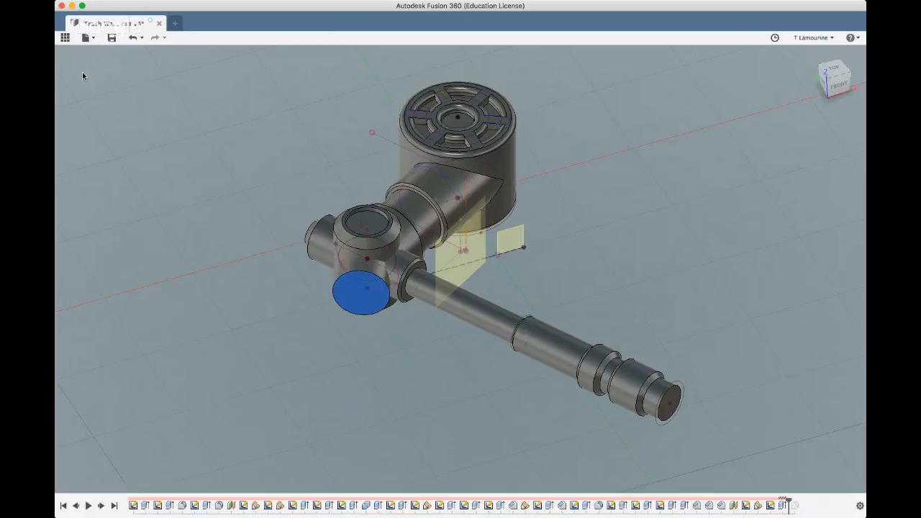
pyautogui.click(125, 61)
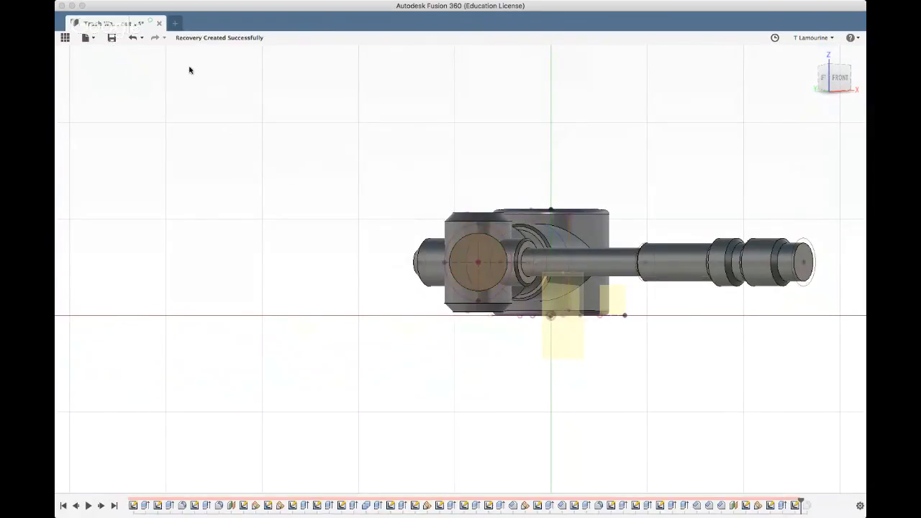
pyautogui.click(478, 264)
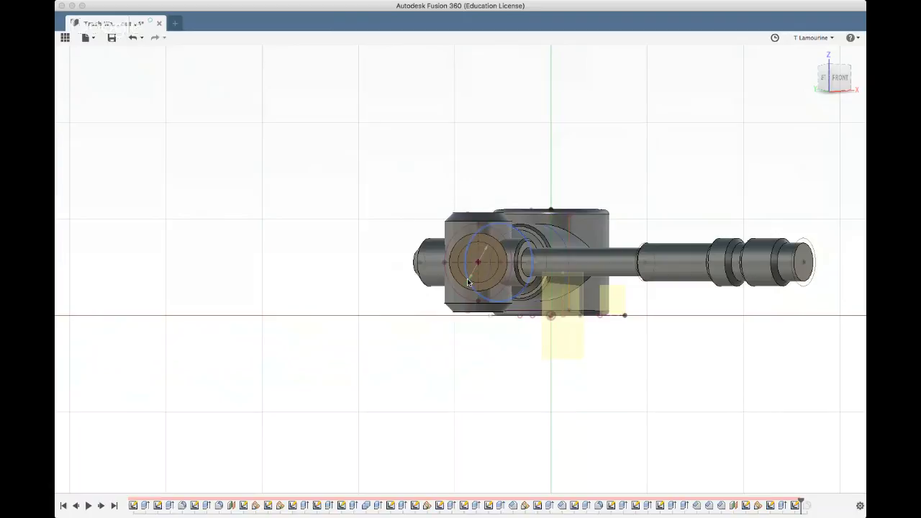
pyautogui.click(468, 282)
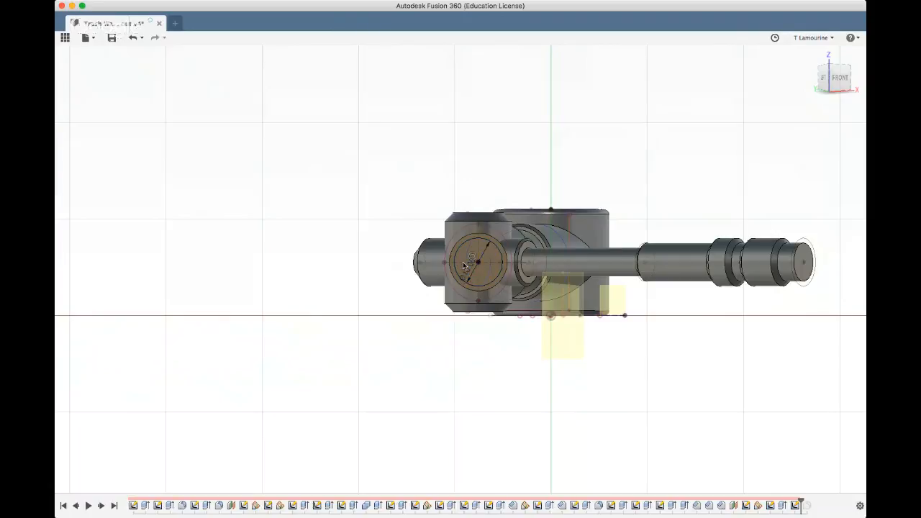
pyautogui.click(463, 259)
pyautogui.press('Escape')
# Extrude the smaller inner circle 5 mm outward from the stub's end face to form a neck
pyautogui.click(463, 258)
pyautogui.click(300, 63)
pyautogui.click(300, 167)
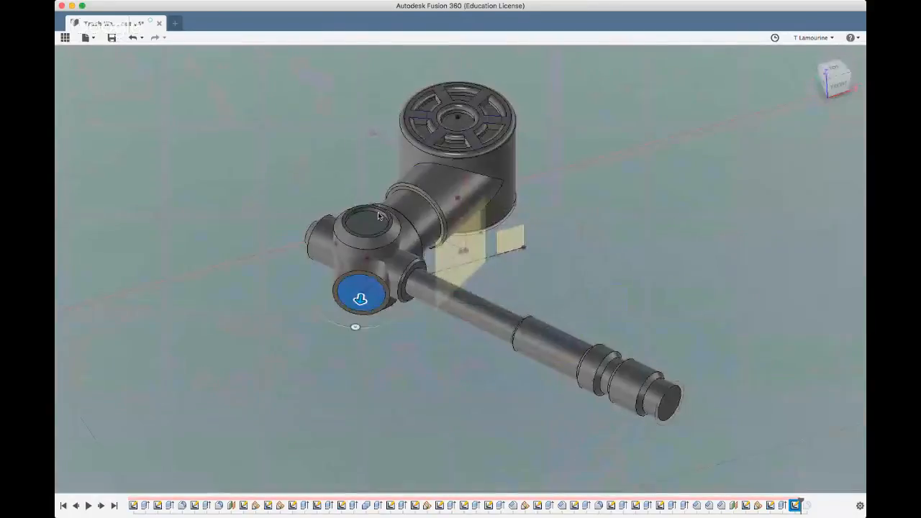
pyautogui.moveTo(360, 301); pyautogui.dragTo(356, 323)
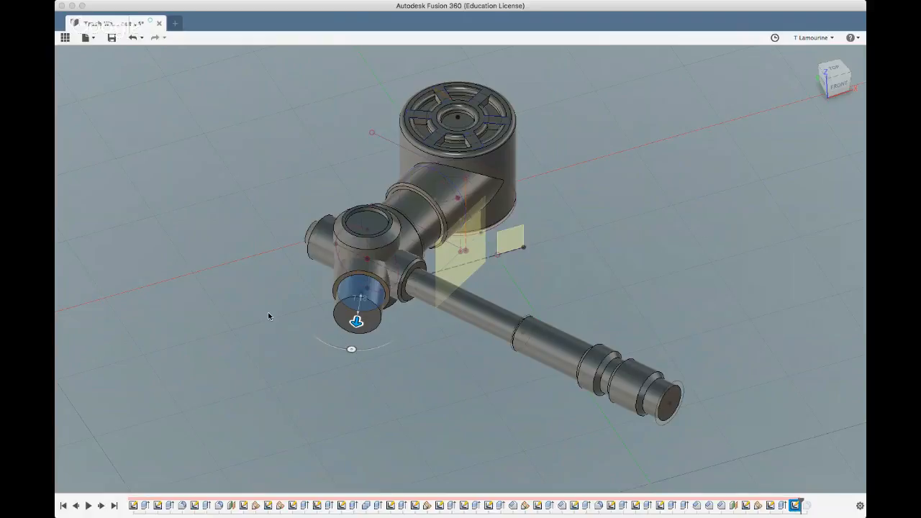
pyautogui.write('5')
pyautogui.press('Return')
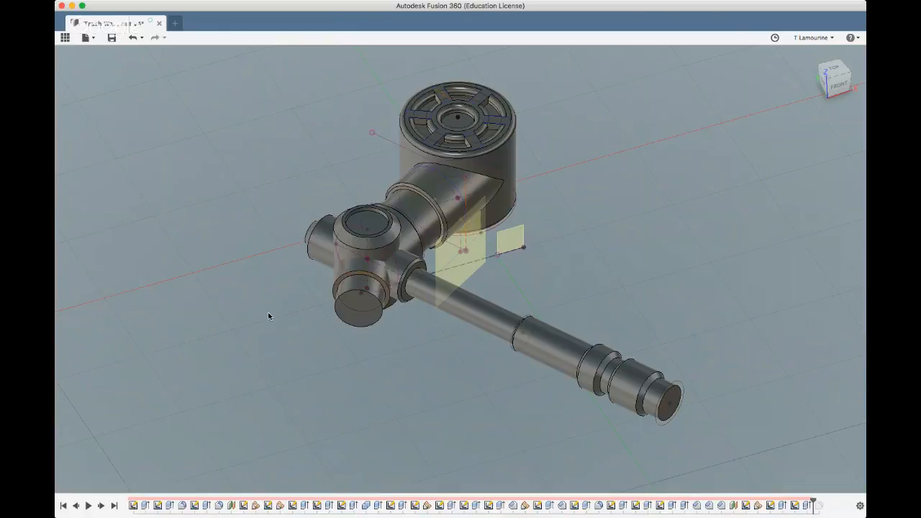
# Sketch a concentric 12 mm circle on the neck's end face, larger than the neck itself
pyautogui.click(346, 319)
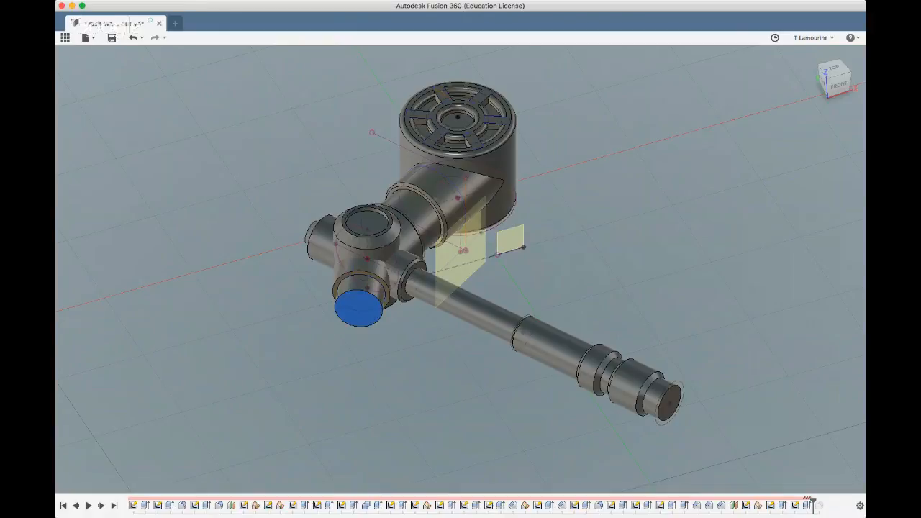
pyautogui.click(189, 60)
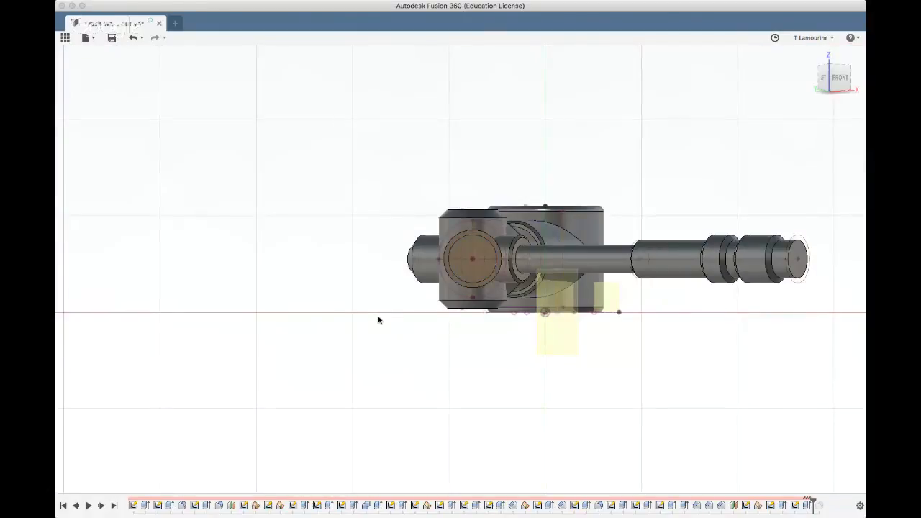
pyautogui.click(504, 275)
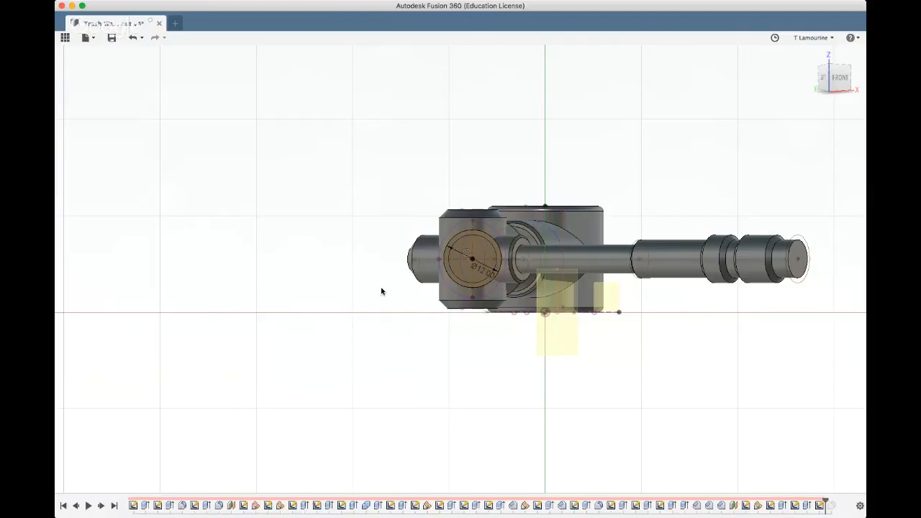
pyautogui.keyDown('shift'); pyautogui.moveTo(381, 291); pyautogui.dragTo(378, 311, button='middle'); pyautogui.keyUp('shift')
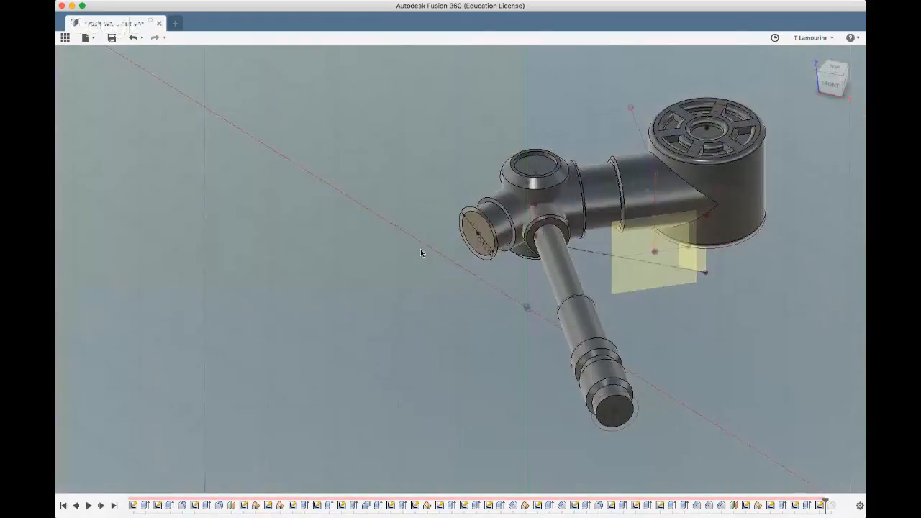
# Extrude both the outer ring and the inner circle outward from the neck as one thicker, longer cylinder
pyautogui.scroll(5, 455, 164)
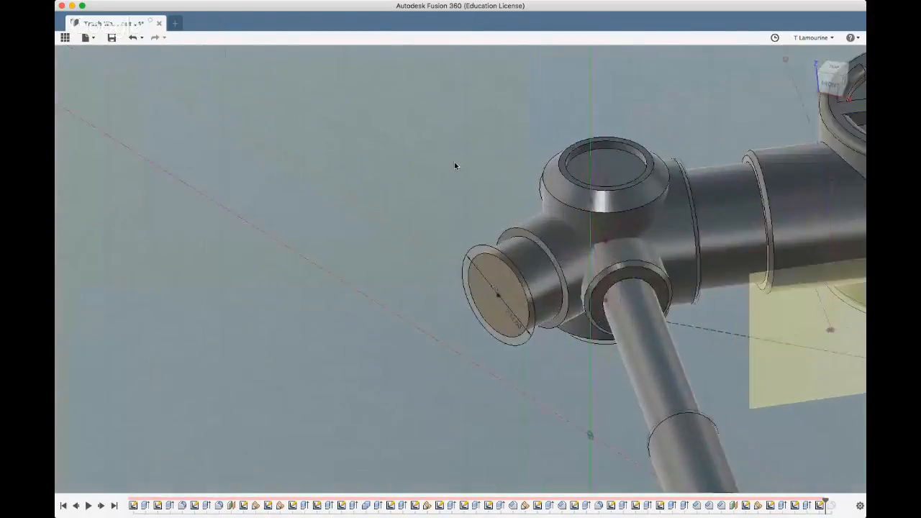
pyautogui.scroll(3, 465, 279)
pyautogui.click(465, 279)
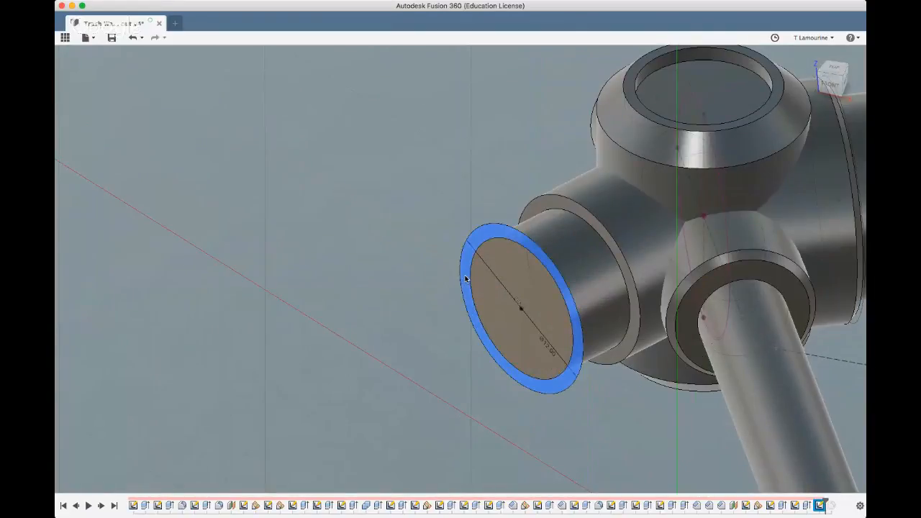
pyautogui.click(495, 289)
pyautogui.scroll(-3, 385, 317)
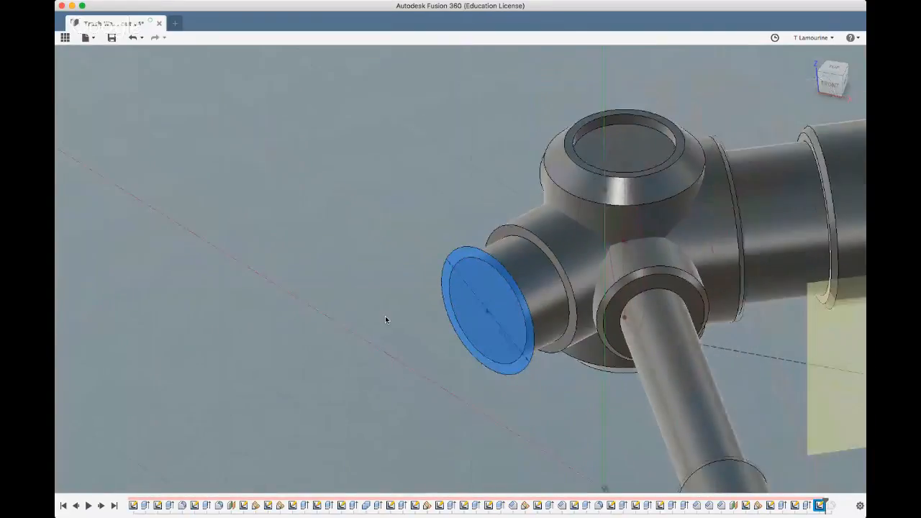
pyautogui.scroll(-2, 385, 318)
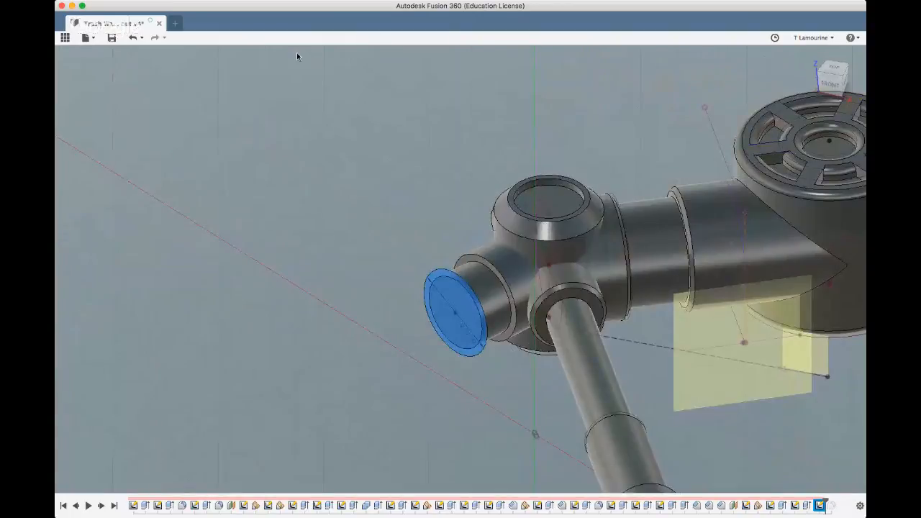
pyautogui.press('e')
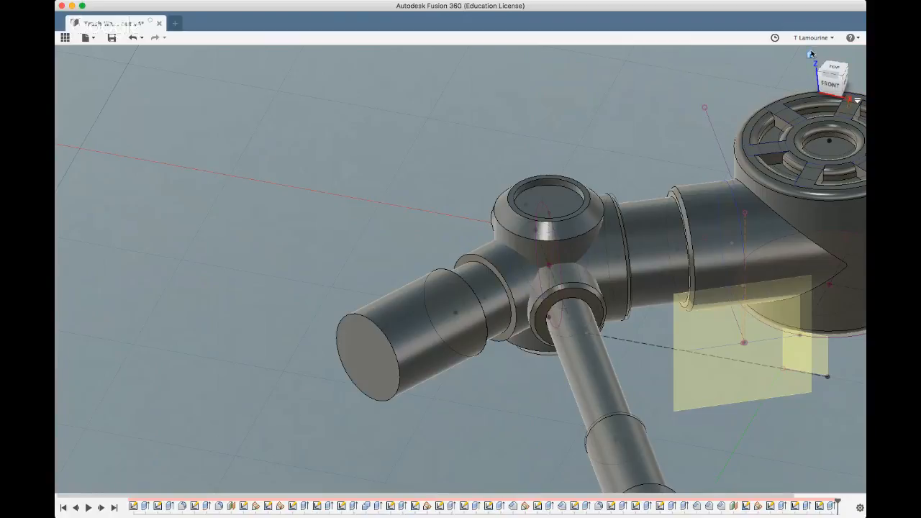
pyautogui.click(811, 61)
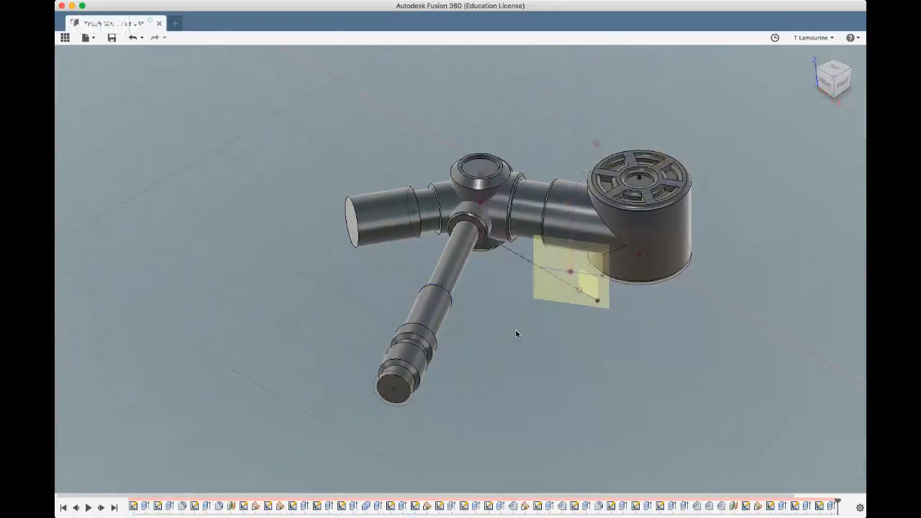
pyautogui.keyDown('shift'); pyautogui.moveTo(507, 331); pyautogui.dragTo(230, 334, button='middle'); pyautogui.keyUp('shift')
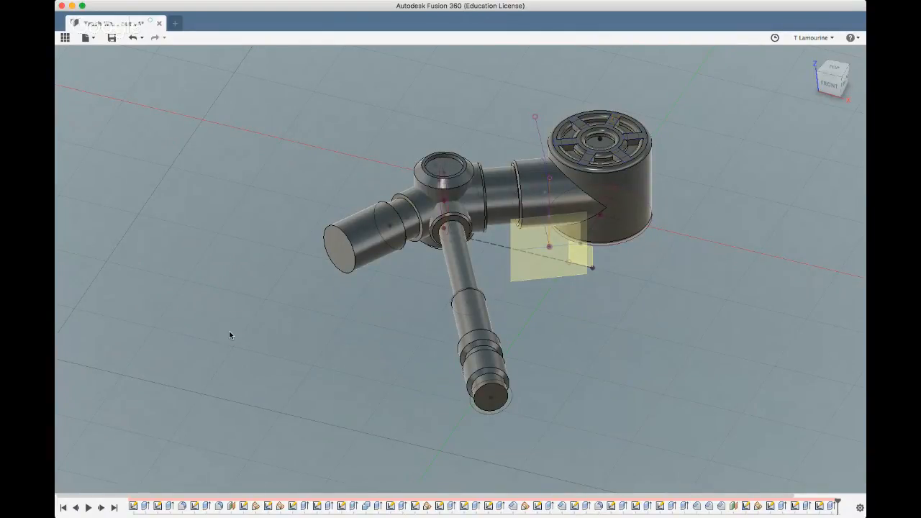
# Sketch a horizontal line across the full diameter of the angled branch's end face
pyautogui.click(335, 245)
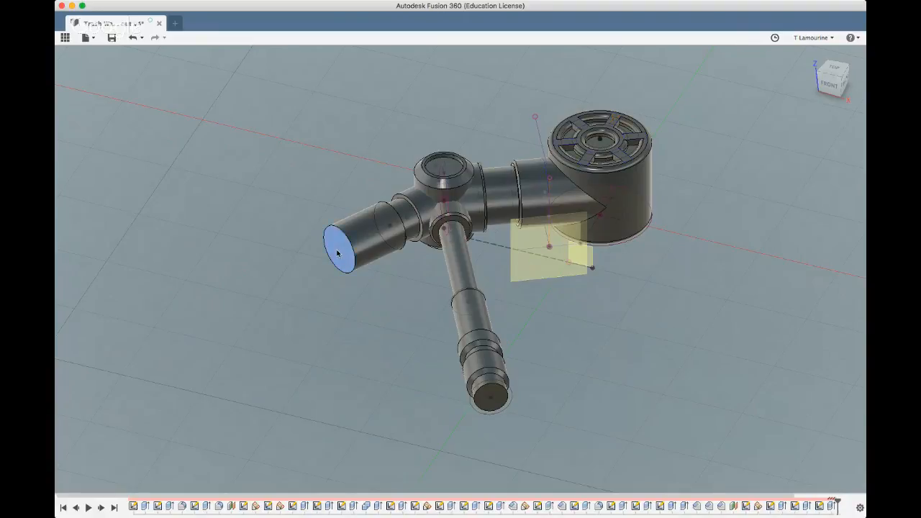
pyautogui.click(150, 63)
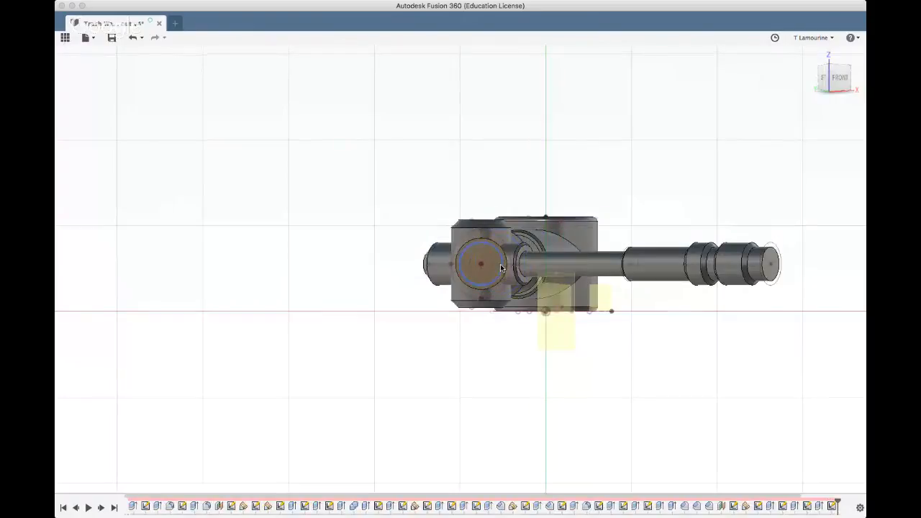
pyautogui.scroll(5, 501, 268)
pyautogui.scroll(2, 502, 269)
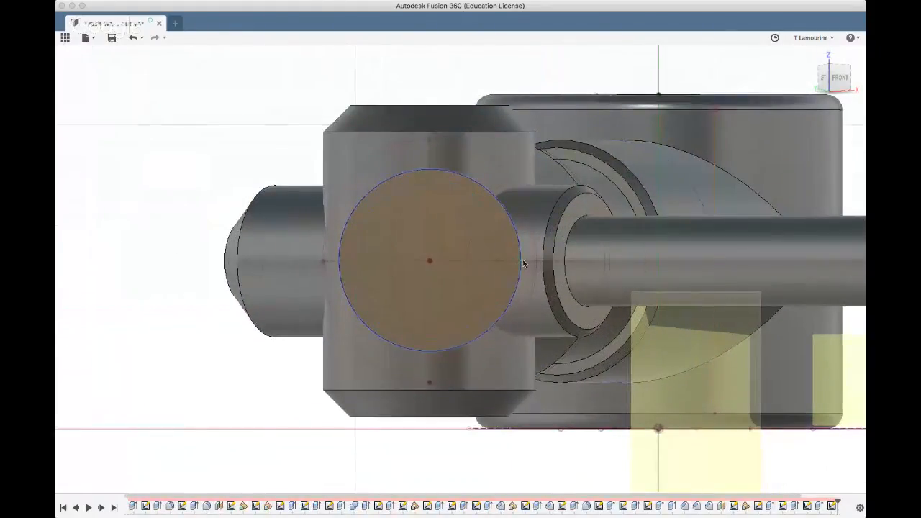
pyautogui.click(429, 262)
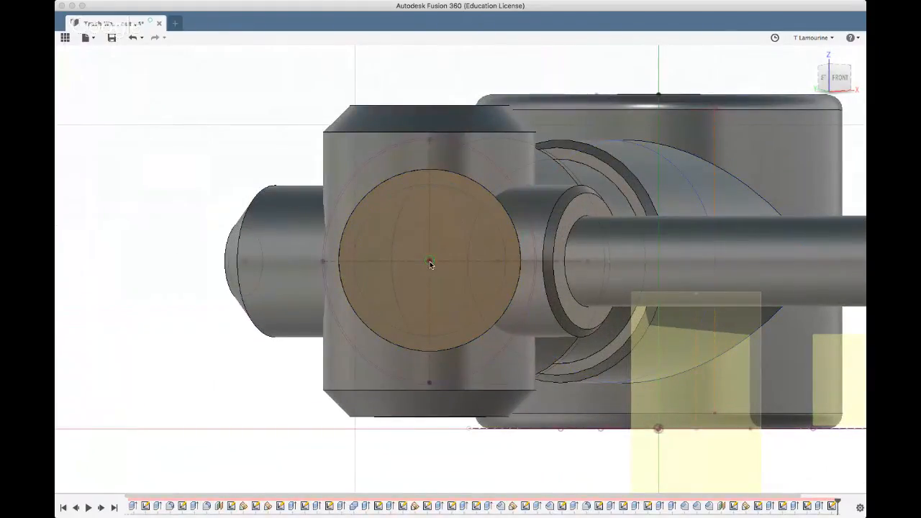
pyautogui.click(521, 262)
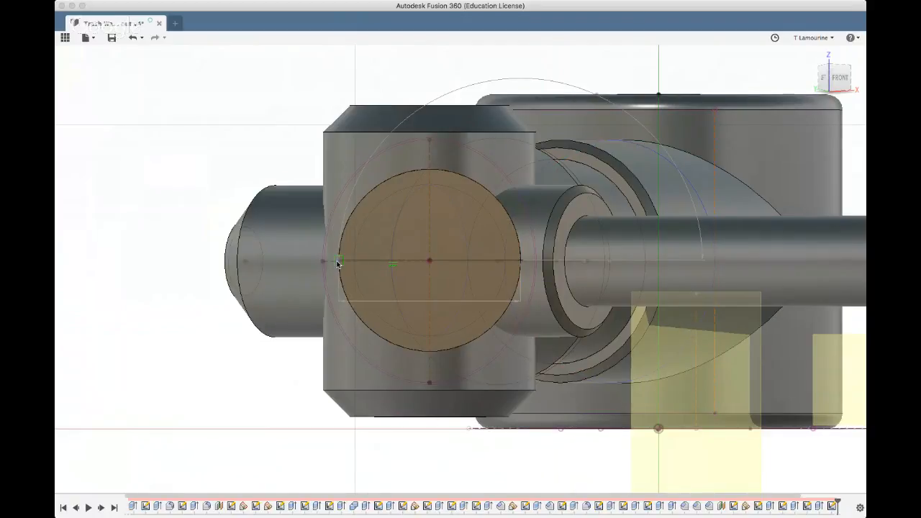
pyautogui.click(338, 261)
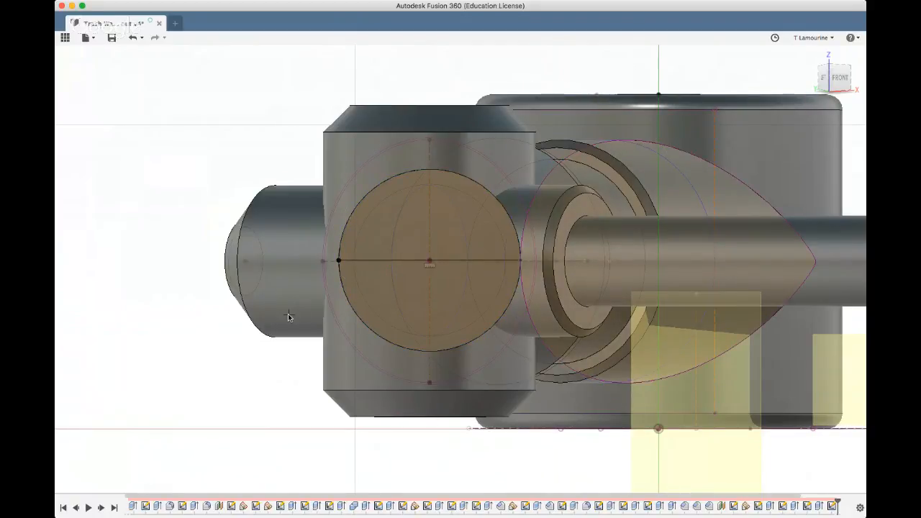
pyautogui.scroll(5, 288, 317)
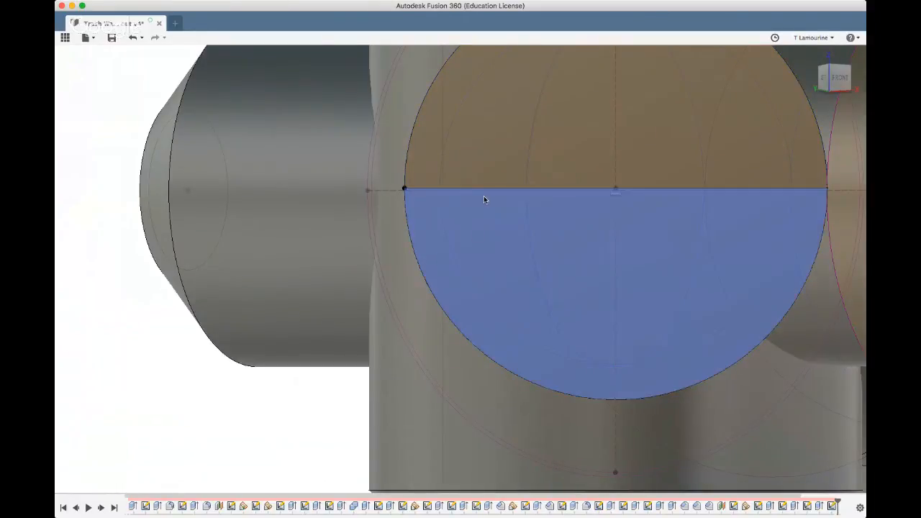
pyautogui.click(483, 191)
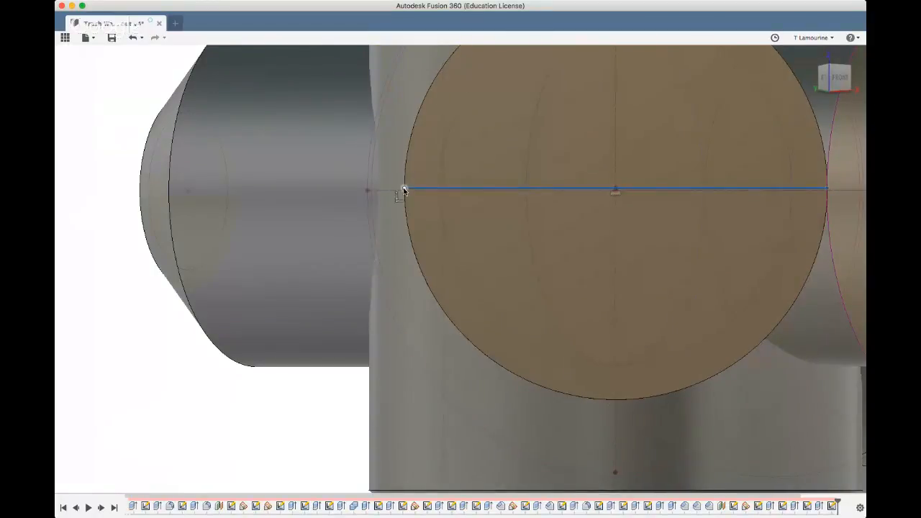
pyautogui.click(404, 190)
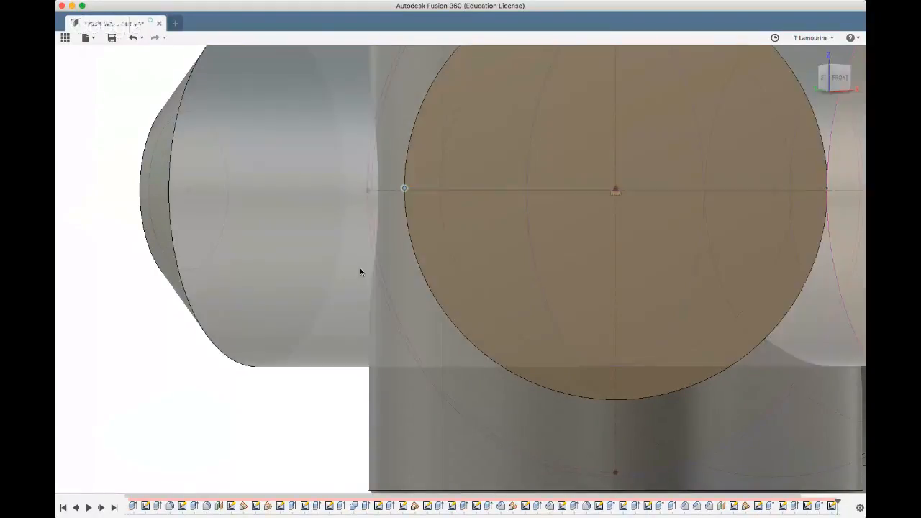
pyautogui.scroll(-5, 361, 271)
pyautogui.moveTo(361, 270)
pyautogui.keyDown('shift'); pyautogui.mouseDown(button='middle')
pyautogui.moveTo(302, 360)
pyautogui.moveTo(352, 265)
pyautogui.moveTo(336, 268)
pyautogui.mouseUp(button='middle'); pyautogui.keyUp('shift')
pyautogui.click(300, 273)
pyautogui.scroll(-1, 301, 274)
pyautogui.scroll(-2, 300, 274)
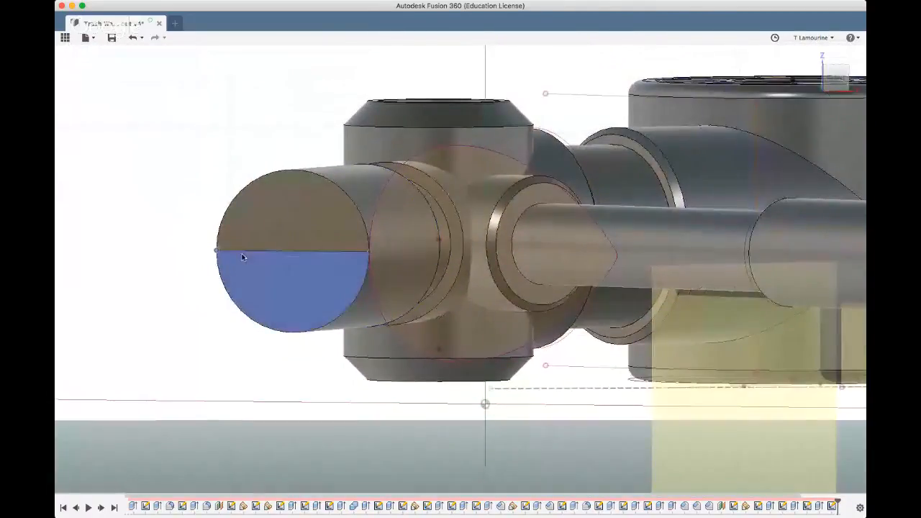
# Create a horizontal construction plane with Plane at Angle through the diameter line on the branch's end face
pyautogui.click(245, 251)
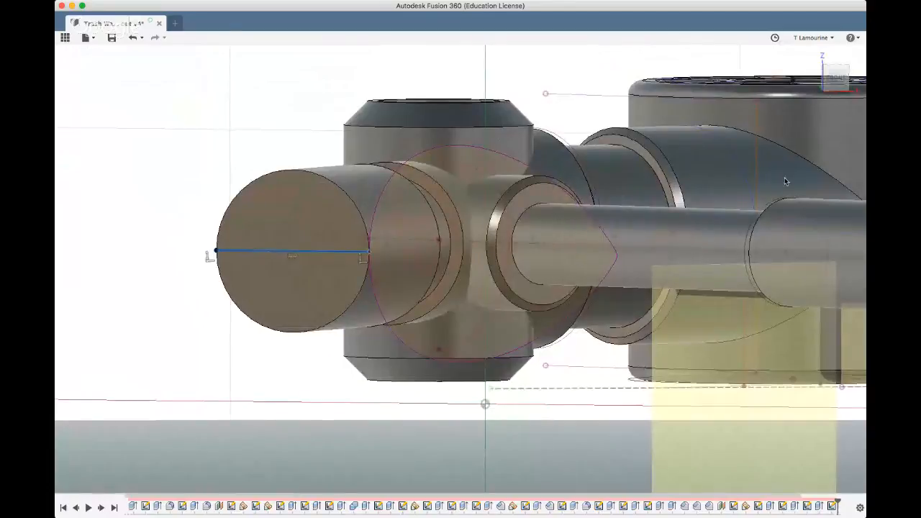
pyautogui.click(446, 281)
pyautogui.click(272, 254)
pyautogui.click(492, 61)
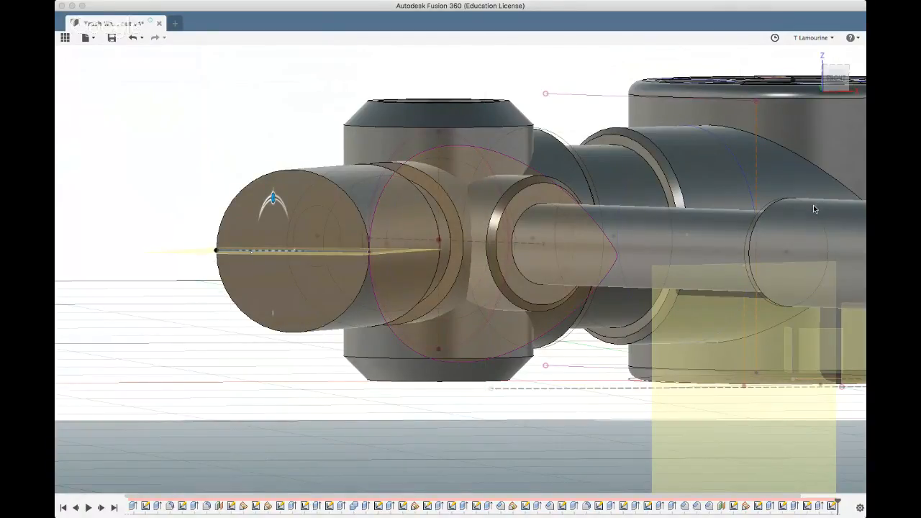
pyautogui.scroll(2, 196, 249)
pyautogui.keyDown('shift'); pyautogui.moveTo(198, 254); pyautogui.dragTo(201, 274, button='middle'); pyautogui.keyUp('shift')
pyautogui.click(197, 234)
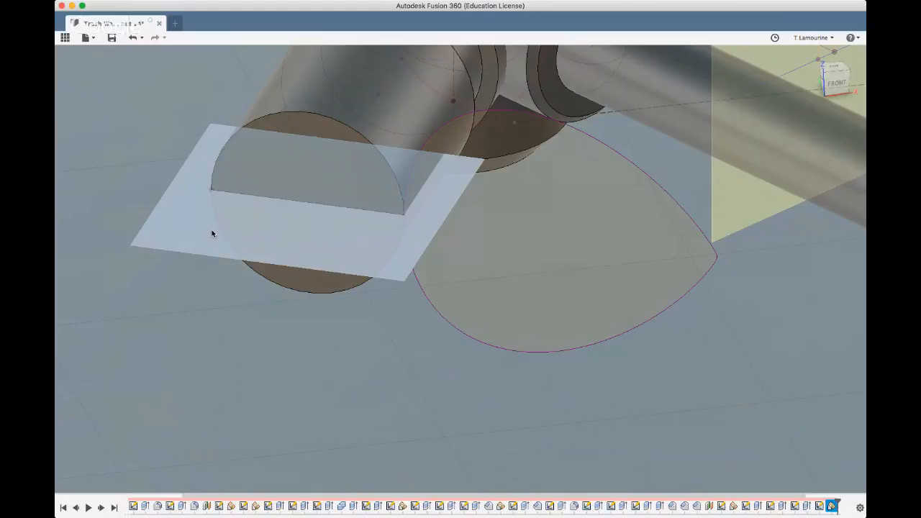
# Sketch a 14 mm circle on the new construction plane, centred on the midpoint of the branch's end edge
pyautogui.click(212, 233)
pyautogui.keyDown('shift'); pyautogui.moveTo(187, 69); pyautogui.dragTo(178, 191, button='middle'); pyautogui.keyUp('shift')
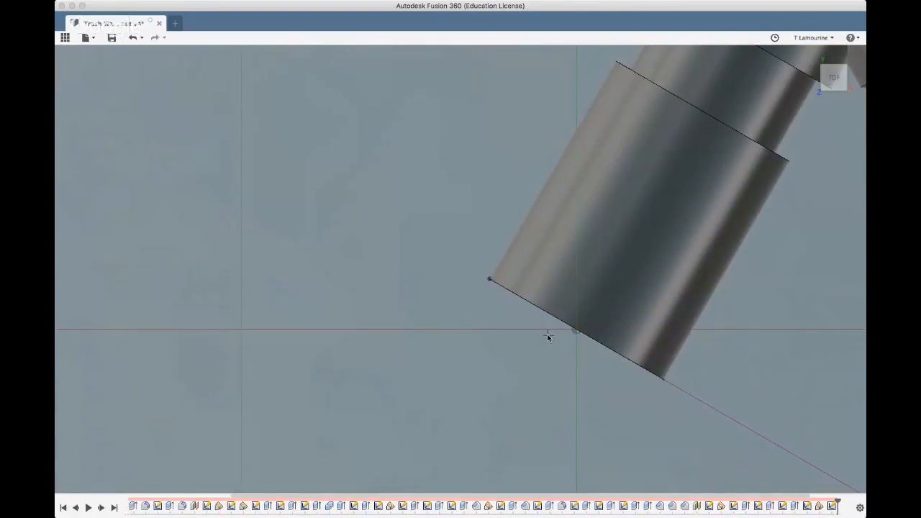
pyautogui.scroll(-3, 547, 336)
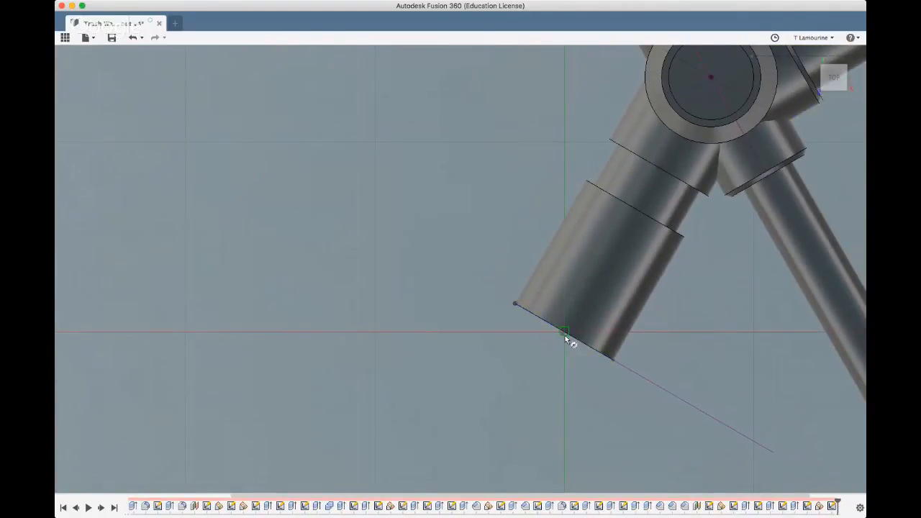
pyautogui.click(565, 335)
pyautogui.click(635, 387)
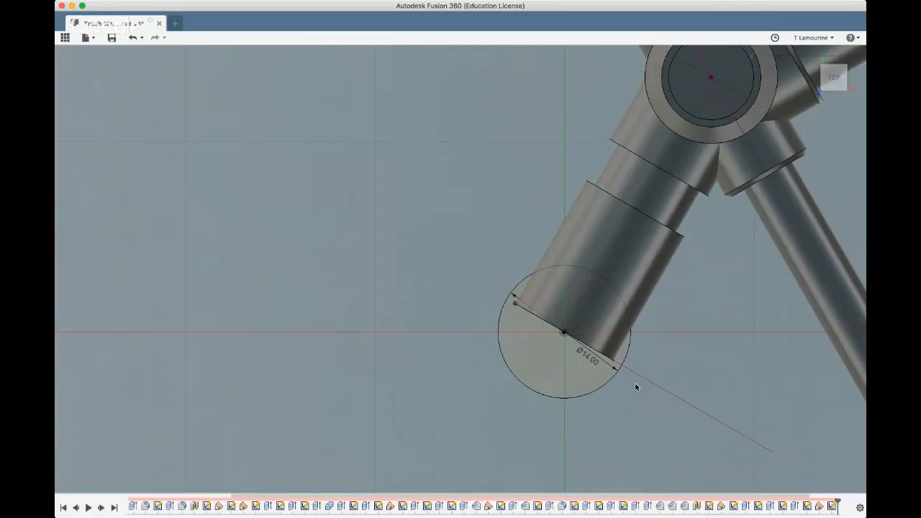
# Extrude the 14 mm circle symmetrically about its plane to an overall height of 21 mm
pyautogui.click(541, 366)
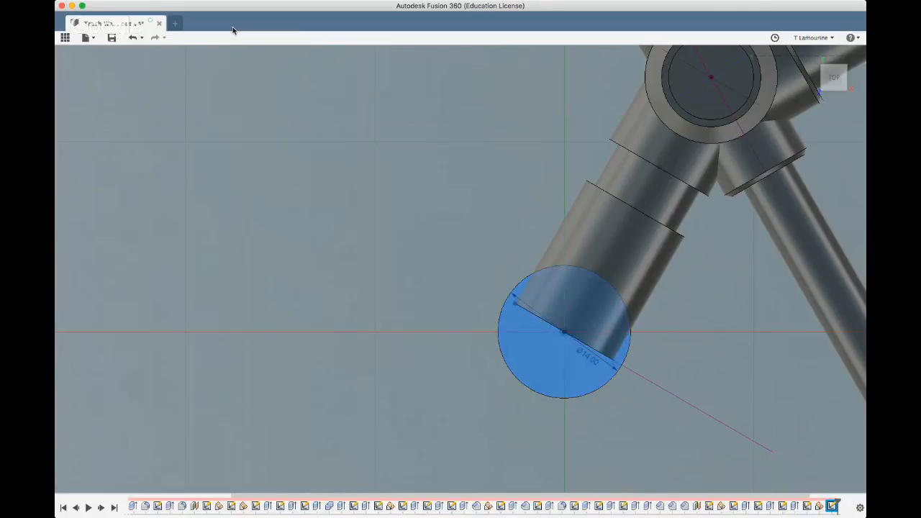
pyautogui.click(305, 230)
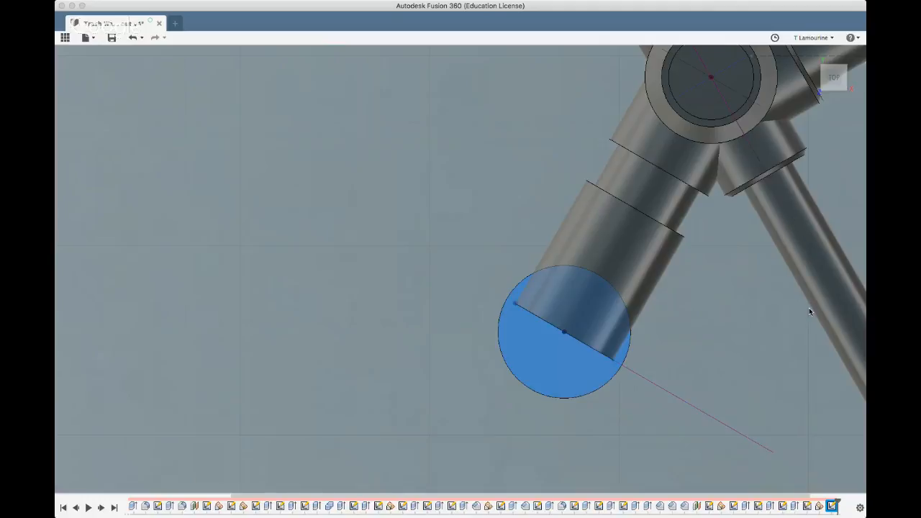
pyautogui.press('e')
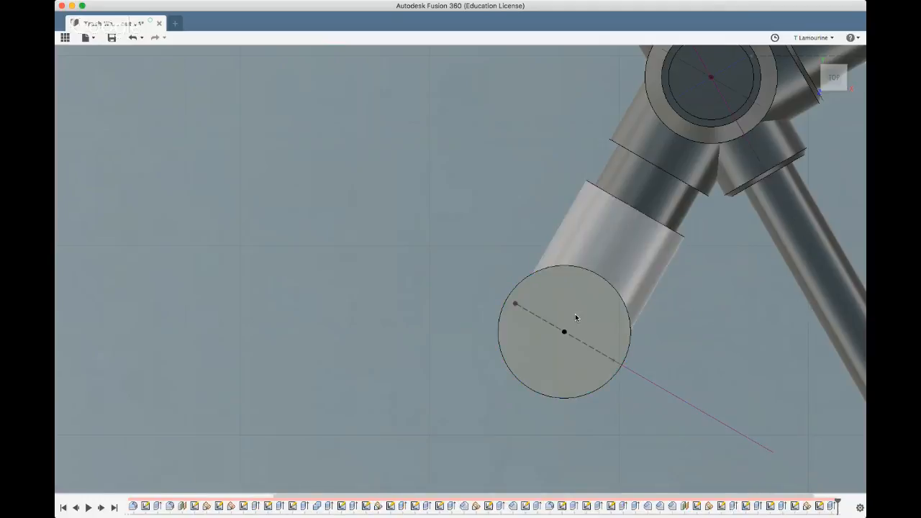
pyautogui.click(559, 314)
pyautogui.keyDown('shift'); pyautogui.moveTo(560, 314); pyautogui.dragTo(563, 253, button='middle'); pyautogui.keyUp('shift')
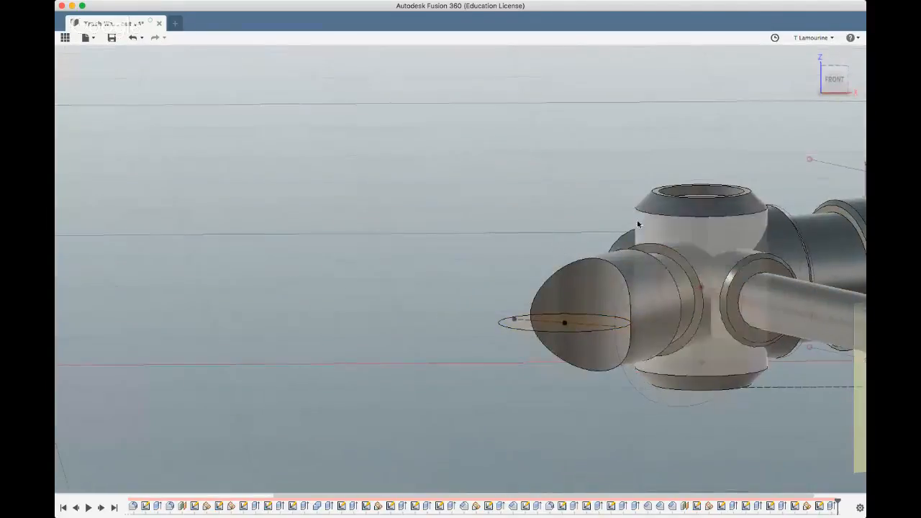
# Edit the circle's extrusion so it adds a solid vertical cylinder at the branch end instead of cutting
pyautogui.click(831, 506)
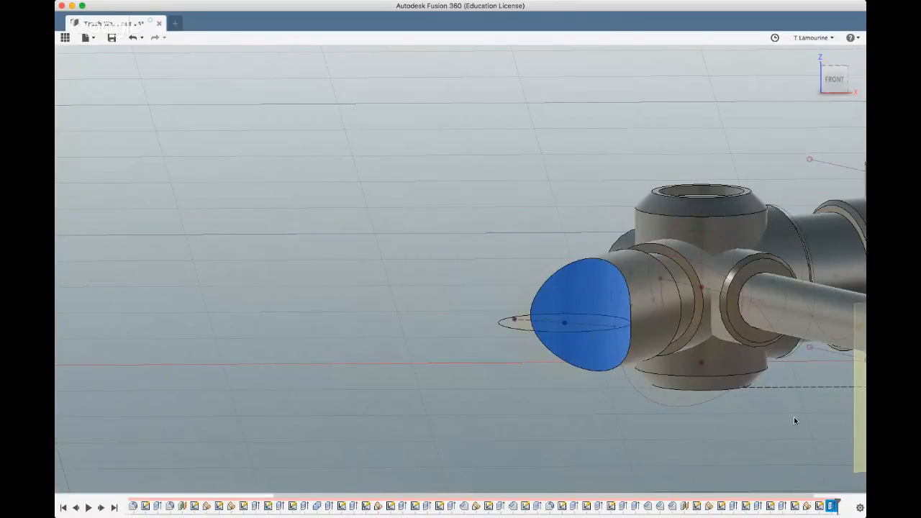
pyautogui.press('e')
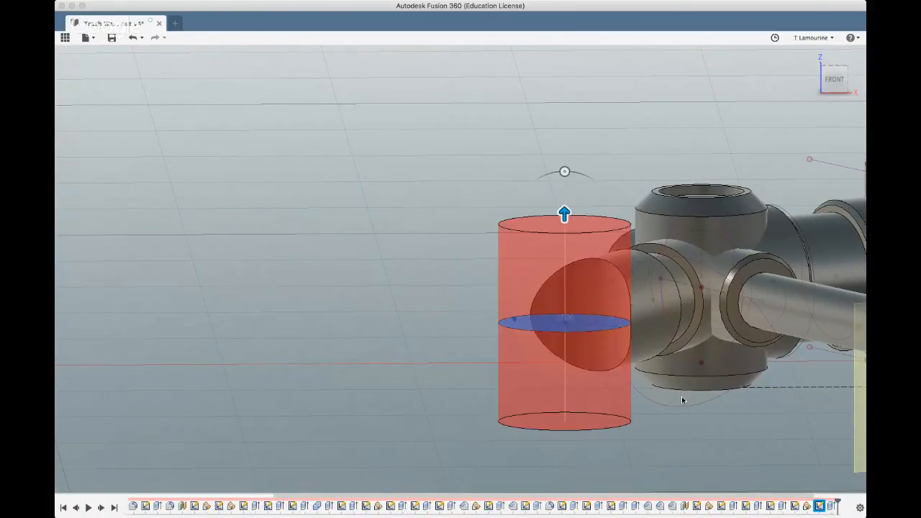
pyautogui.click(807, 275)
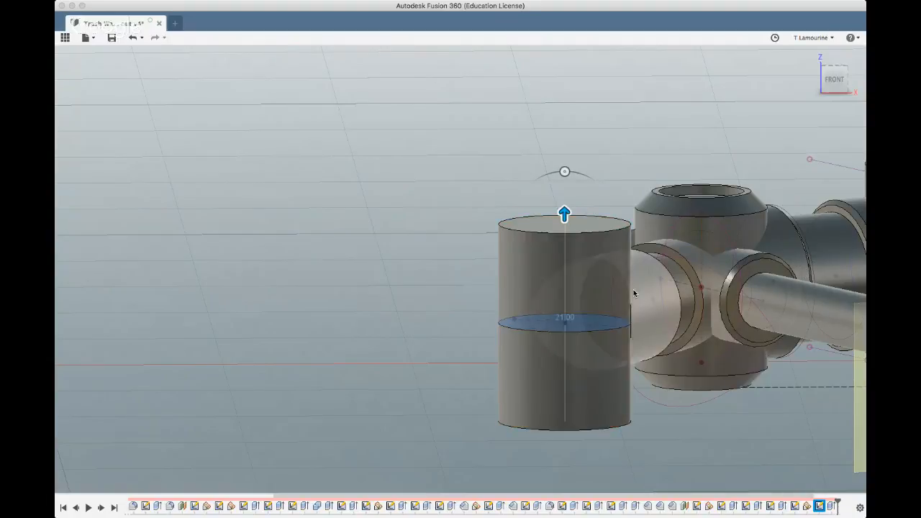
pyautogui.click(804, 288)
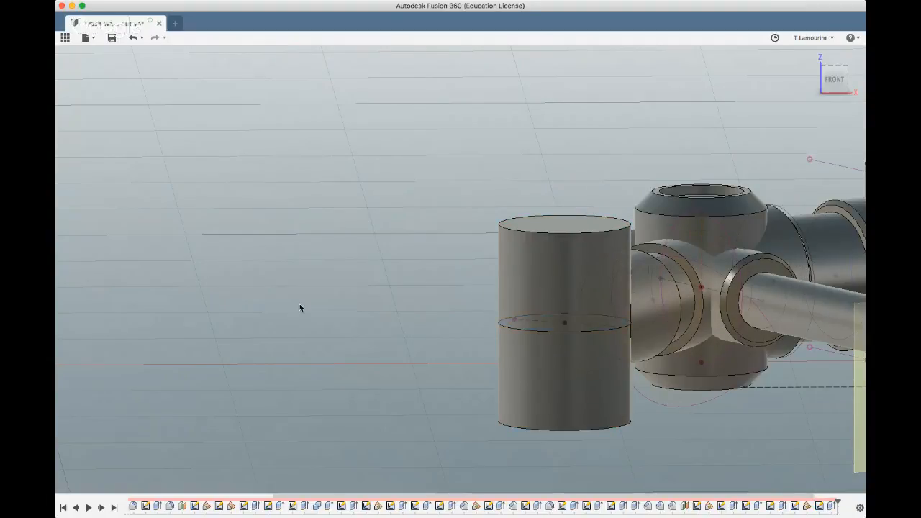
# Sketch a smaller concentric circle, about 9 mm in diameter, on the top face of the new vertical cylinder
pyautogui.scroll(-6, 152, 325)
pyautogui.keyDown('shift'); pyautogui.moveTo(152, 325); pyautogui.dragTo(247, 315, button='middle'); pyautogui.keyUp('shift')
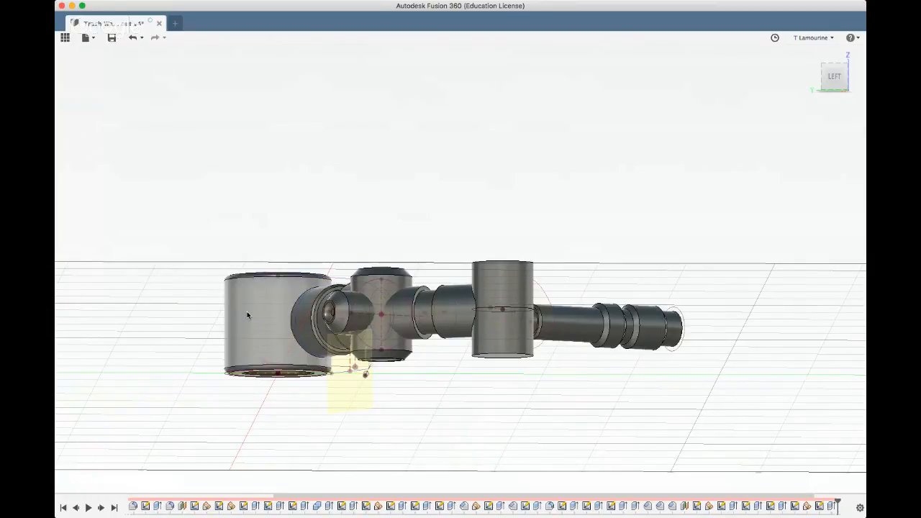
pyautogui.keyDown('shift'); pyautogui.moveTo(391, 209); pyautogui.dragTo(558, 319, button='middle'); pyautogui.keyUp('shift')
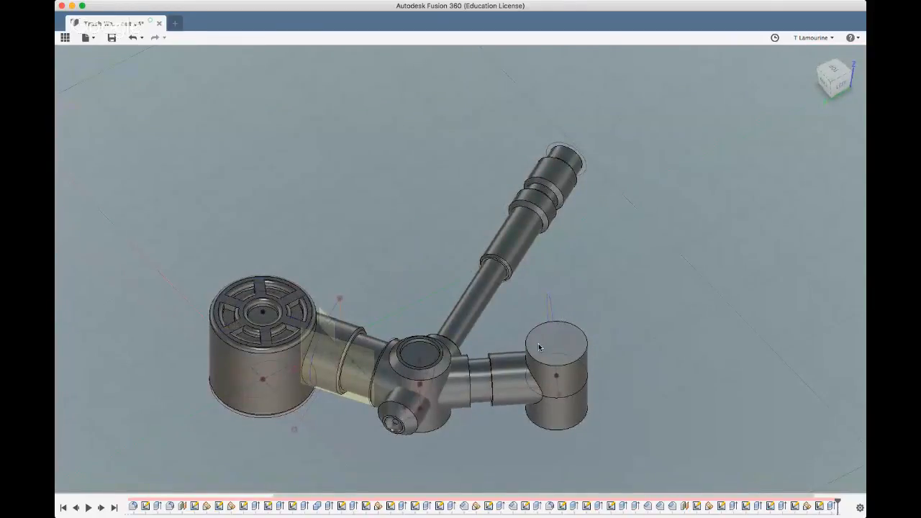
pyautogui.click(539, 348)
pyautogui.keyDown('shift'); pyautogui.moveTo(189, 70); pyautogui.dragTo(459, 233, button='middle'); pyautogui.keyUp('shift')
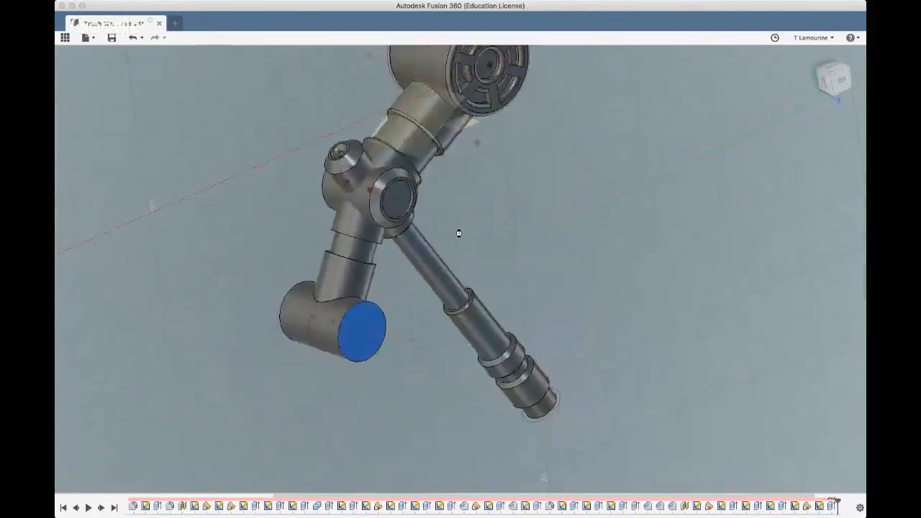
pyautogui.click(451, 285)
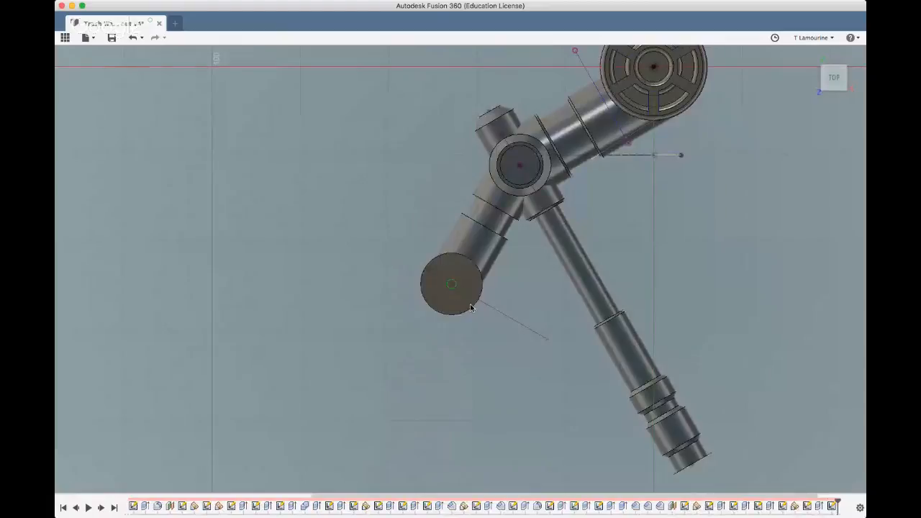
pyautogui.scroll(2, 464, 304)
pyautogui.scroll(2, 464, 303)
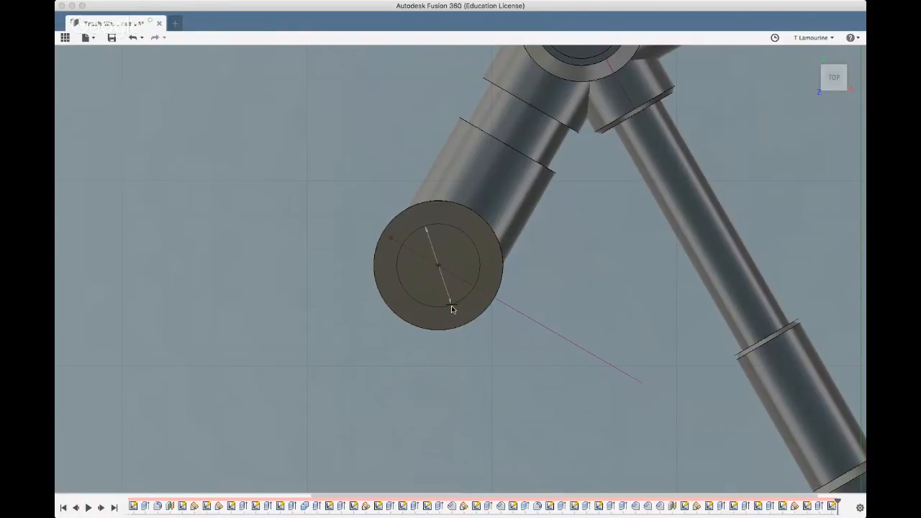
pyautogui.click(451, 307)
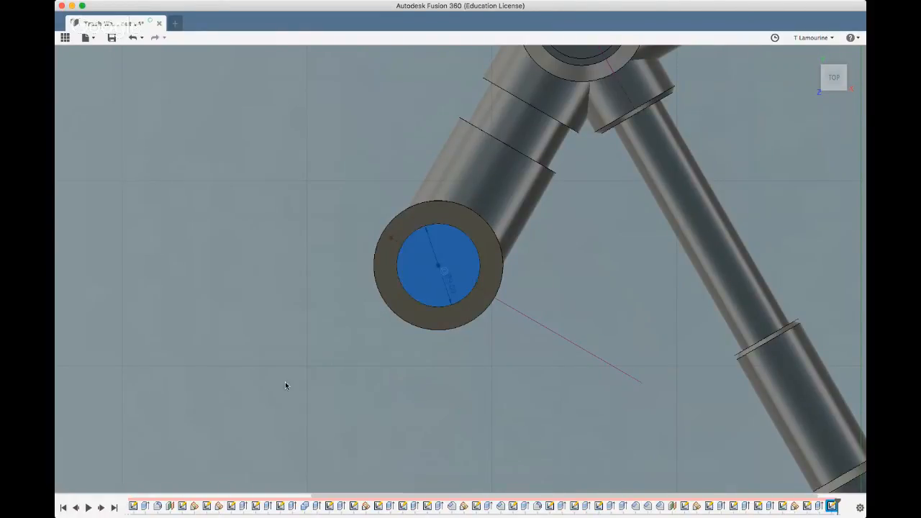
# Extrude the inner circle downward as a cut to form a shallow round recess in the cylinder's top face
pyautogui.keyDown('shift'); pyautogui.moveTo(267, 395); pyautogui.dragTo(283, 343, button='middle'); pyautogui.keyUp('shift')
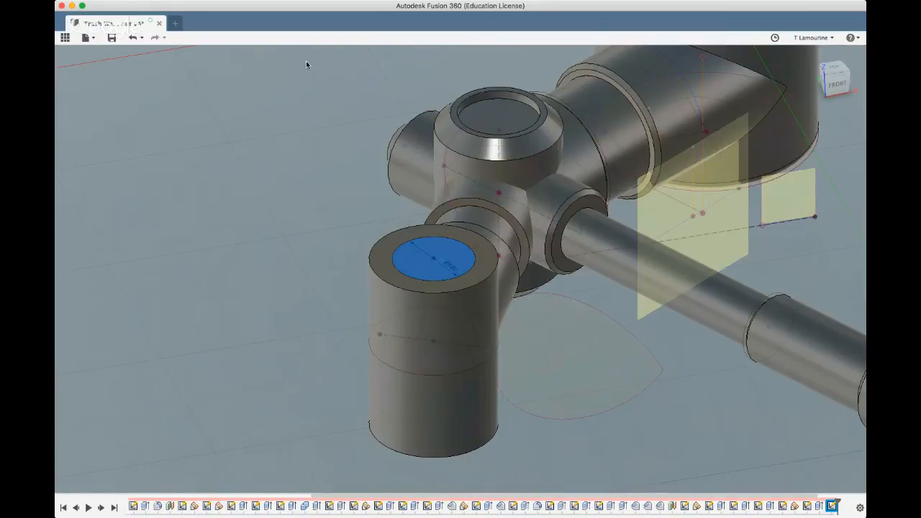
pyautogui.press('e')
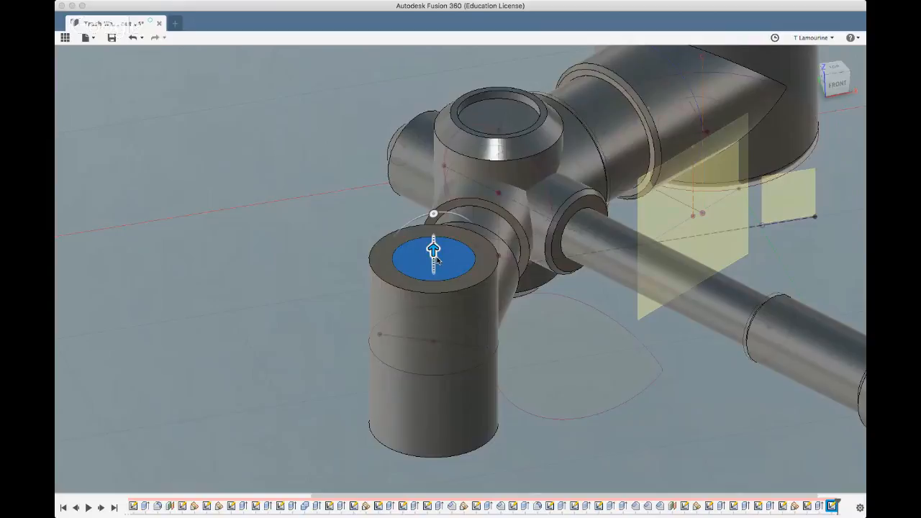
pyautogui.moveTo(437, 259); pyautogui.dragTo(437, 261)
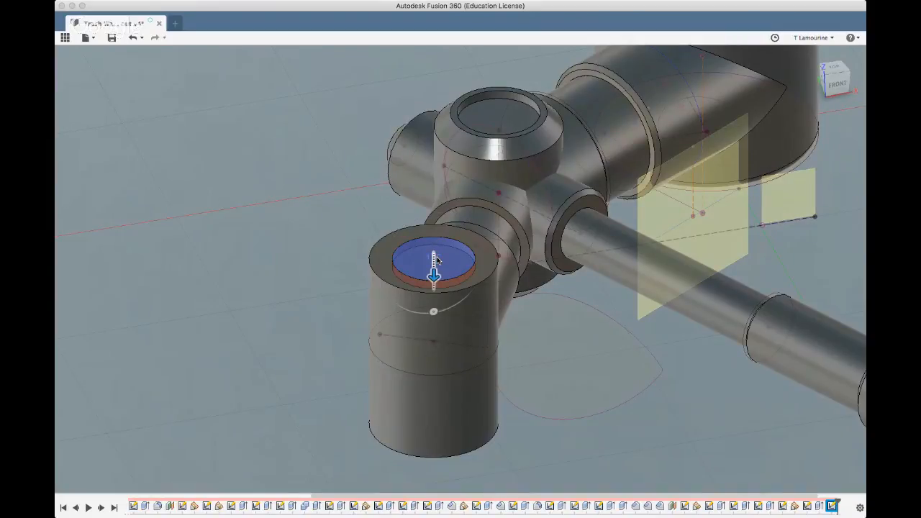
pyautogui.press('Return')
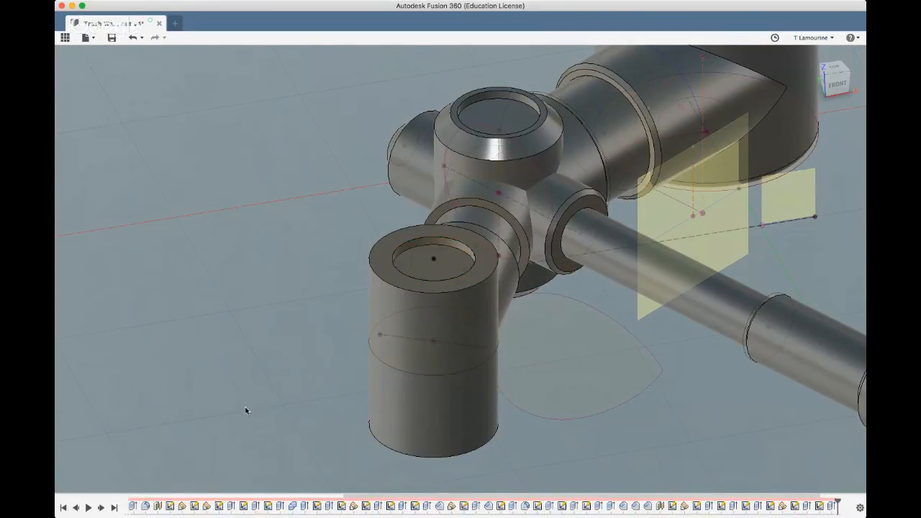
# Sketch a 9 mm diameter circle concentric with the vertical cylinder's bottom face
pyautogui.keyDown('shift'); pyautogui.moveTo(247, 411); pyautogui.dragTo(293, 324, button='middle'); pyautogui.keyUp('shift')
pyautogui.click(372, 422)
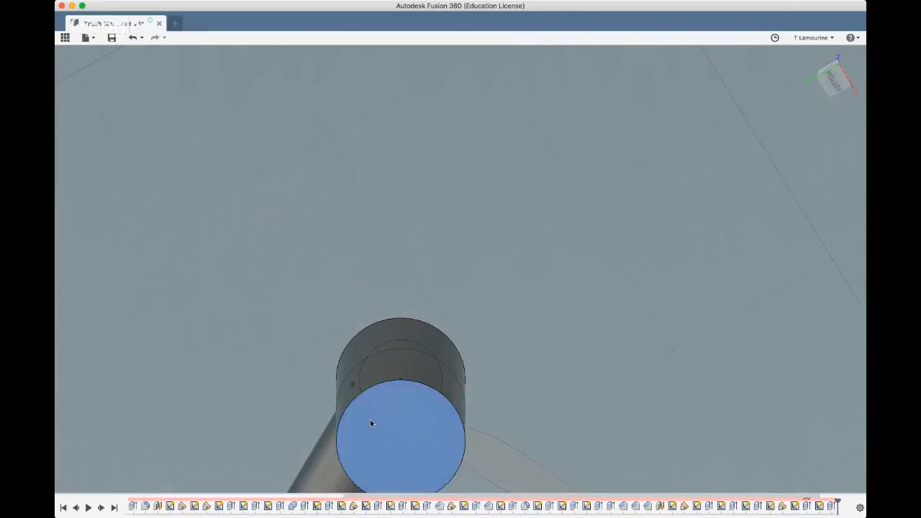
pyautogui.keyDown('shift'); pyautogui.moveTo(314, 276); pyautogui.dragTo(485, 255, button='middle'); pyautogui.keyUp('shift')
pyautogui.click(494, 256)
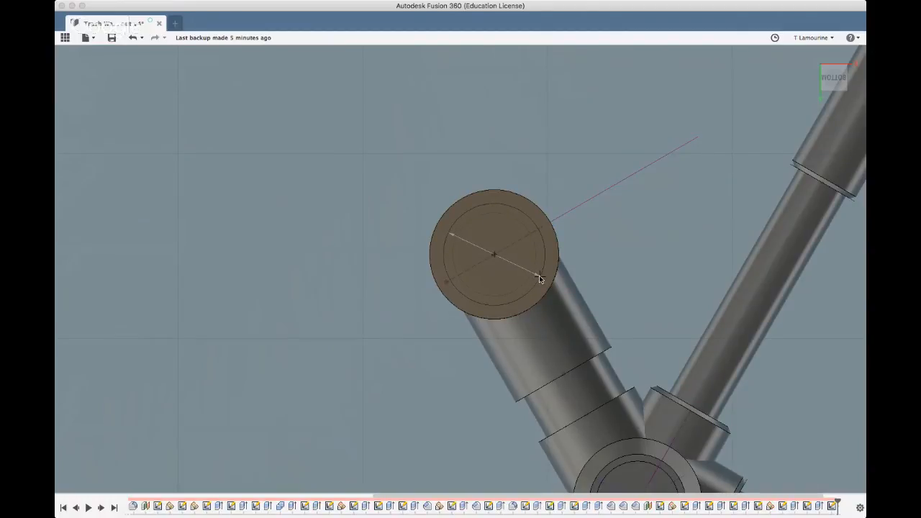
pyautogui.write('1')
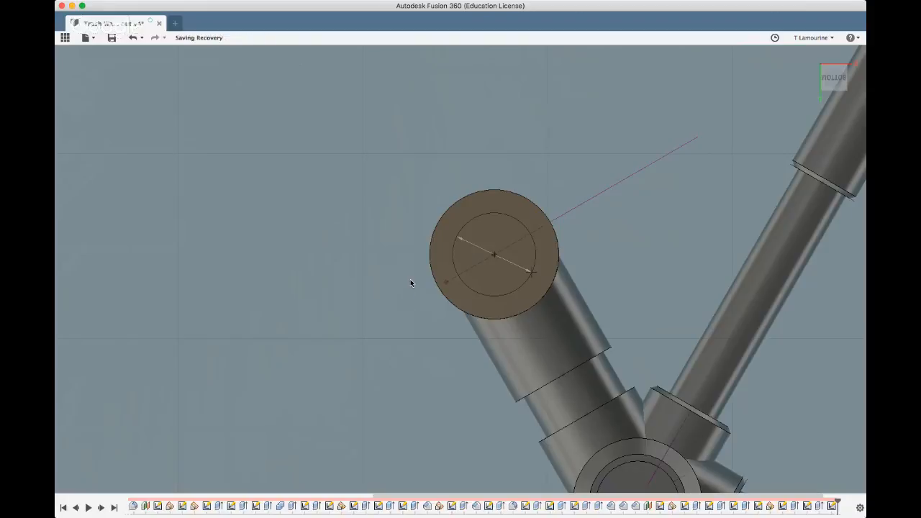
# Extrude the inner circle into the cylinder as a cut to form a shallow round recess in its bottom face
pyautogui.click(475, 253)
pyautogui.click(470, 252)
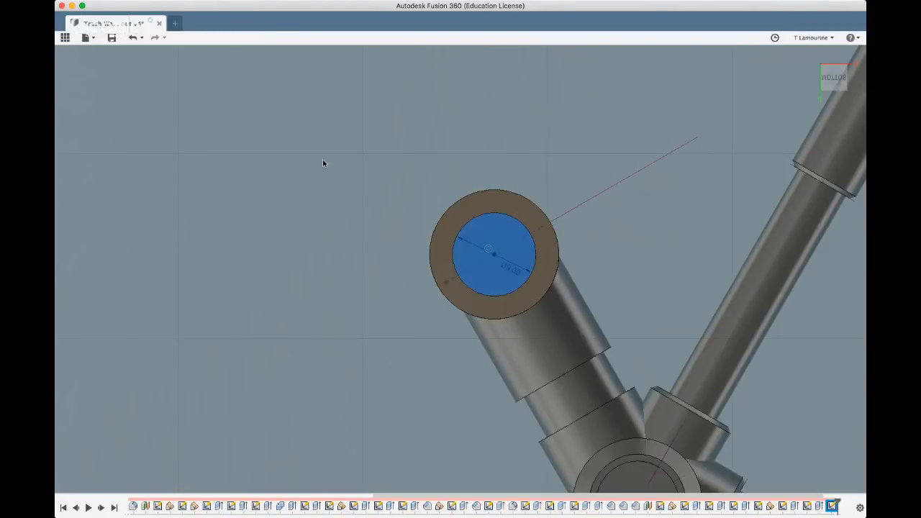
pyautogui.keyDown('shift'); pyautogui.moveTo(322, 161); pyautogui.dragTo(350, 129, button='middle'); pyautogui.keyUp('shift')
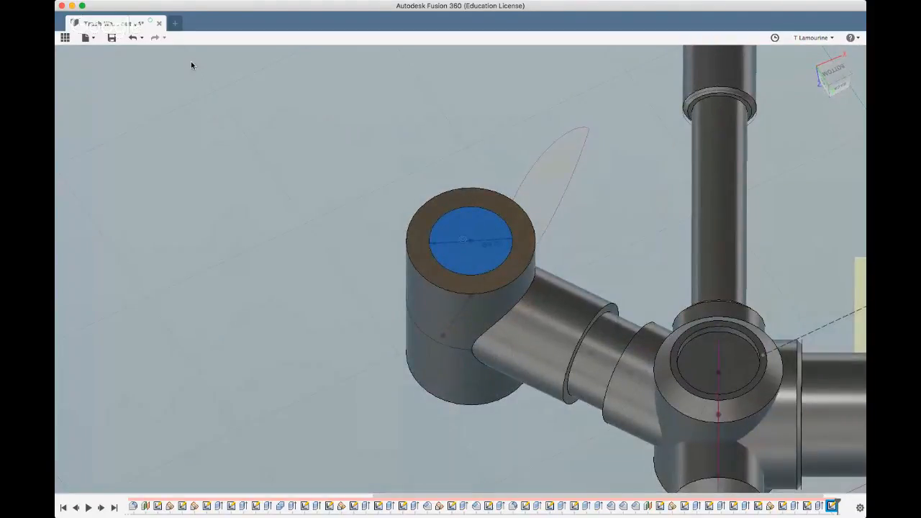
pyautogui.press('e')
pyautogui.press('Escape')
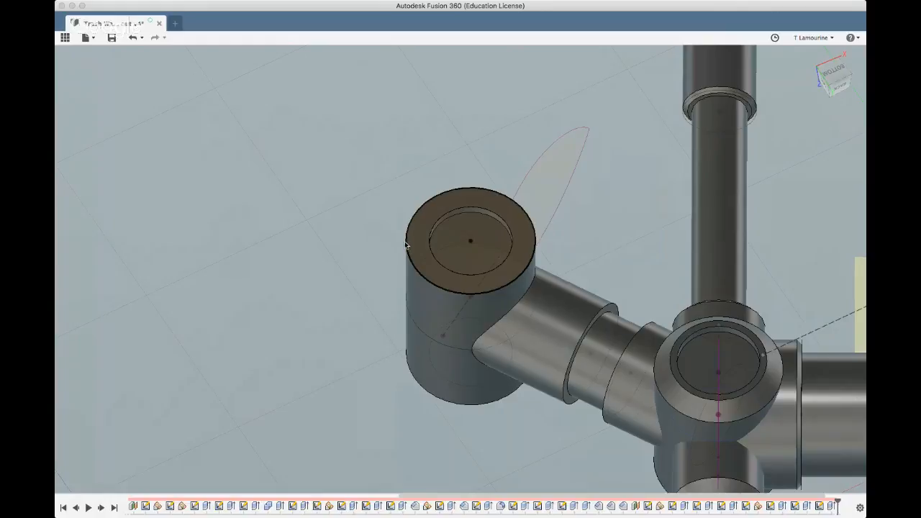
# Chamfer the outer edges of both end faces of the branch's vertical cylinder with equal bevels
pyautogui.click(421, 390)
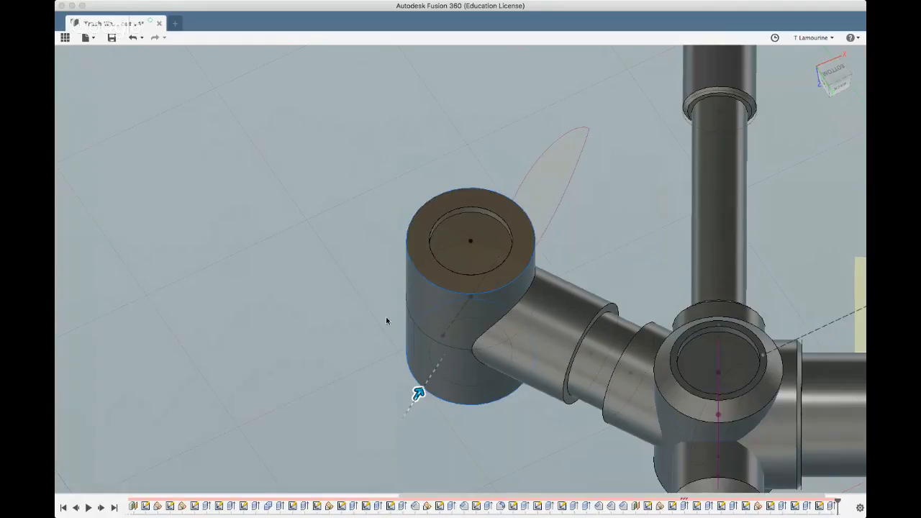
pyautogui.moveTo(419, 393); pyautogui.dragTo(427, 386)
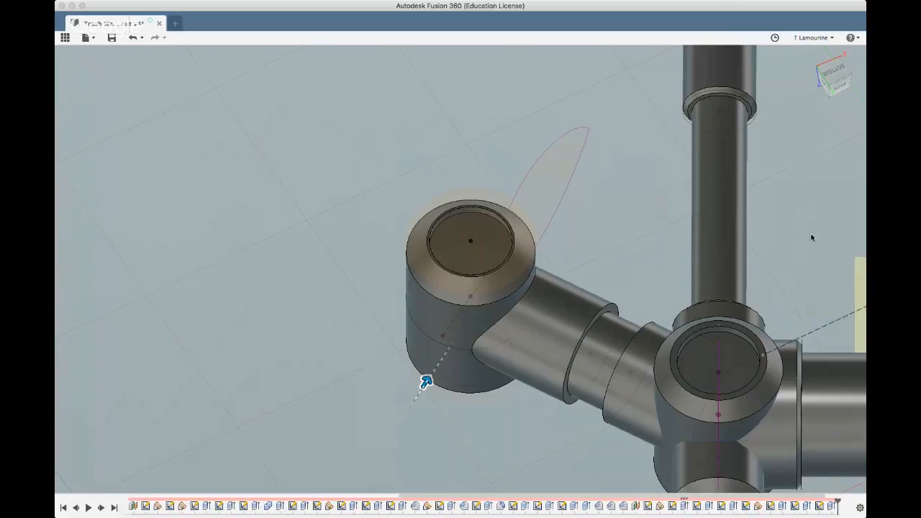
pyautogui.scroll(-5, 643, 301)
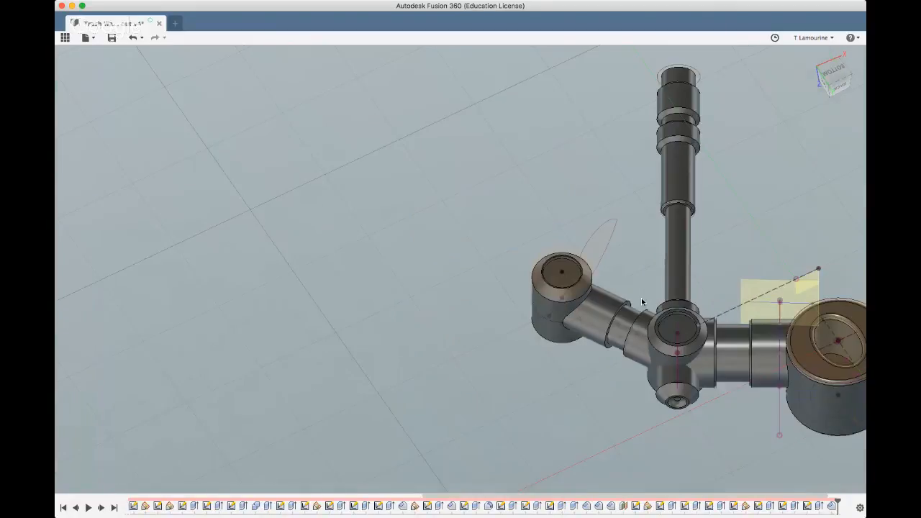
# Remove the leftover teardrop-shaped sketch profile beside the branch's end cylinder
pyautogui.keyDown('shift'); pyautogui.moveTo(481, 384); pyautogui.dragTo(481, 339, button='middle'); pyautogui.keyUp('shift')
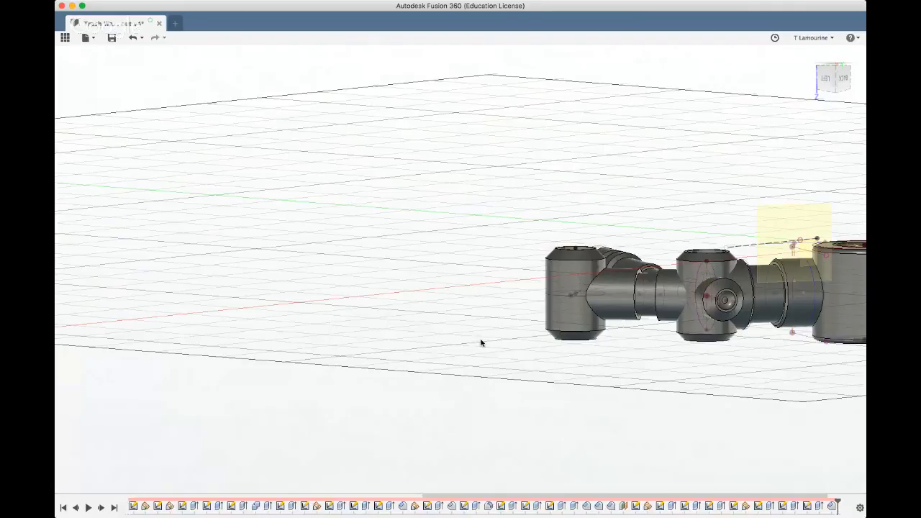
pyautogui.keyDown('shift'); pyautogui.moveTo(487, 304); pyautogui.dragTo(633, 337, button='middle'); pyautogui.keyUp('shift')
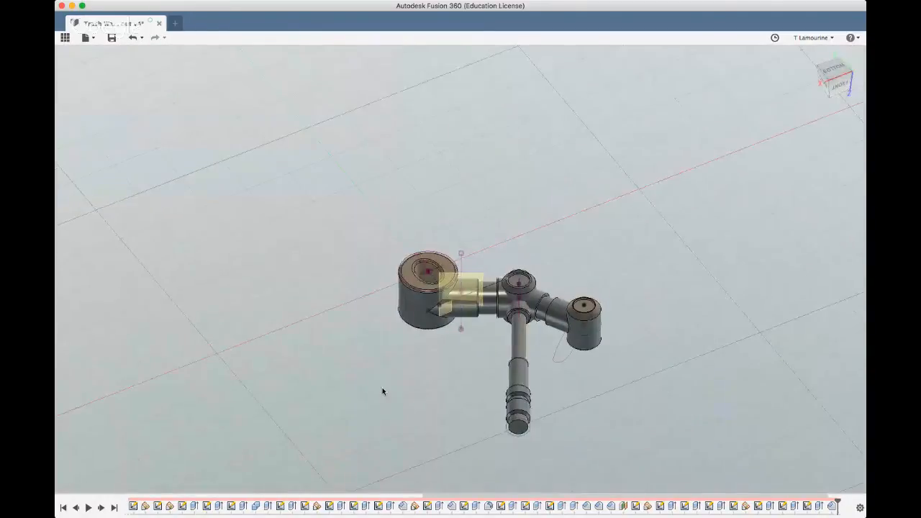
pyautogui.keyDown('shift'); pyautogui.moveTo(383, 391); pyautogui.dragTo(376, 422, button='middle'); pyautogui.keyUp('shift')
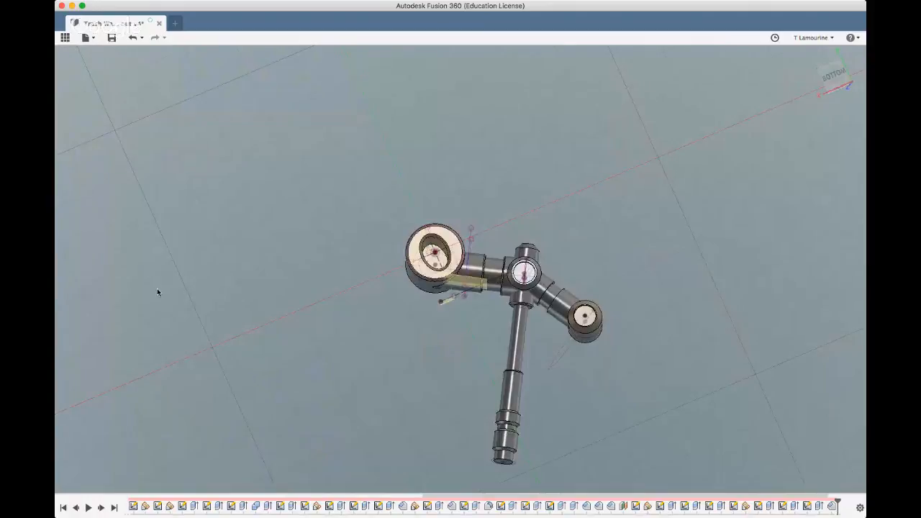
pyautogui.scroll(5, 618, 352)
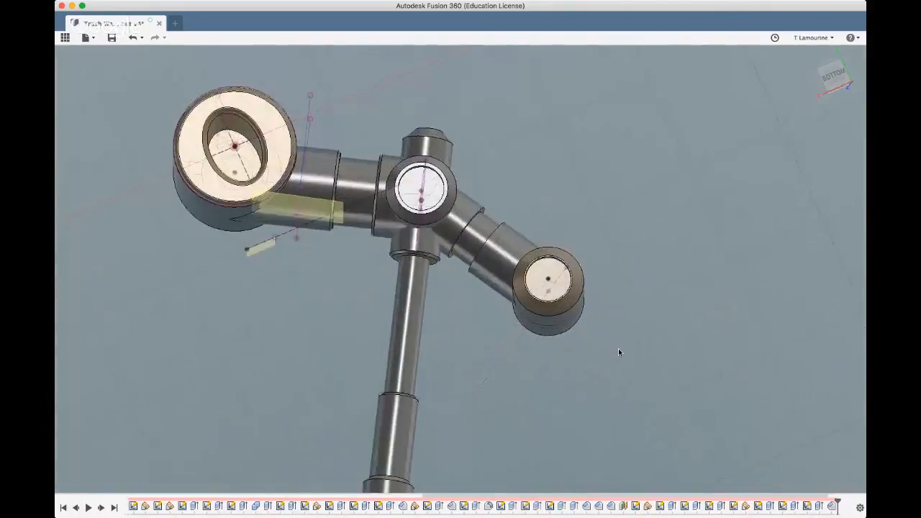
pyautogui.keyDown('shift'); pyautogui.moveTo(600, 389); pyautogui.dragTo(534, 336, button='middle'); pyautogui.keyUp('shift')
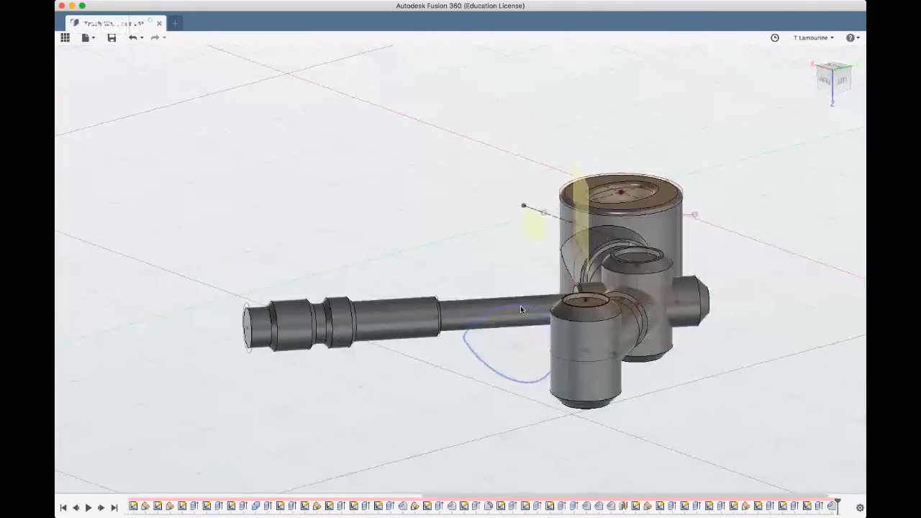
pyautogui.keyDown('shift'); pyautogui.moveTo(434, 376); pyautogui.dragTo(463, 402, button='middle'); pyautogui.keyUp('shift')
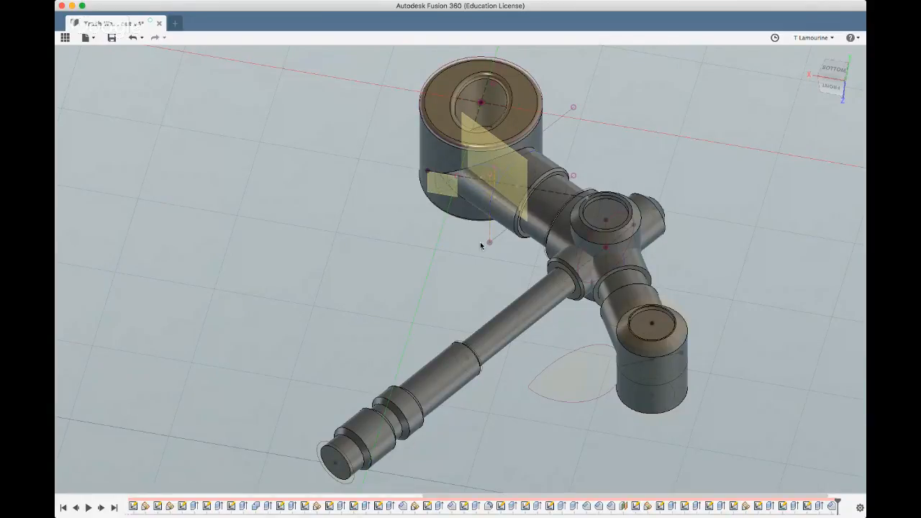
pyautogui.click(549, 369)
pyautogui.press('Delete')
# Examine the whole arm from below, above and the front, including the chamfered cylinder at the branch end
pyautogui.scroll(-2, 213, 273)
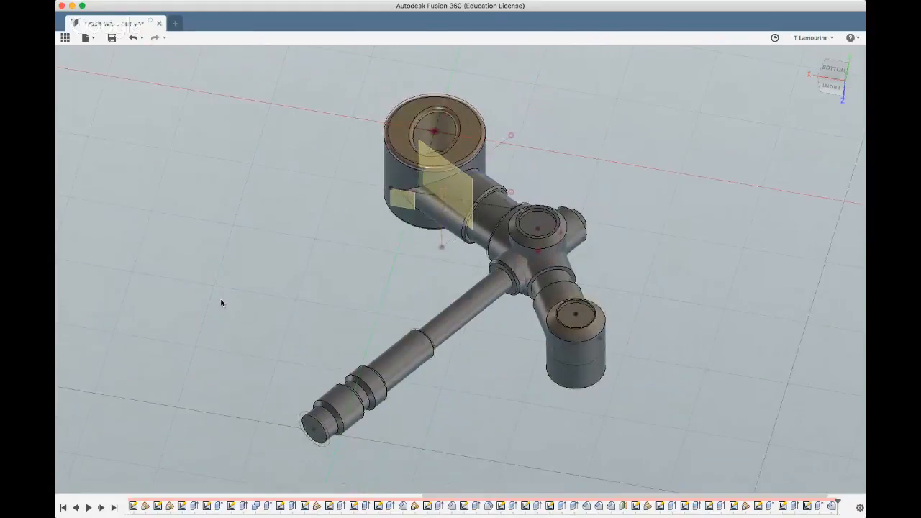
pyautogui.keyDown('shift'); pyautogui.moveTo(223, 304); pyautogui.dragTo(238, 295, button='middle'); pyautogui.keyUp('shift')
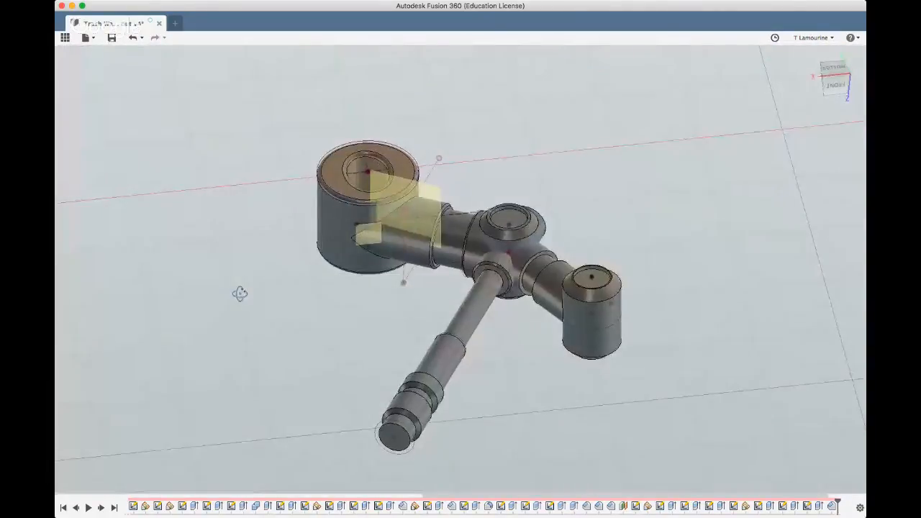
pyautogui.keyDown('shift'); pyautogui.moveTo(123, 263); pyautogui.dragTo(296, 180, button='middle'); pyautogui.keyUp('shift')
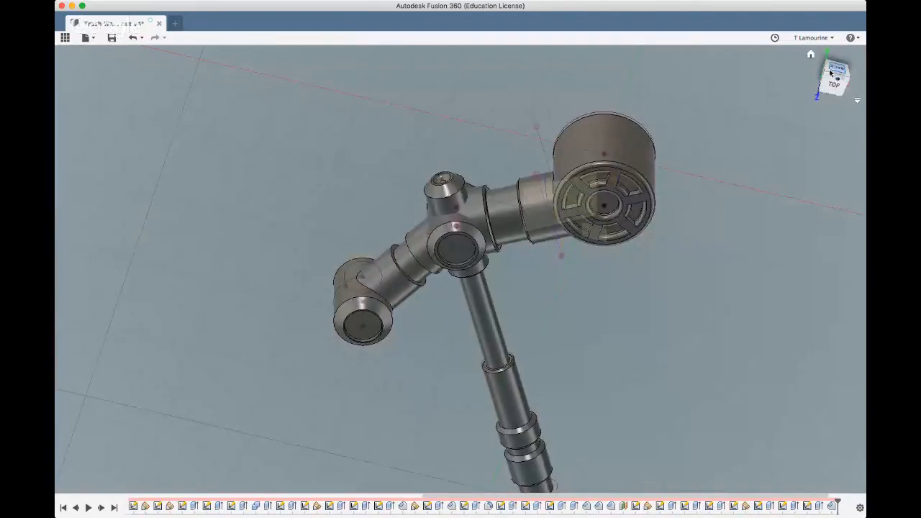
pyautogui.click(811, 56)
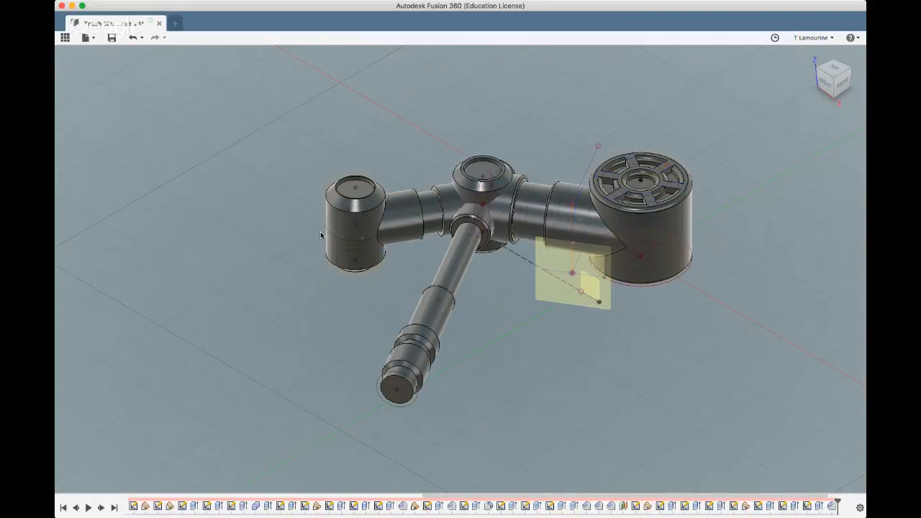
pyautogui.keyDown('shift'); pyautogui.moveTo(315, 281); pyautogui.dragTo(335, 276, button='middle'); pyautogui.keyUp('shift')
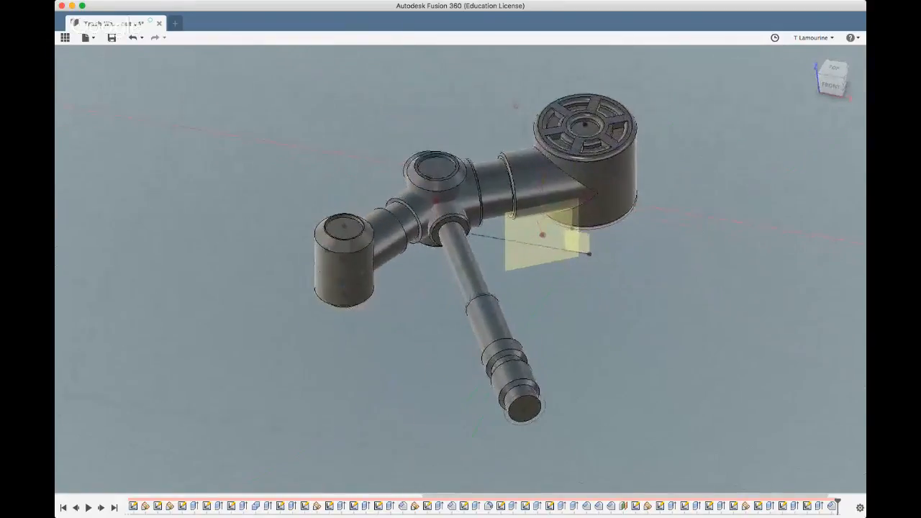
pyautogui.click(321, 272)
pyautogui.keyDown('shift'); pyautogui.moveTo(291, 279); pyautogui.dragTo(255, 261, button='middle'); pyautogui.keyUp('shift')
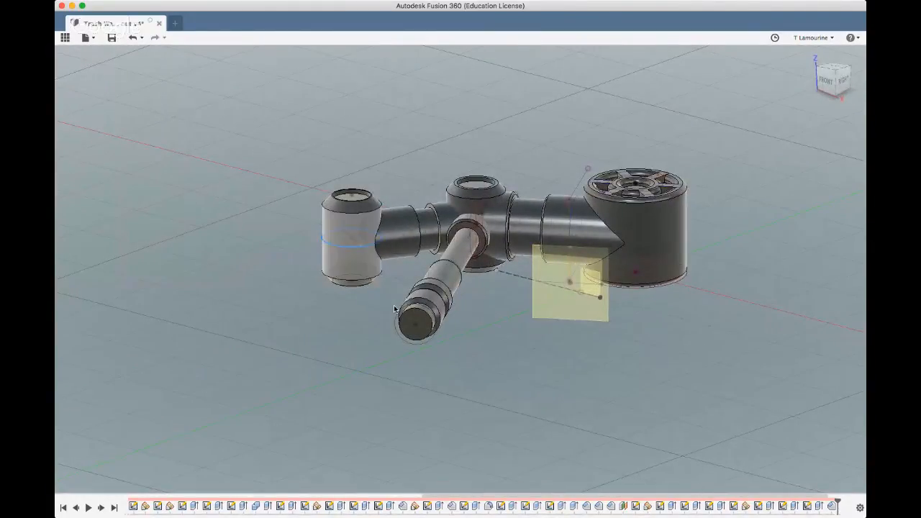
pyautogui.moveTo(263, 216)
pyautogui.keyDown('shift'); pyautogui.mouseDown(button='middle')
pyautogui.moveTo(313, 208)
pyautogui.moveTo(265, 211)
pyautogui.moveTo(255, 262)
pyautogui.moveTo(278, 209)
pyautogui.mouseUp(button='middle'); pyautogui.keyUp('shift')
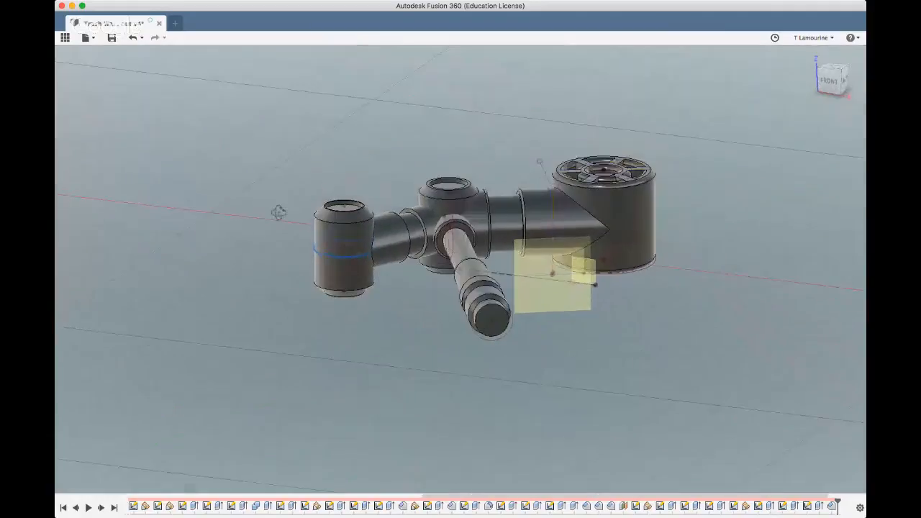
pyautogui.keyDown('shift'); pyautogui.moveTo(201, 249); pyautogui.dragTo(222, 244, button='middle'); pyautogui.keyUp('shift')
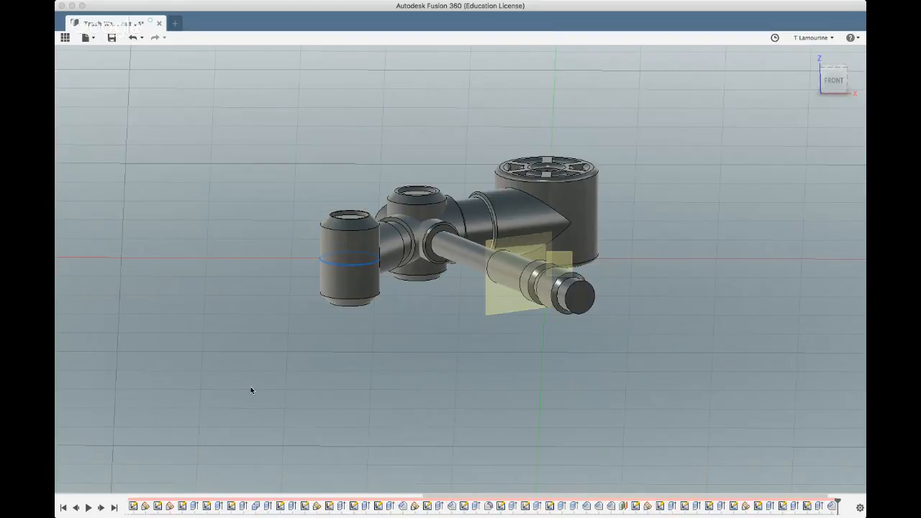
pyautogui.moveTo(252, 389)
pyautogui.keyDown('shift'); pyautogui.mouseDown(button='middle')
pyautogui.moveTo(255, 413)
pyautogui.moveTo(252, 404)
pyautogui.mouseUp(button='middle'); pyautogui.keyUp('shift')
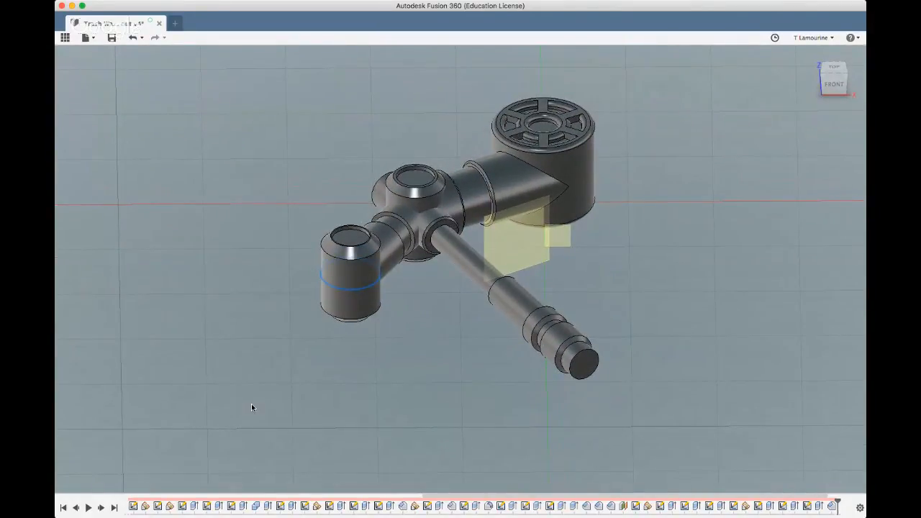
pyautogui.scroll(-2, 315, 434)
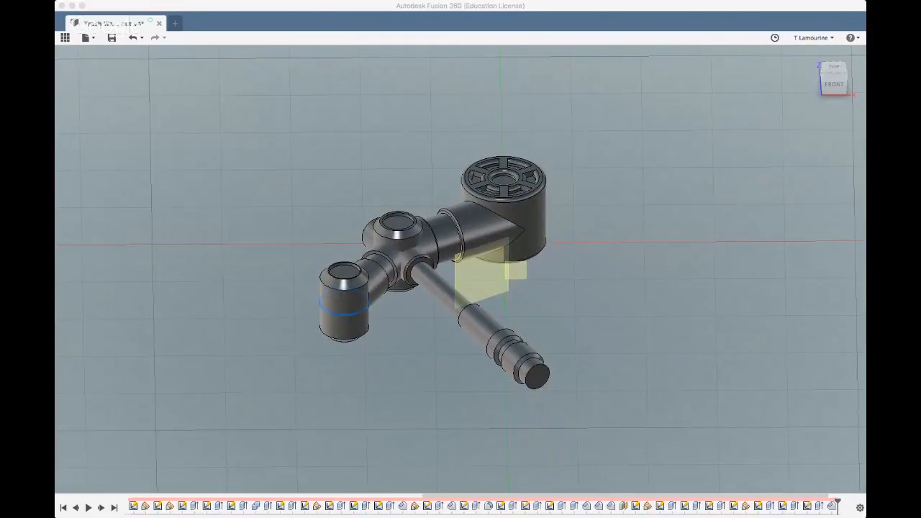
pyautogui.click(324, 404)
pyautogui.scroll(-2, 246, 383)
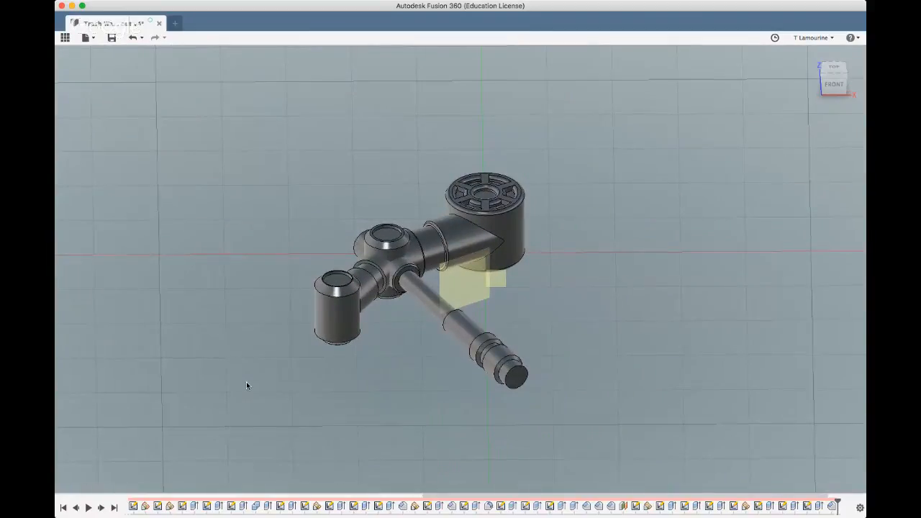
pyautogui.scroll(2, 246, 382)
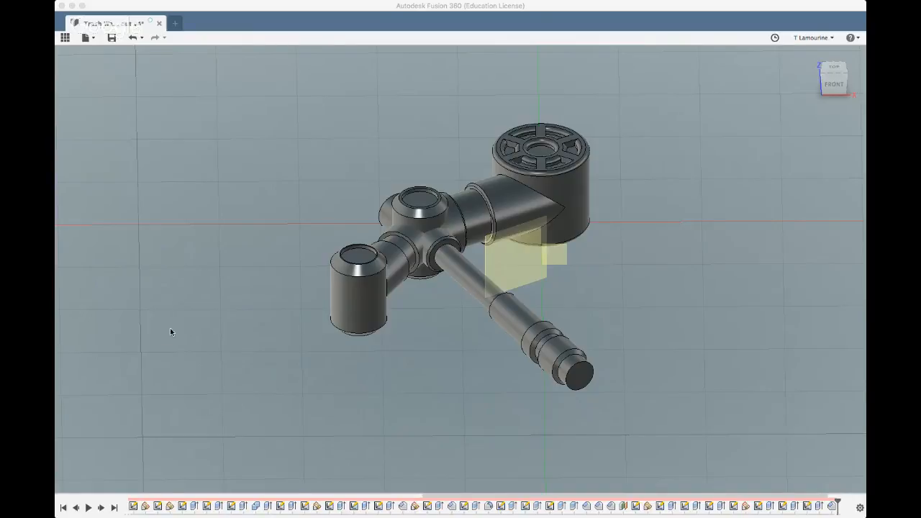
pyautogui.scroll(-2, 160, 336)
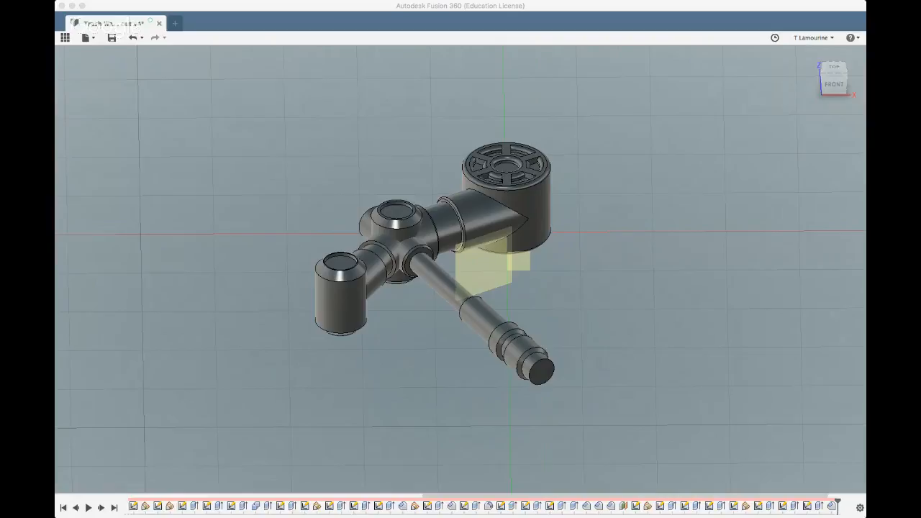
pyautogui.click(808, 266)
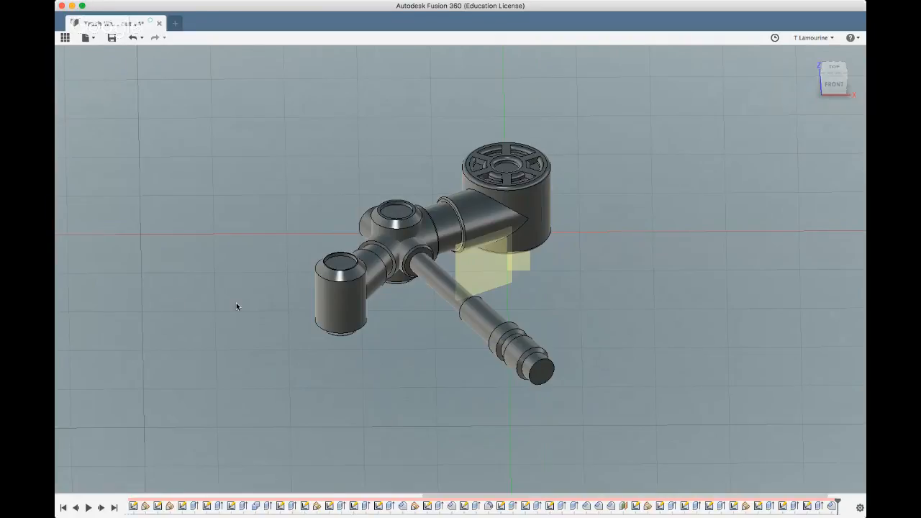
pyautogui.scroll(-3, 237, 303)
pyautogui.keyDown('shift'); pyautogui.moveTo(279, 308); pyautogui.dragTo(230, 303, button='middle'); pyautogui.keyUp('shift')
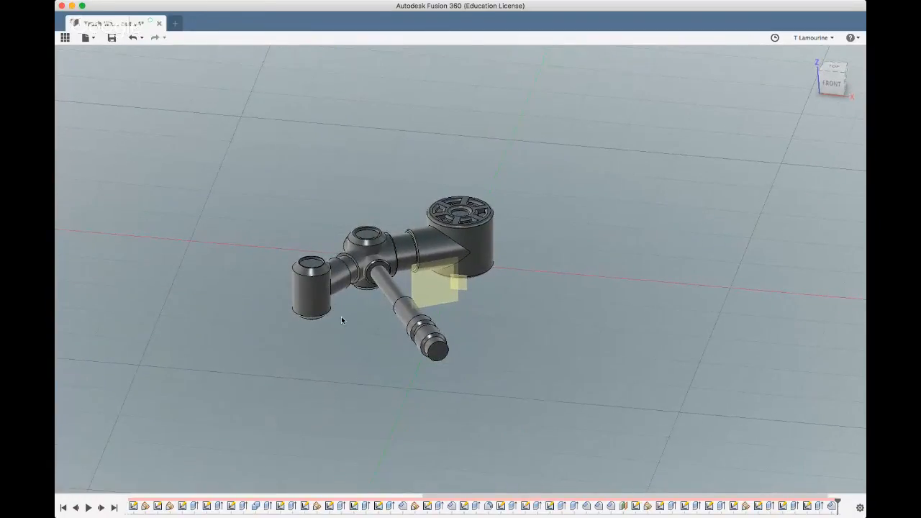
# Create a construction plane offset 28 mm from the branch's ring-shaped shoulder face nearest the hub, past the end cylinder
pyautogui.keyDown('shift'); pyautogui.moveTo(353, 340); pyautogui.dragTo(343, 382, button='middle'); pyautogui.keyUp('shift')
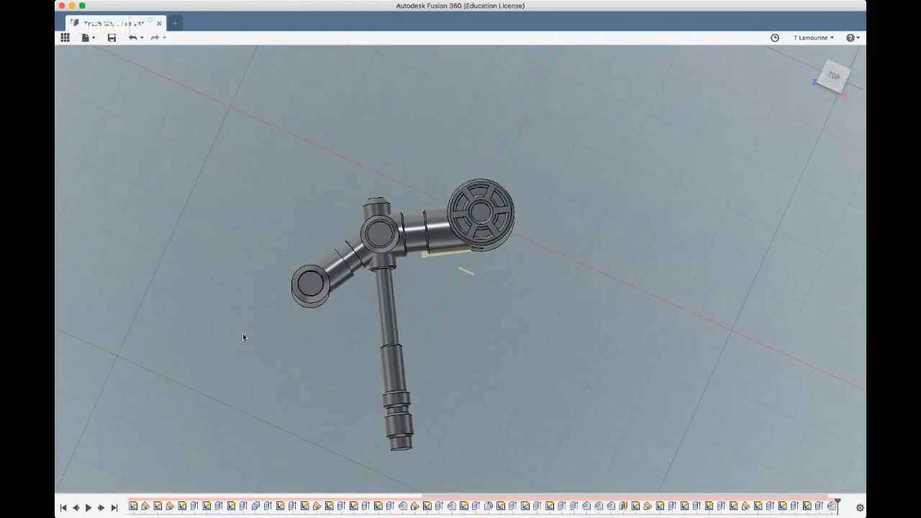
pyautogui.keyDown('shift'); pyautogui.moveTo(242, 333); pyautogui.dragTo(300, 318, button='middle'); pyautogui.keyUp('shift')
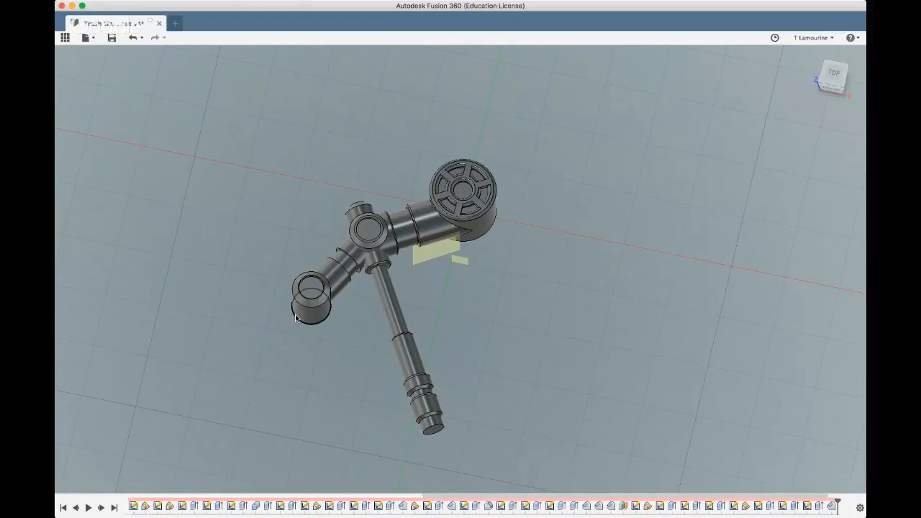
pyautogui.keyDown('shift'); pyautogui.moveTo(279, 325); pyautogui.dragTo(280, 324, button='middle'); pyautogui.keyUp('shift')
pyautogui.scroll(3, 309, 250)
pyautogui.scroll(3, 309, 250)
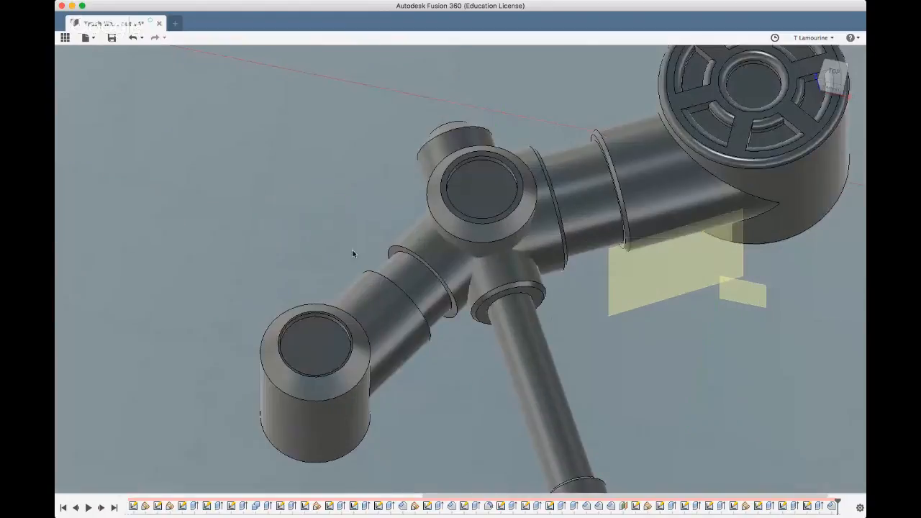
pyautogui.scroll(4, 394, 253)
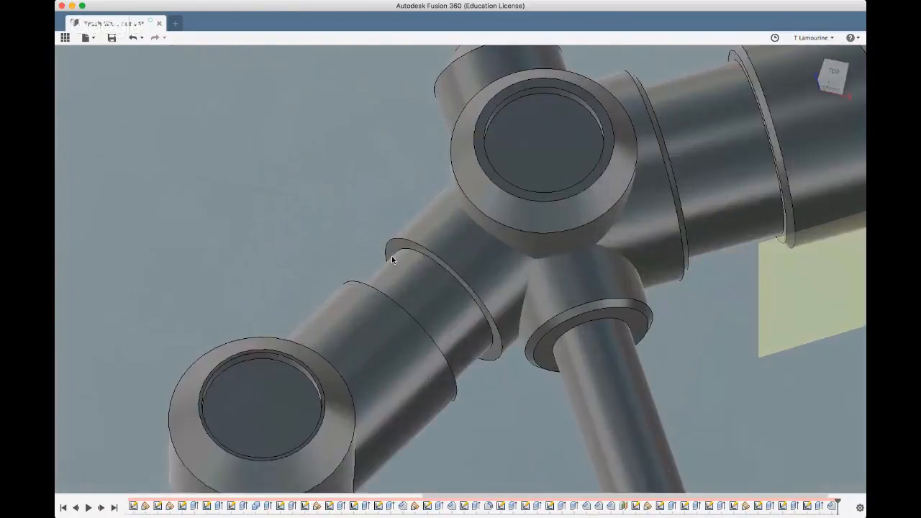
pyautogui.click(393, 255)
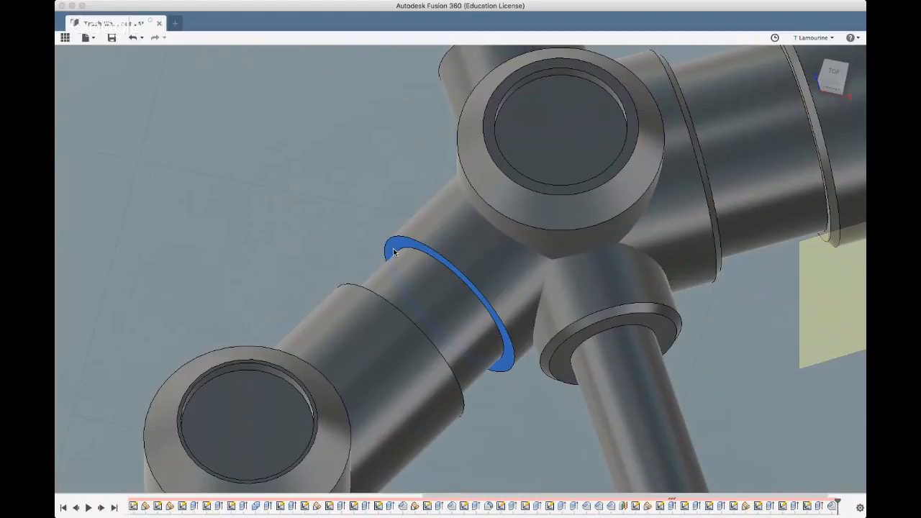
pyautogui.scroll(-10, 393, 248)
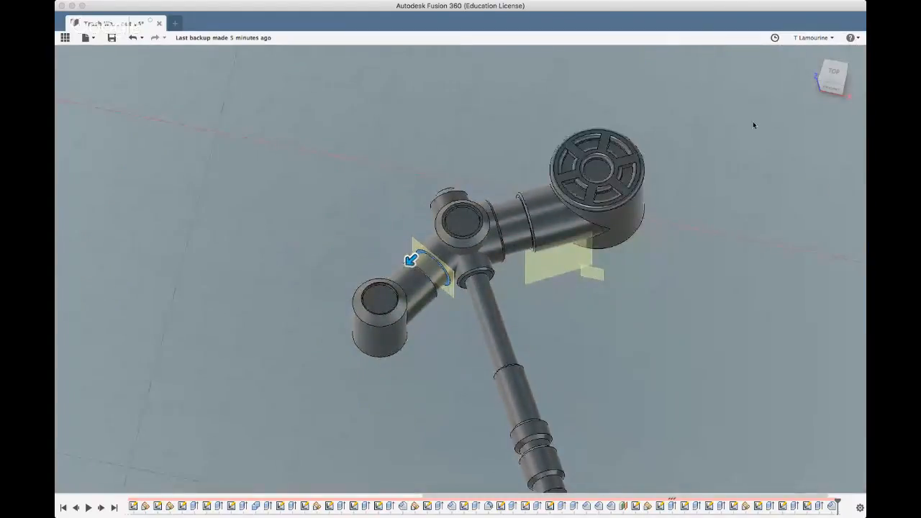
pyautogui.click(833, 74)
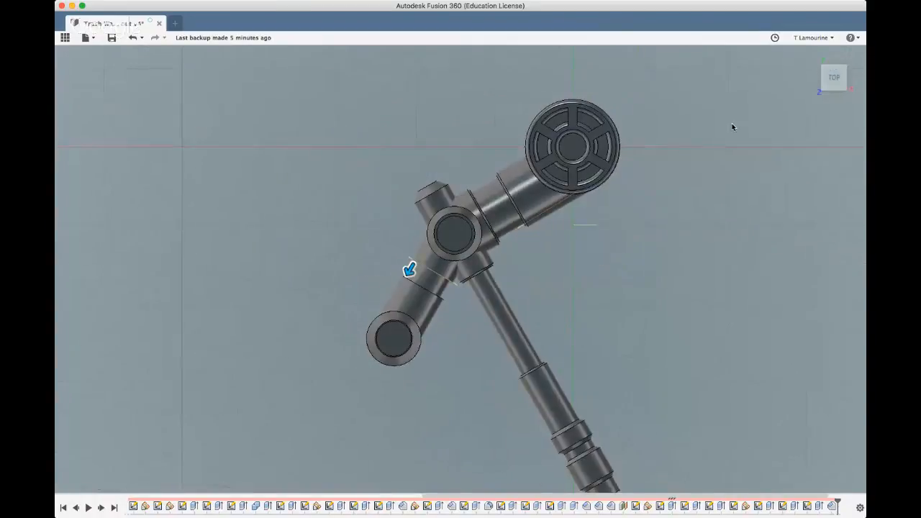
pyautogui.moveTo(408, 270); pyautogui.dragTo(354, 365)
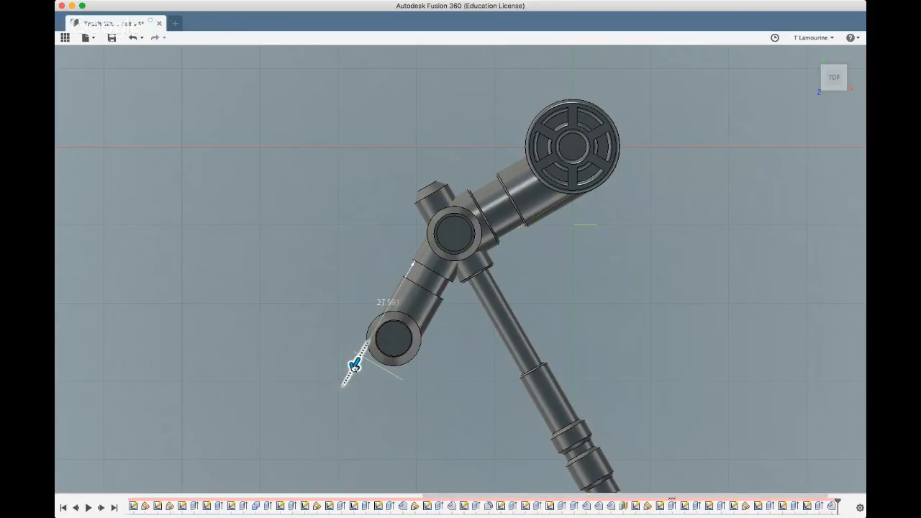
pyautogui.scroll(-5, 325, 403)
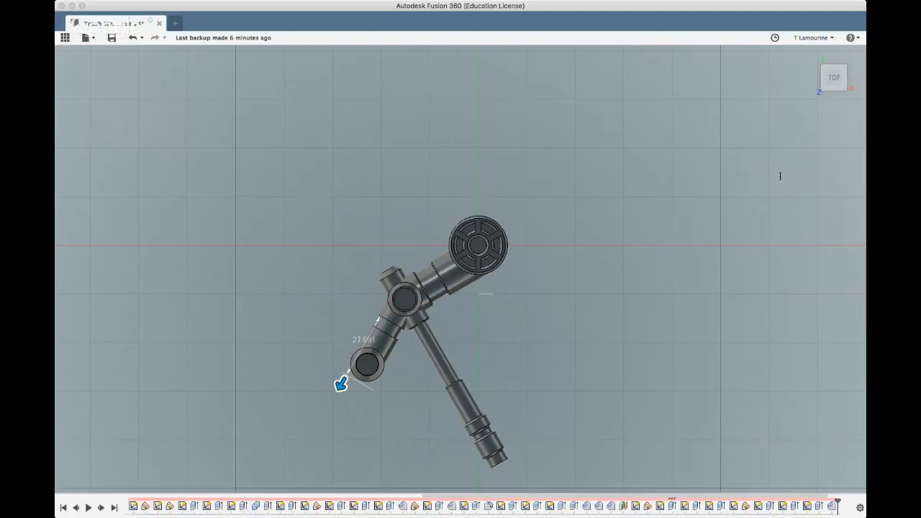
pyautogui.write('2')
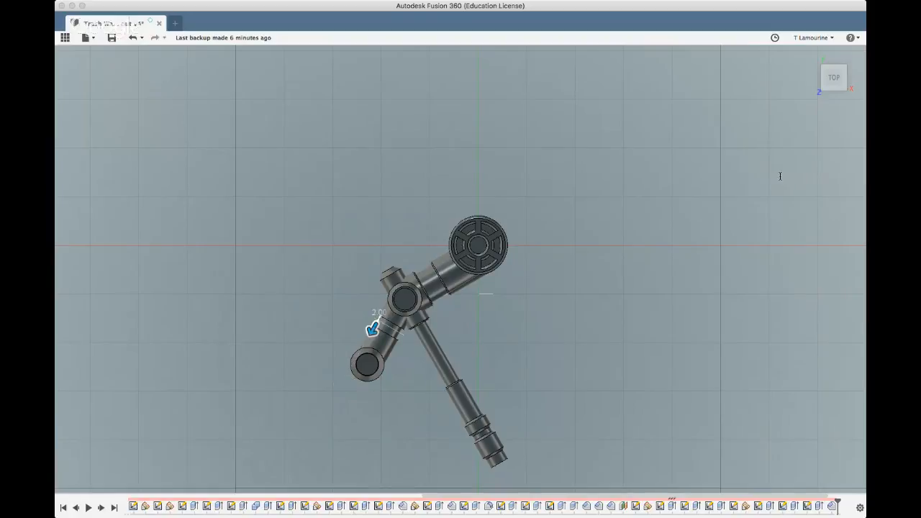
pyautogui.write('8')
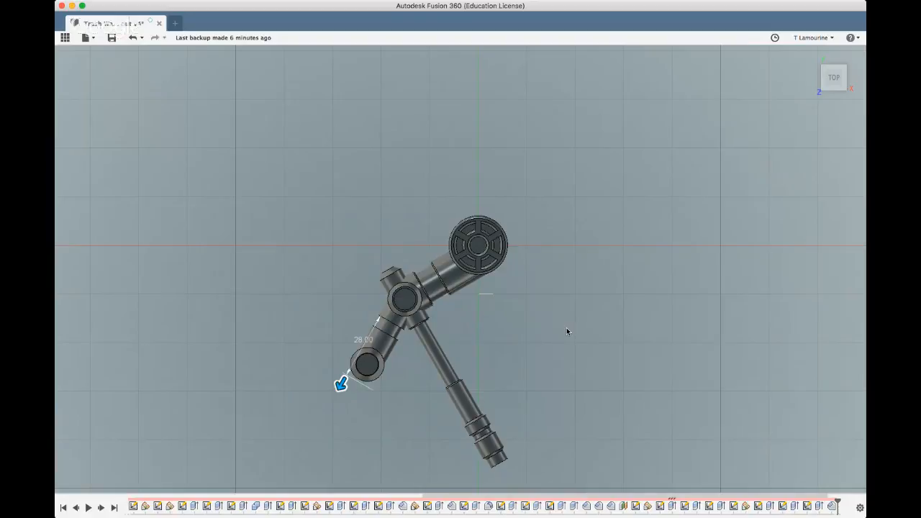
pyautogui.press('Return')
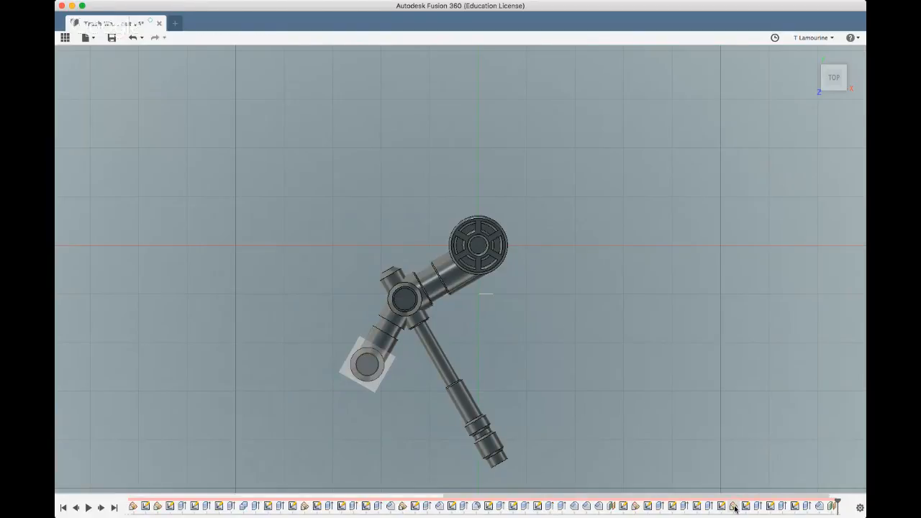
# Edit the angled construction plane that orients the stepped branch and set its angle to 35 degrees
pyautogui.click(634, 507)
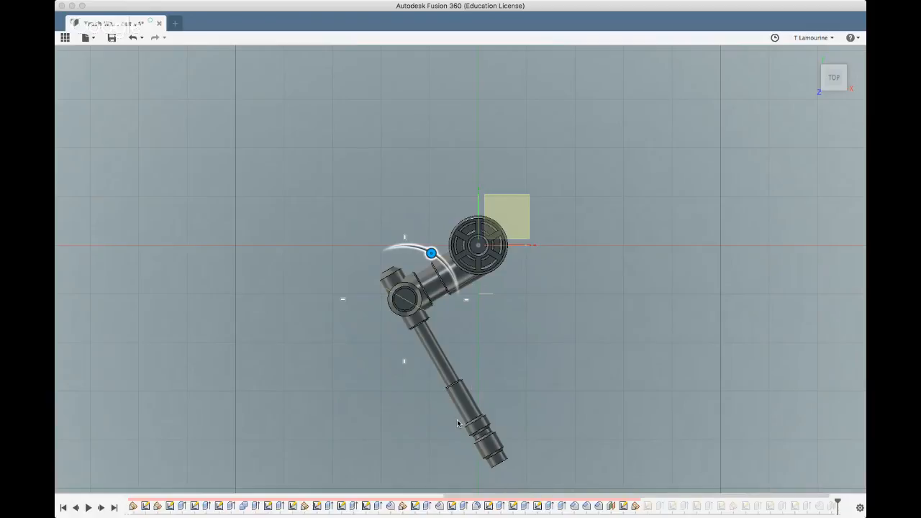
pyautogui.press('BackSpace')
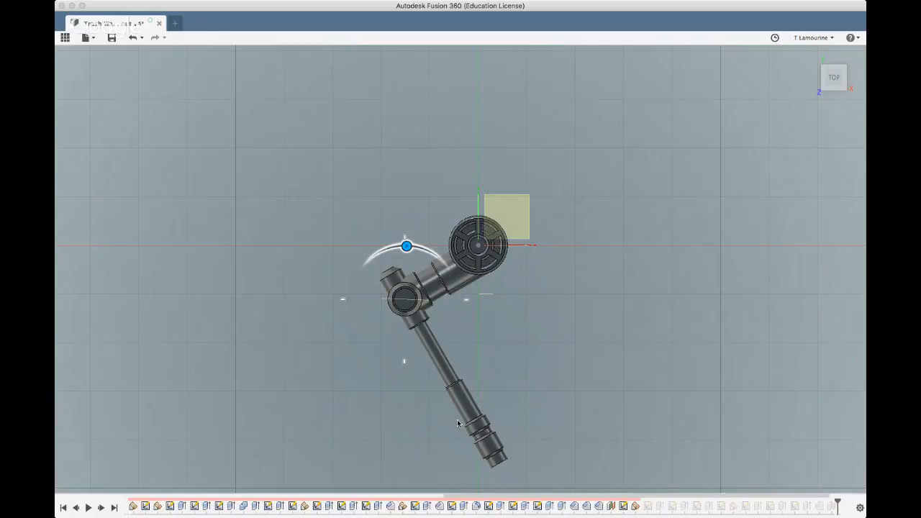
pyautogui.write('0')
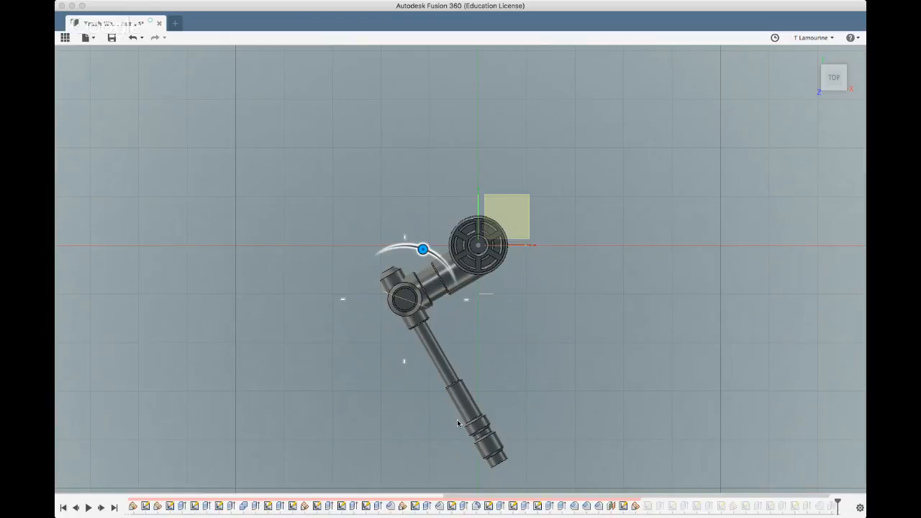
pyautogui.press('BackSpace')
pyautogui.press('BackSpace')
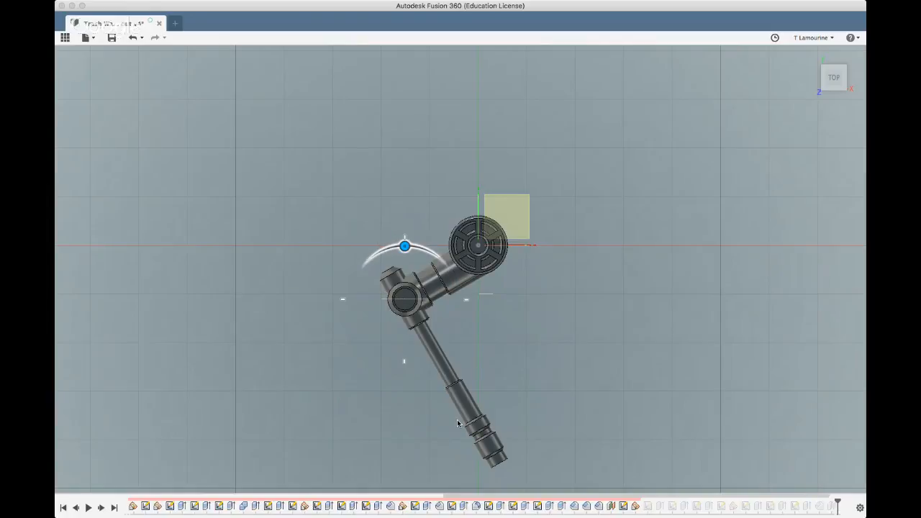
pyautogui.write('40')
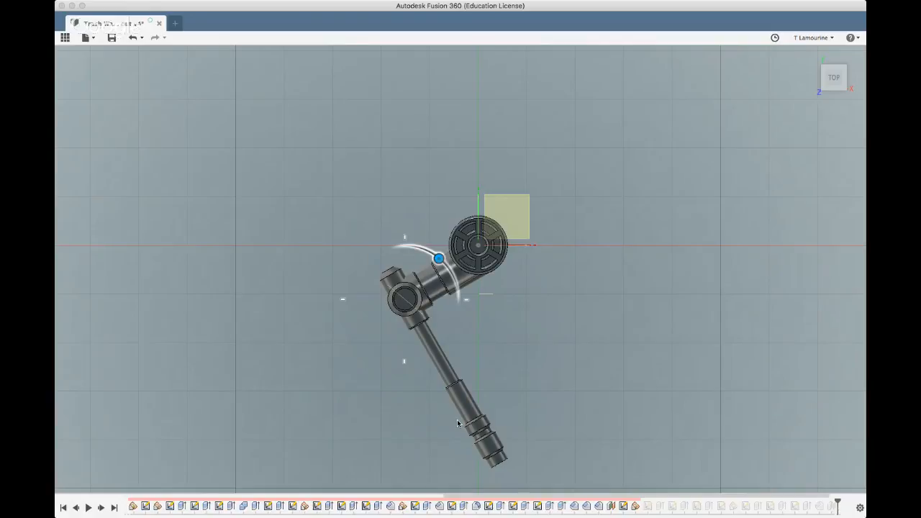
pyautogui.press('BackSpace')
pyautogui.press('BackSpace')
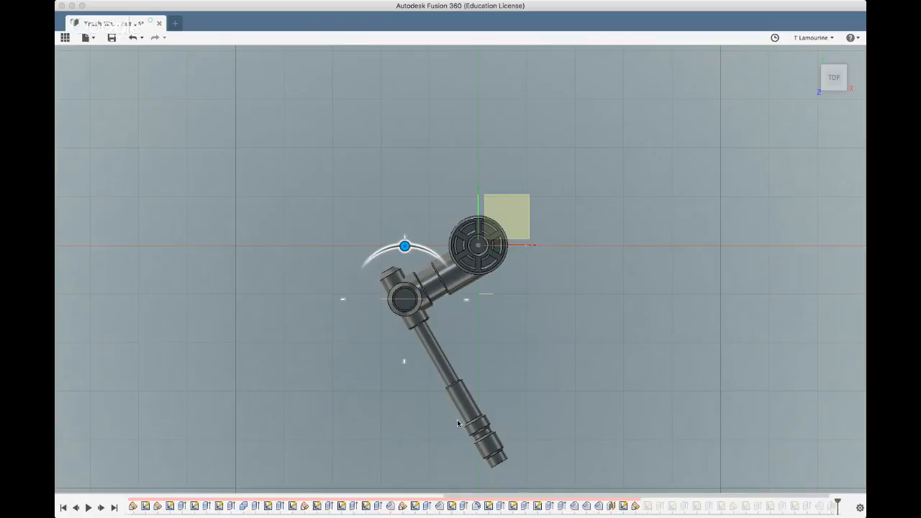
pyautogui.write('35')
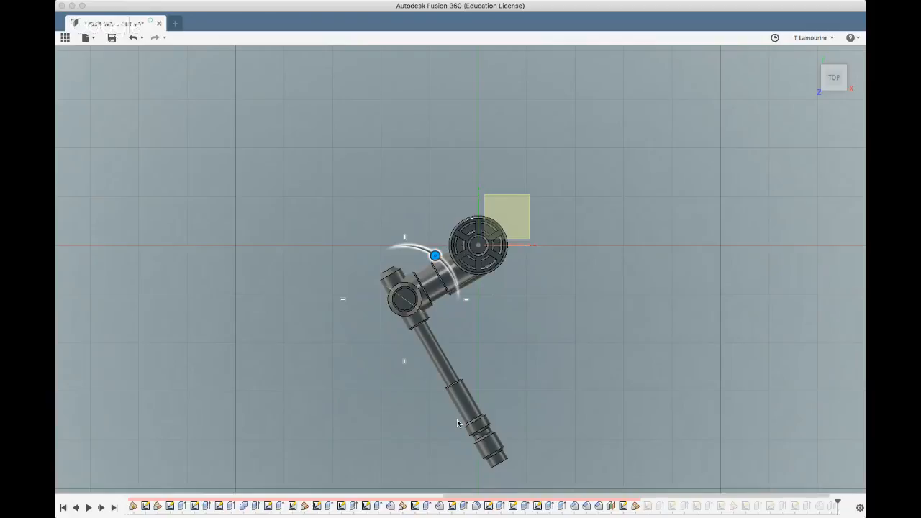
pyautogui.press('Return')
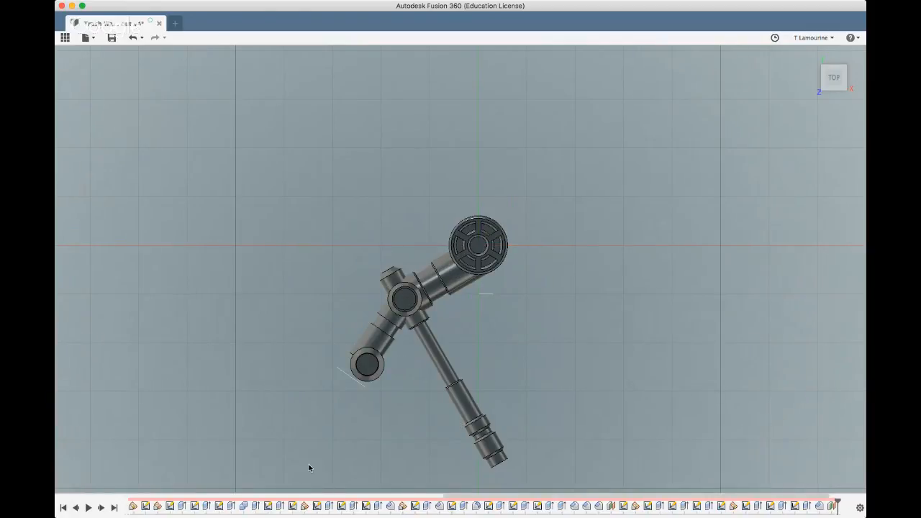
# Inspect how the end cylinder meets the rotated branch and open the cylinder's base circle sketch for editing
pyautogui.scroll(10, 363, 372)
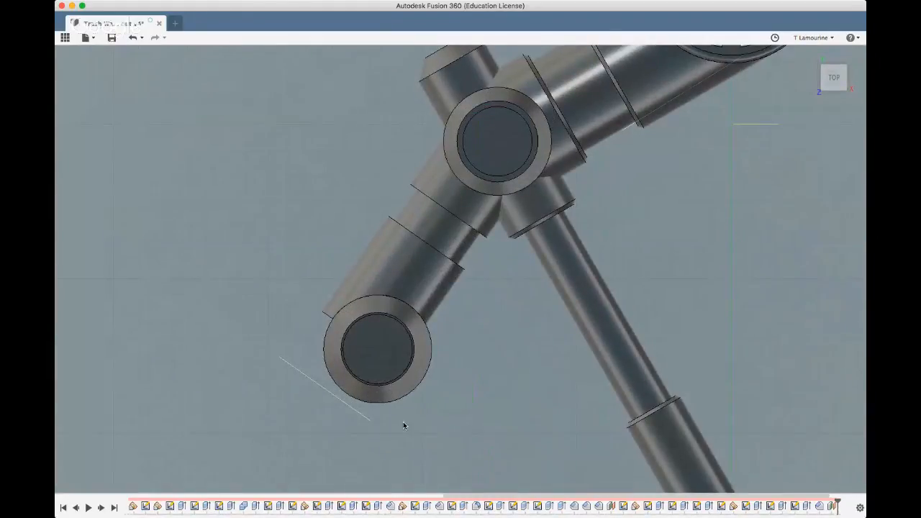
pyautogui.keyDown('shift'); pyautogui.moveTo(419, 456); pyautogui.dragTo(423, 439, button='middle'); pyautogui.keyUp('shift')
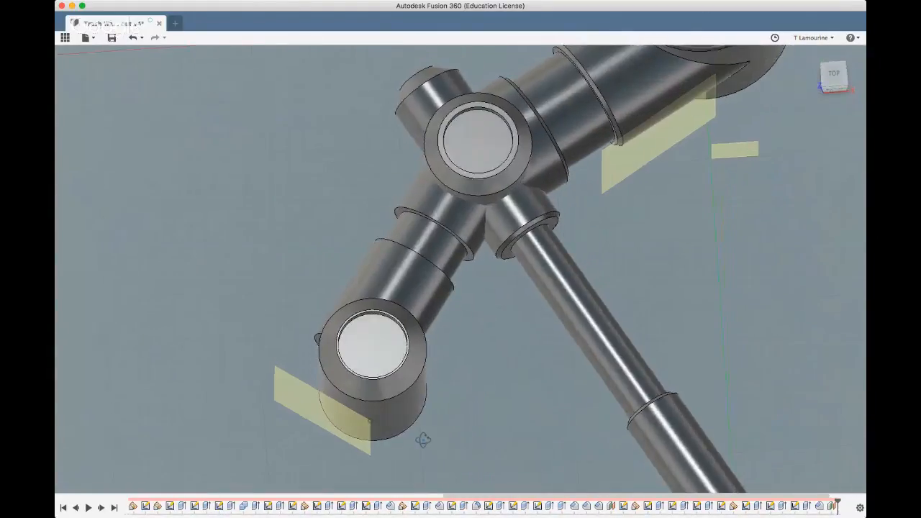
pyautogui.scroll(-10, 423, 439)
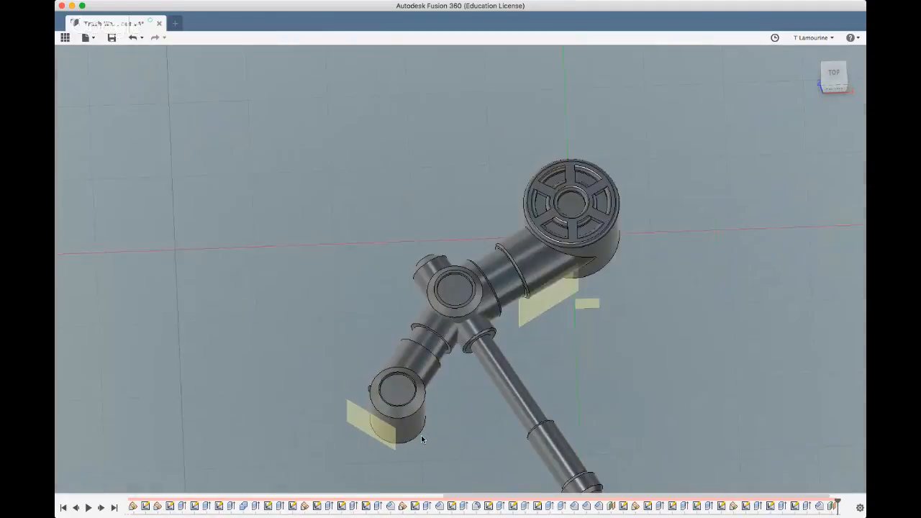
pyautogui.scroll(-10, 445, 362)
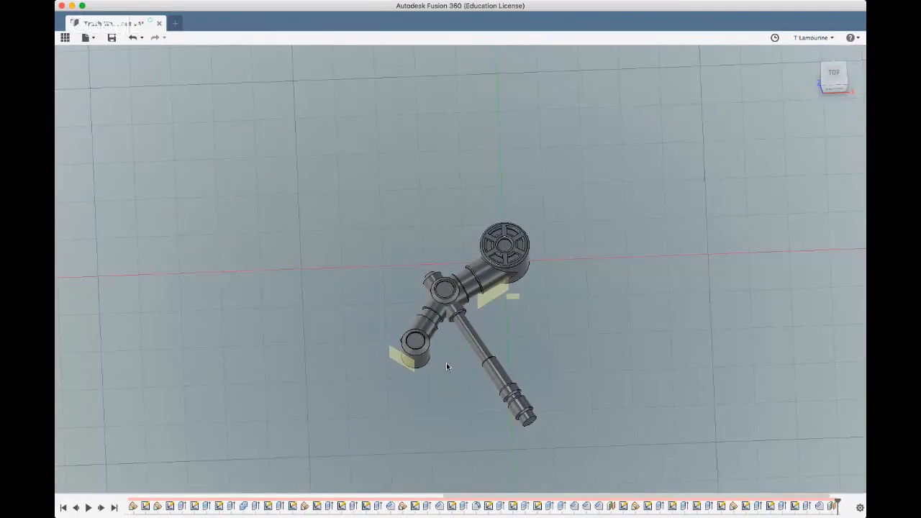
pyautogui.keyDown('shift'); pyautogui.moveTo(446, 367); pyautogui.dragTo(439, 383, button='middle'); pyautogui.keyUp('shift')
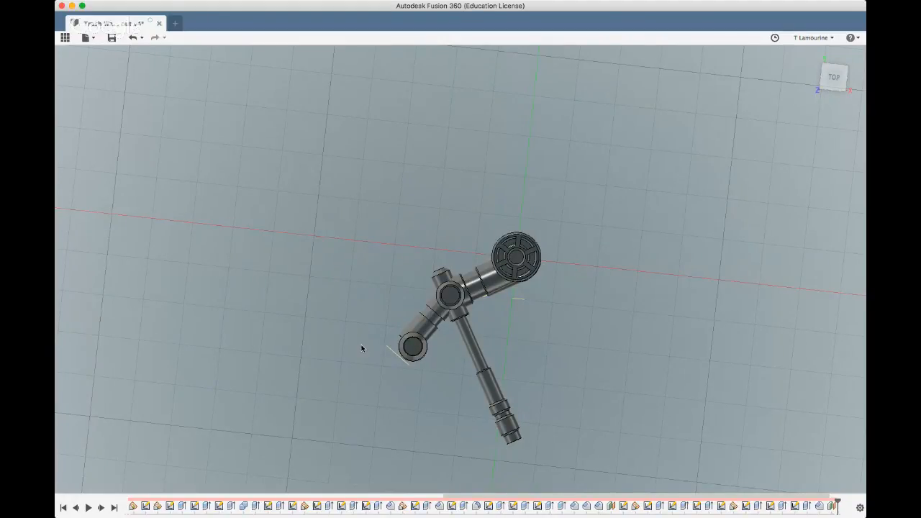
pyautogui.scroll(5, 359, 344)
pyautogui.click(484, 354)
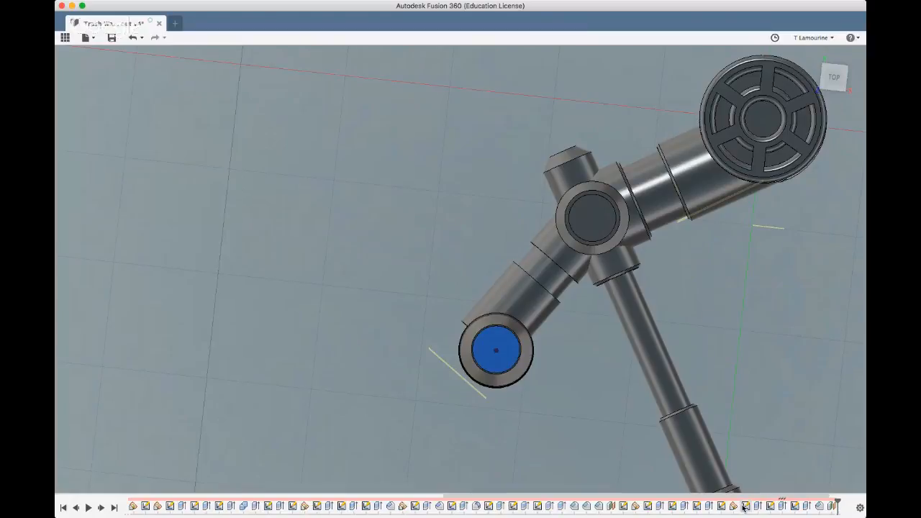
pyautogui.keyDown('shift'); pyautogui.moveTo(662, 467); pyautogui.dragTo(666, 438, button='middle'); pyautogui.keyUp('shift')
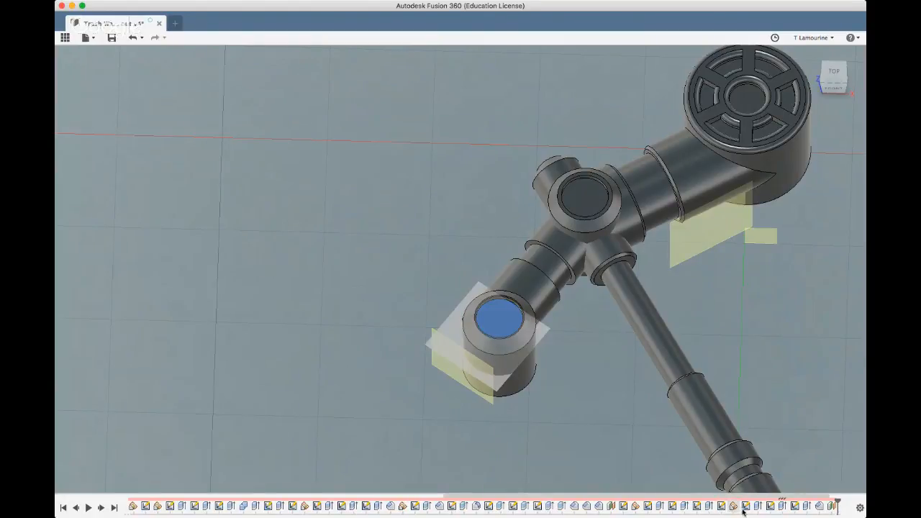
pyautogui.click(745, 507)
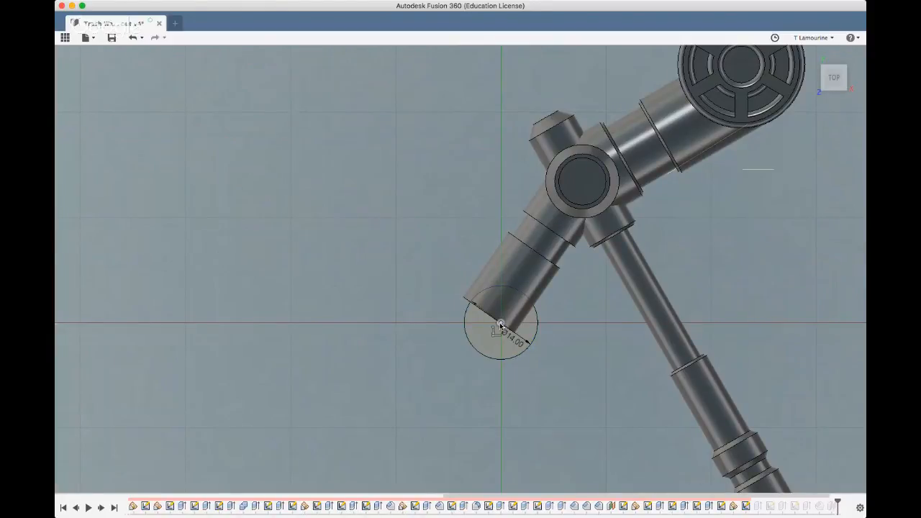
pyautogui.click(501, 324)
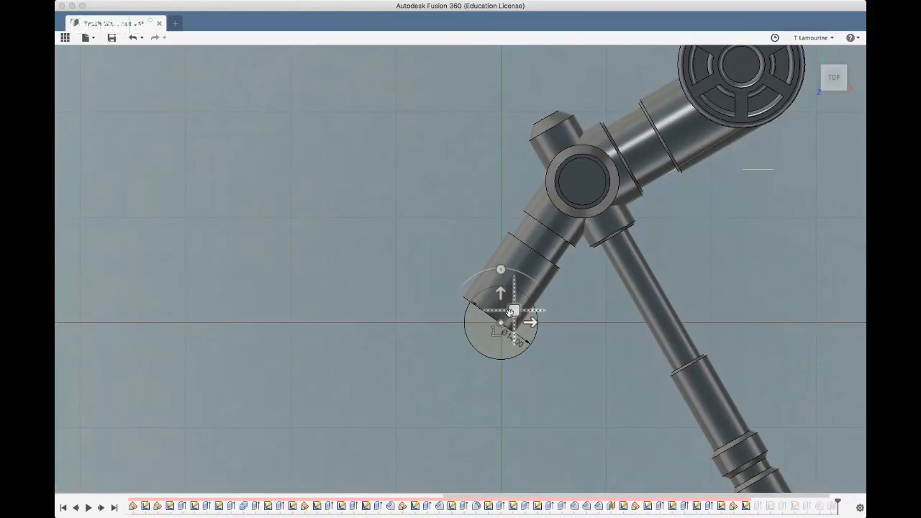
pyautogui.moveTo(513, 311); pyautogui.dragTo(509, 308)
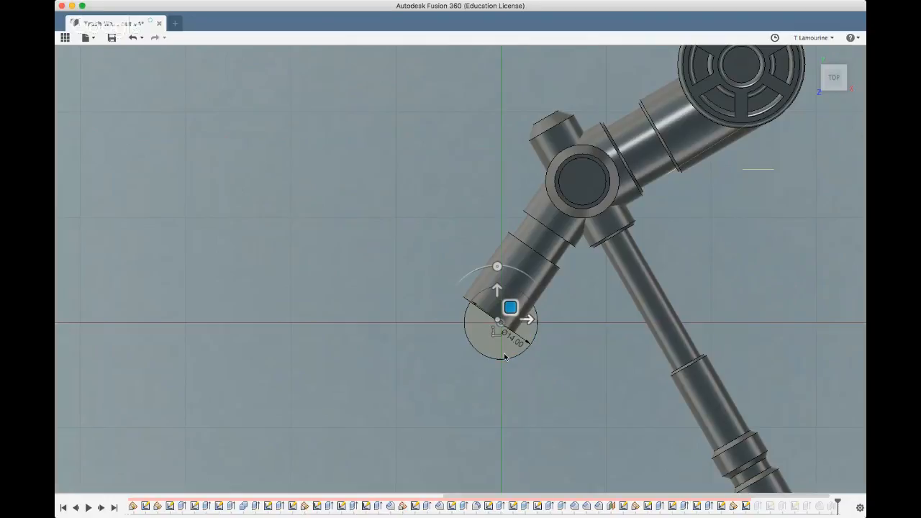
pyautogui.scroll(3, 495, 339)
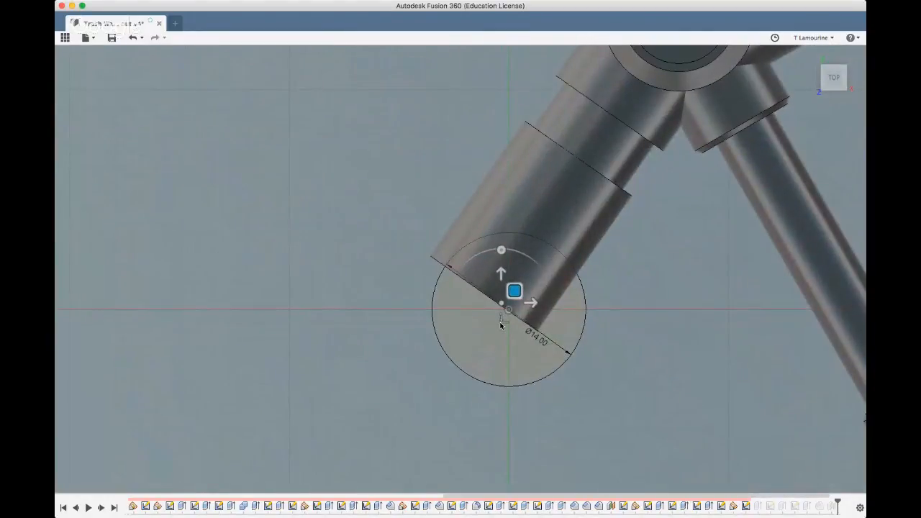
pyautogui.press('Escape')
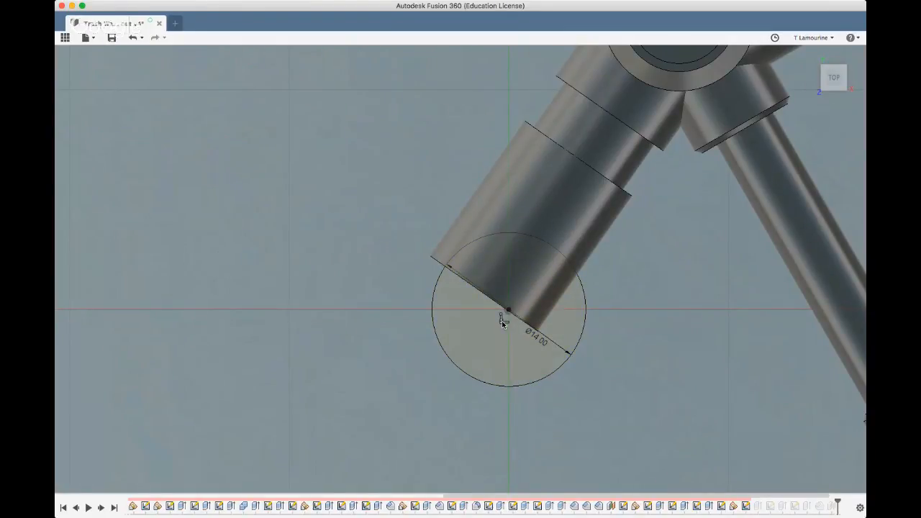
# Move the 14 mm circle's centre onto the midpoint of the branch's end edge and finish the sketch
pyautogui.moveTo(509, 311); pyautogui.dragTo(484, 297)
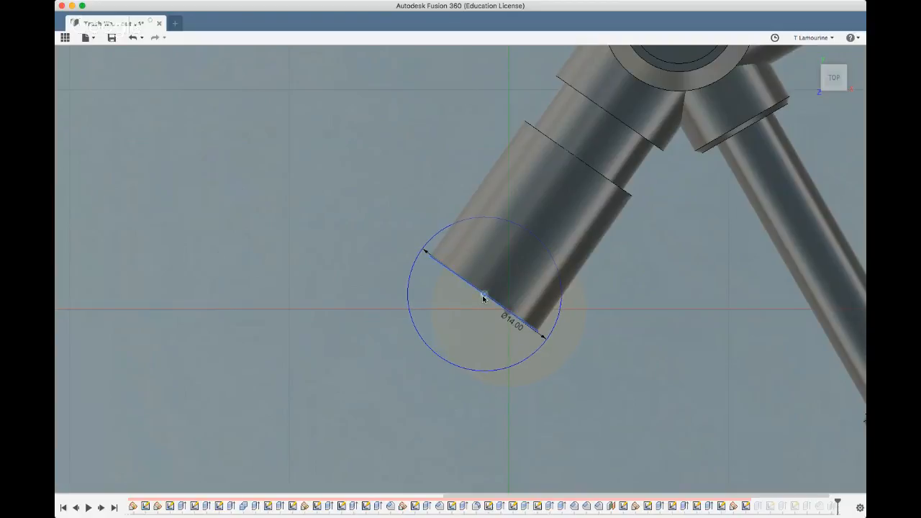
pyautogui.moveTo(483, 296); pyautogui.dragTo(484, 295)
pyautogui.doubleClick(665, 441)
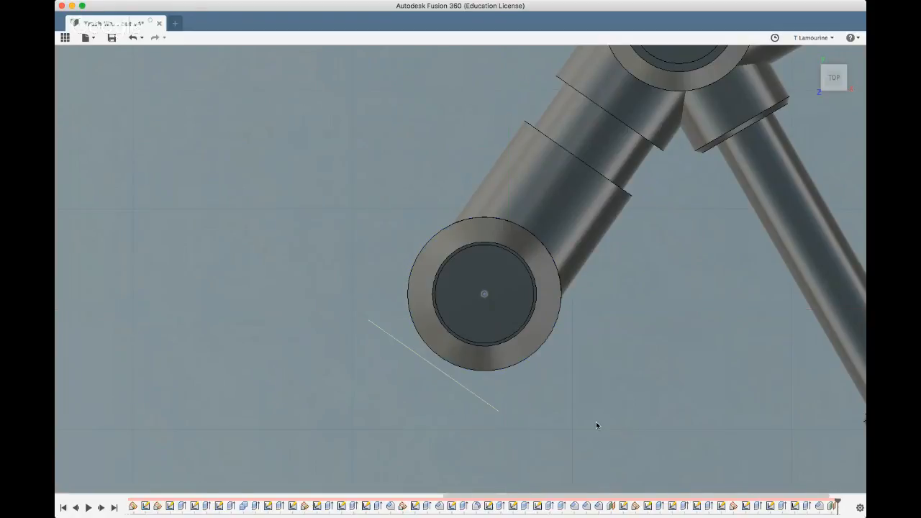
pyautogui.keyDown('shift'); pyautogui.moveTo(596, 425); pyautogui.dragTo(612, 390, button='middle'); pyautogui.keyUp('shift')
pyautogui.scroll(-5, 612, 390)
pyautogui.keyDown('shift'); pyautogui.moveTo(697, 424); pyautogui.dragTo(358, 425, button='middle'); pyautogui.keyUp('shift')
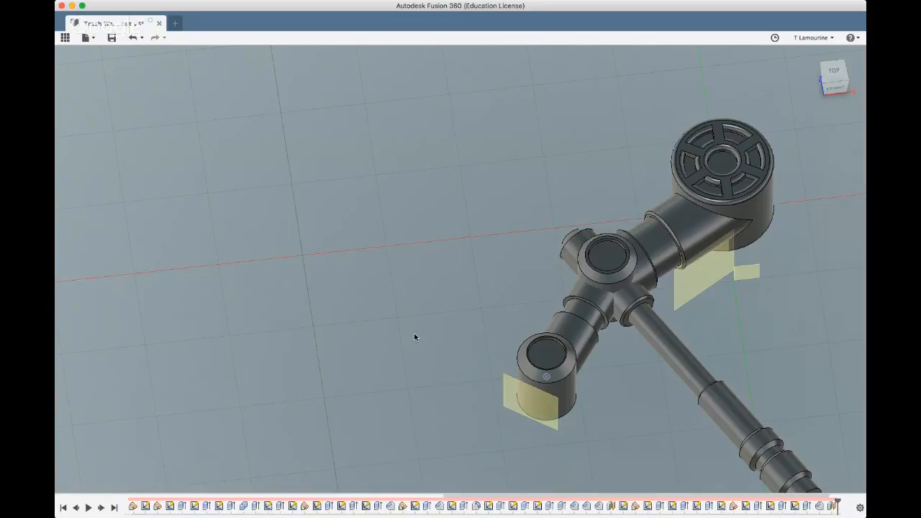
# Chamfer the outer edge of the stepped branch's larger section and the adjacent hub collar's rim together with a small, equal distance
pyautogui.keyDown('shift'); pyautogui.moveTo(414, 337); pyautogui.dragTo(428, 396, button='middle'); pyautogui.keyUp('shift')
pyautogui.scroll(-3, 469, 394)
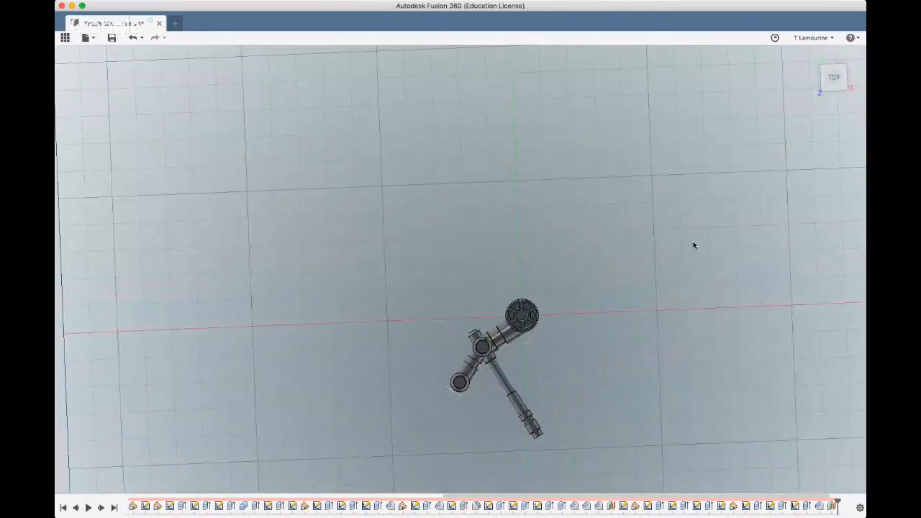
pyautogui.click(834, 77)
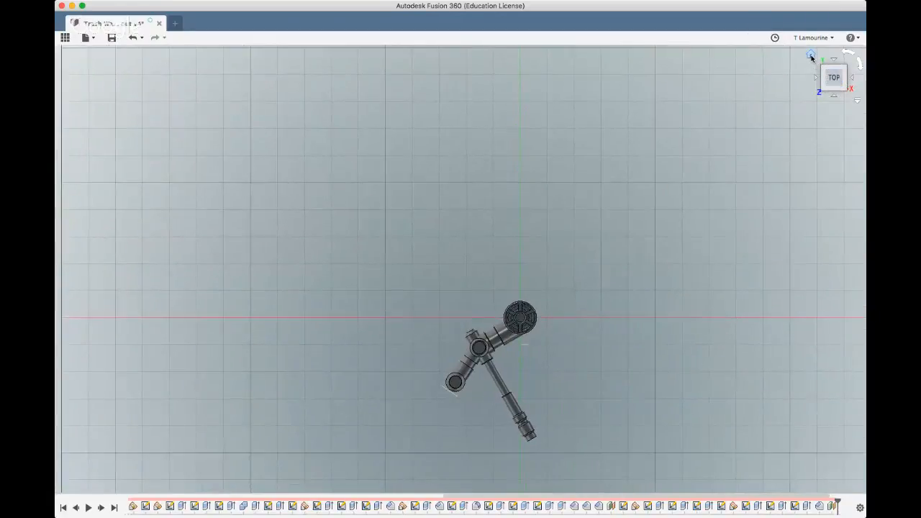
pyautogui.click(811, 55)
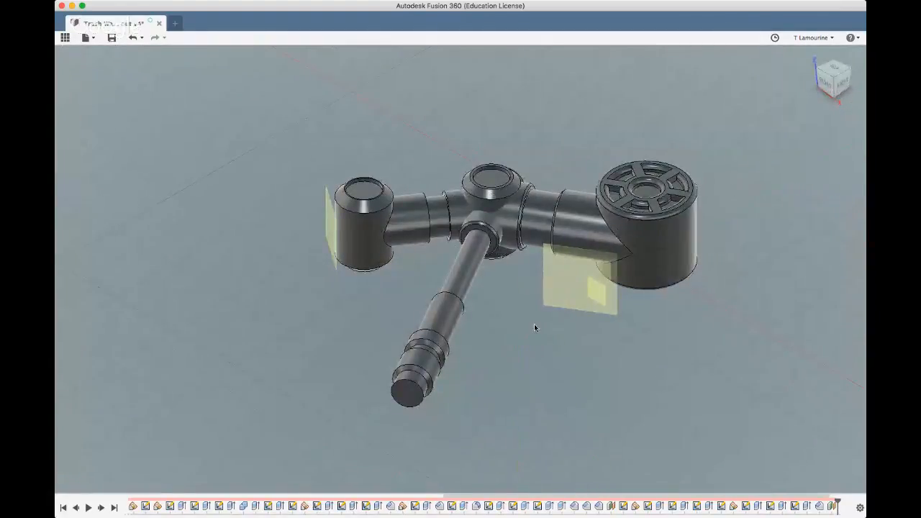
pyautogui.keyDown('shift'); pyautogui.moveTo(513, 337); pyautogui.dragTo(480, 373, button='middle'); pyautogui.keyUp('shift')
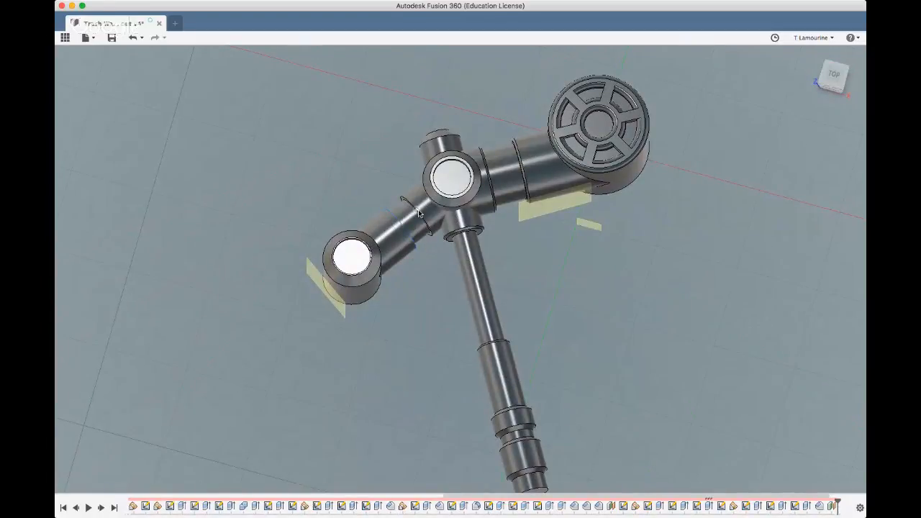
pyautogui.scroll(5, 402, 209)
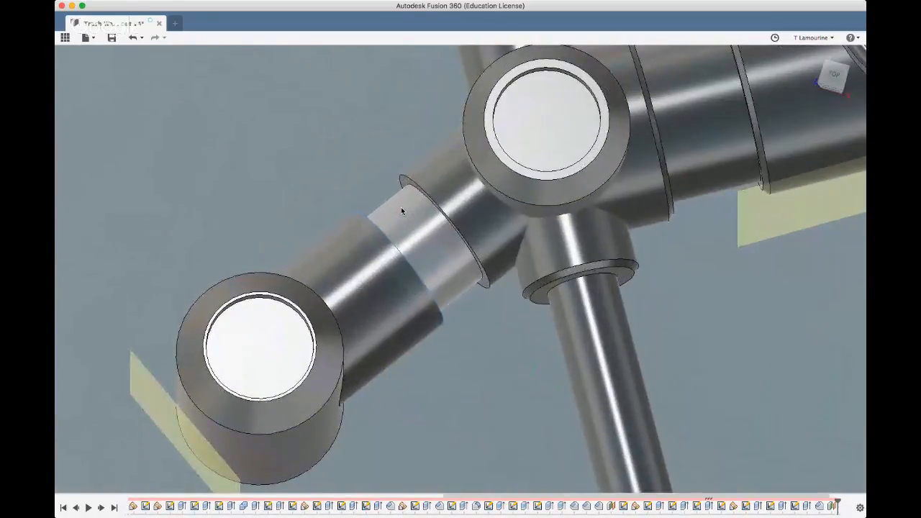
pyautogui.keyDown('shift'); pyautogui.click(407, 179); pyautogui.keyUp('shift')
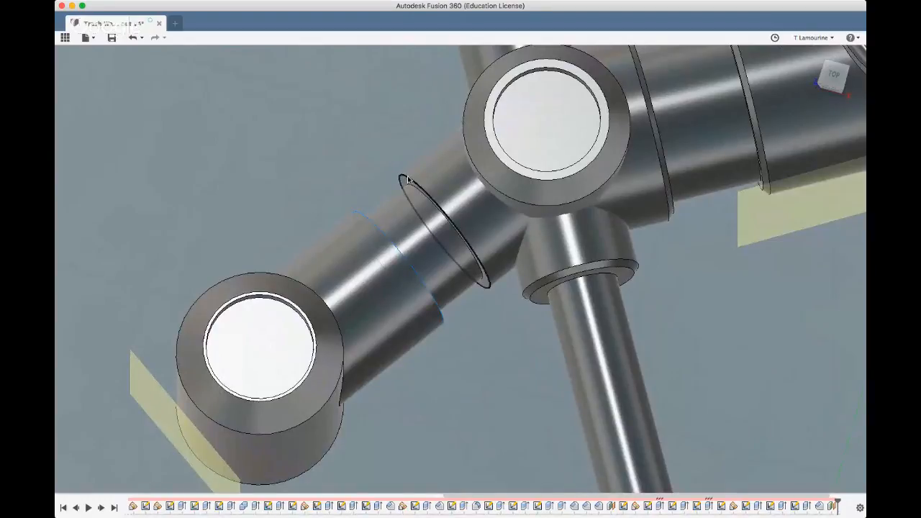
pyautogui.click(397, 58)
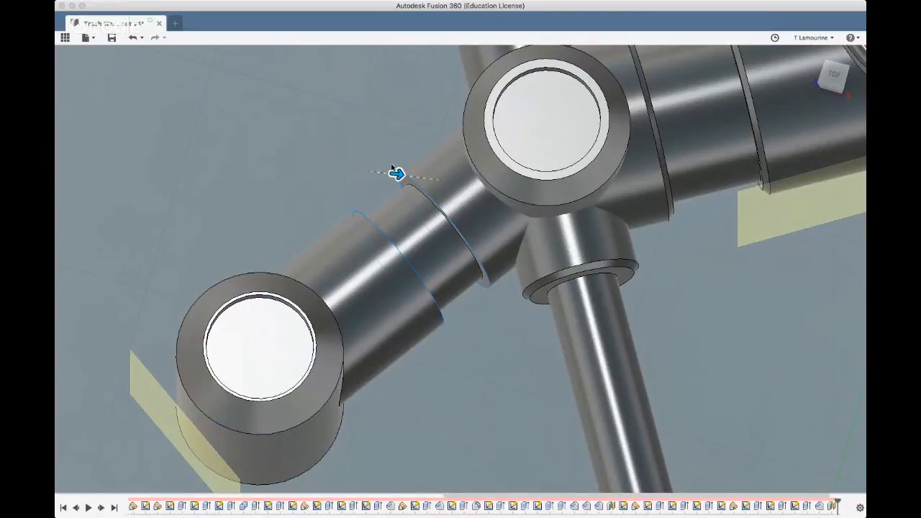
pyautogui.moveTo(397, 176); pyautogui.dragTo(400, 176)
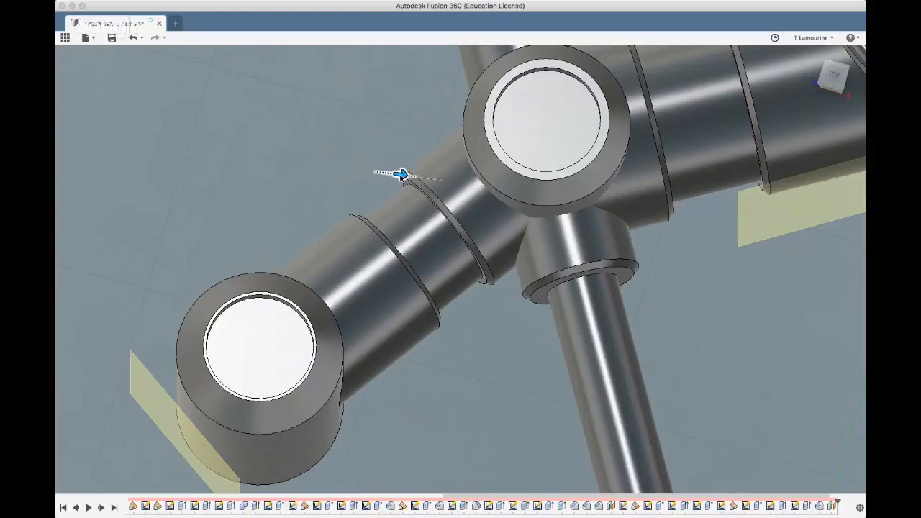
pyautogui.moveTo(401, 174); pyautogui.dragTo(404, 175)
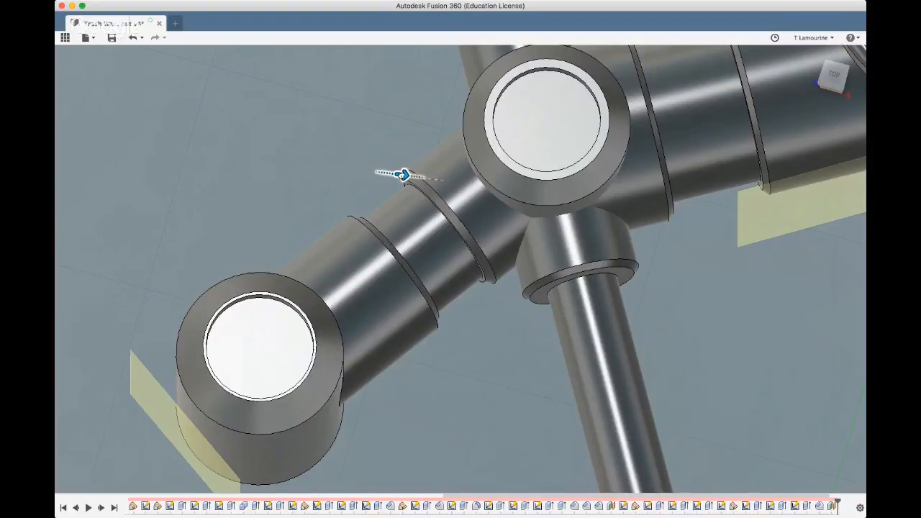
pyautogui.moveTo(402, 176); pyautogui.dragTo(399, 175)
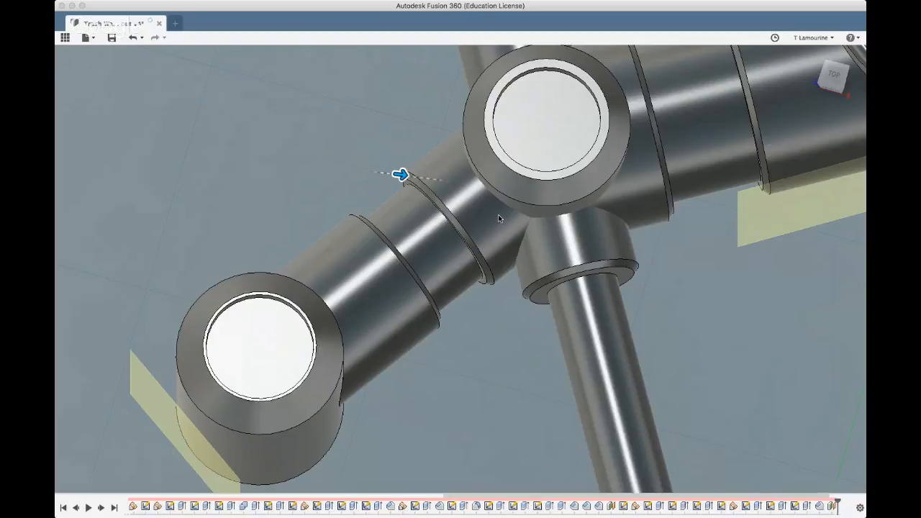
pyautogui.write('5')
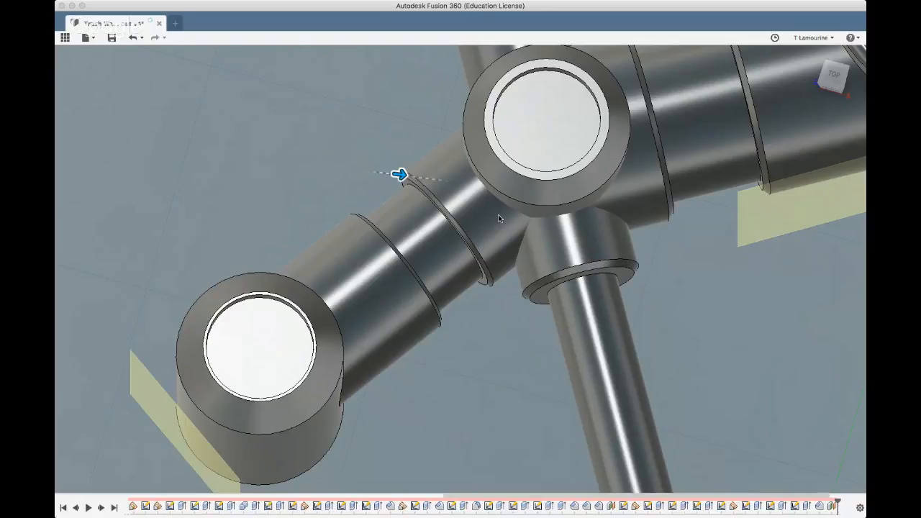
pyautogui.write('5')
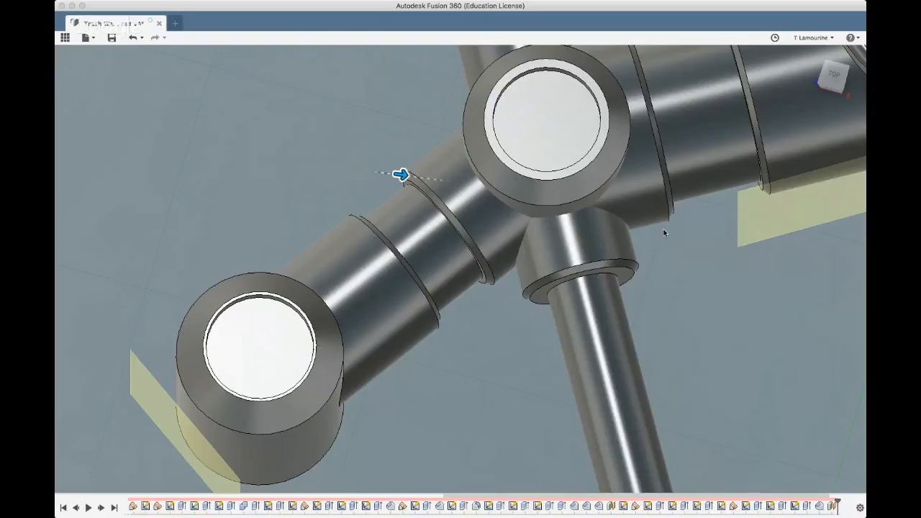
pyautogui.click(817, 241)
pyautogui.scroll(-3, 548, 283)
pyautogui.keyDown('shift'); pyautogui.moveTo(548, 284); pyautogui.dragTo(465, 302, button='middle'); pyautogui.keyUp('shift')
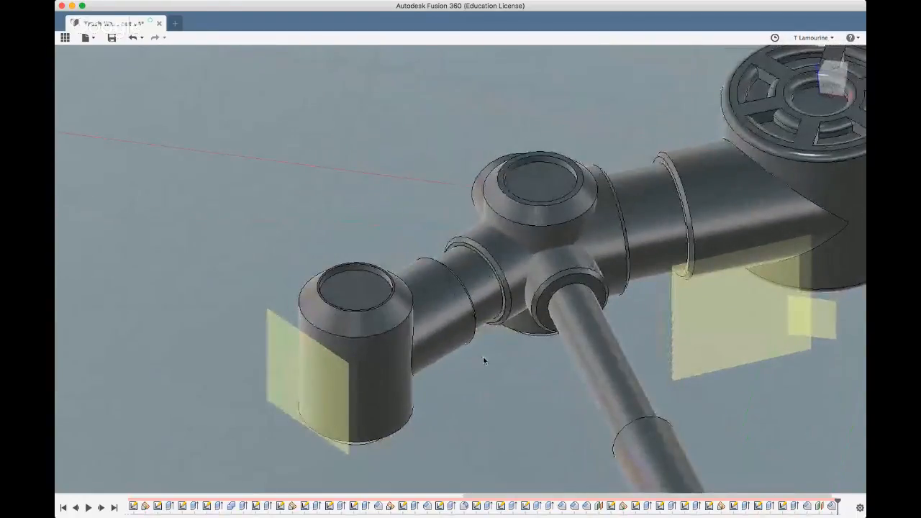
pyautogui.scroll(-3, 322, 368)
pyautogui.scroll(-3, 323, 368)
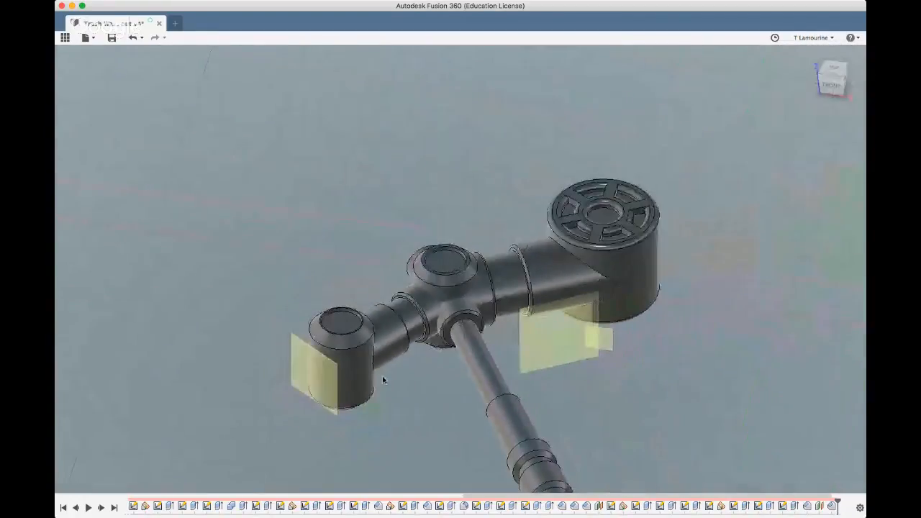
pyautogui.keyDown('shift'); pyautogui.moveTo(382, 376); pyautogui.dragTo(379, 410, button='middle'); pyautogui.keyUp('shift')
pyautogui.scroll(-3, 424, 432)
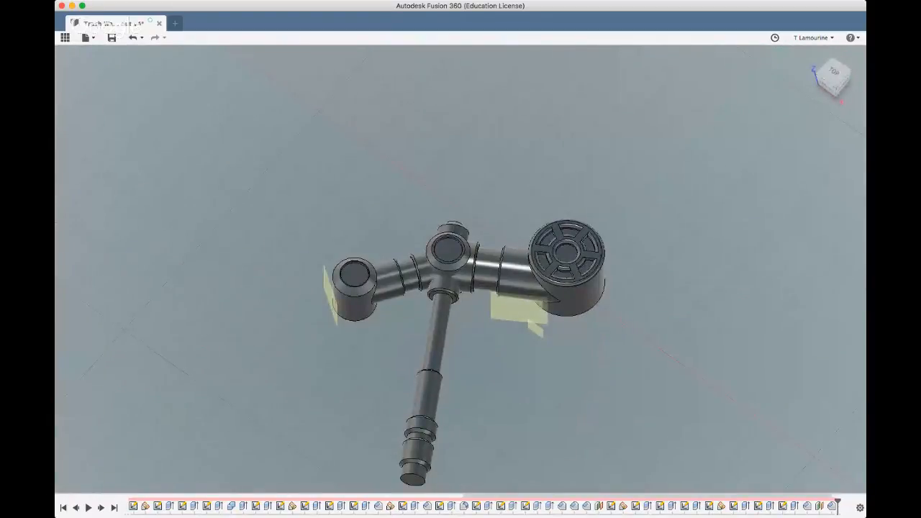
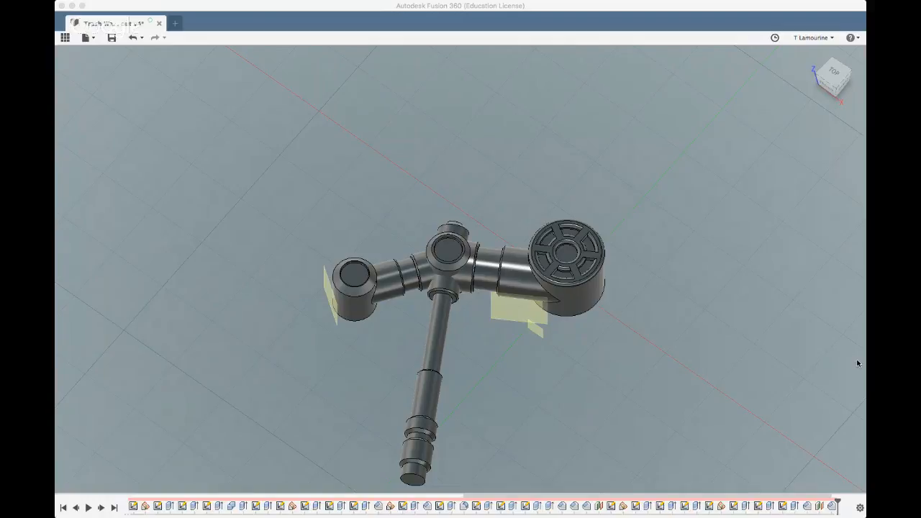
# Examine the whole arm from low and top views to see how its cylinders, branches and long rod are arranged
pyautogui.keyDown('shift'); pyautogui.moveTo(552, 379); pyautogui.dragTo(412, 320, button='middle'); pyautogui.keyUp('shift')
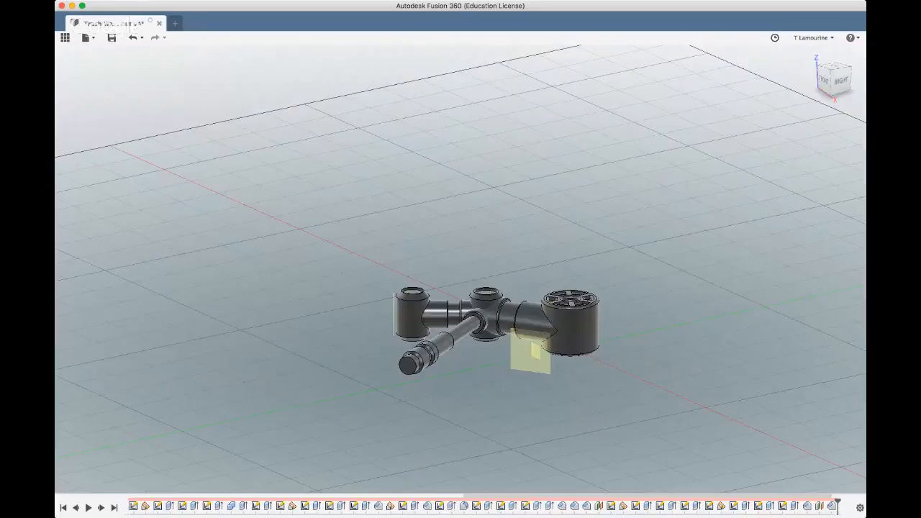
pyautogui.press('super+Tab')
pyautogui.scroll(-3, 249, 360)
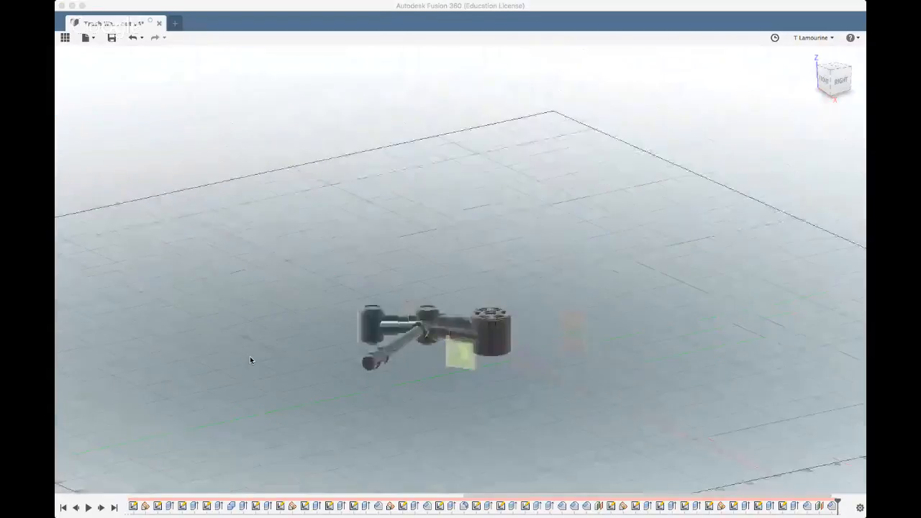
pyautogui.click(250, 360)
pyautogui.keyDown('shift'); pyautogui.moveTo(416, 362); pyautogui.dragTo(444, 413, button='middle'); pyautogui.keyUp('shift')
pyautogui.scroll(-3, 454, 379)
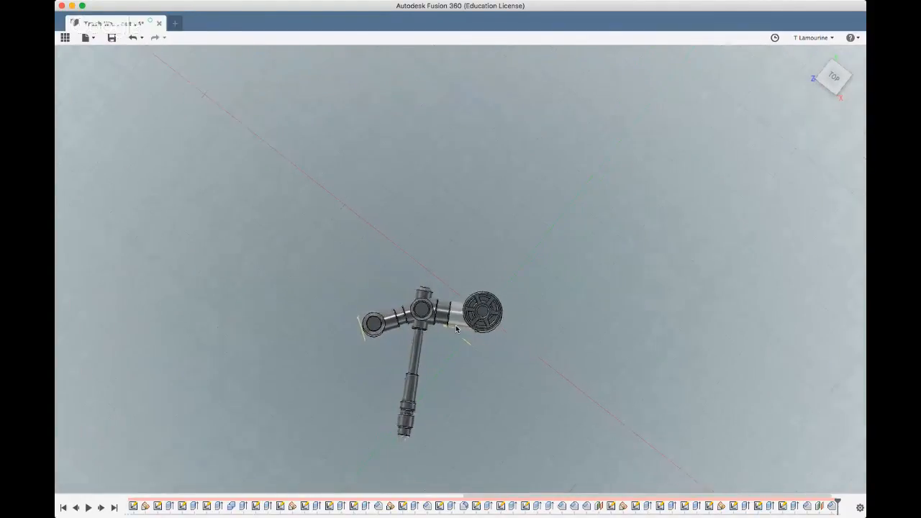
pyautogui.scroll(6, 424, 385)
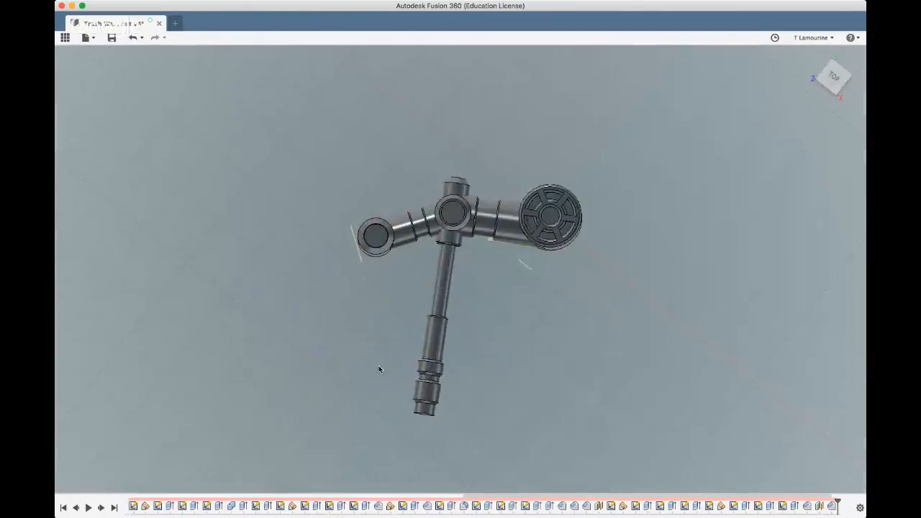
pyautogui.keyDown('shift'); pyautogui.moveTo(378, 366); pyautogui.dragTo(415, 353, button='middle'); pyautogui.keyUp('shift')
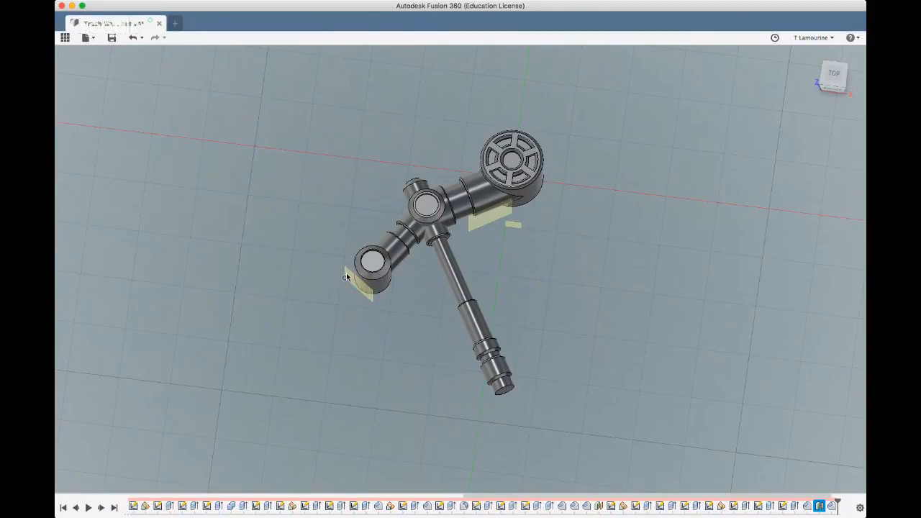
# Sketch a vertical construction line on the plane beside the end cylinder, from its mid-height point to above its top, and finish the sketch
pyautogui.scroll(8, 346, 273)
pyautogui.click(348, 273)
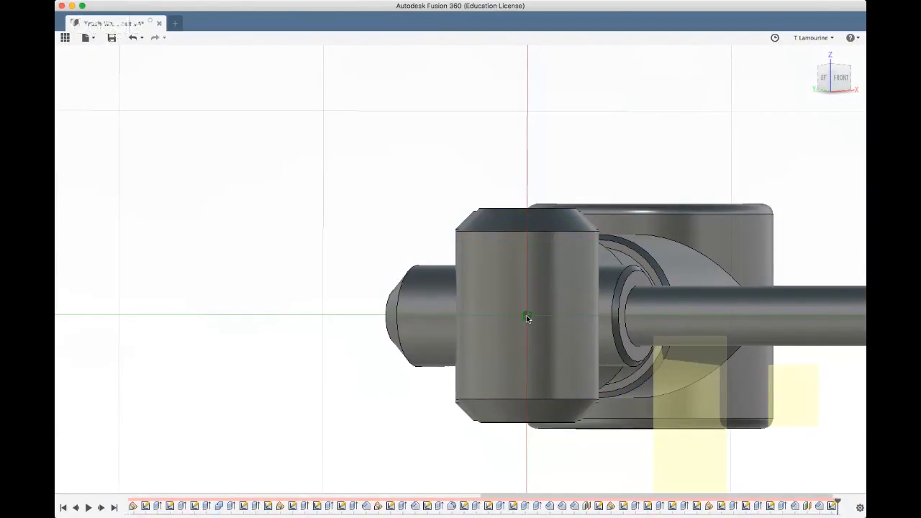
pyautogui.click(527, 316)
pyautogui.click(526, 155)
pyautogui.press('Escape')
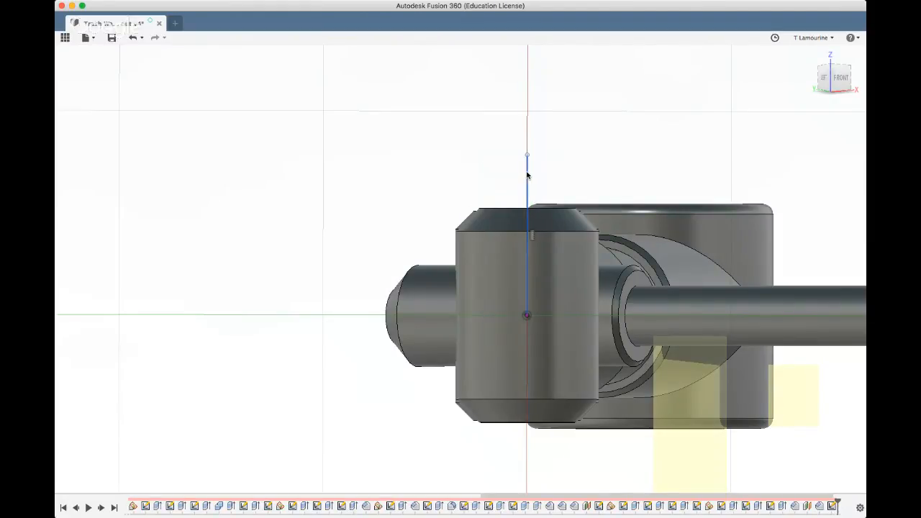
pyautogui.scroll(-2, 350, 258)
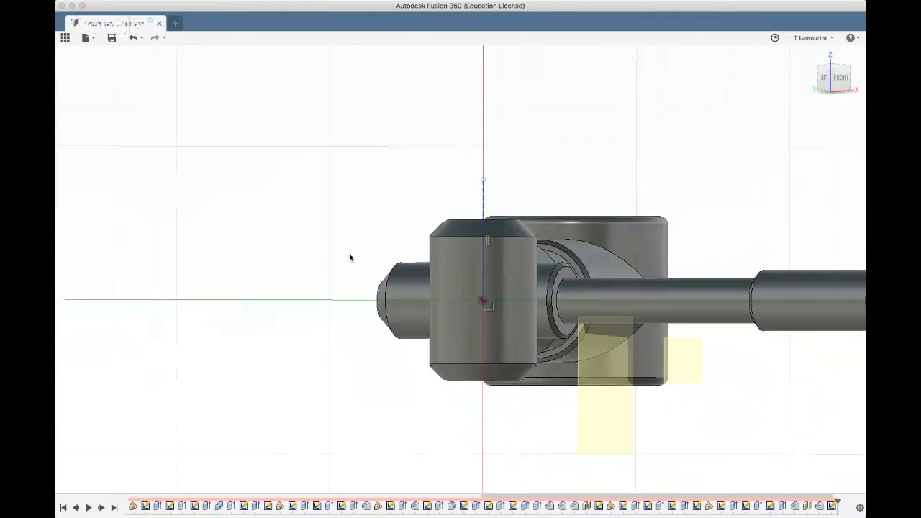
pyautogui.click(858, 483)
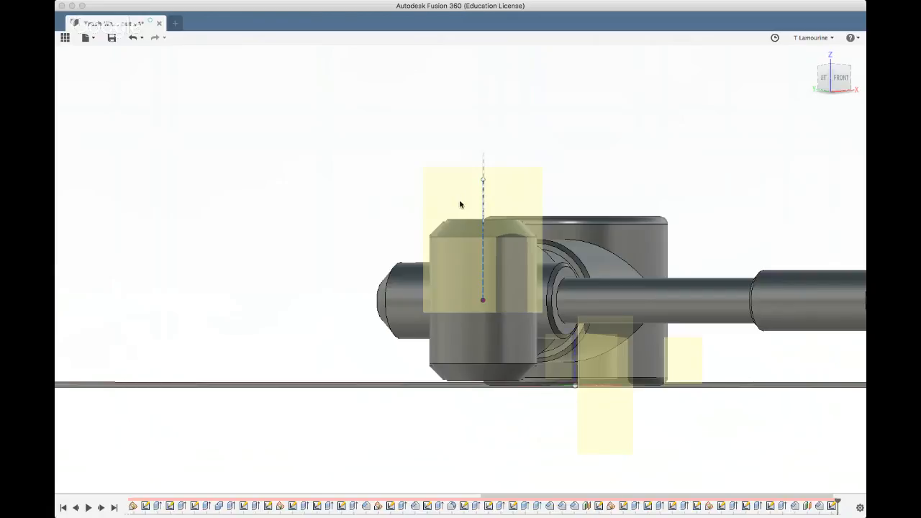
# Create an angled construction plane through the vertical construction line, rotating it in the top view to run along the stepped branch's direction
pyautogui.keyDown('shift'); pyautogui.moveTo(384, 194); pyautogui.dragTo(322, 231, button='middle'); pyautogui.keyUp('shift')
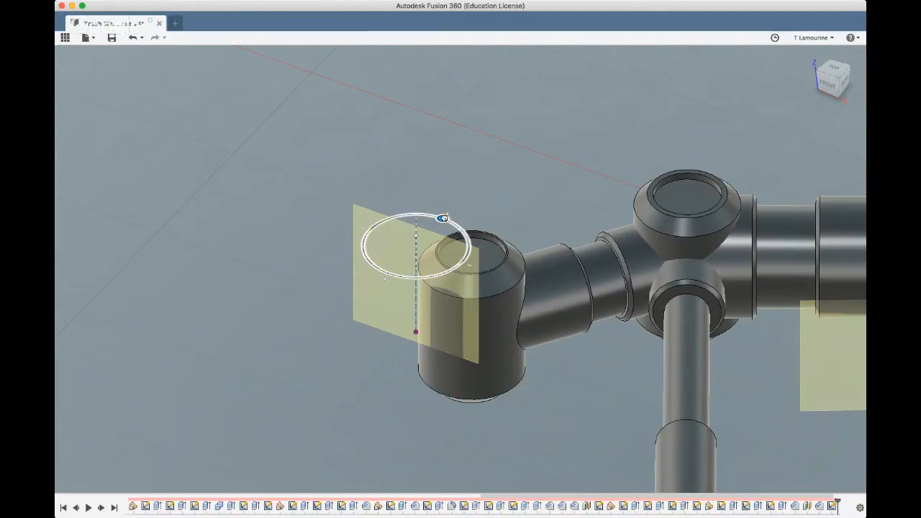
pyautogui.moveTo(443, 217); pyautogui.dragTo(392, 219)
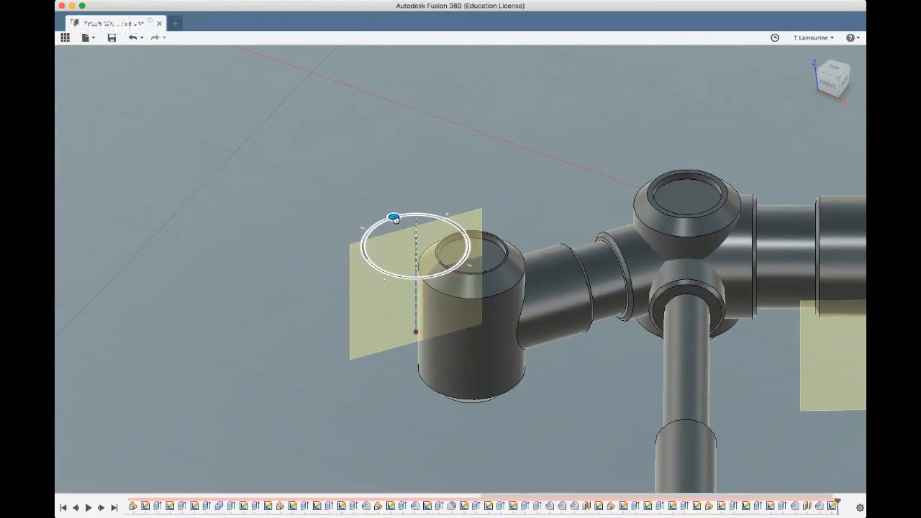
pyautogui.click(835, 69)
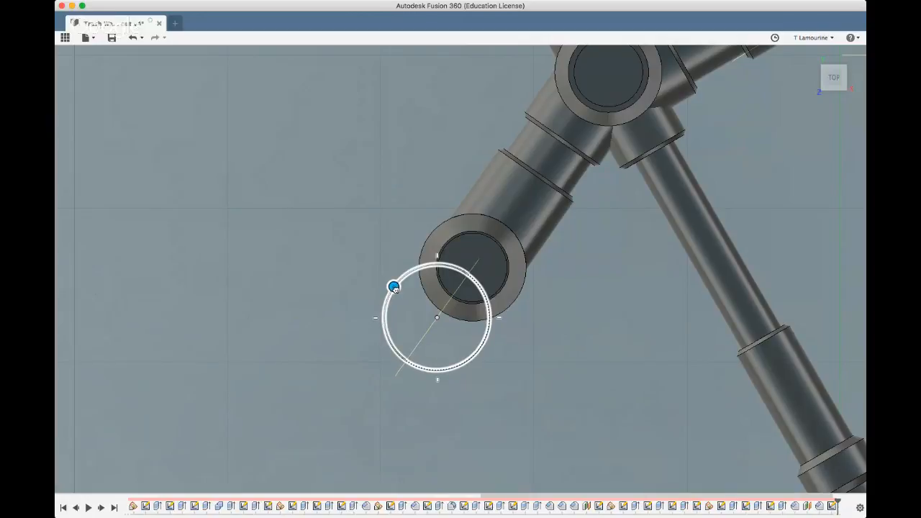
pyautogui.moveTo(392, 287); pyautogui.dragTo(394, 286)
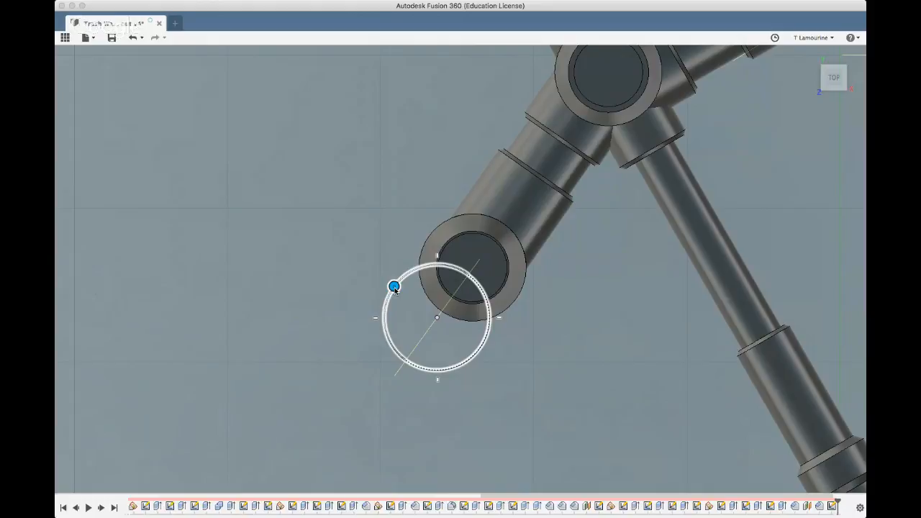
pyautogui.scroll(-3, 370, 337)
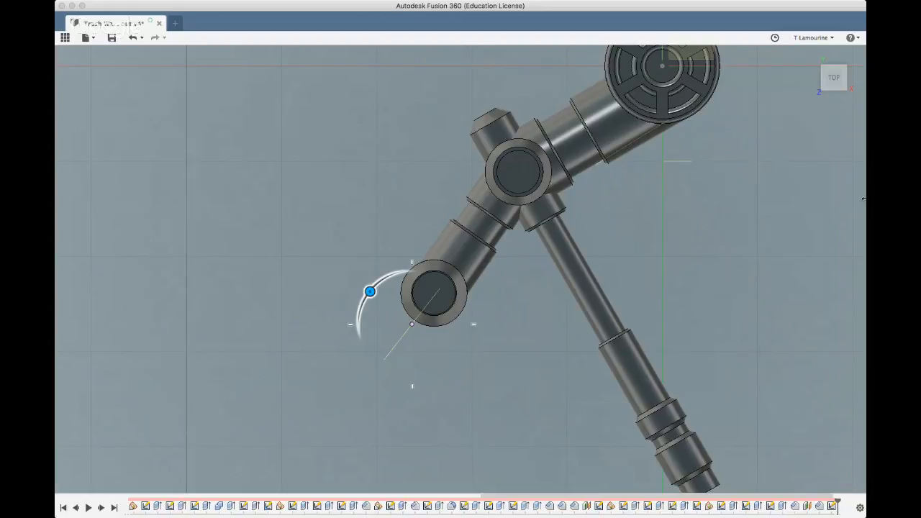
pyautogui.click(818, 202)
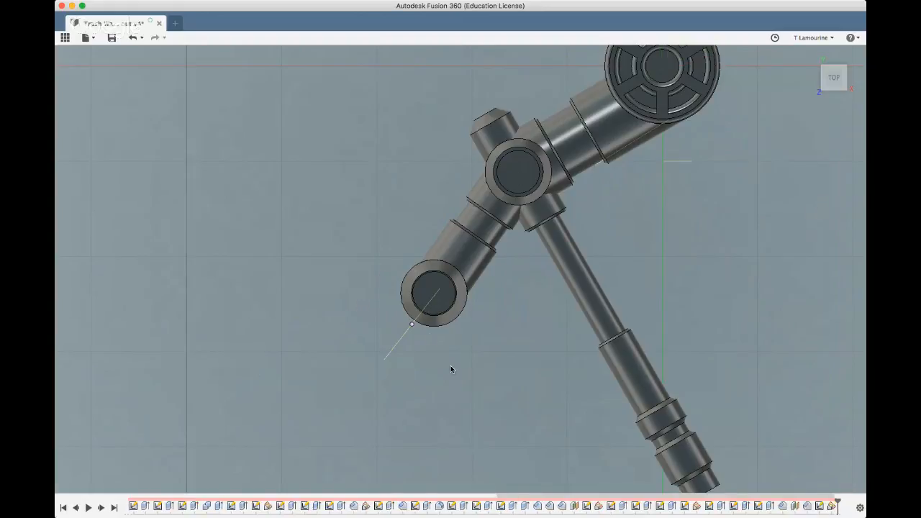
# Start a sketch on the new angled plane beside the end cylinder
pyautogui.keyDown('shift'); pyautogui.moveTo(450, 370); pyautogui.dragTo(274, 103, button='middle'); pyautogui.keyUp('shift')
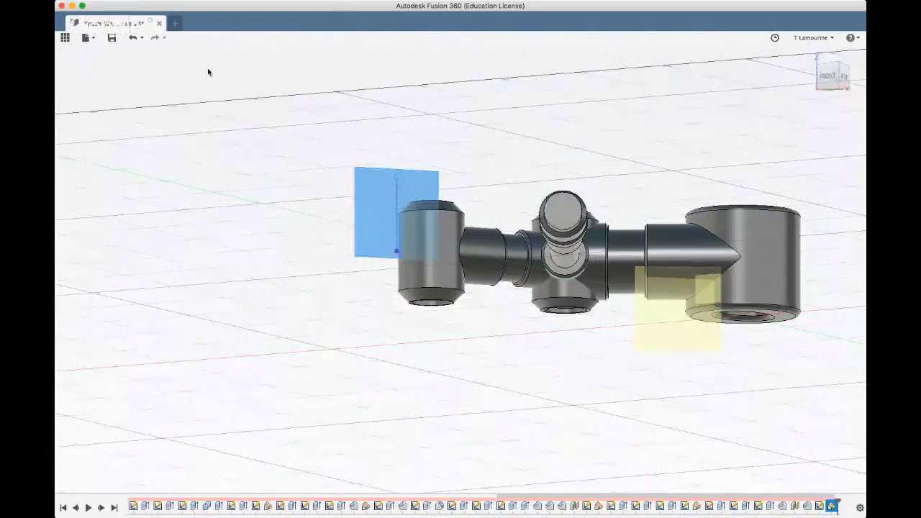
pyautogui.click(191, 56)
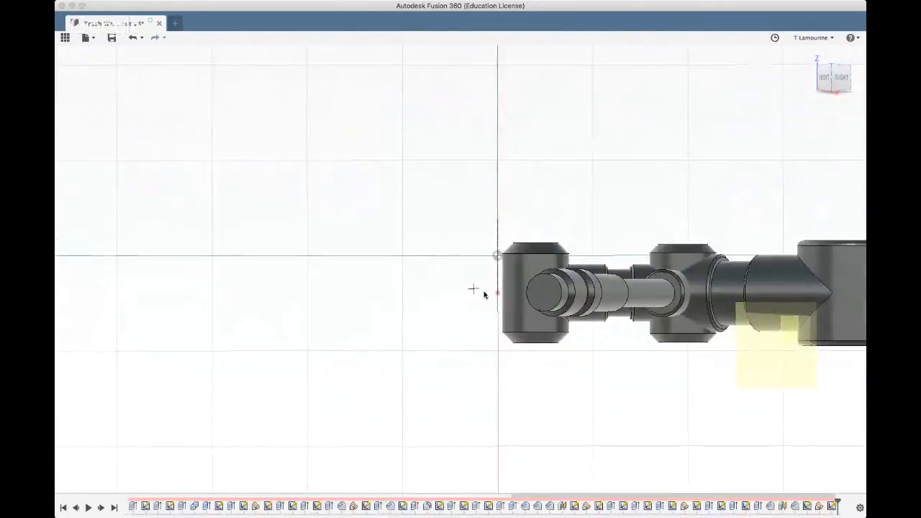
pyautogui.scroll(3, 499, 301)
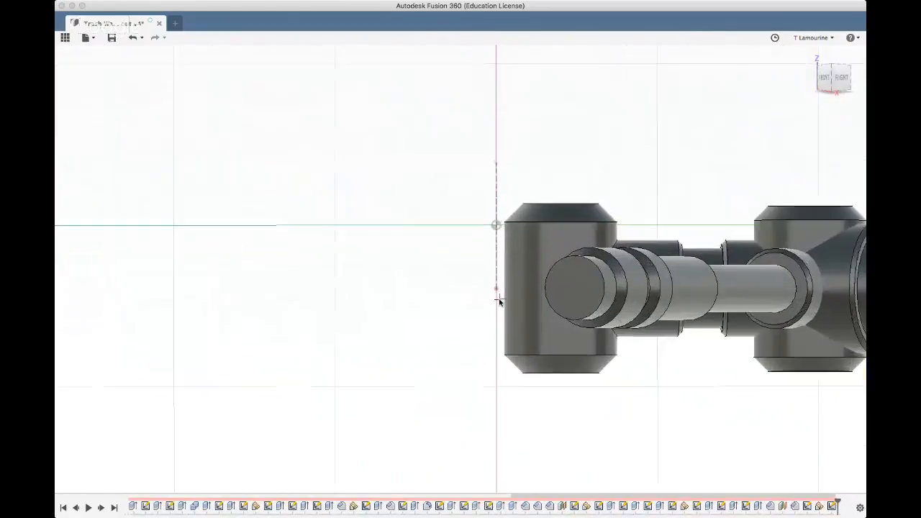
pyautogui.scroll(3, 500, 298)
pyautogui.moveTo(408, 325)
pyautogui.keyDown('shift'); pyautogui.mouseDown(button='middle')
pyautogui.moveTo(412, 337)
pyautogui.moveTo(426, 330)
pyautogui.mouseUp(button='middle'); pyautogui.keyUp('shift')
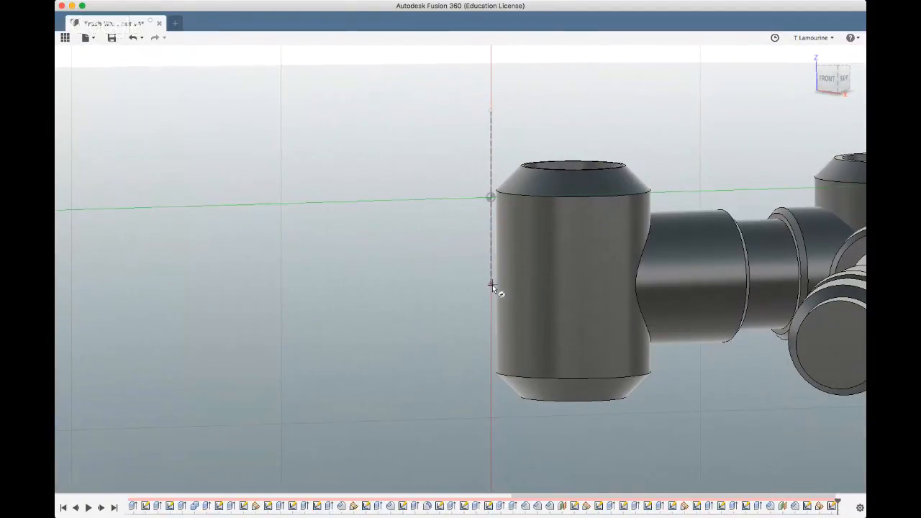
# Try to project the end cylinder's lower rim edge and upper bevelled face into the sketch
pyautogui.click(511, 379)
pyautogui.click(541, 185)
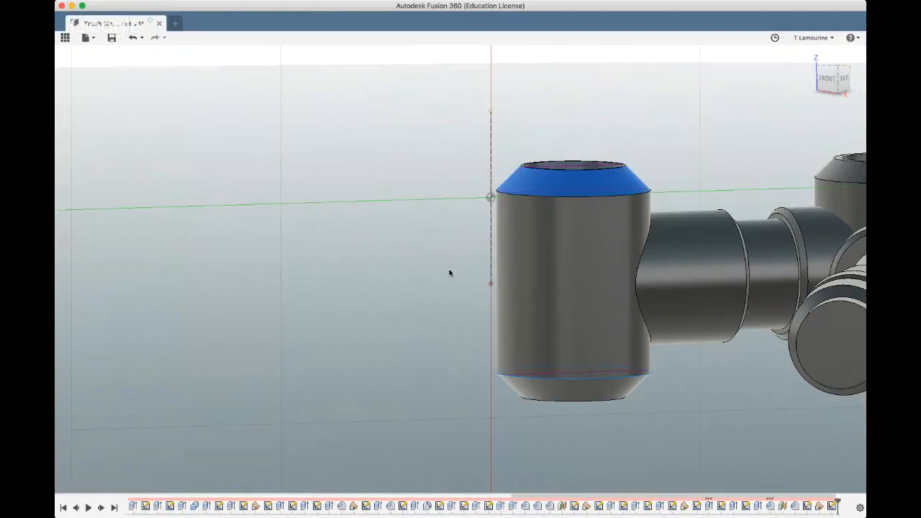
pyautogui.moveTo(401, 309)
pyautogui.keyDown('shift'); pyautogui.mouseDown(button='middle')
pyautogui.moveTo(408, 311)
pyautogui.moveTo(403, 294)
pyautogui.mouseUp(button='middle'); pyautogui.keyUp('shift')
# Try a sketch line between the end cylinder's upper and lower rims, check it from the front, and undo it
pyautogui.click(148, 65)
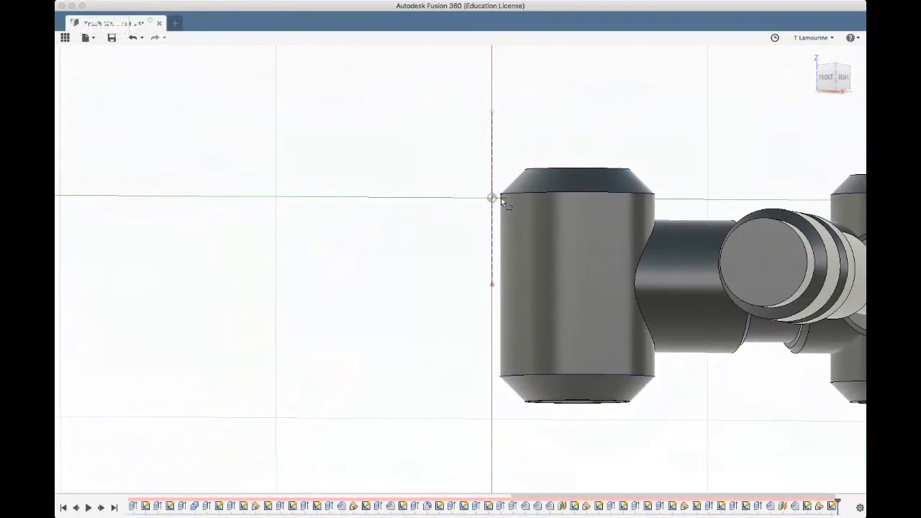
pyautogui.moveTo(507, 215)
pyautogui.keyDown('shift'); pyautogui.mouseDown(button='middle')
pyautogui.moveTo(505, 228)
pyautogui.moveTo(503, 199)
pyautogui.mouseUp(button='middle'); pyautogui.keyUp('shift')
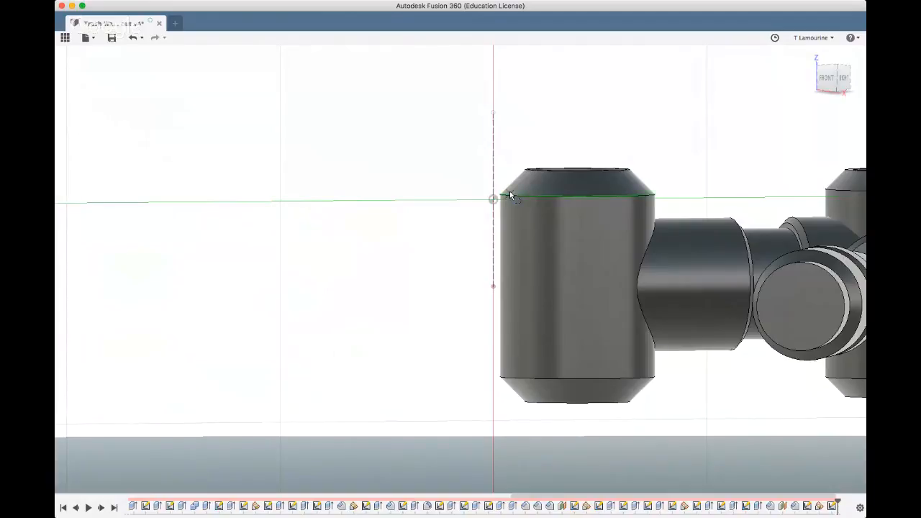
pyautogui.click(509, 196)
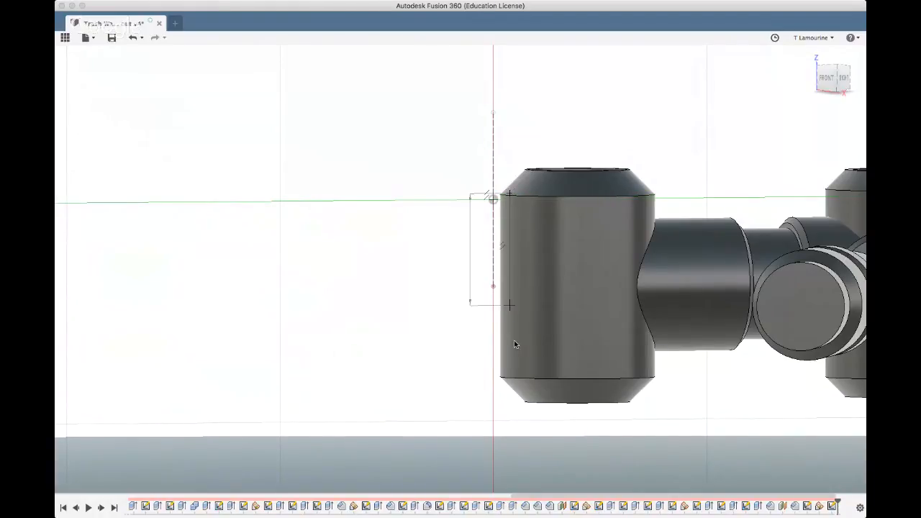
pyautogui.click(510, 380)
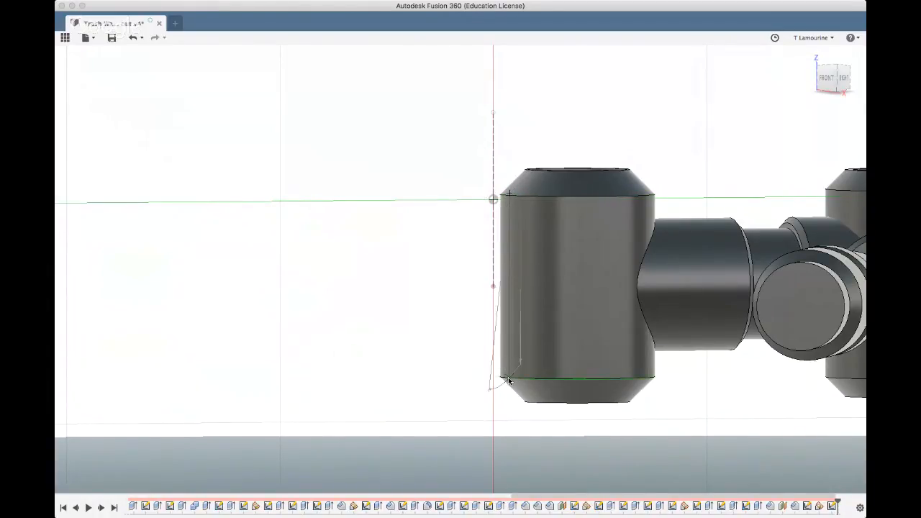
pyautogui.click(502, 385)
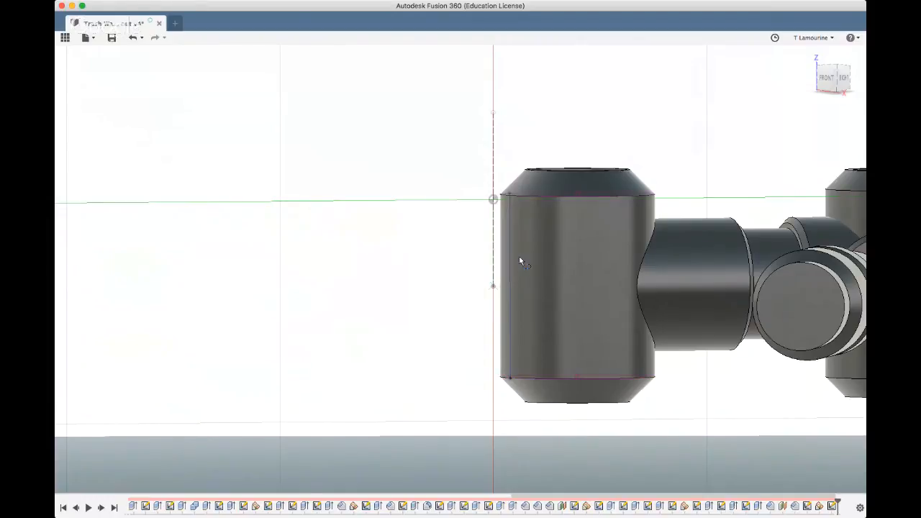
pyautogui.click(826, 80)
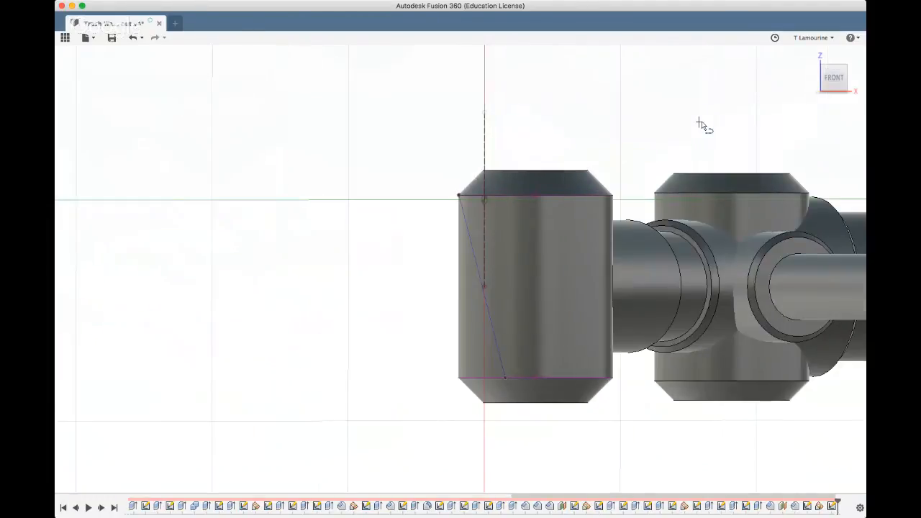
pyautogui.press('super+z')
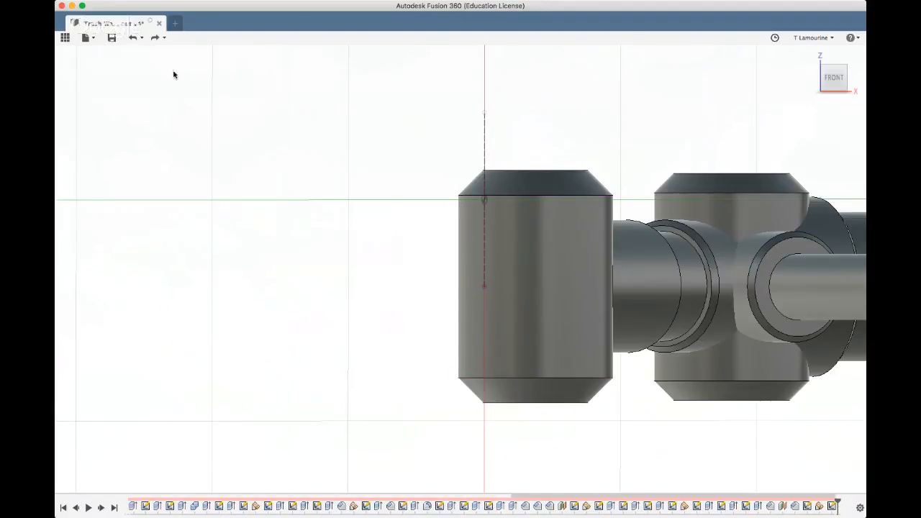
# Sketch a vertical line along the end cylinder's outer side between its upper and lower rim corners and check its position
pyautogui.click(459, 195)
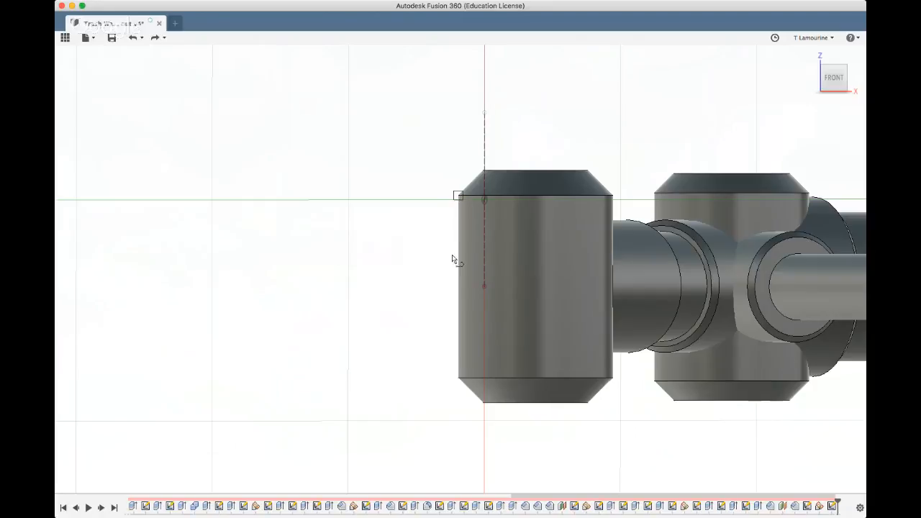
pyautogui.click(459, 377)
pyautogui.click(458, 291)
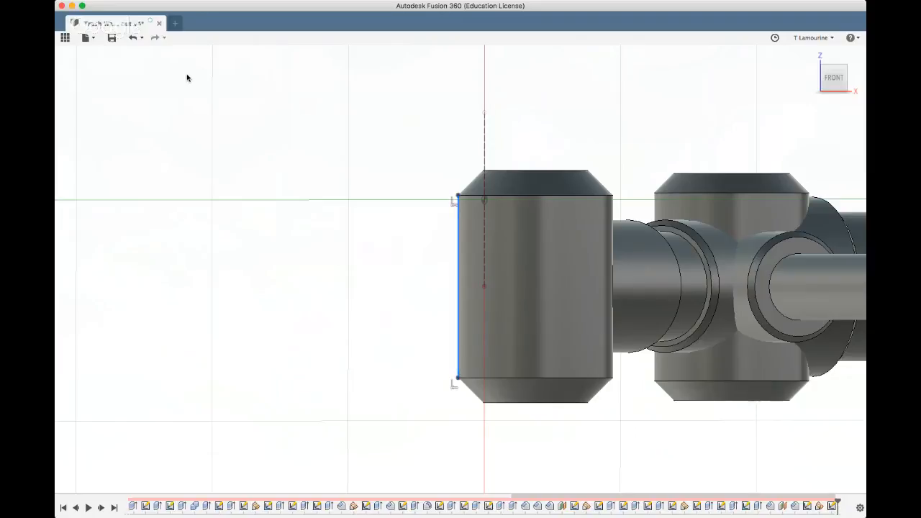
pyautogui.click(131, 271)
pyautogui.click(457, 279)
pyautogui.keyDown('shift'); pyautogui.moveTo(405, 290); pyautogui.dragTo(415, 330, button='middle'); pyautogui.keyUp('shift')
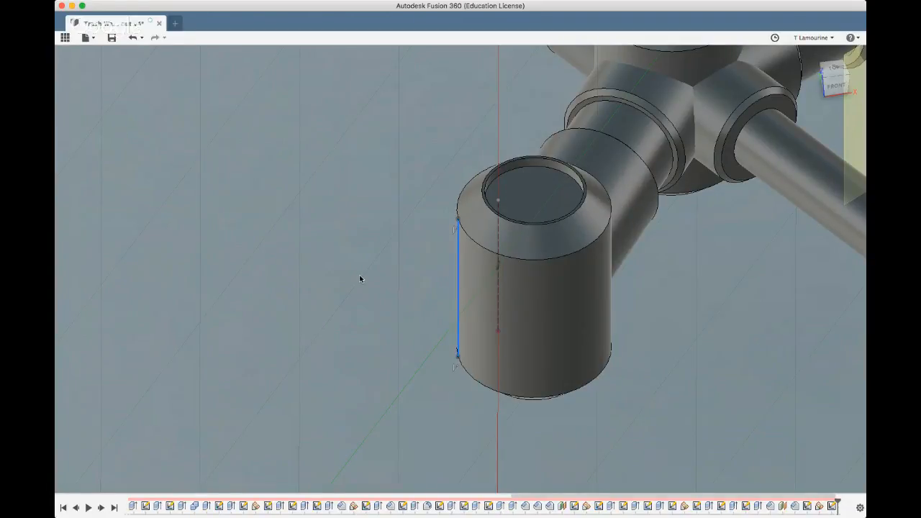
pyautogui.moveTo(326, 252)
pyautogui.keyDown('shift'); pyautogui.mouseDown(button='middle')
pyautogui.moveTo(298, 240)
pyautogui.moveTo(294, 261)
pyautogui.moveTo(269, 276)
pyautogui.moveTo(269, 294)
pyautogui.moveTo(276, 261)
pyautogui.mouseUp(button='middle'); pyautogui.keyUp('shift')
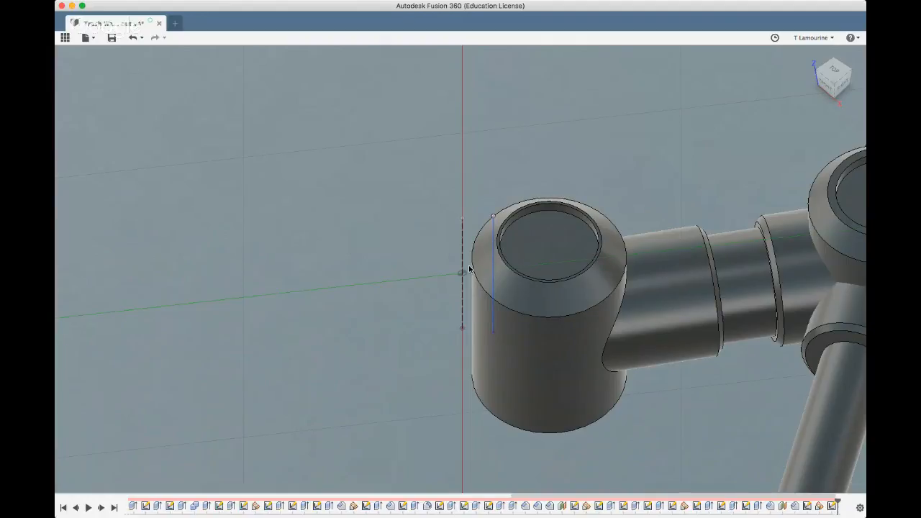
# Delete the vertical line sketched along the end cylinder's side
pyautogui.press('Delete')
pyautogui.press('super+z')
pyautogui.press('Delete')
# Sketch an 8 mm diameter circle centred at the lower end of the dashed construction line beside the end cylinder
pyautogui.moveTo(411, 308)
pyautogui.keyDown('shift'); pyautogui.mouseDown(button='middle')
pyautogui.moveTo(411, 269)
pyautogui.moveTo(404, 311)
pyautogui.mouseUp(button='middle'); pyautogui.keyUp('shift')
pyautogui.scroll(-3, 396, 326)
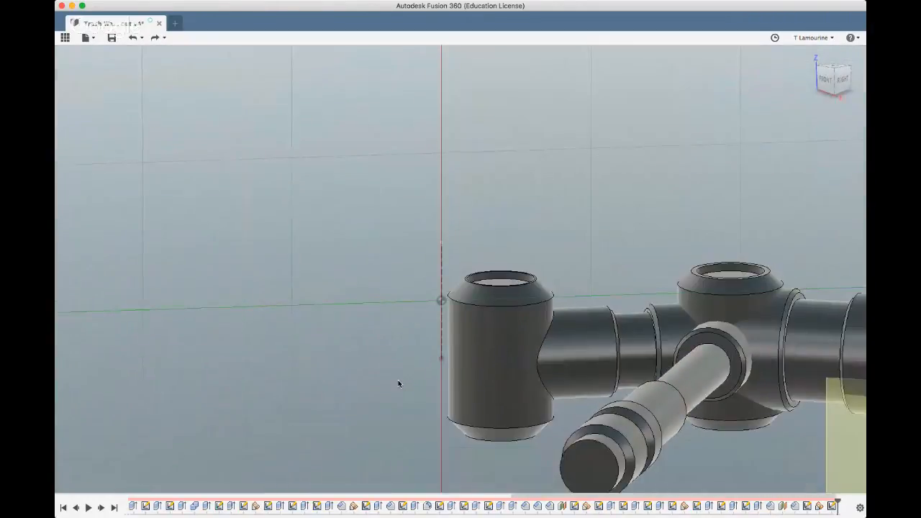
pyautogui.click(835, 80)
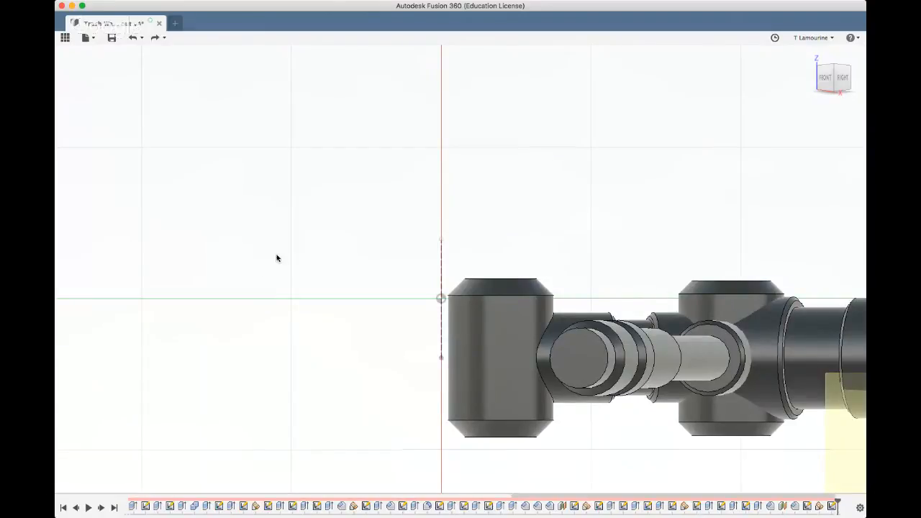
pyautogui.keyDown('shift'); pyautogui.moveTo(539, 267); pyautogui.dragTo(528, 262, button='middle'); pyautogui.keyUp('shift')
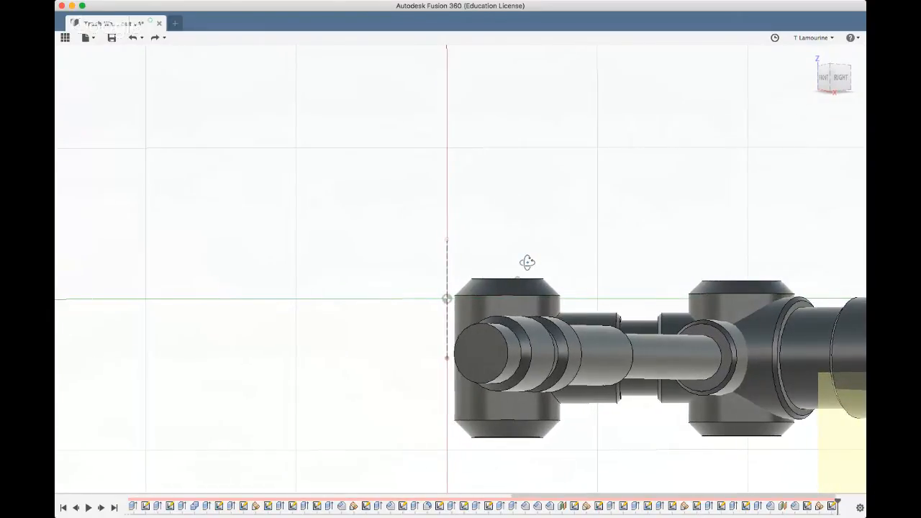
pyautogui.keyDown('shift'); pyautogui.moveTo(387, 278); pyautogui.dragTo(385, 276, button='middle'); pyautogui.keyUp('shift')
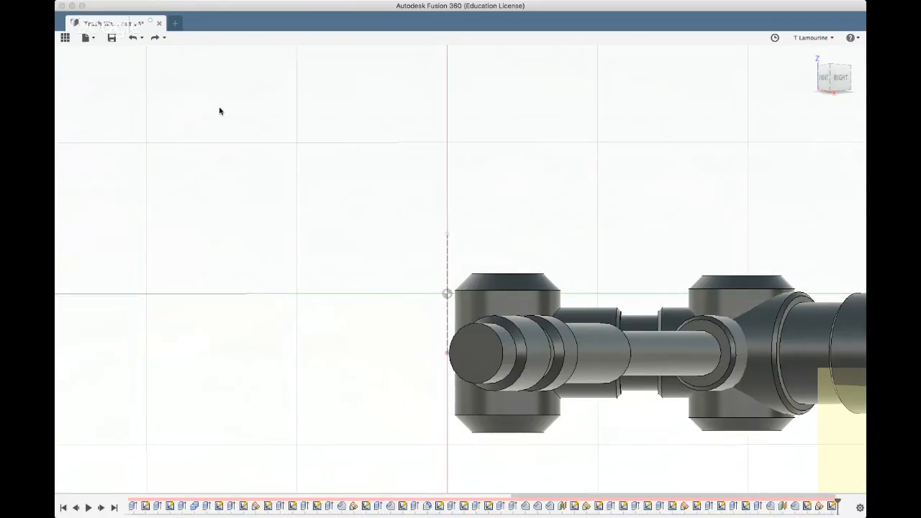
pyautogui.click(444, 355)
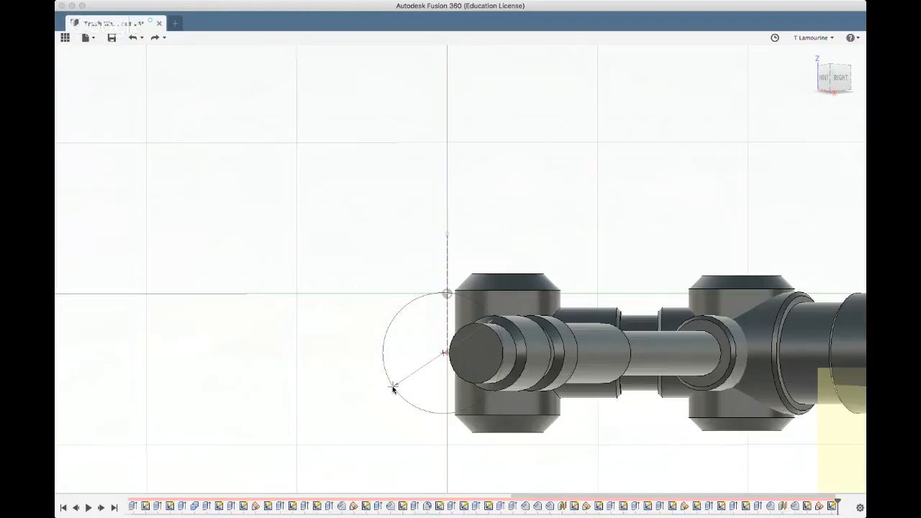
pyautogui.write('4')
pyautogui.press('Return')
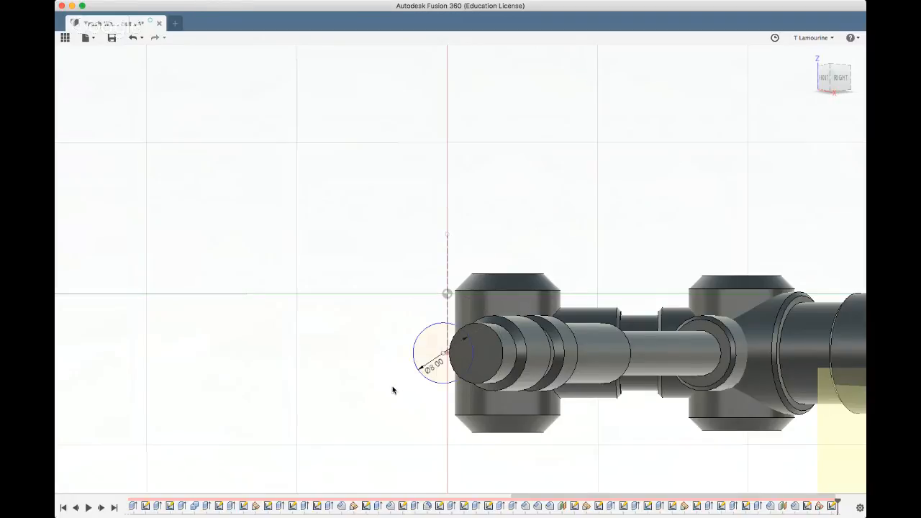
# Extrude the 8 mm circle in two directions, 12 mm towards the rear and 15 mm towards the front
pyautogui.moveTo(262, 382)
pyautogui.keyDown('shift'); pyautogui.mouseDown(button='middle')
pyautogui.moveTo(304, 407)
pyautogui.moveTo(313, 402)
pyautogui.mouseUp(button='middle'); pyautogui.keyUp('shift')
pyautogui.click(424, 341)
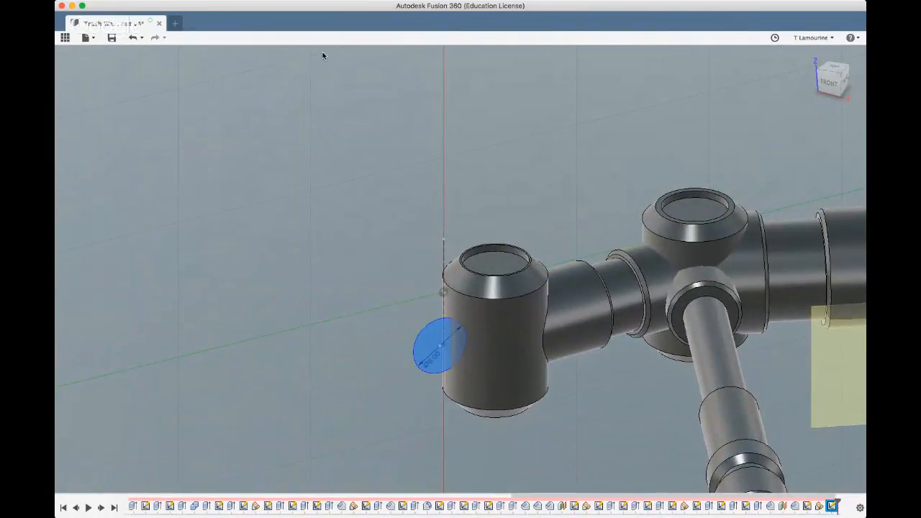
pyautogui.press('e')
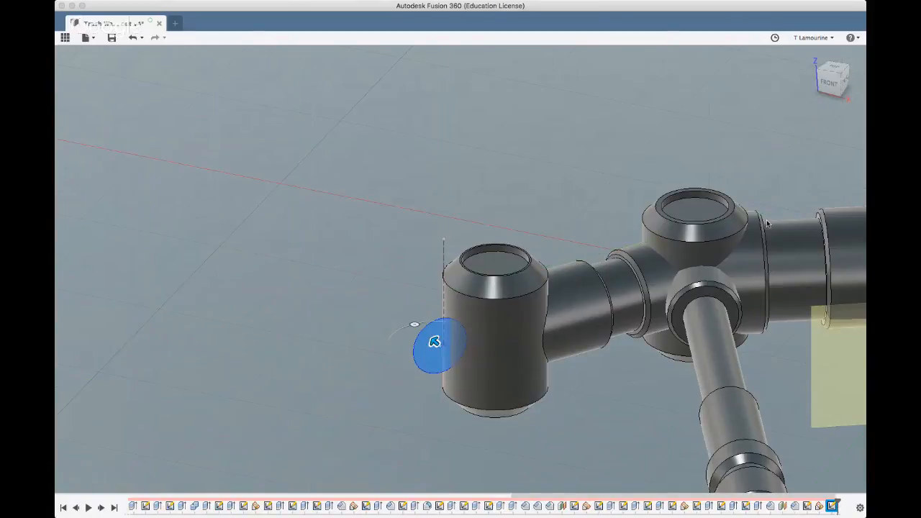
pyautogui.click(802, 216)
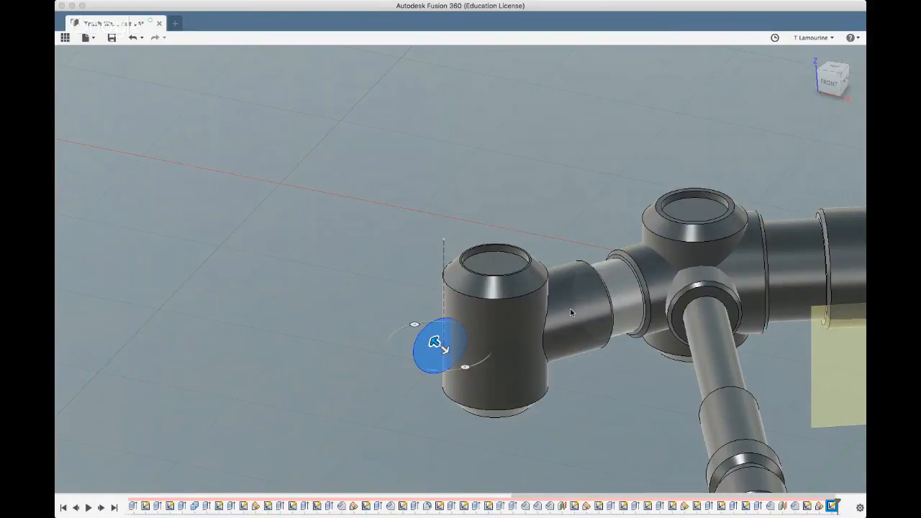
pyautogui.moveTo(435, 340); pyautogui.dragTo(391, 306)
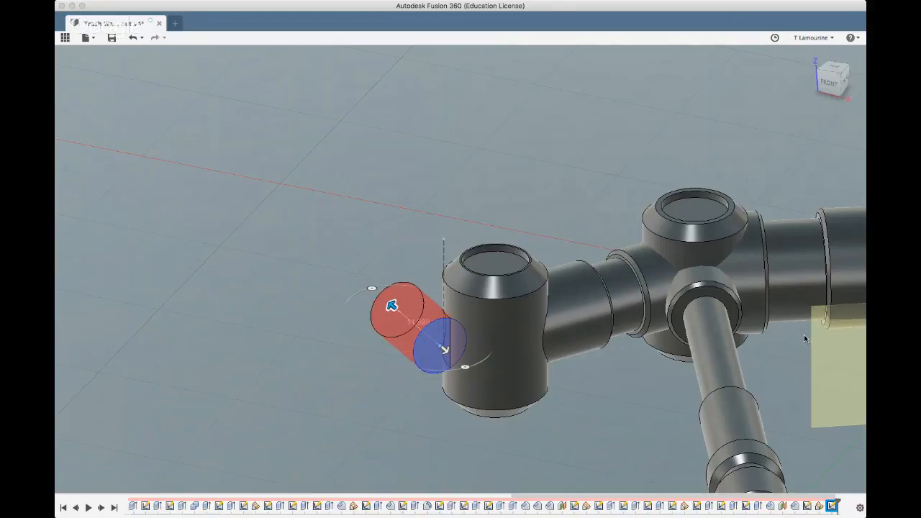
pyautogui.keyDown('shift'); pyautogui.moveTo(350, 354); pyautogui.dragTo(350, 388, button='middle'); pyautogui.keyUp('shift')
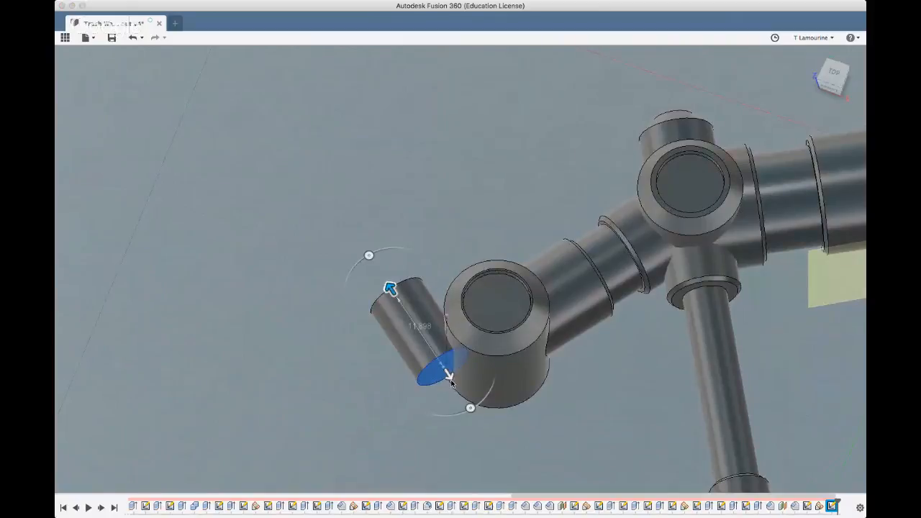
pyautogui.moveTo(447, 375); pyautogui.dragTo(550, 480)
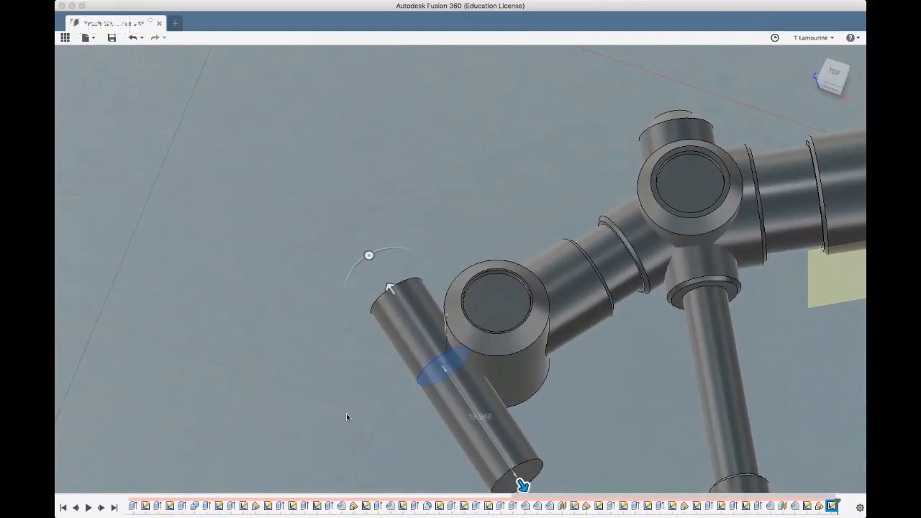
pyautogui.scroll(-2, 346, 414)
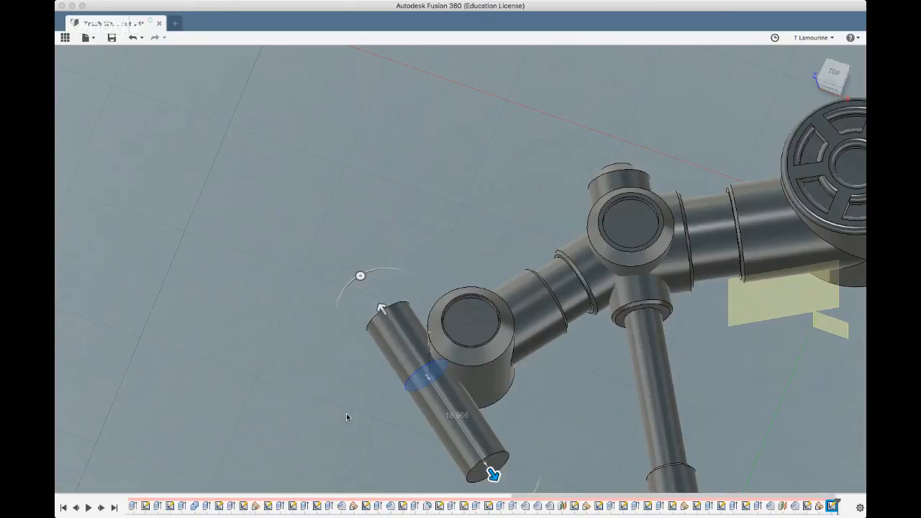
pyautogui.write('15')
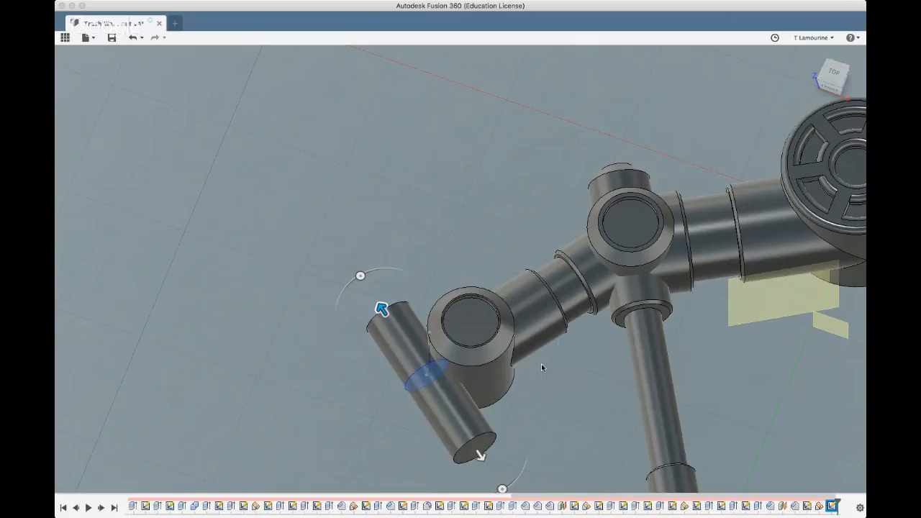
pyautogui.write('12')
pyautogui.press('Return')
# Sketch a concentric 6 mm diameter circle on the rear end face of the new cross cylinder
pyautogui.keyDown('shift'); pyautogui.moveTo(376, 404); pyautogui.dragTo(434, 301, button='middle'); pyautogui.keyUp('shift')
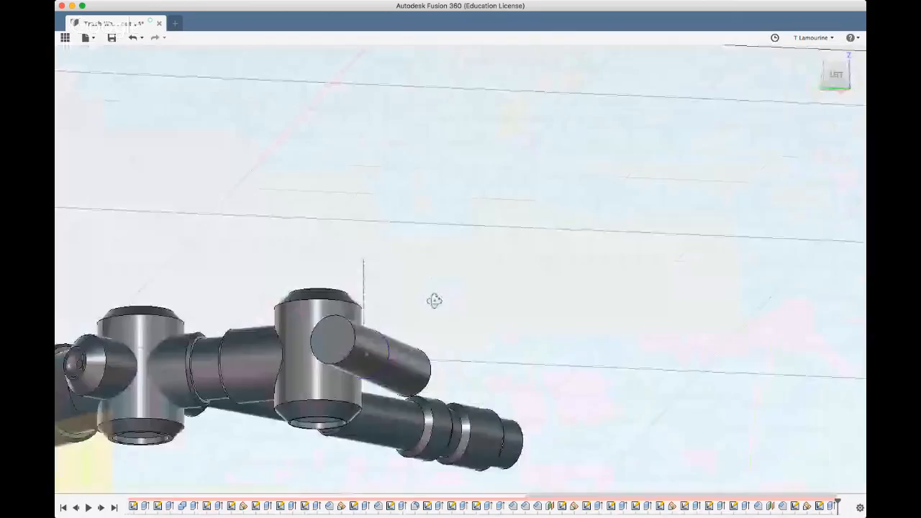
pyautogui.click(330, 340)
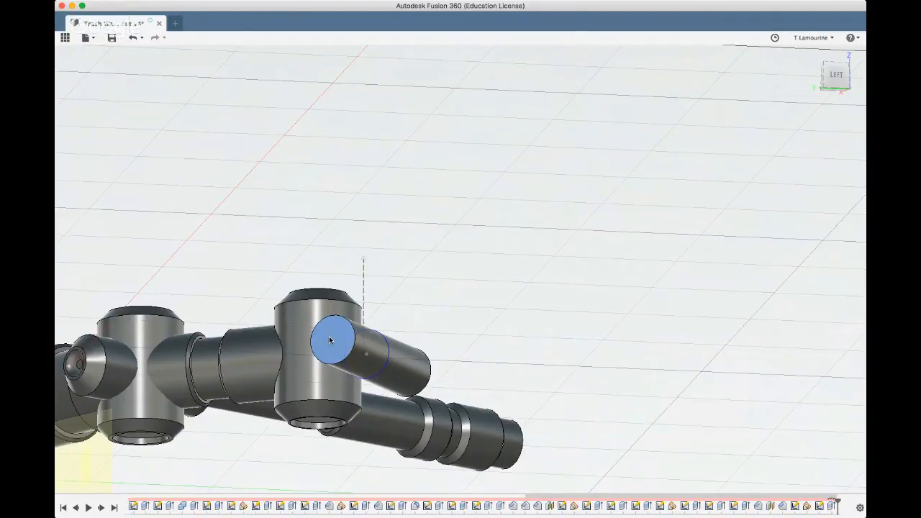
pyautogui.click(330, 340)
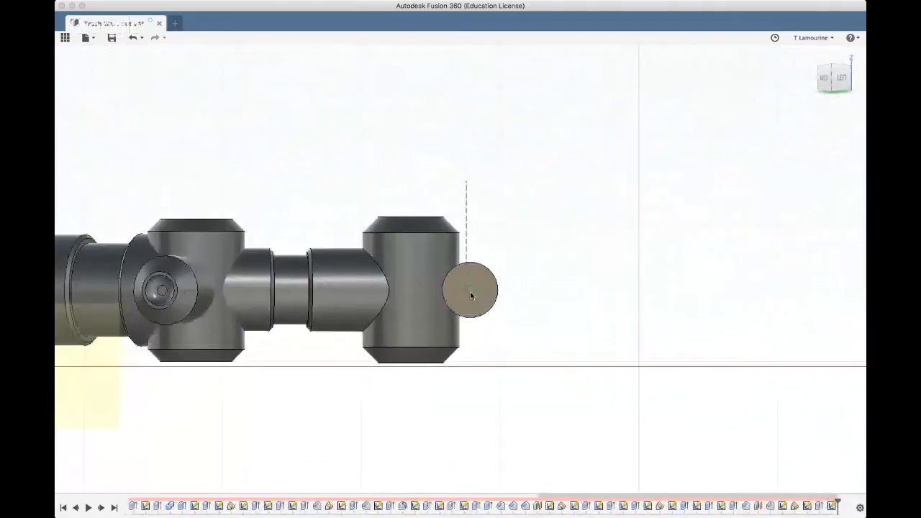
pyautogui.scroll(3, 470, 292)
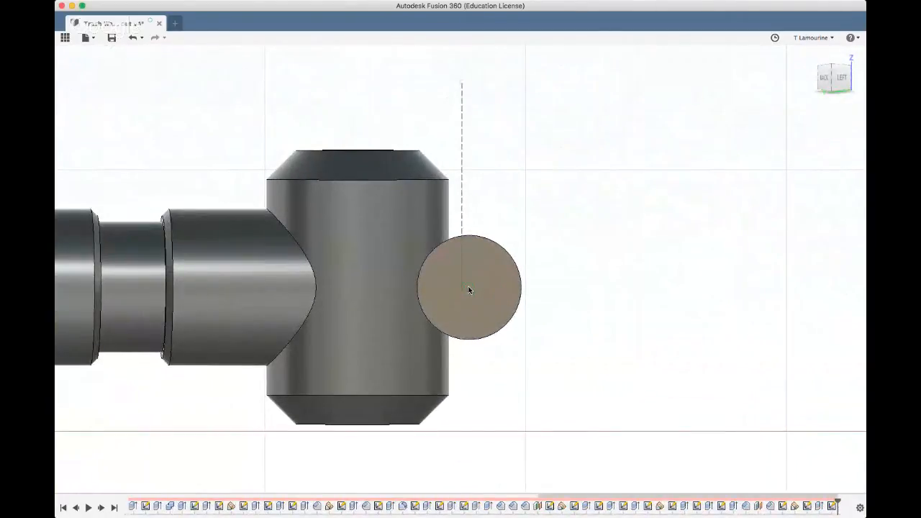
pyautogui.press('c')
pyautogui.click(468, 288)
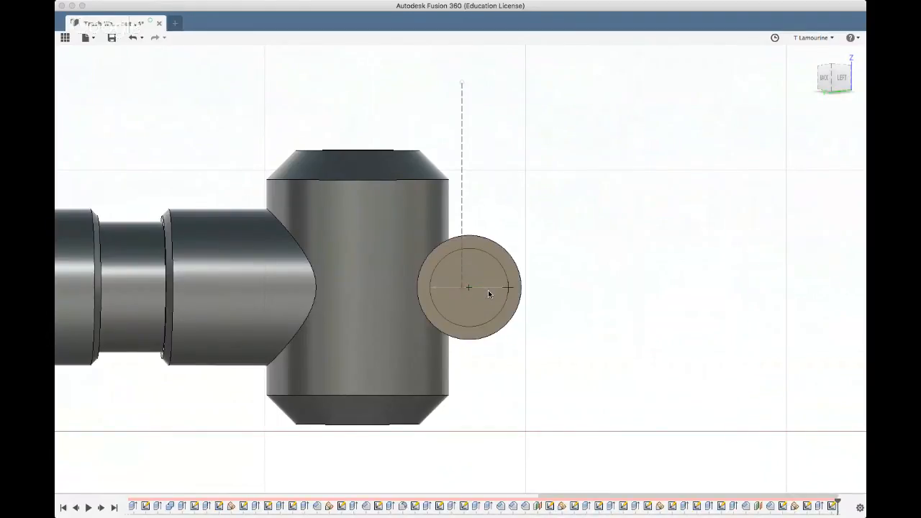
pyautogui.press('Return')
# Extrude the 6 mm circle 2.5 mm outward as a boss on the cross cylinder's rear end
pyautogui.click(476, 265)
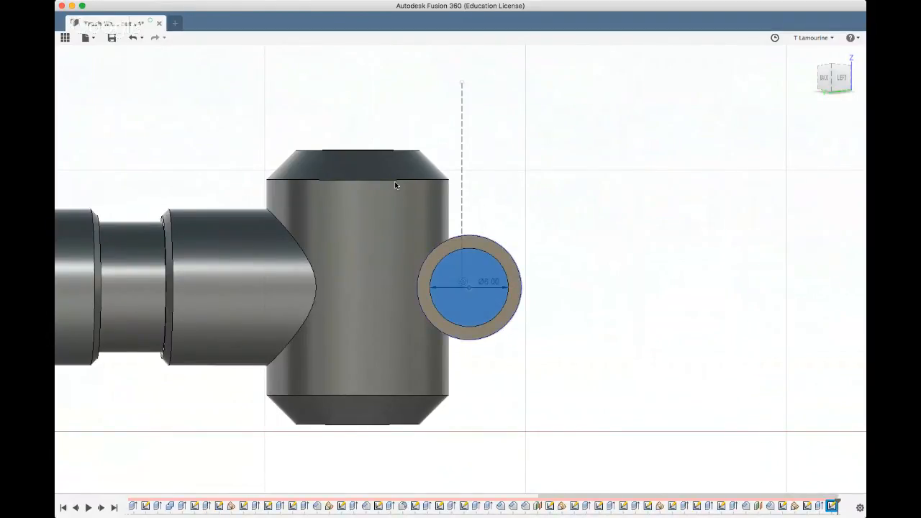
pyautogui.click(303, 59)
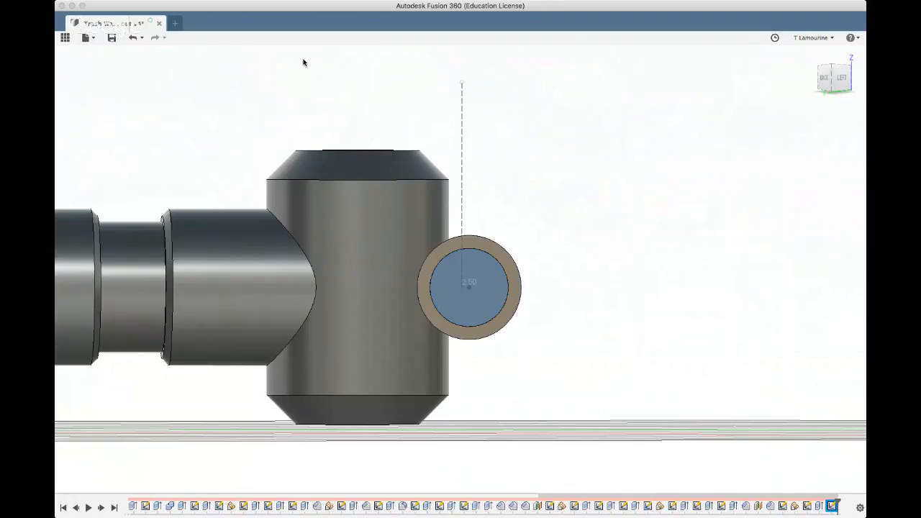
pyautogui.press('Return')
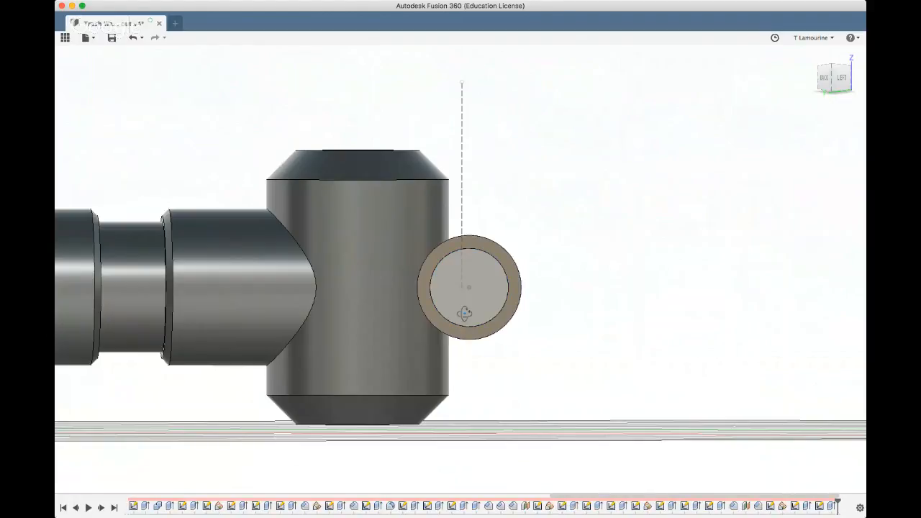
# Sketch a concentric 3 mm diameter circle on the boss's end face
pyautogui.click(444, 293)
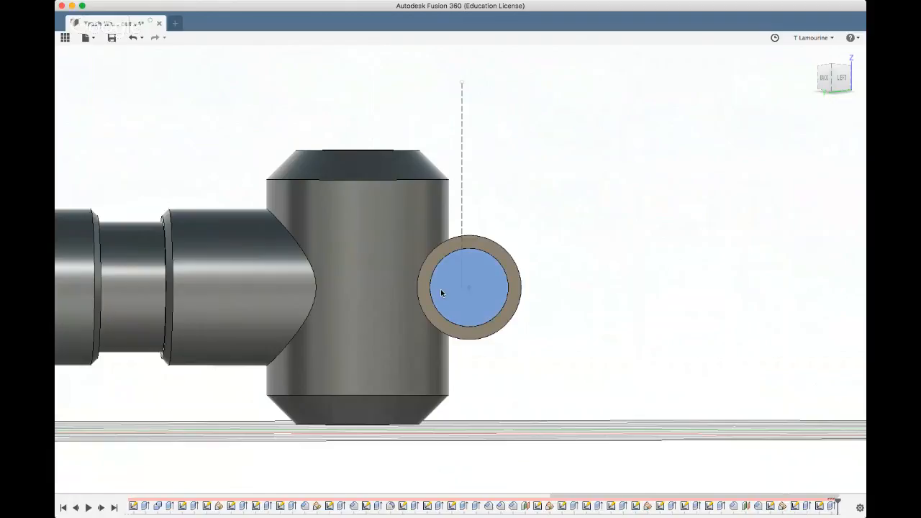
pyautogui.click(190, 55)
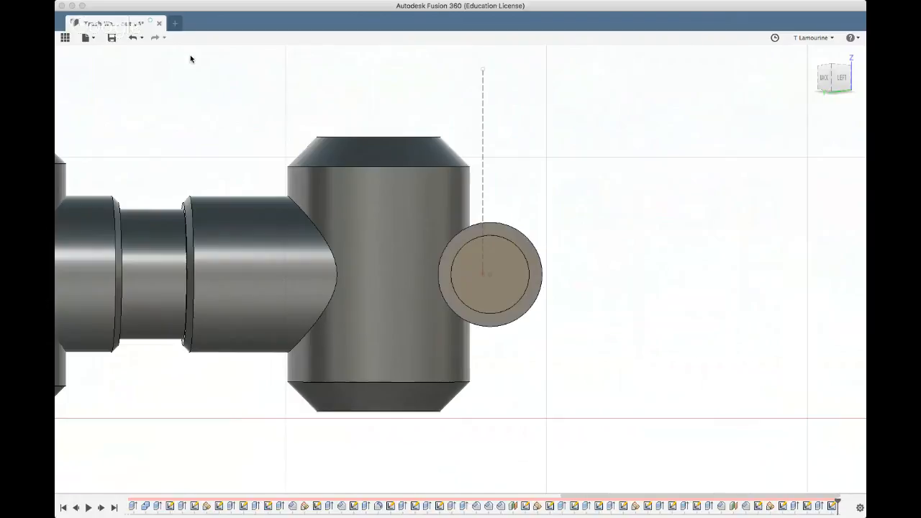
pyautogui.click(490, 274)
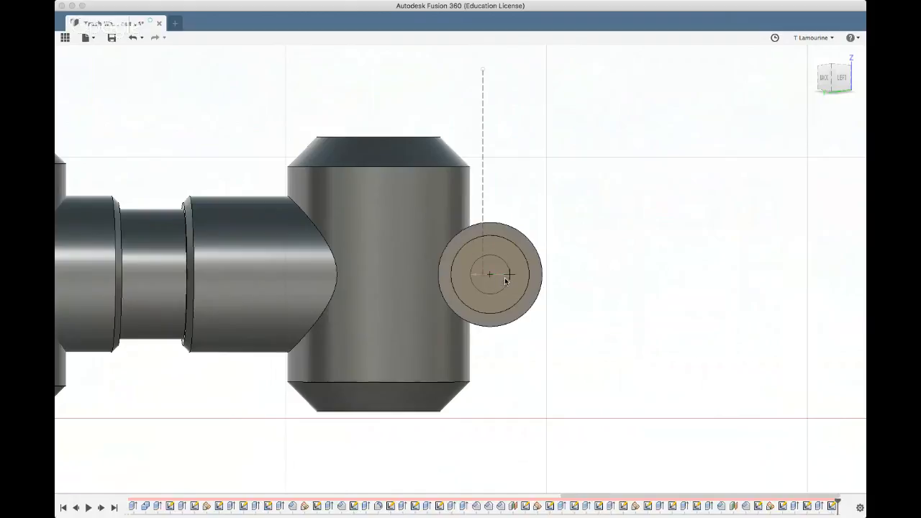
pyautogui.click(507, 280)
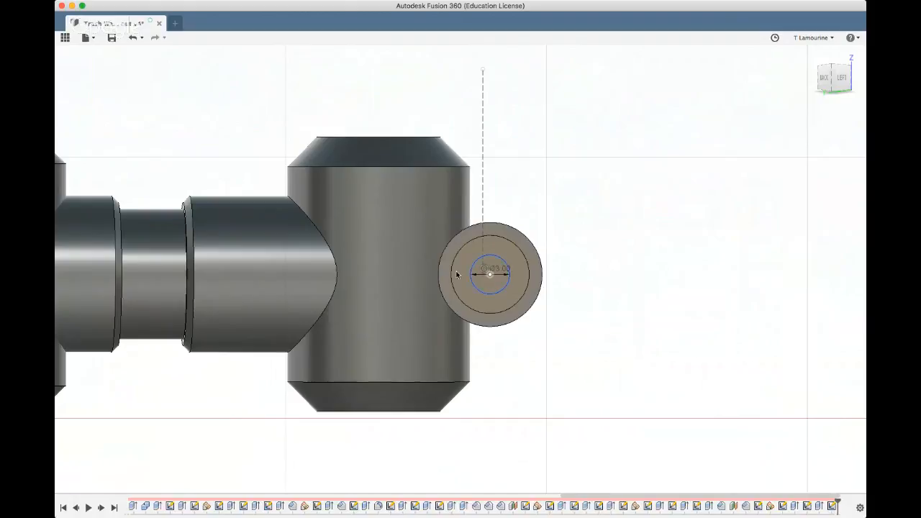
# Cut the small inner circle 1.5 mm deep into the boss's end face
pyautogui.click(494, 265)
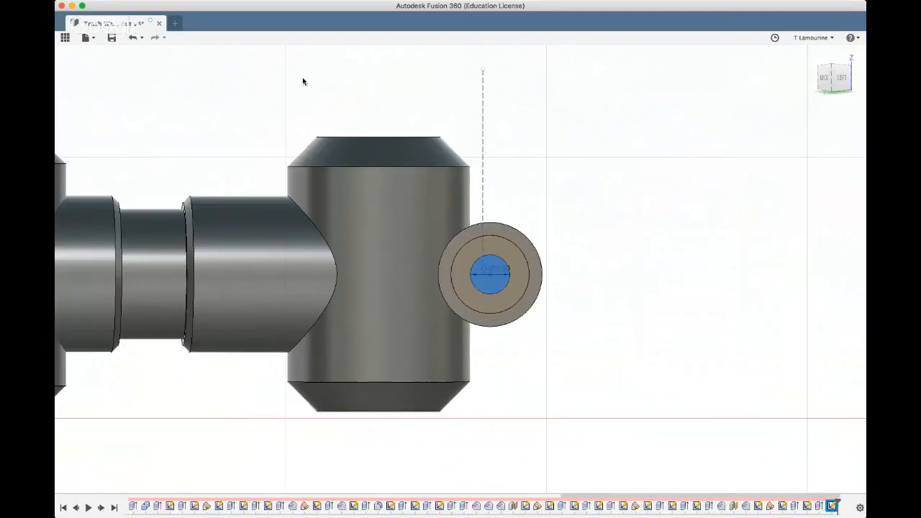
pyautogui.keyDown('shift'); pyautogui.moveTo(603, 240); pyautogui.dragTo(592, 247, button='middle'); pyautogui.keyUp('shift')
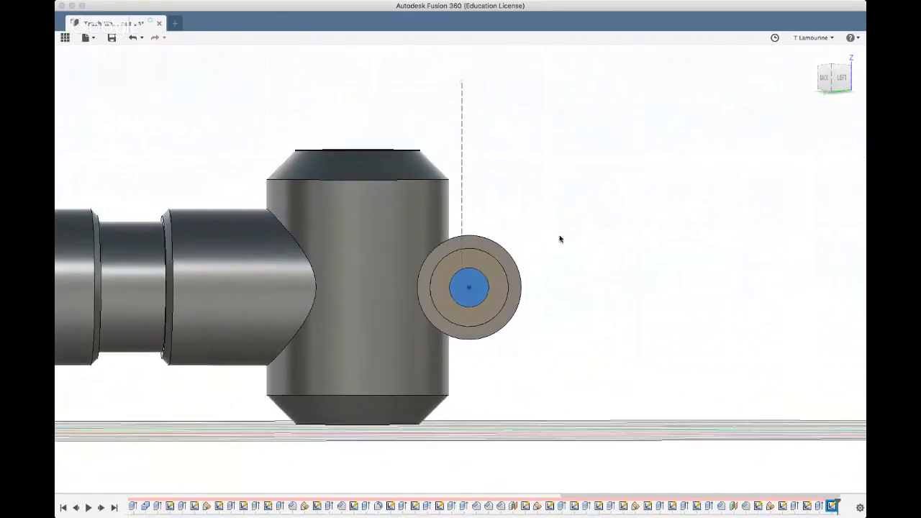
pyautogui.press('e')
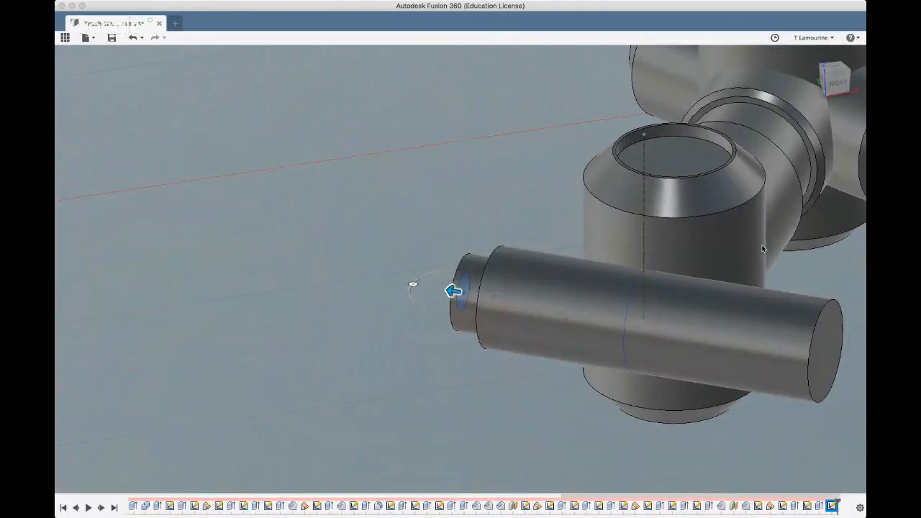
pyautogui.write('-1')
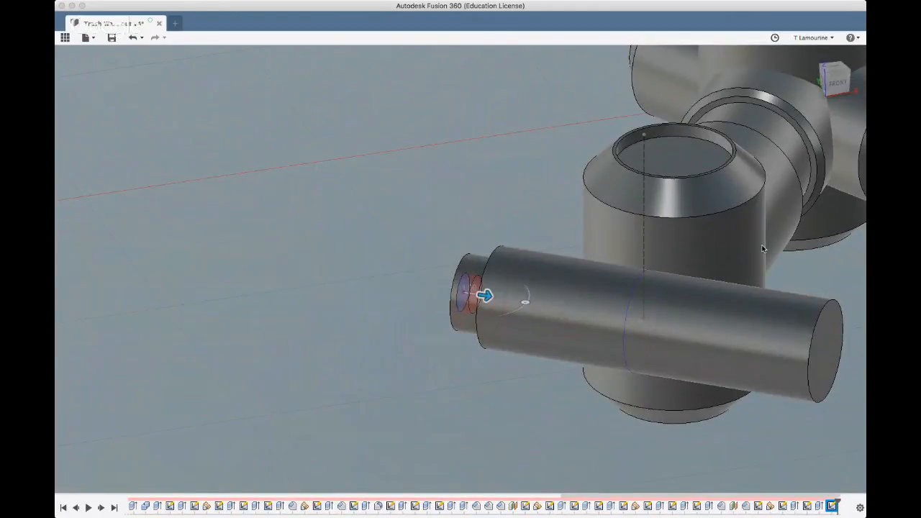
pyautogui.write('.5')
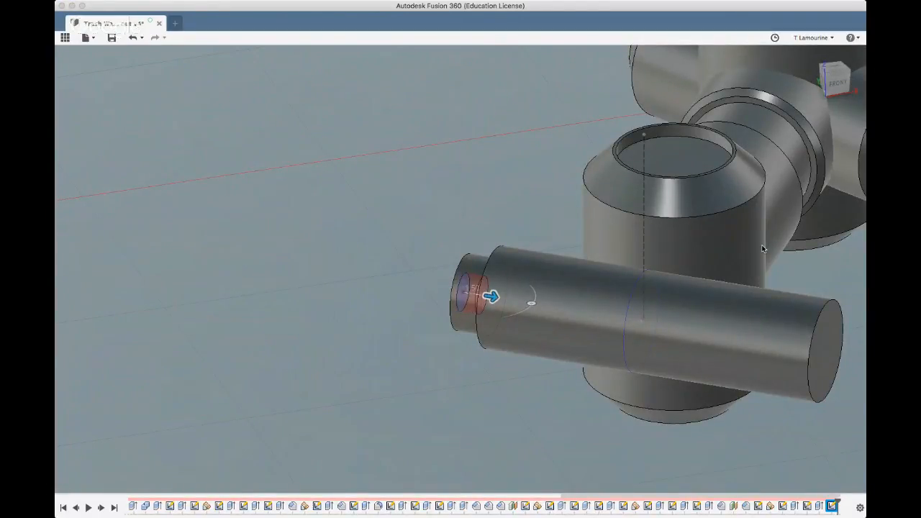
pyautogui.press('Return')
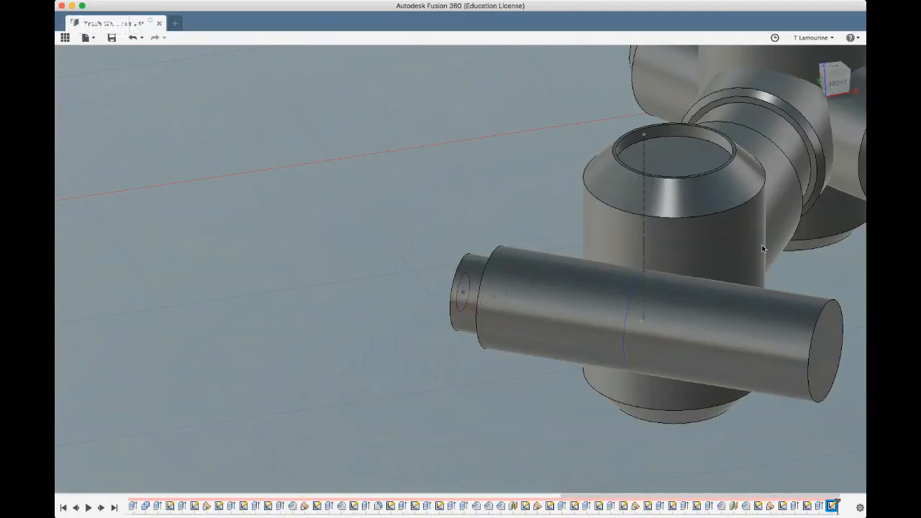
# Fillet the bottom edge of the hole in the boss with a 1.5 mm radius
pyautogui.keyDown('shift'); pyautogui.moveTo(275, 365); pyautogui.dragTo(460, 298, button='middle'); pyautogui.keyUp('shift')
pyautogui.scroll(5, 458, 298)
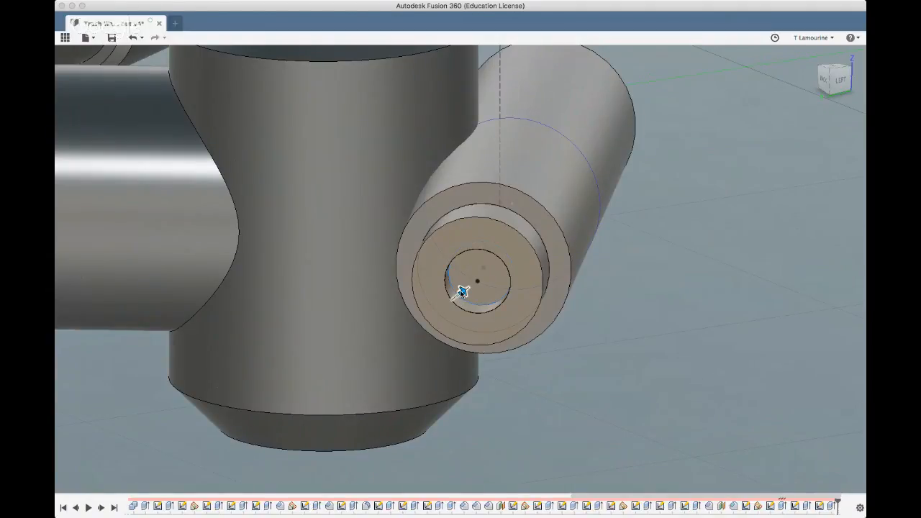
pyautogui.write('1')
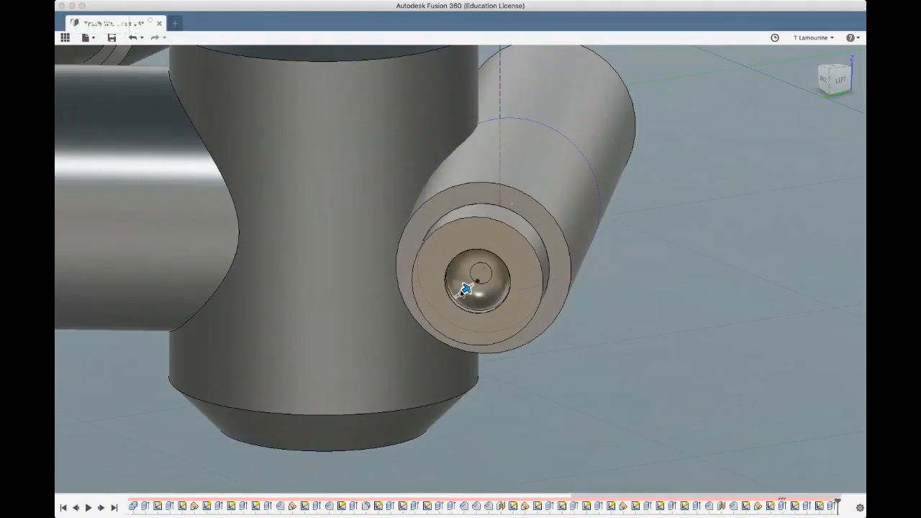
pyautogui.write('.5')
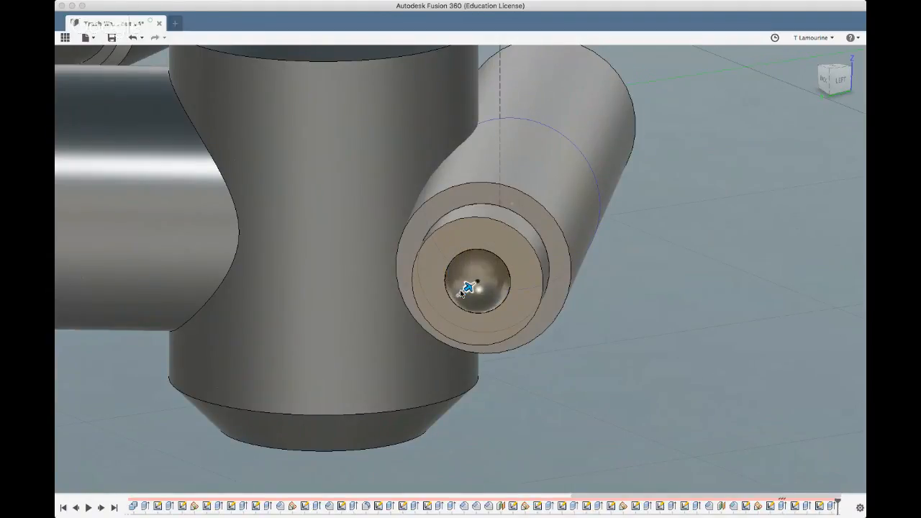
pyautogui.press('Return')
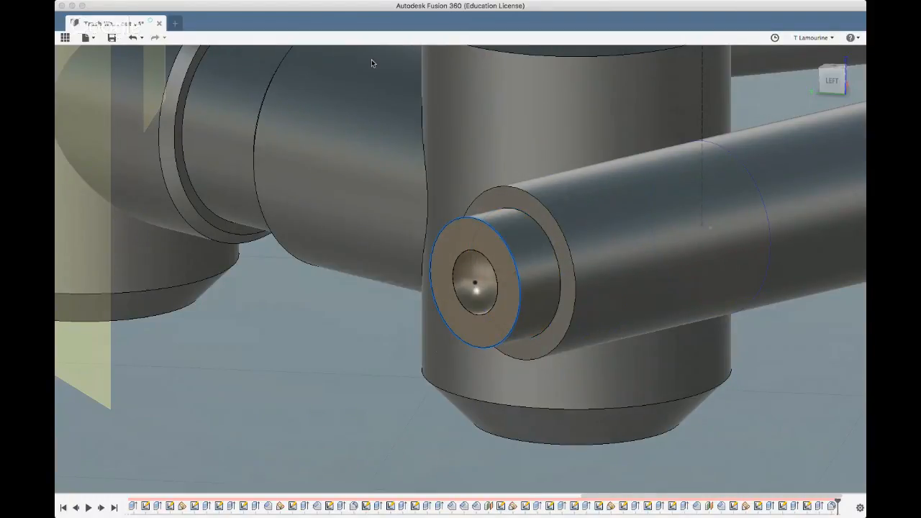
# Fillet the outer edge of the boss's end face with a 0.5 mm radius
pyautogui.click(516, 275)
pyautogui.press('f')
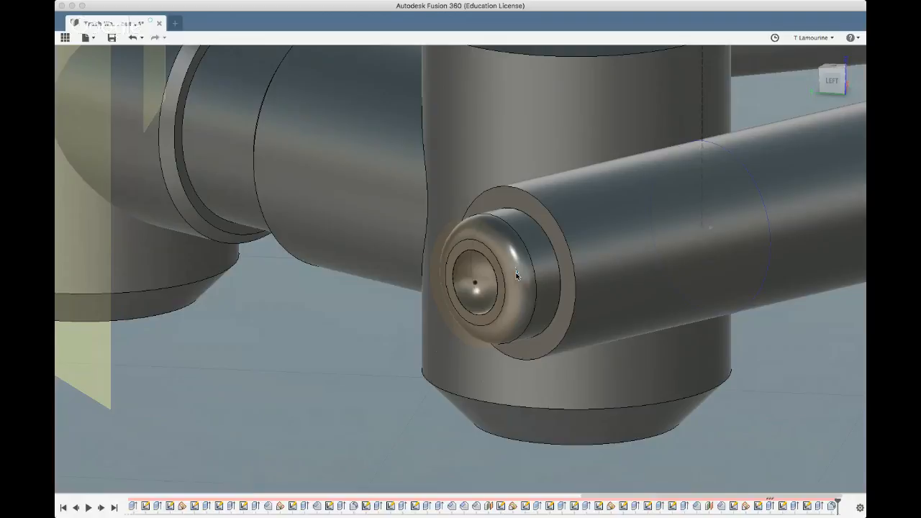
pyautogui.write('5')
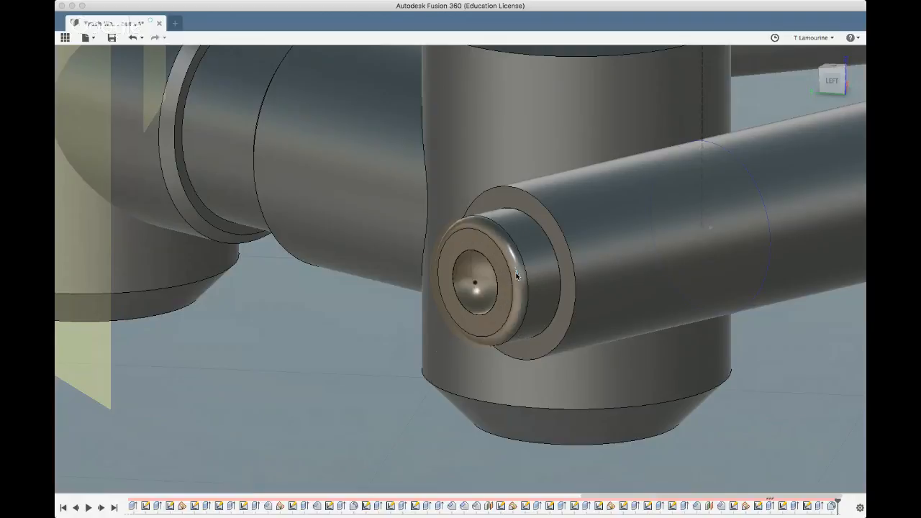
pyautogui.click(819, 325)
# Combine the cross cylinder with the arm segment carrying the end cylinder into one body, using the arm segment as the target
pyautogui.scroll(-3, 289, 370)
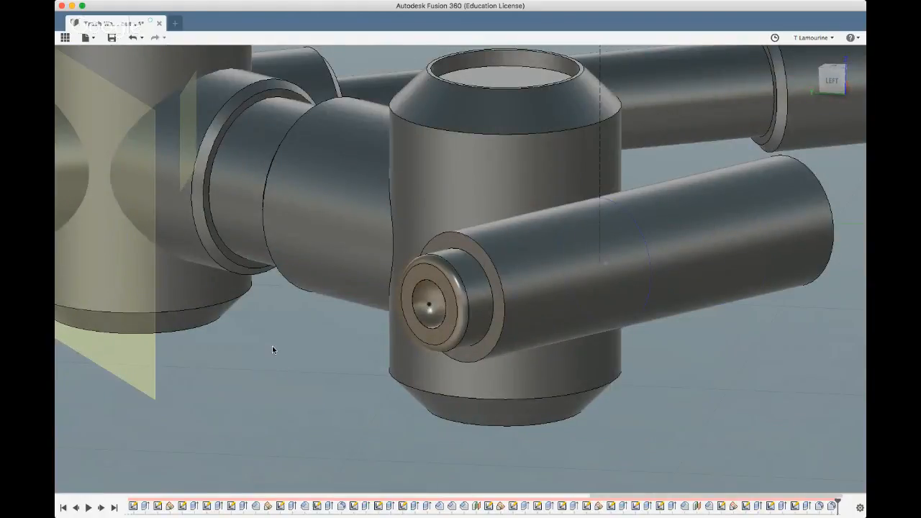
pyautogui.moveTo(272, 350)
pyautogui.keyDown('shift'); pyautogui.mouseDown(button='middle')
pyautogui.moveTo(277, 377)
pyautogui.moveTo(411, 206)
pyautogui.mouseUp(button='middle'); pyautogui.keyUp('shift')
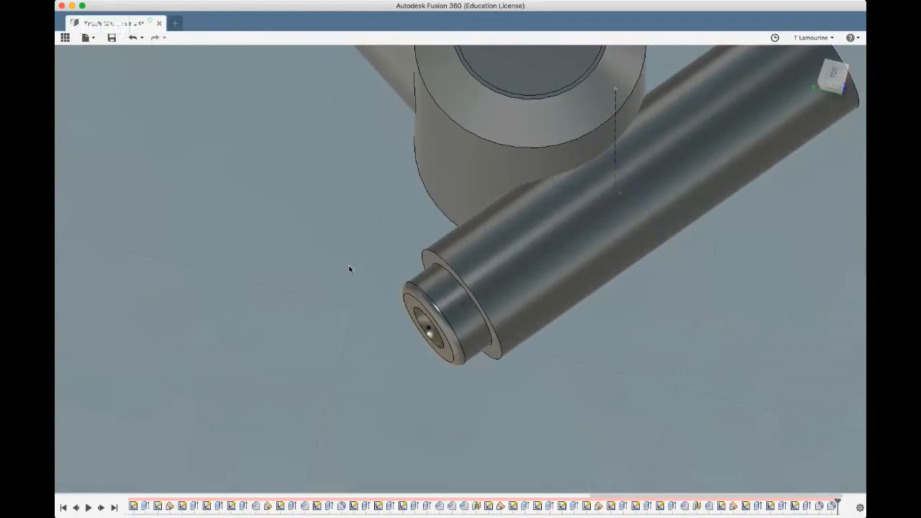
pyautogui.scroll(-3, 349, 270)
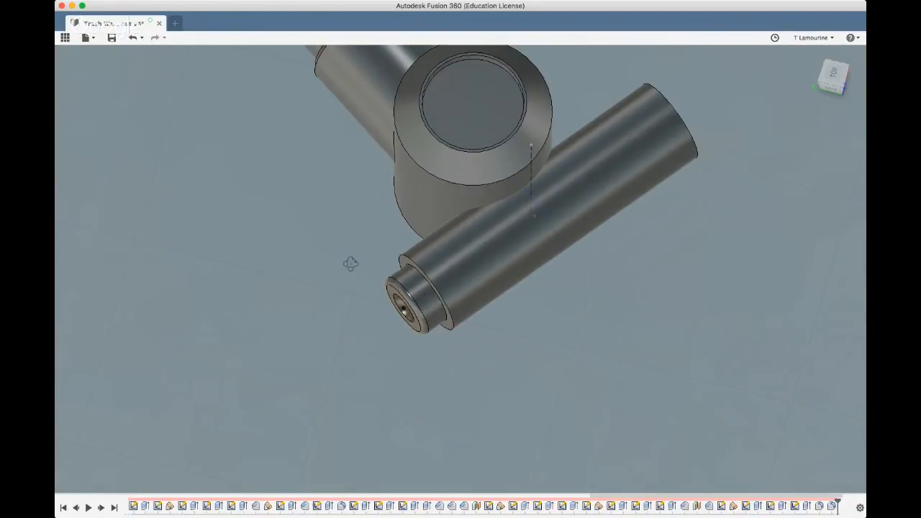
pyautogui.moveTo(351, 263)
pyautogui.keyDown('shift'); pyautogui.mouseDown(button='middle')
pyautogui.moveTo(348, 310)
pyautogui.moveTo(316, 303)
pyautogui.moveTo(354, 267)
pyautogui.mouseUp(button='middle'); pyautogui.keyUp('shift')
pyautogui.scroll(-3, 353, 265)
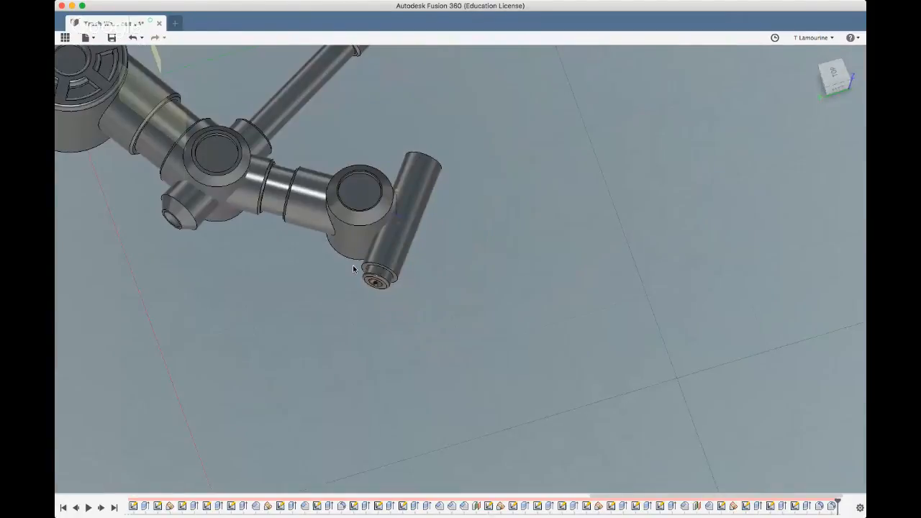
pyautogui.keyDown('shift'); pyautogui.moveTo(545, 311); pyautogui.dragTo(413, 269, button='middle'); pyautogui.keyUp('shift')
pyautogui.click(437, 336)
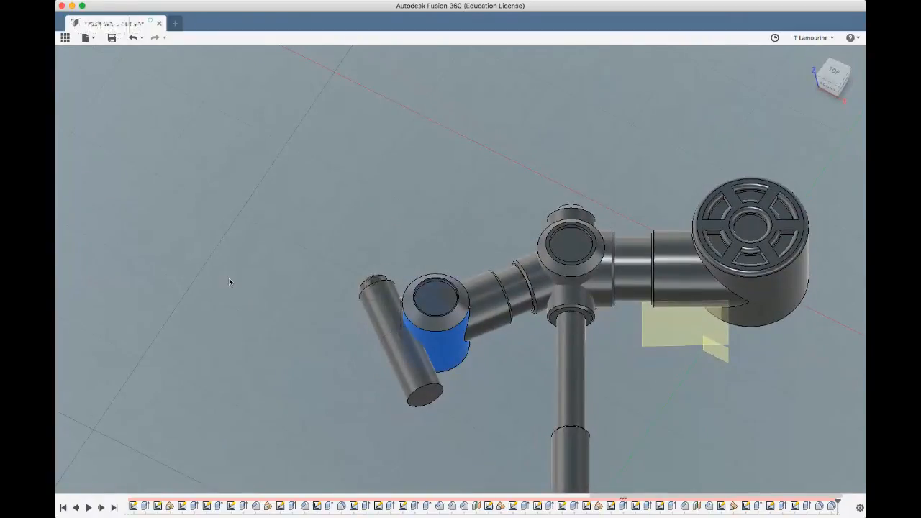
pyautogui.click(79, 163)
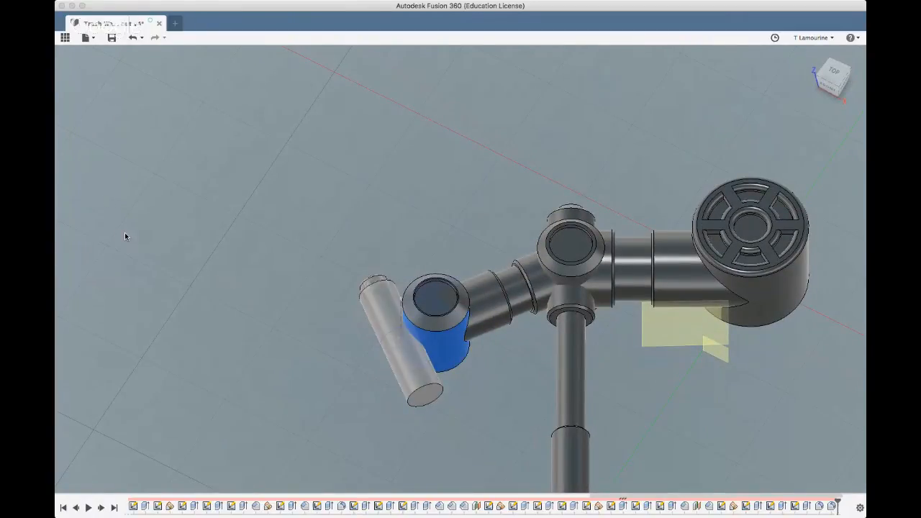
pyautogui.click(119, 239)
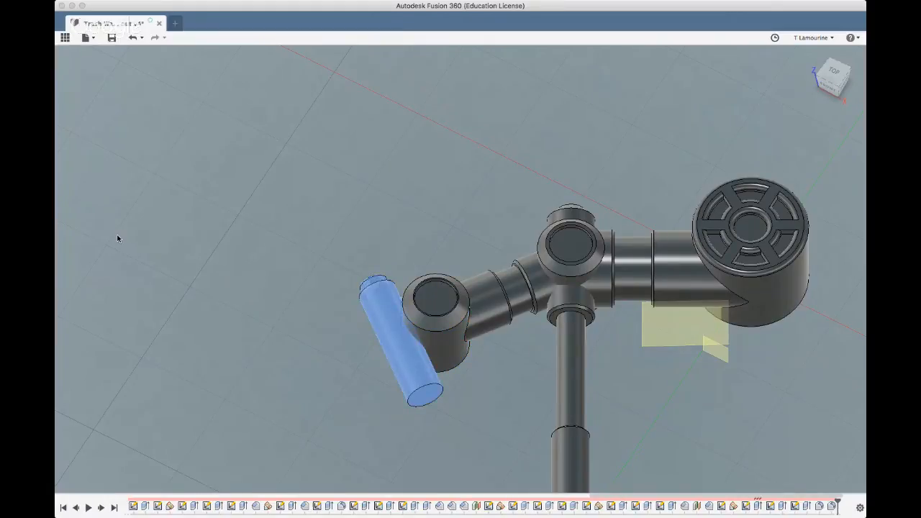
pyautogui.click(122, 224)
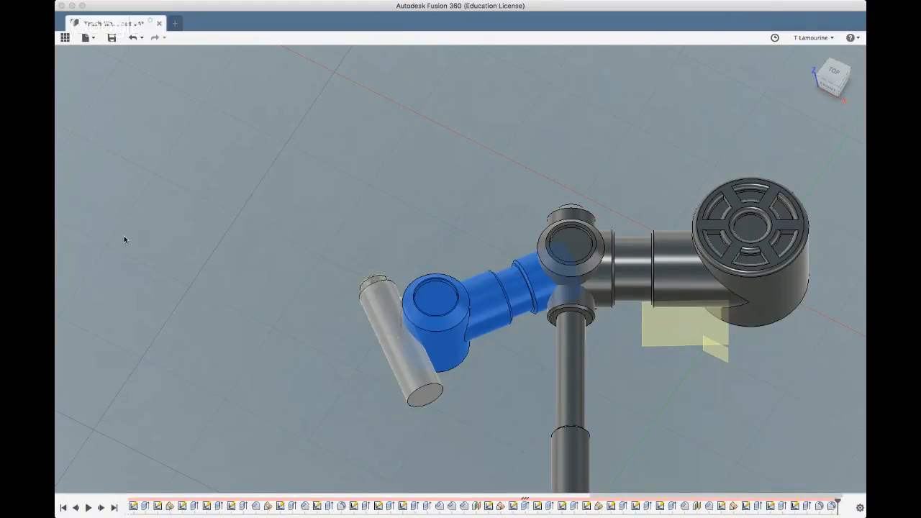
pyautogui.keyDown('shift'); pyautogui.click(124, 240); pyautogui.keyUp('shift')
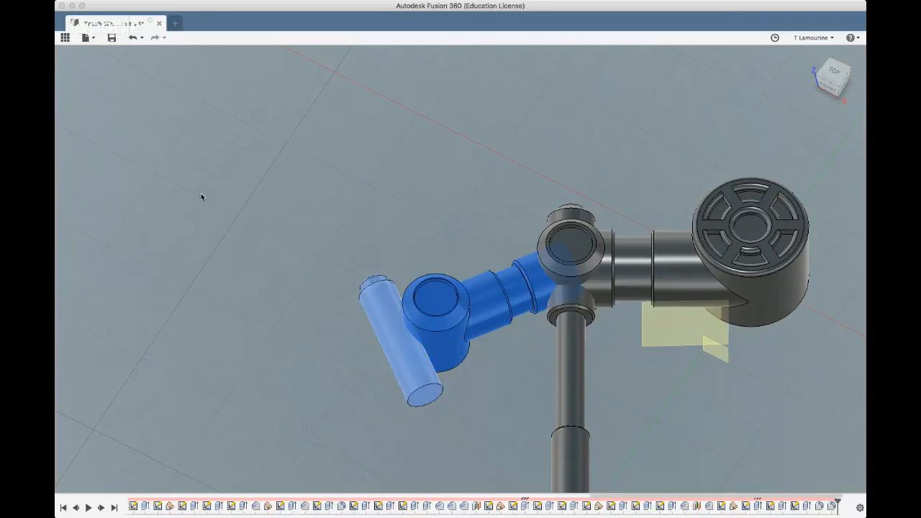
pyautogui.click(376, 81)
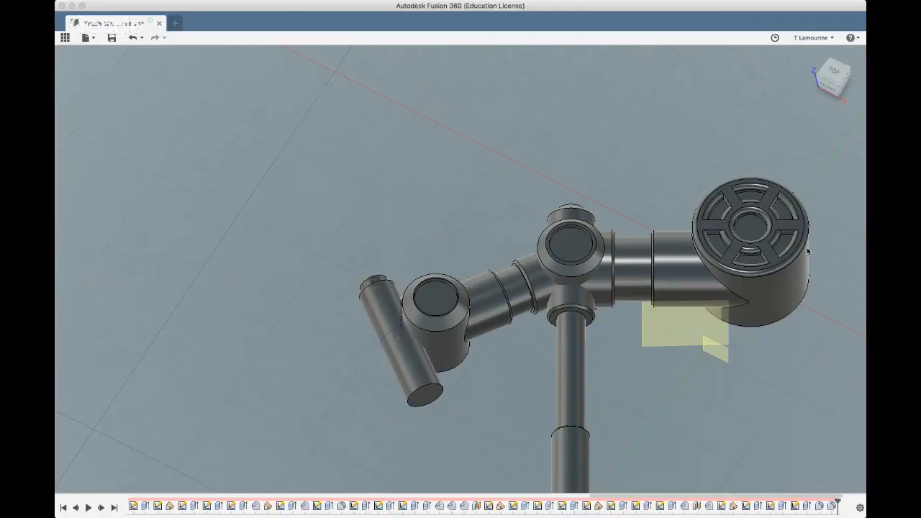
pyautogui.click(436, 341)
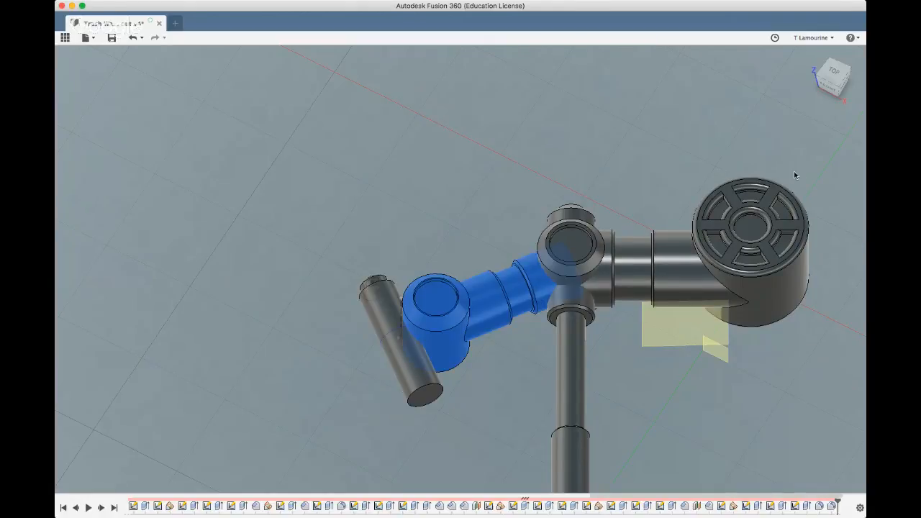
pyautogui.keyDown('shift'); pyautogui.click(423, 373); pyautogui.keyUp('shift')
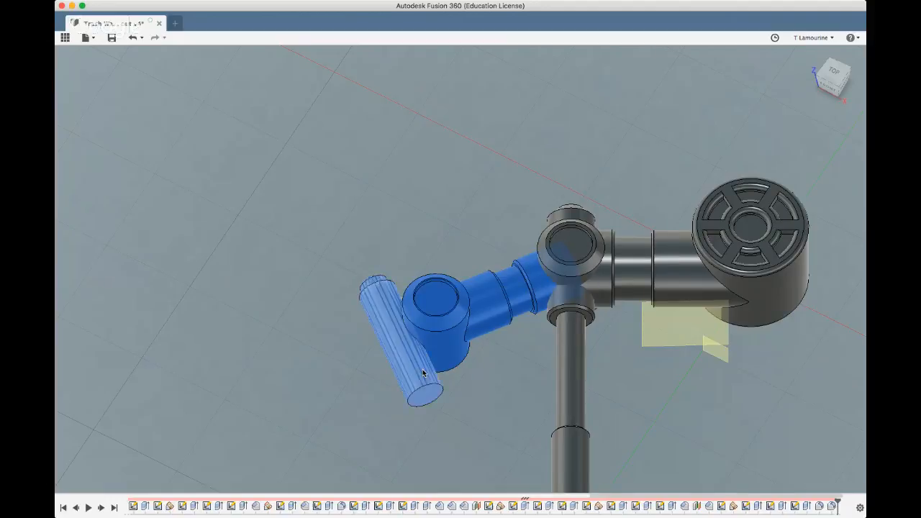
pyautogui.click(790, 255)
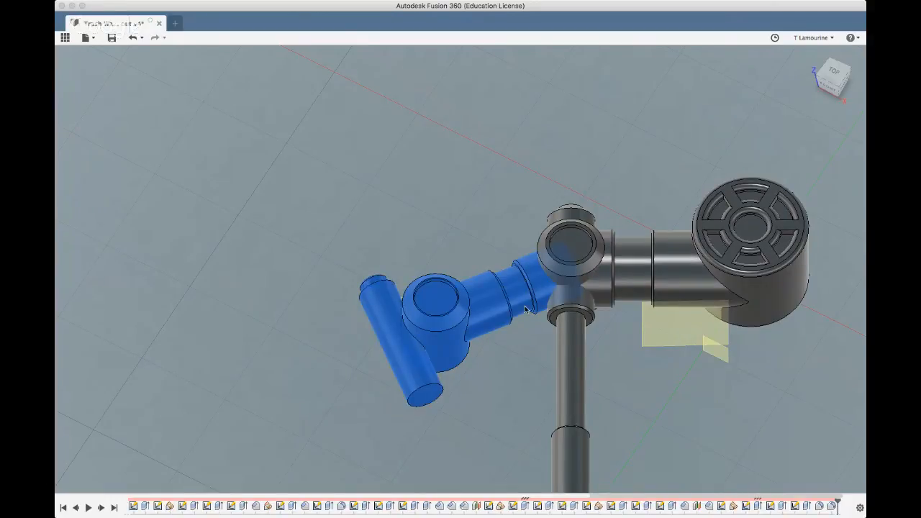
# Fillet the seam where the cross cylinder meets the end cylinder with a large radius, forming a broad blend
pyautogui.scroll(3, 382, 338)
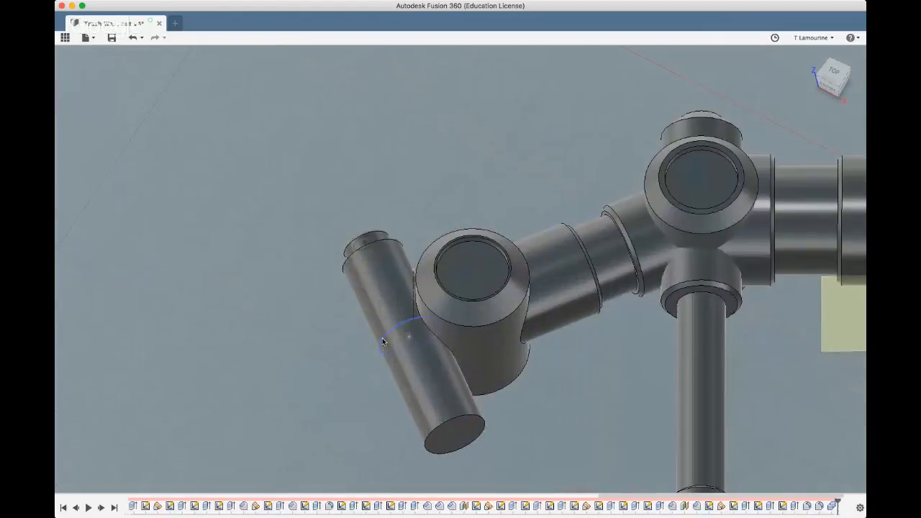
pyautogui.scroll(4, 467, 331)
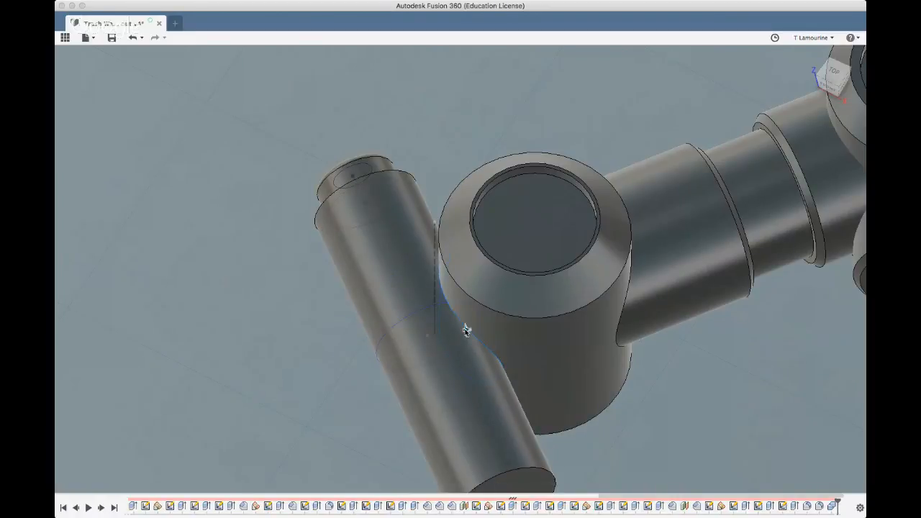
pyautogui.click(463, 328)
pyautogui.moveTo(457, 325); pyautogui.dragTo(450, 321)
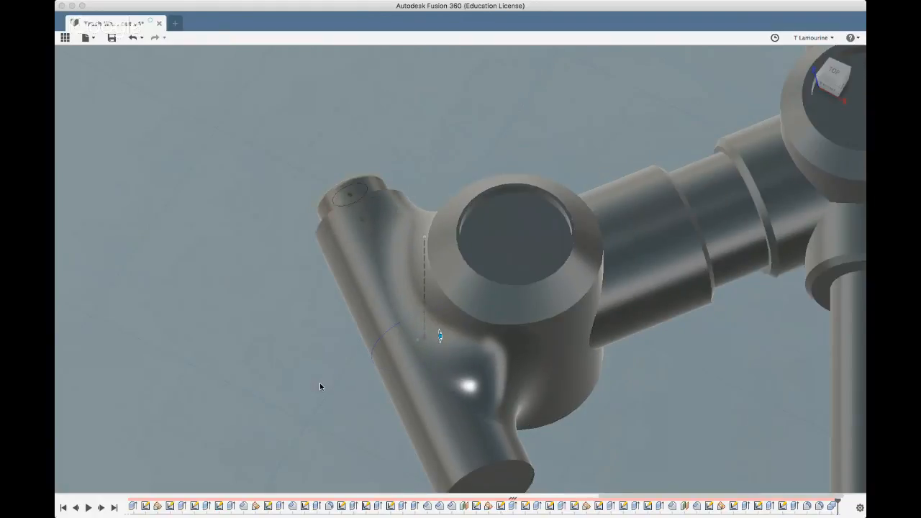
pyautogui.scroll(-4, 321, 387)
pyautogui.keyDown('shift'); pyautogui.moveTo(321, 387); pyautogui.dragTo(347, 365, button='middle'); pyautogui.keyUp('shift')
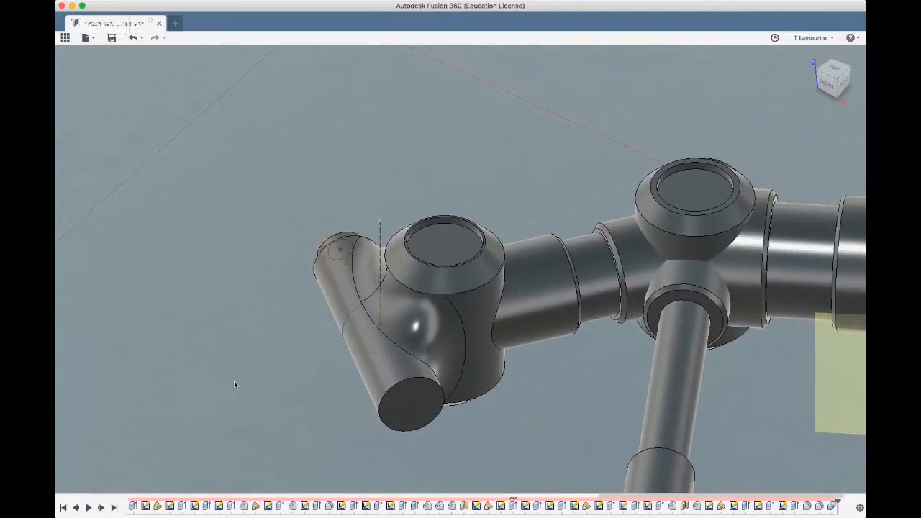
# Chamfer the outer edge of the cross cylinder's end face around the boss by a small distance
pyautogui.scroll(-2, 250, 381)
pyautogui.keyDown('shift'); pyautogui.moveTo(250, 383); pyautogui.dragTo(398, 364, button='middle'); pyautogui.keyUp('shift')
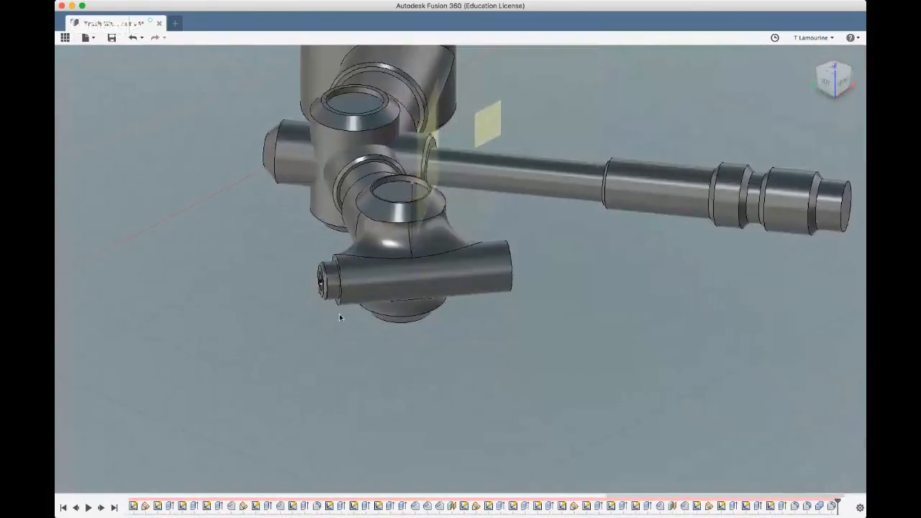
pyautogui.scroll(5, 339, 314)
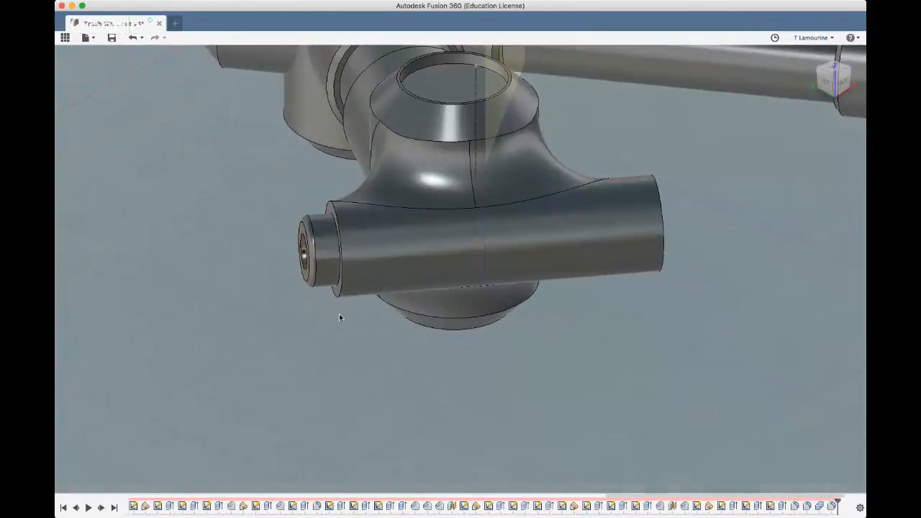
pyautogui.click(343, 276)
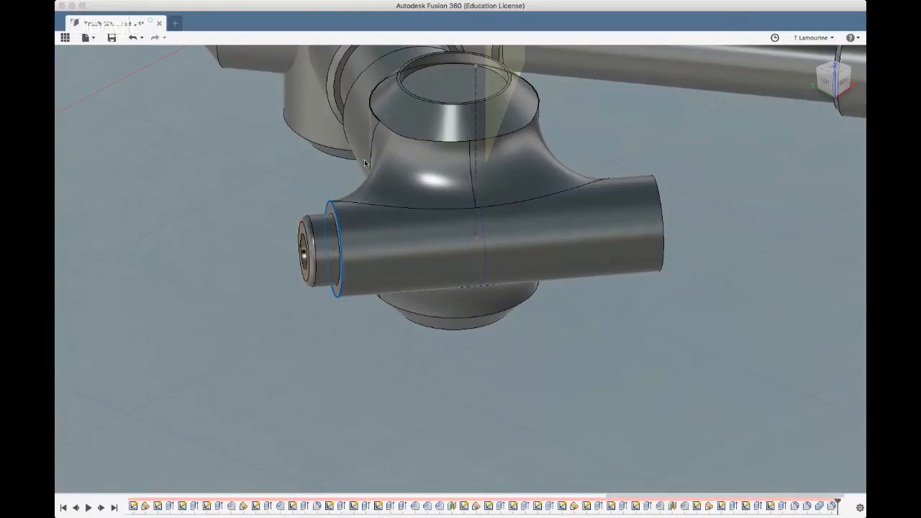
pyautogui.press('Escape')
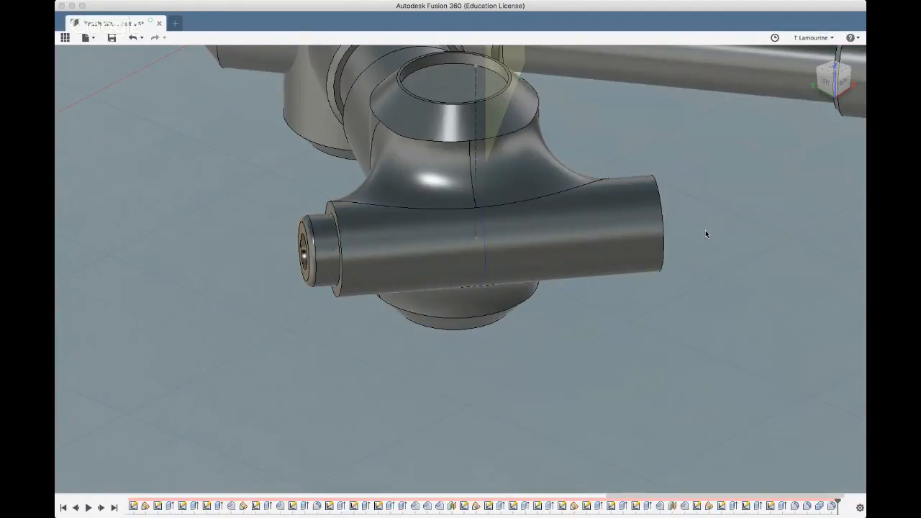
pyautogui.click(342, 287)
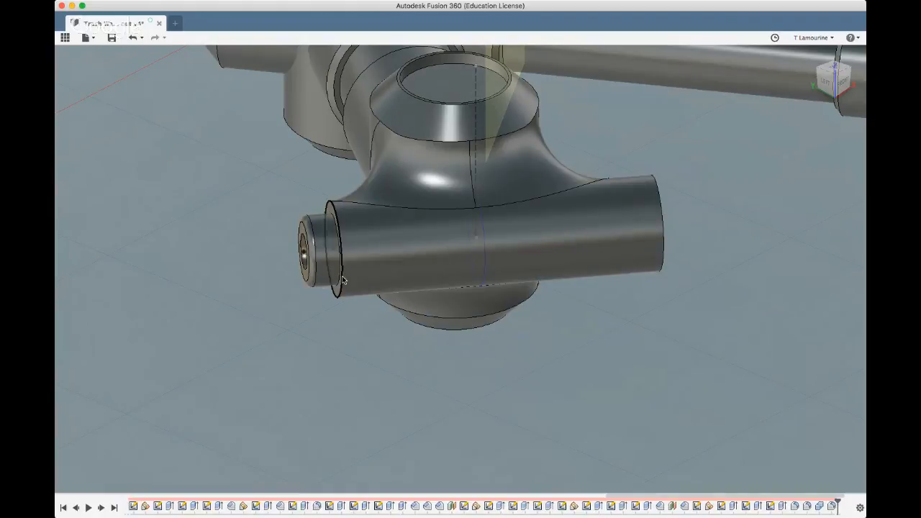
pyautogui.click(342, 280)
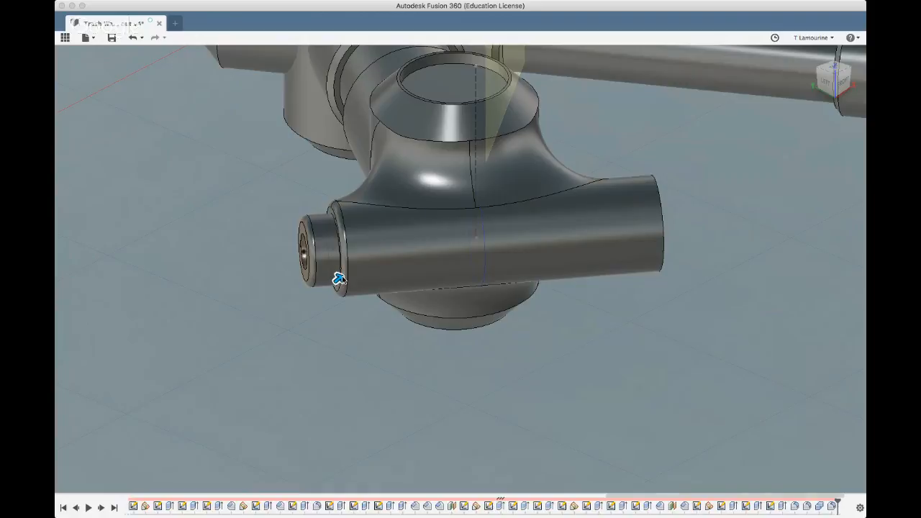
pyautogui.press('Return')
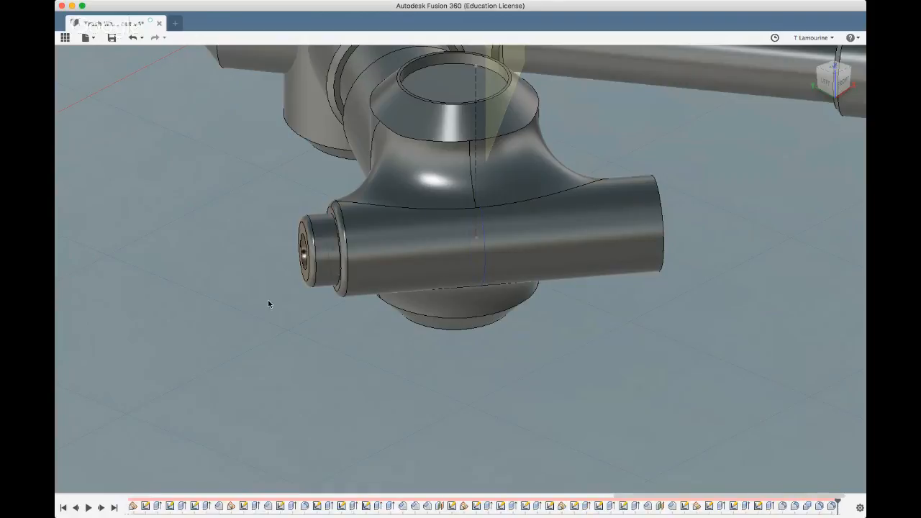
# Roll the model history back to just after the cross cylinder's extrusion, ahead of its boss, combine and blend features
pyautogui.keyDown('shift'); pyautogui.moveTo(269, 303); pyautogui.dragTo(238, 288, button='middle'); pyautogui.keyUp('shift')
pyautogui.scroll(-5, 238, 288)
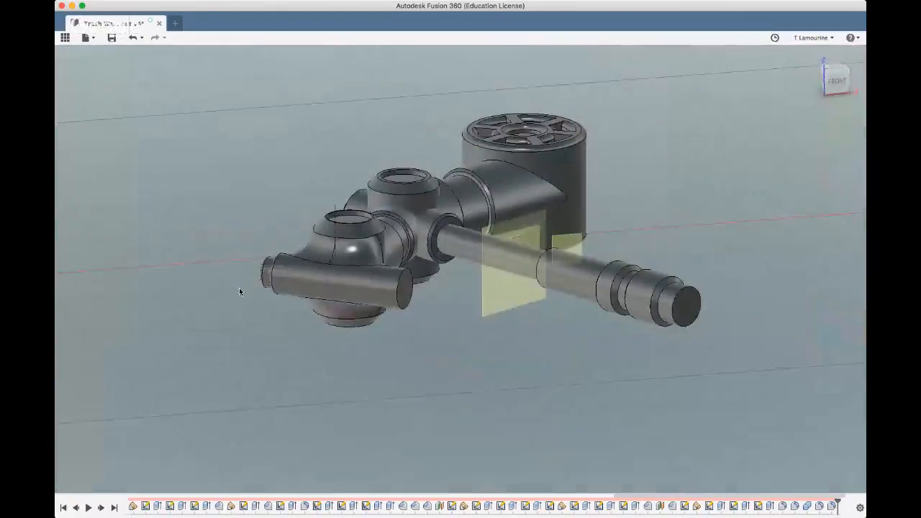
pyautogui.keyDown('shift'); pyautogui.moveTo(386, 389); pyautogui.dragTo(338, 378, button='middle'); pyautogui.keyUp('shift')
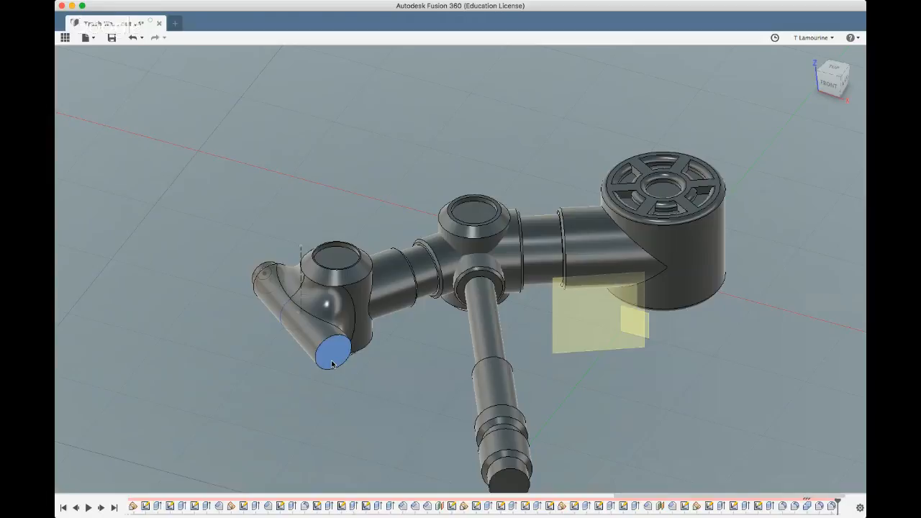
pyautogui.click(332, 364)
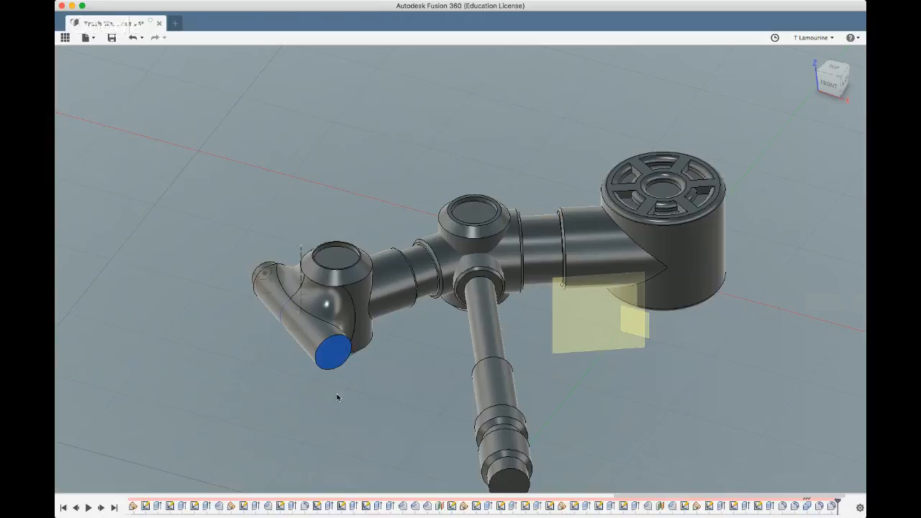
pyautogui.click(770, 506)
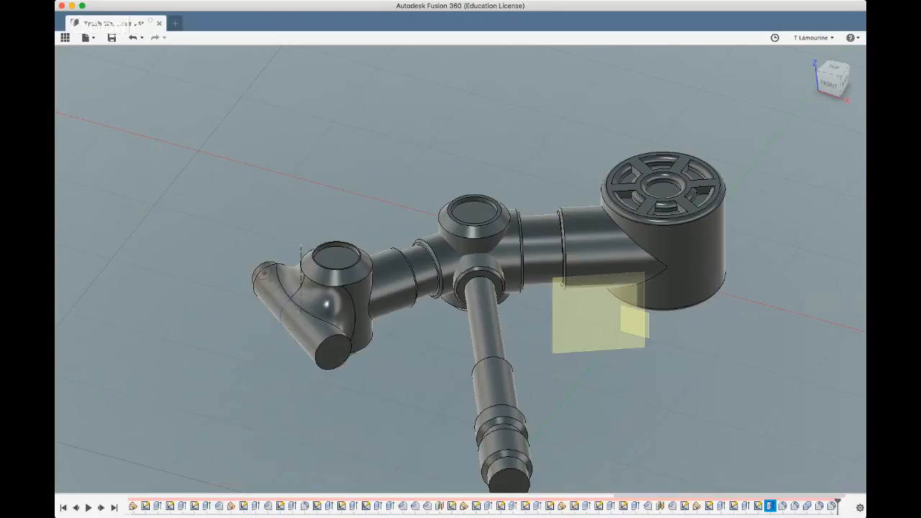
pyautogui.click(77, 508)
pyautogui.click(77, 508)
pyautogui.click(77, 508)
pyautogui.click(77, 508)
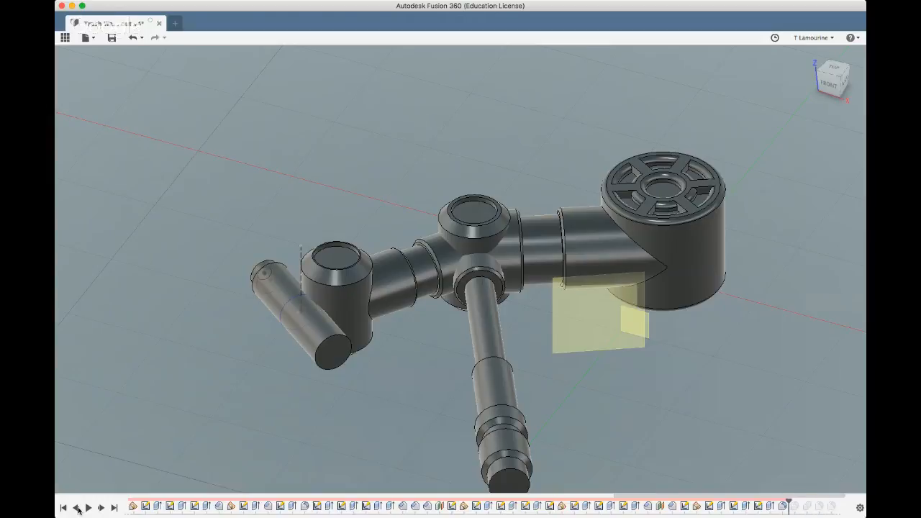
pyautogui.click(77, 508)
pyautogui.click(77, 509)
pyautogui.click(77, 508)
pyautogui.click(77, 508)
pyautogui.click(77, 508)
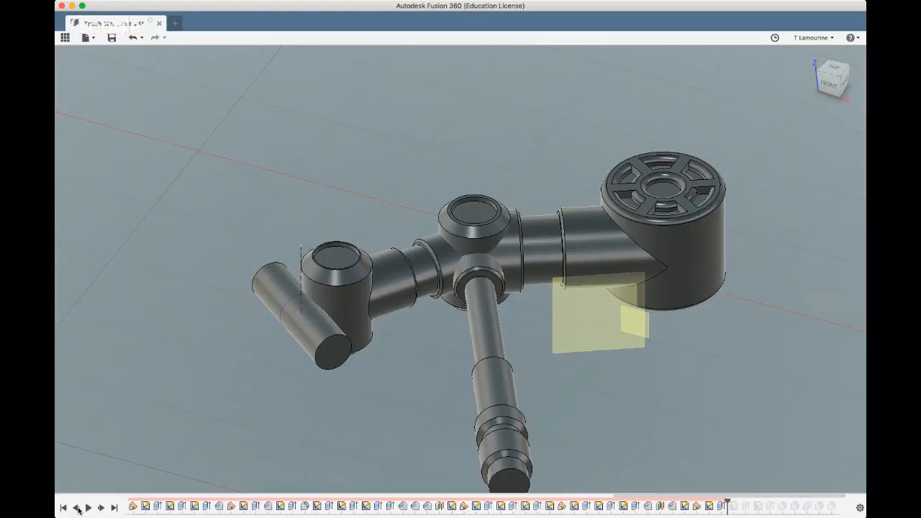
pyautogui.click(77, 508)
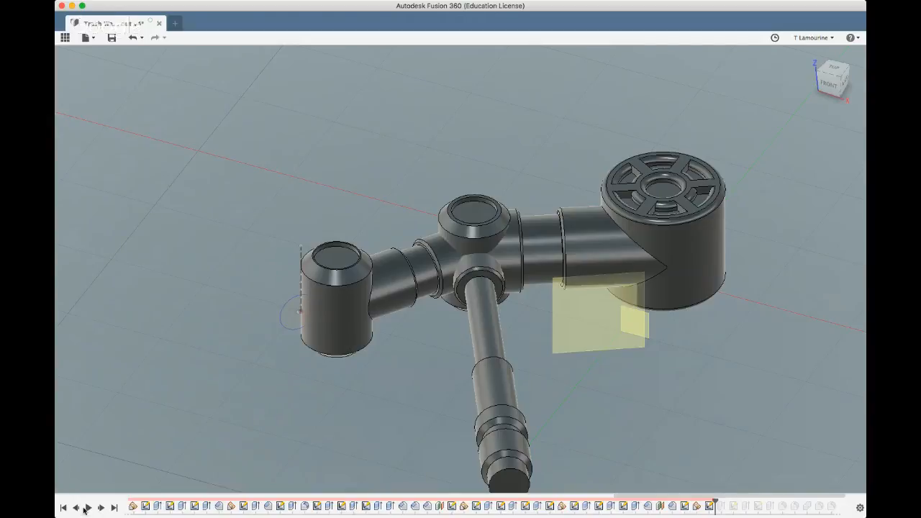
pyautogui.click(100, 508)
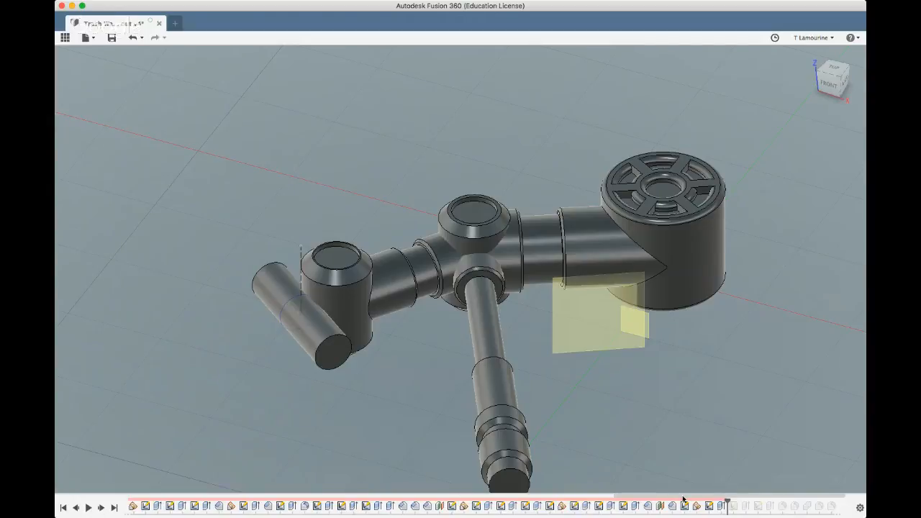
# Set the cross cylinder's extrusion distance on the side without the boss to 42 mm and restore the full model history
pyautogui.click(721, 506)
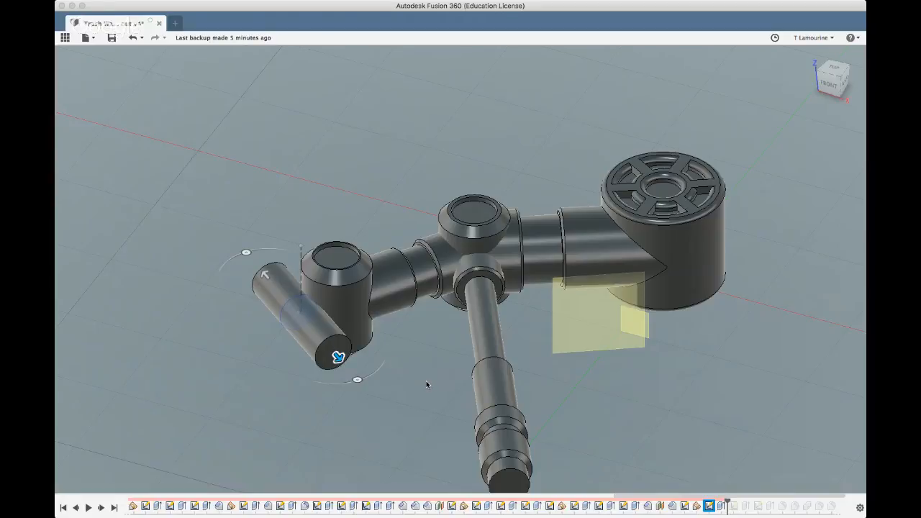
pyautogui.write('42')
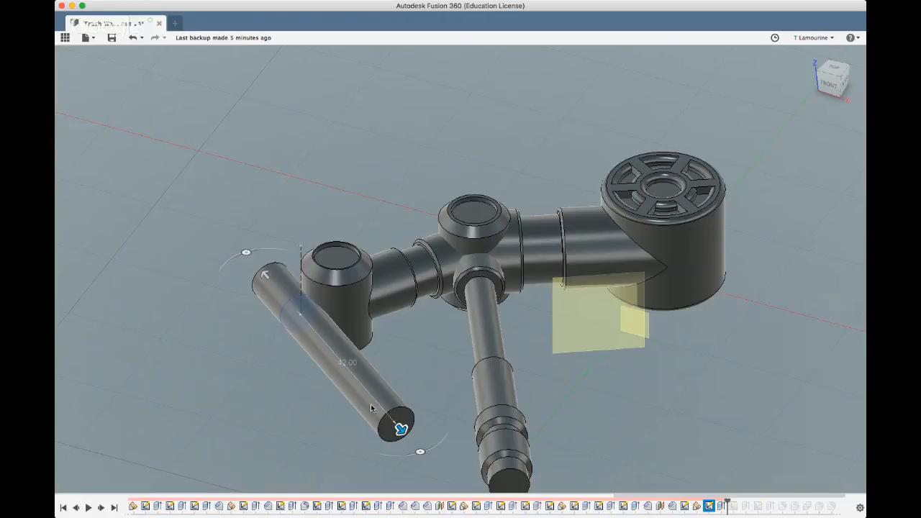
pyautogui.press('Return')
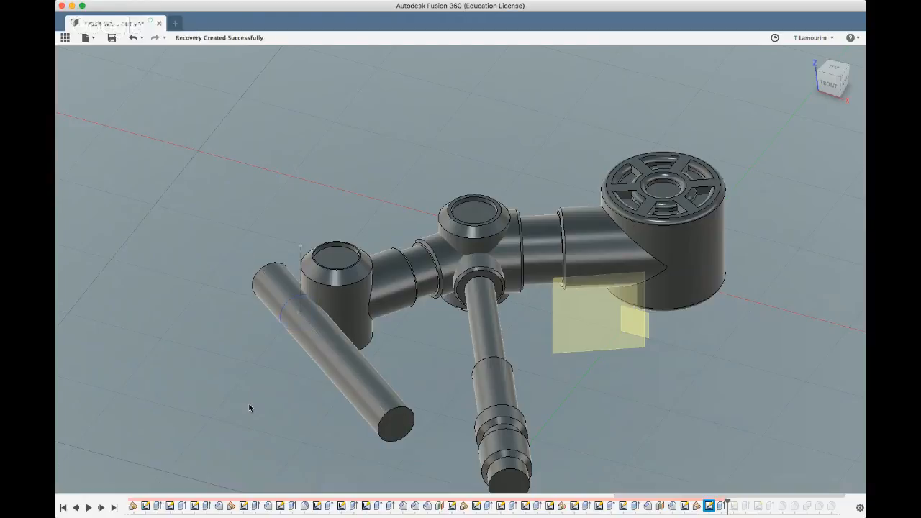
pyautogui.click(115, 508)
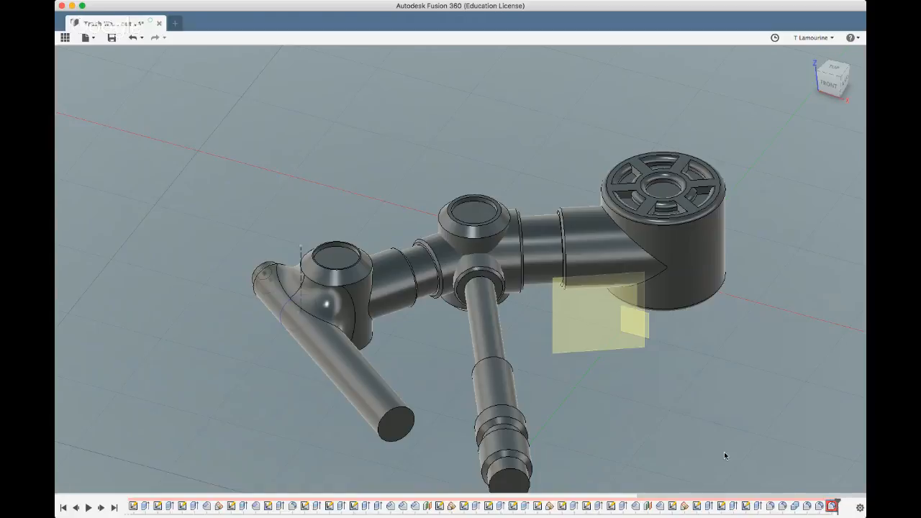
# Sketch a 10 mm diameter circle centred on the plain end face of the lengthened cross cylinder
pyautogui.keyDown('shift'); pyautogui.moveTo(647, 381); pyautogui.dragTo(691, 411, button='middle'); pyautogui.keyUp('shift')
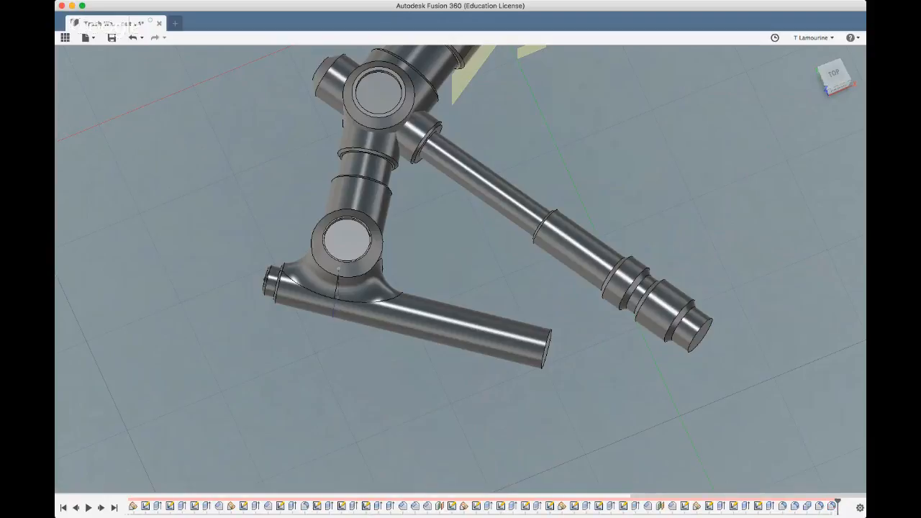
pyautogui.keyDown('shift'); pyautogui.moveTo(370, 396); pyautogui.dragTo(340, 381, button='middle'); pyautogui.keyUp('shift')
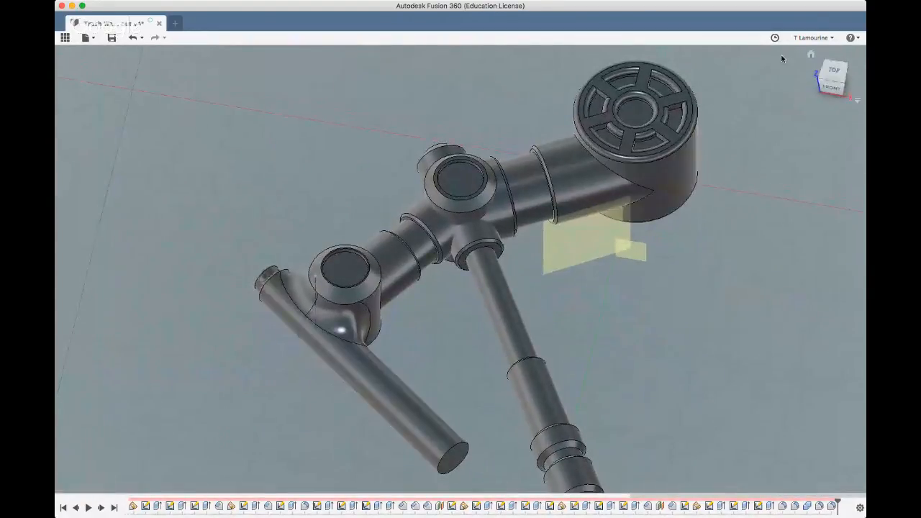
pyautogui.click(810, 55)
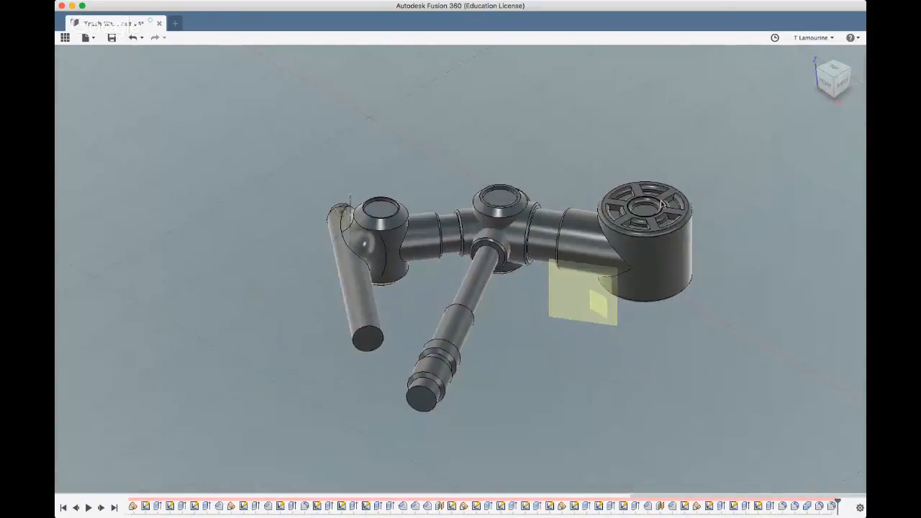
pyautogui.keyDown('shift'); pyautogui.moveTo(242, 364); pyautogui.dragTo(226, 343, button='middle'); pyautogui.keyUp('shift')
pyautogui.click(334, 290)
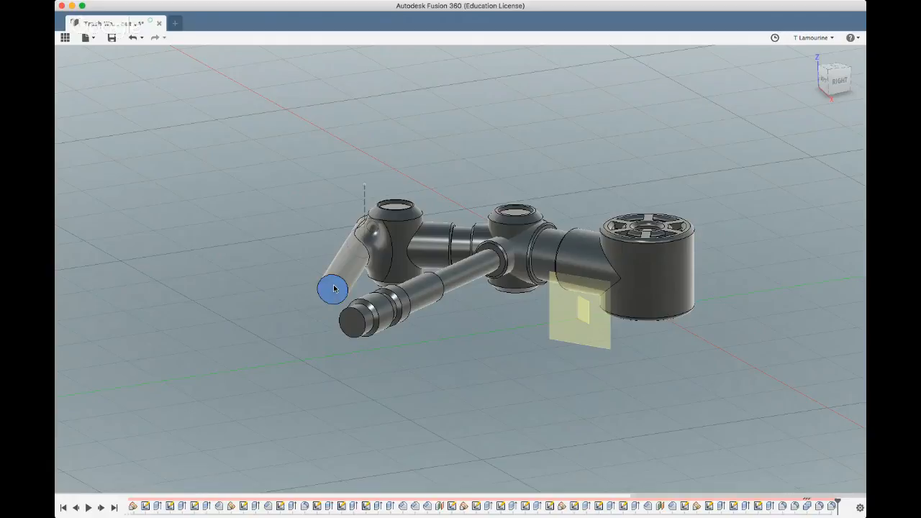
pyautogui.click(192, 71)
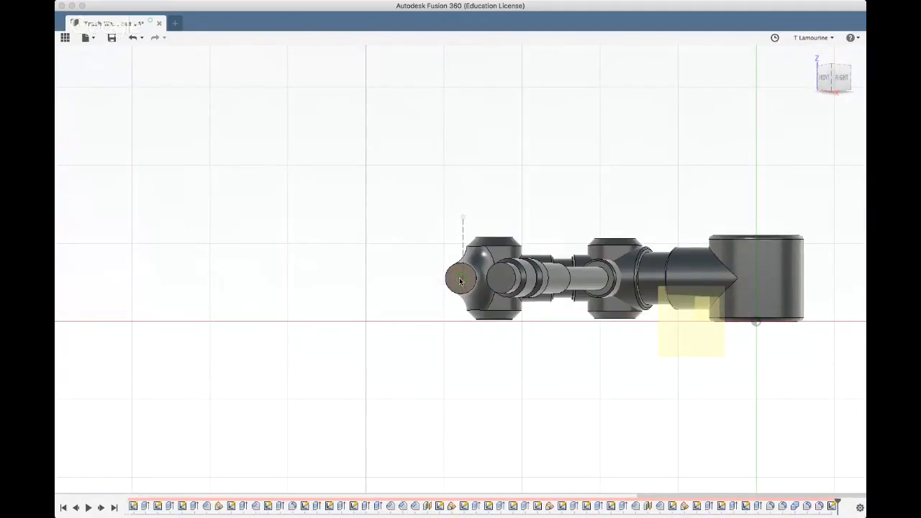
pyautogui.scroll(10, 461, 281)
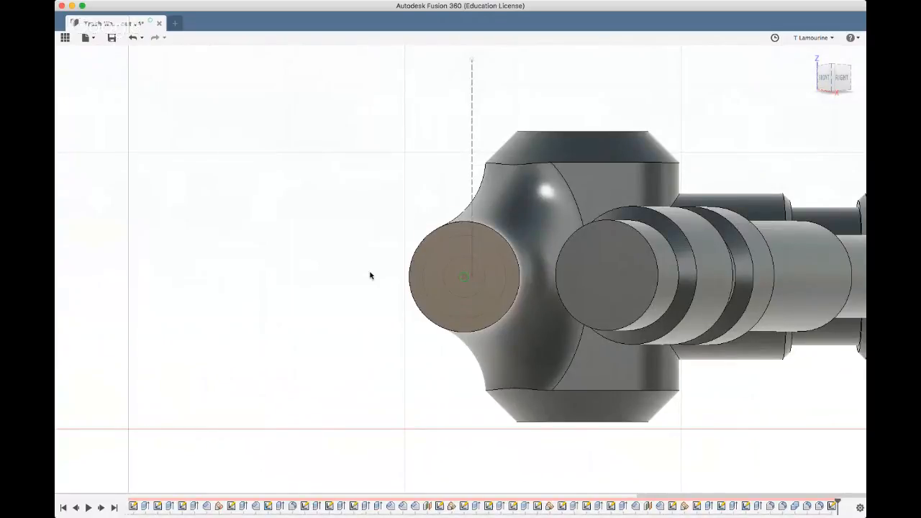
pyautogui.click(464, 277)
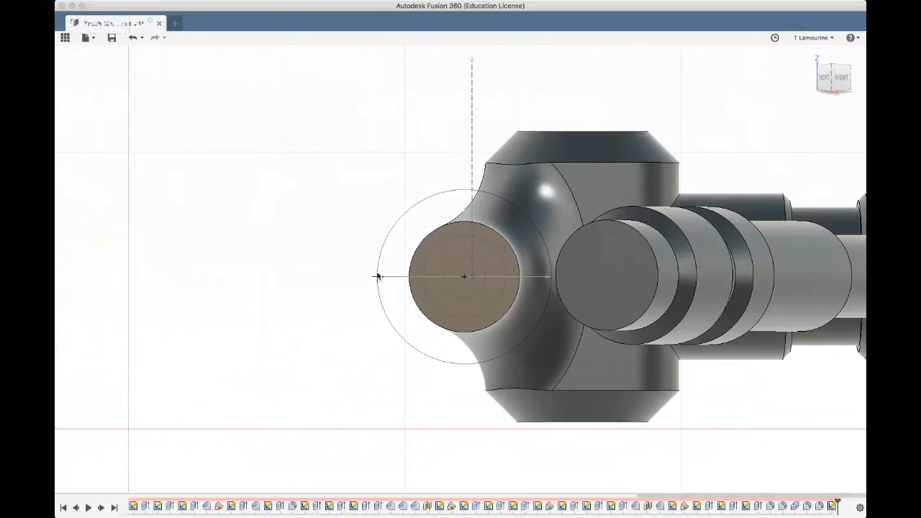
pyautogui.write('.5')
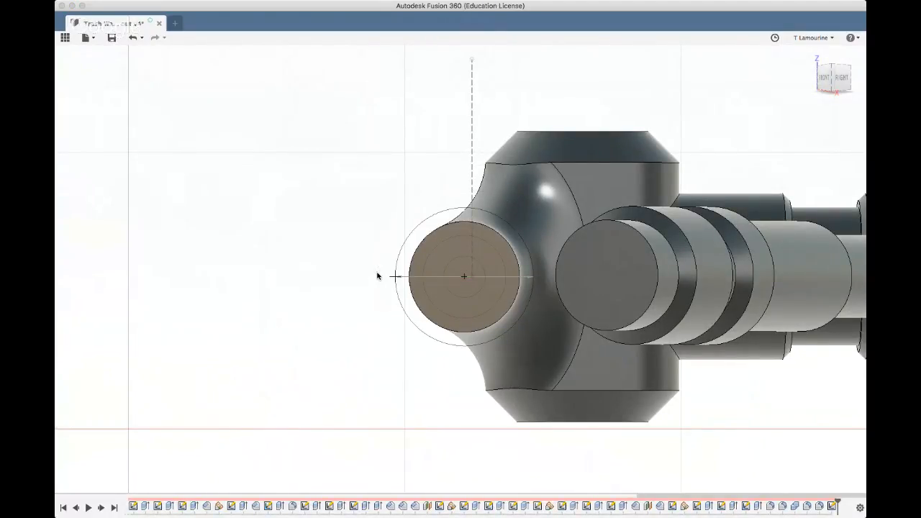
pyautogui.press('Return')
# Extrude the ring and inner disc of the 10 mm circle 14 mm outward as a thicker end section
pyautogui.click(408, 249)
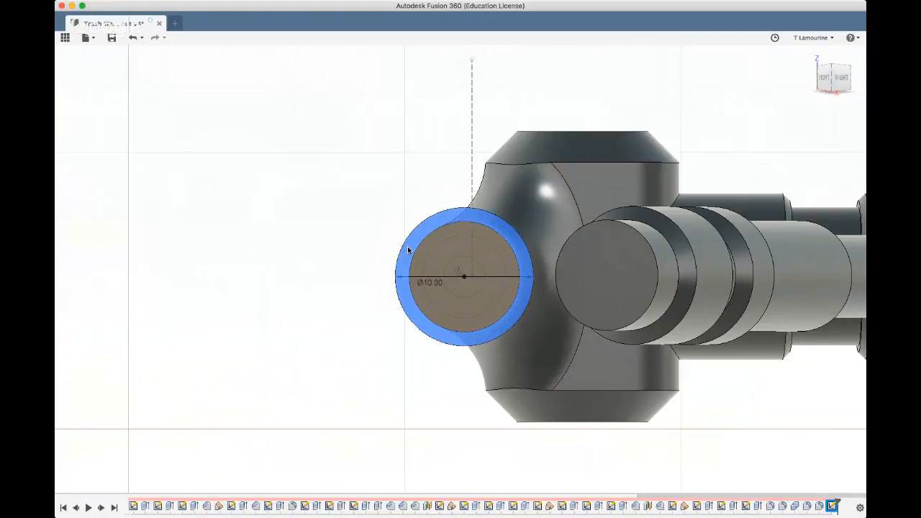
pyautogui.click(437, 255)
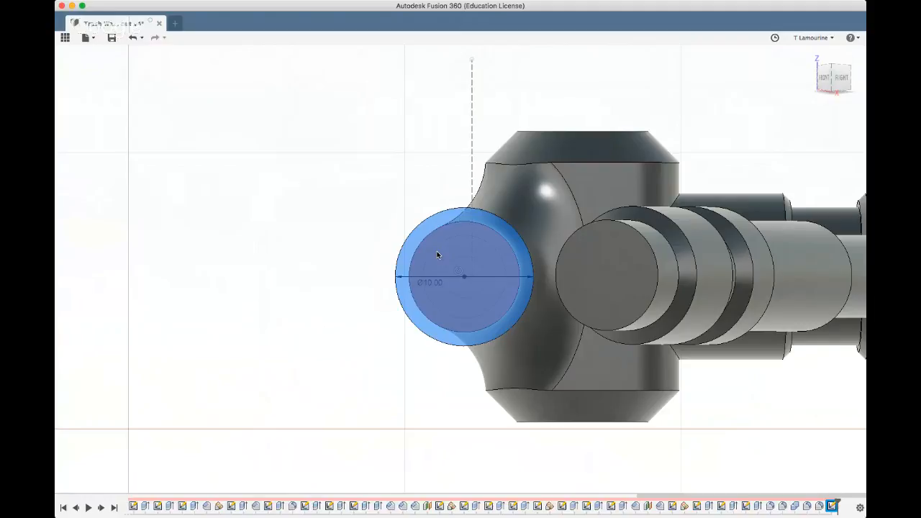
pyautogui.click(289, 72)
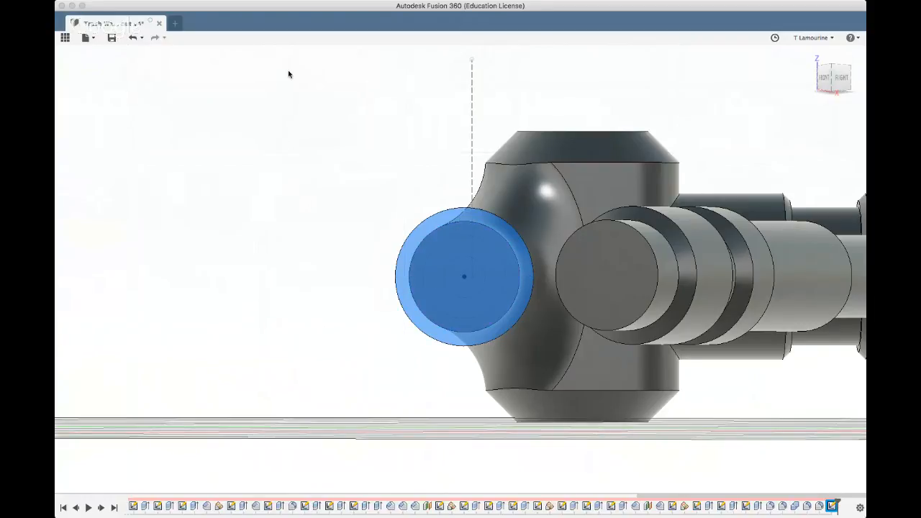
pyautogui.write('14')
pyautogui.press('Return')
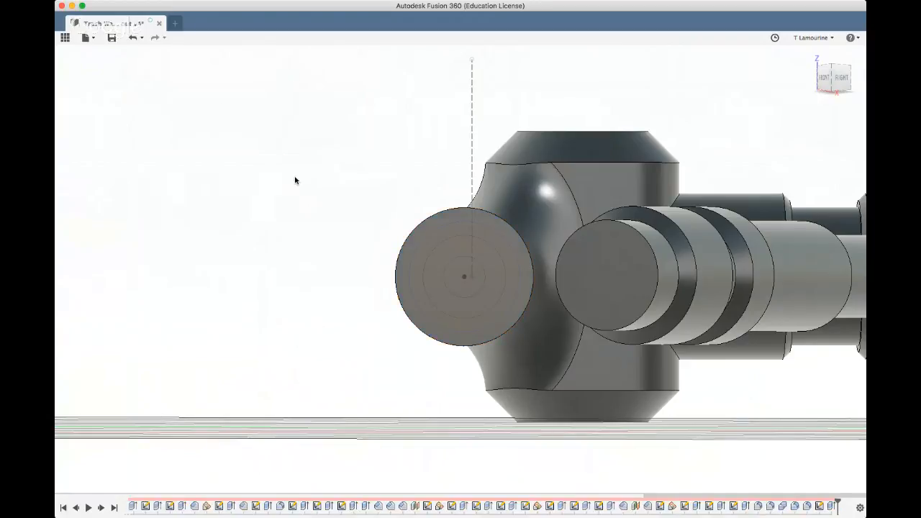
# Examine the thicker end section and the whole arm's proportions from above and from the front
pyautogui.keyDown('shift'); pyautogui.moveTo(294, 180); pyautogui.dragTo(300, 223, button='middle'); pyautogui.keyUp('shift')
pyautogui.scroll(-5, 307, 243)
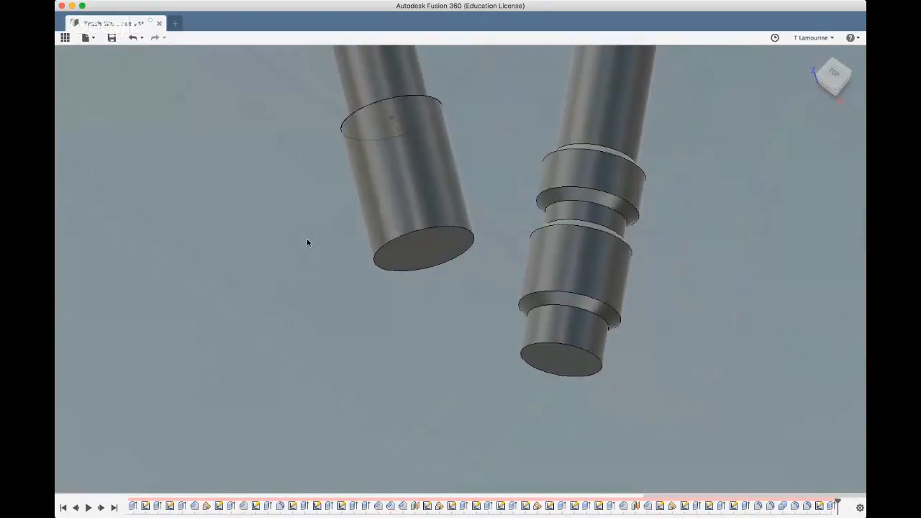
pyautogui.keyDown('shift'); pyautogui.moveTo(298, 265); pyautogui.dragTo(308, 281, button='middle'); pyautogui.keyUp('shift')
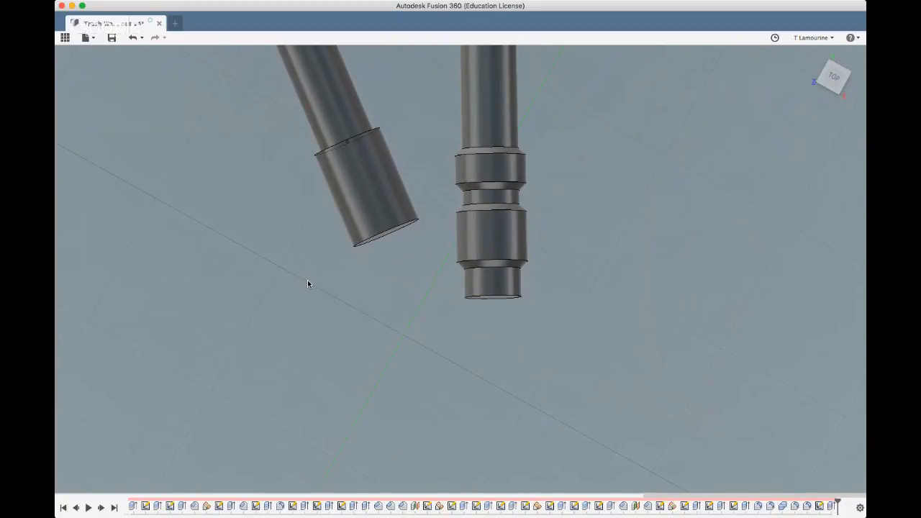
pyautogui.scroll(-5, 325, 290)
pyautogui.moveTo(500, 271); pyautogui.dragTo(538, 271, button='middle')
pyautogui.scroll(-4, 537, 271)
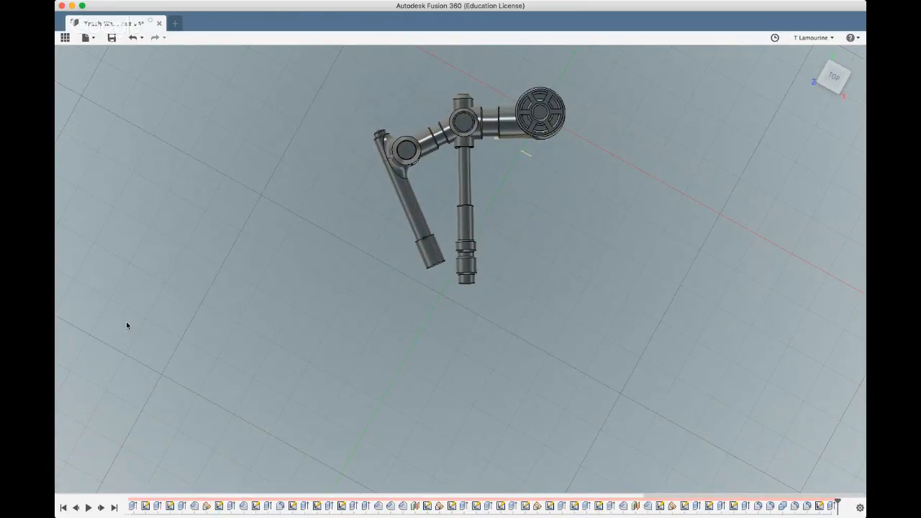
pyautogui.keyDown('shift'); pyautogui.moveTo(223, 373); pyautogui.dragTo(228, 316, button='middle'); pyautogui.keyUp('shift')
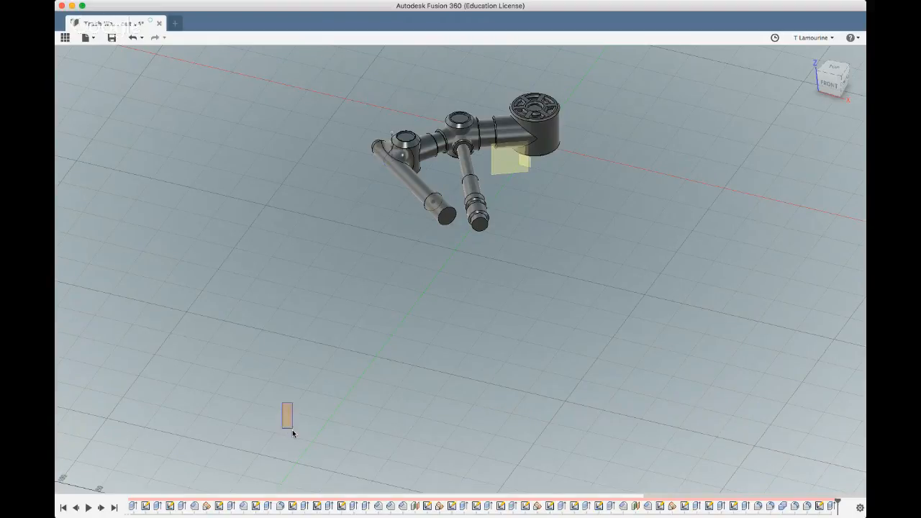
pyautogui.keyDown('shift'); pyautogui.moveTo(300, 321); pyautogui.dragTo(301, 365, button='middle'); pyautogui.keyUp('shift')
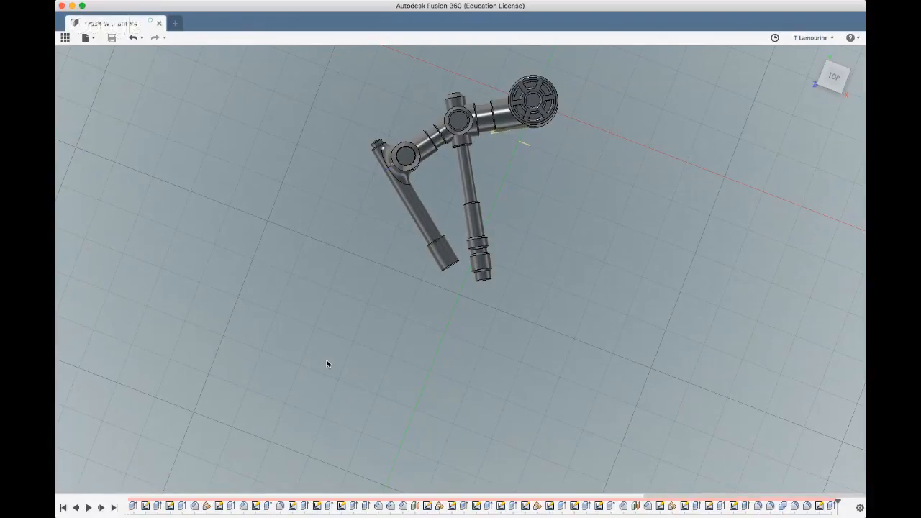
pyautogui.scroll(-3, 327, 364)
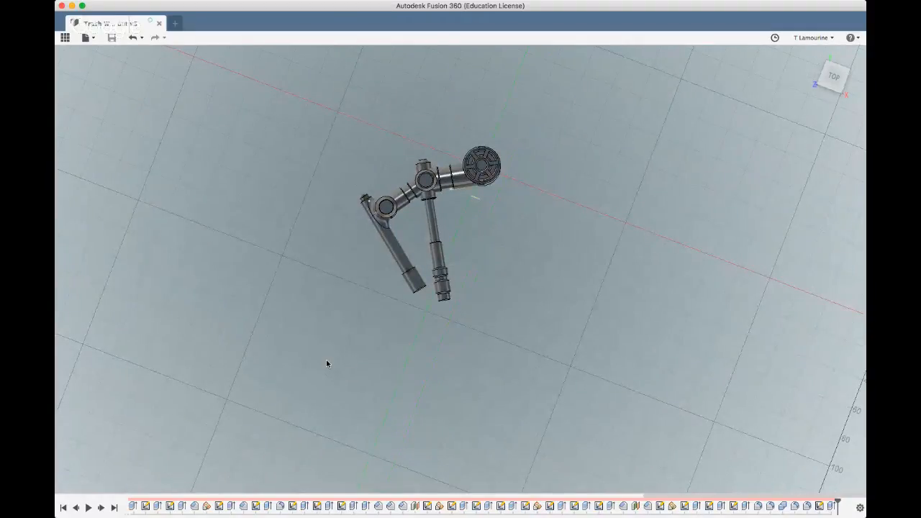
pyautogui.scroll(2, 326, 364)
pyautogui.scroll(4, 327, 364)
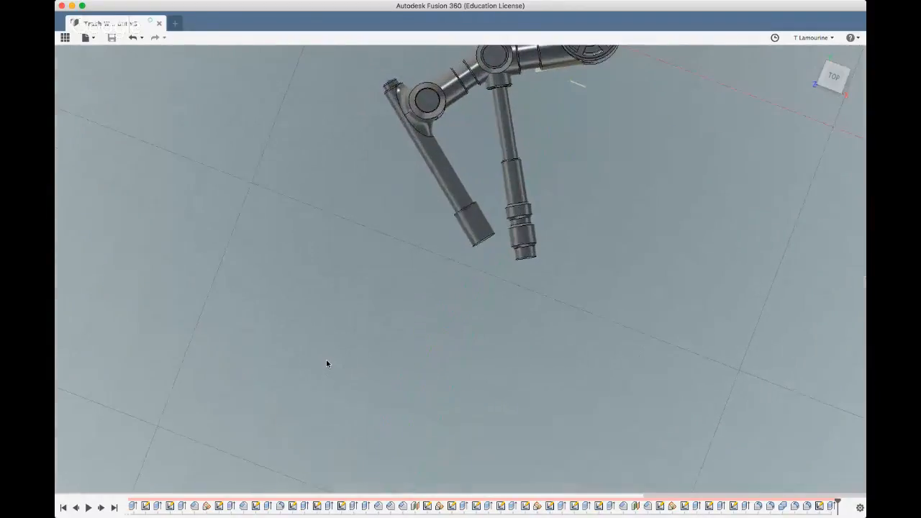
pyautogui.scroll(-2, 327, 364)
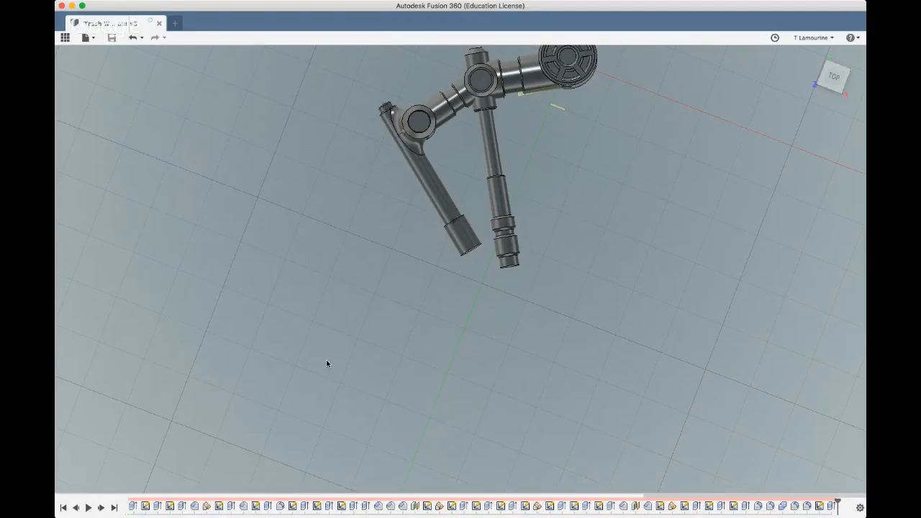
pyautogui.scroll(-3, 268, 370)
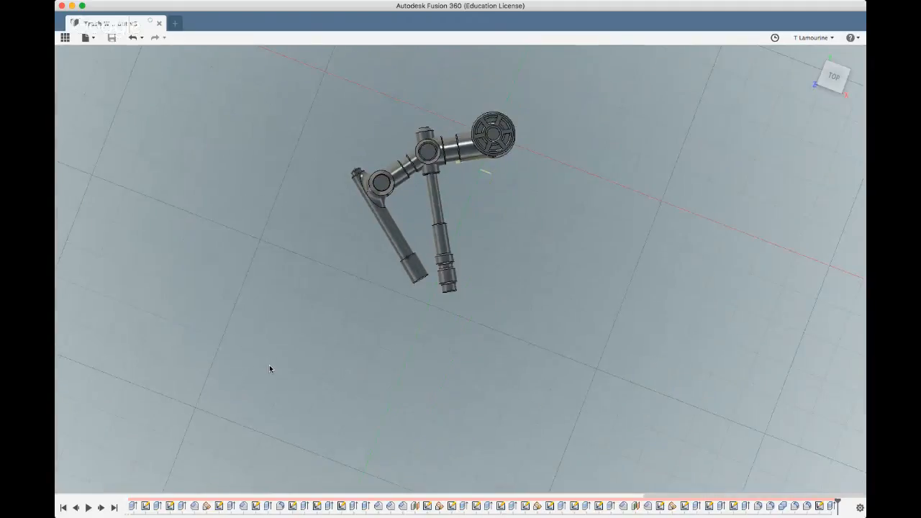
pyautogui.keyDown('shift'); pyautogui.moveTo(346, 333); pyautogui.dragTo(386, 321, button='middle'); pyautogui.keyUp('shift')
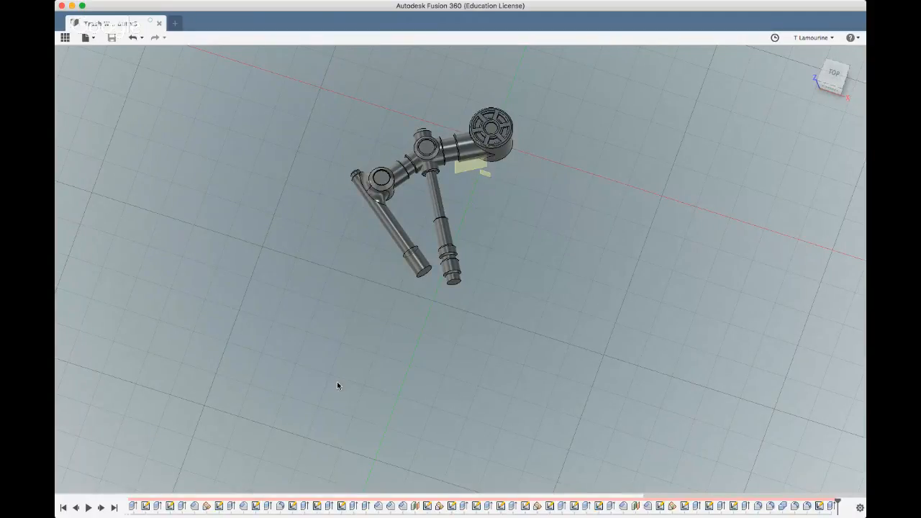
pyautogui.keyDown('shift'); pyautogui.moveTo(353, 349); pyautogui.dragTo(209, 411, button='middle'); pyautogui.keyUp('shift')
pyautogui.keyDown('shift'); pyautogui.moveTo(298, 379); pyautogui.dragTo(344, 353, button='middle'); pyautogui.keyUp('shift')
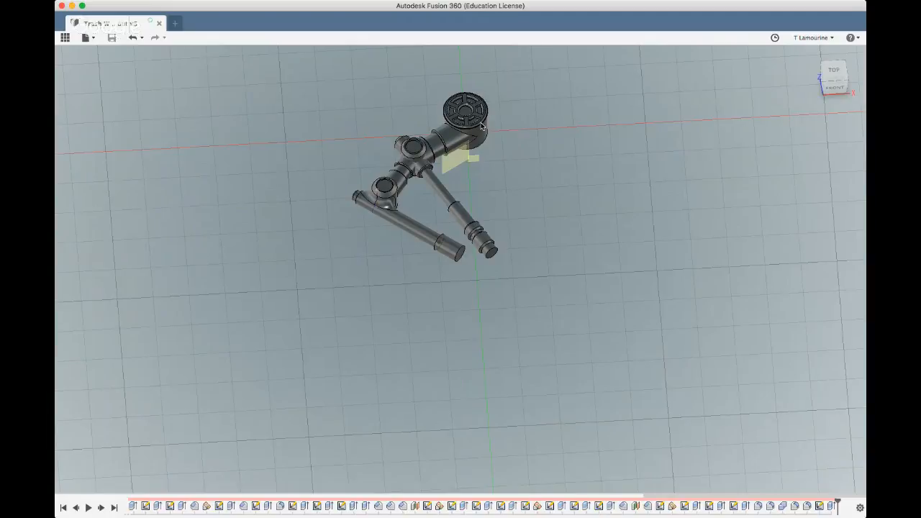
# Examine the spoked base cylinder and the whole arm's proportions from above, the front and underneath
pyautogui.keyDown('shift'); pyautogui.moveTo(497, 154); pyautogui.dragTo(438, 128, button='middle'); pyautogui.keyUp('shift')
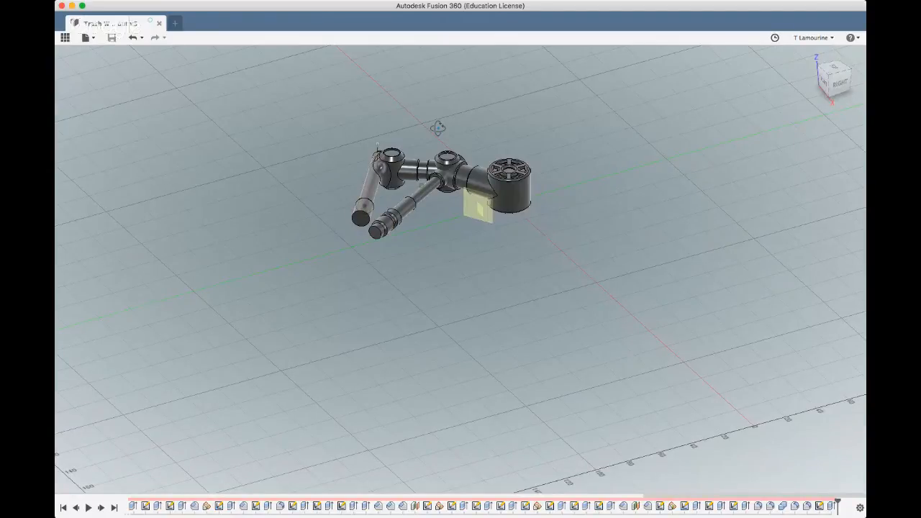
pyautogui.keyDown('shift'); pyautogui.moveTo(439, 128); pyautogui.dragTo(447, 155, button='middle'); pyautogui.keyUp('shift')
pyautogui.scroll(5, 514, 166)
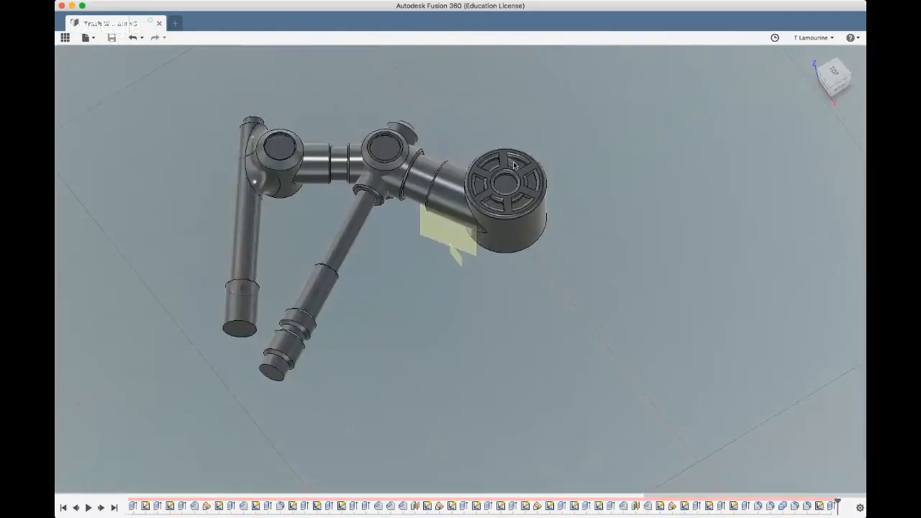
pyautogui.scroll(5, 514, 165)
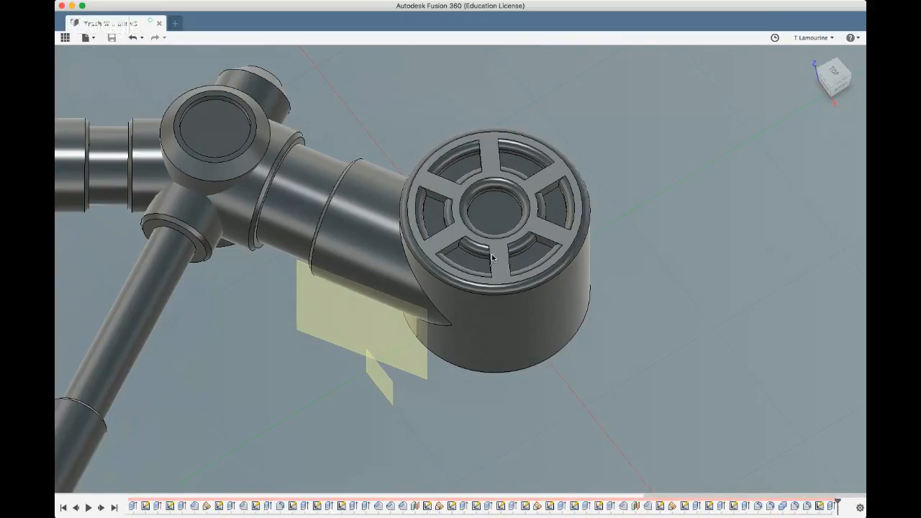
pyautogui.keyDown('shift'); pyautogui.moveTo(529, 321); pyautogui.dragTo(571, 294, button='middle'); pyautogui.keyUp('shift')
pyautogui.scroll(-5, 571, 295)
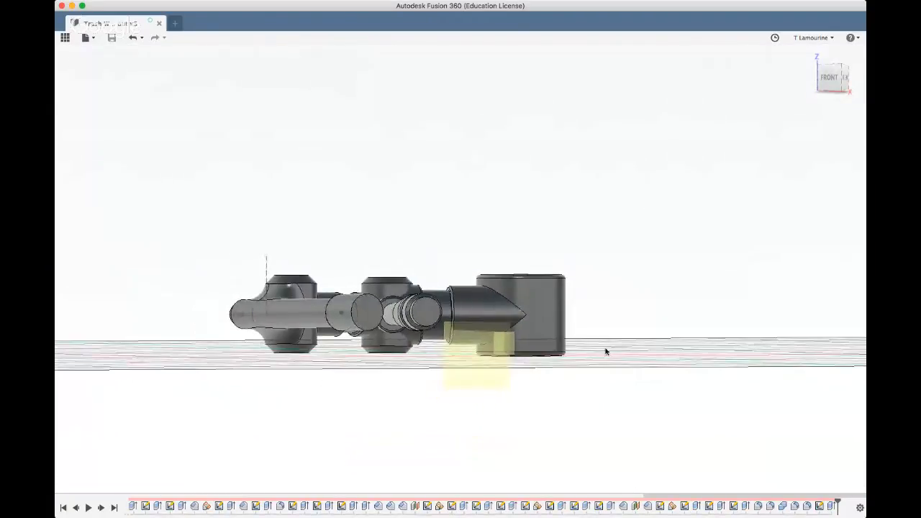
pyautogui.keyDown('shift'); pyautogui.moveTo(605, 352); pyautogui.dragTo(497, 267, button='middle'); pyautogui.keyUp('shift')
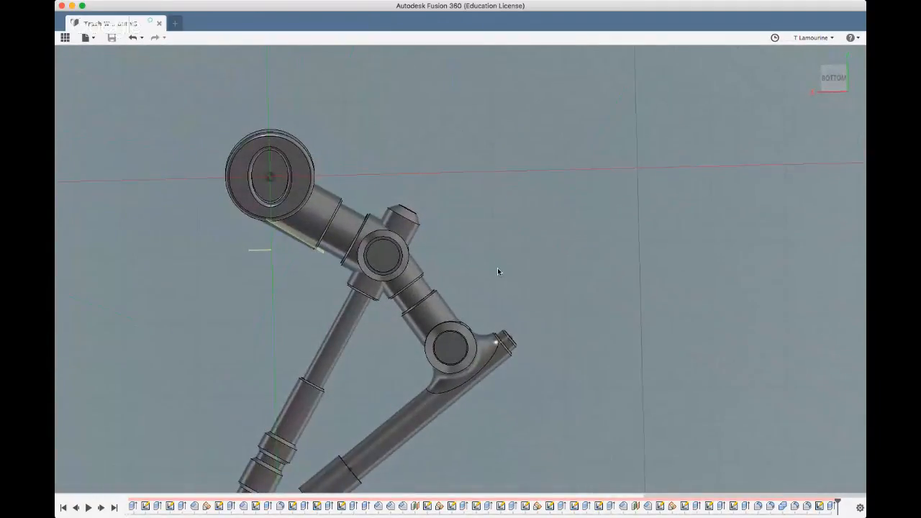
pyautogui.scroll(-4, 499, 267)
pyautogui.scroll(-1, 499, 266)
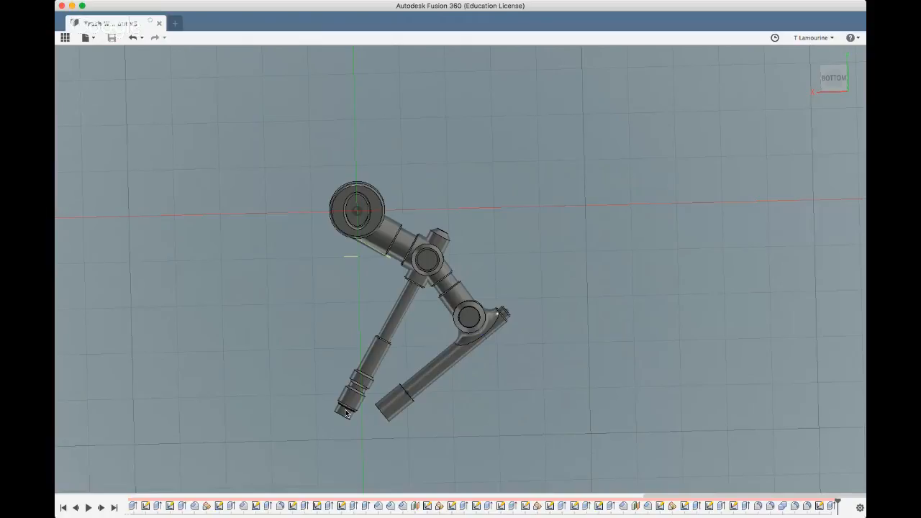
pyautogui.moveTo(307, 429); pyautogui.dragTo(242, 426)
pyautogui.keyDown('shift'); pyautogui.moveTo(319, 372); pyautogui.dragTo(631, 234, button='middle'); pyautogui.keyUp('shift')
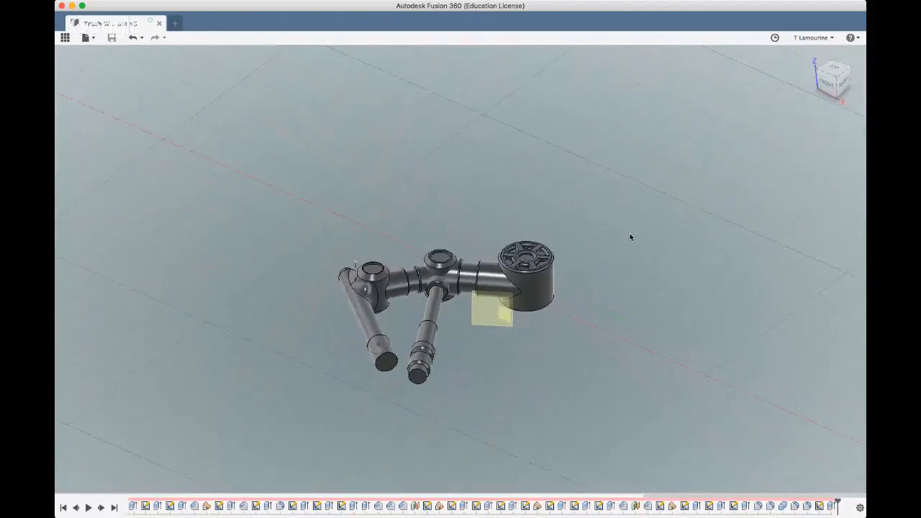
# Sketch a horizontal construction line across the full diameter of the thick end section's end face
pyautogui.click(385, 367)
pyautogui.scroll(5, 385, 367)
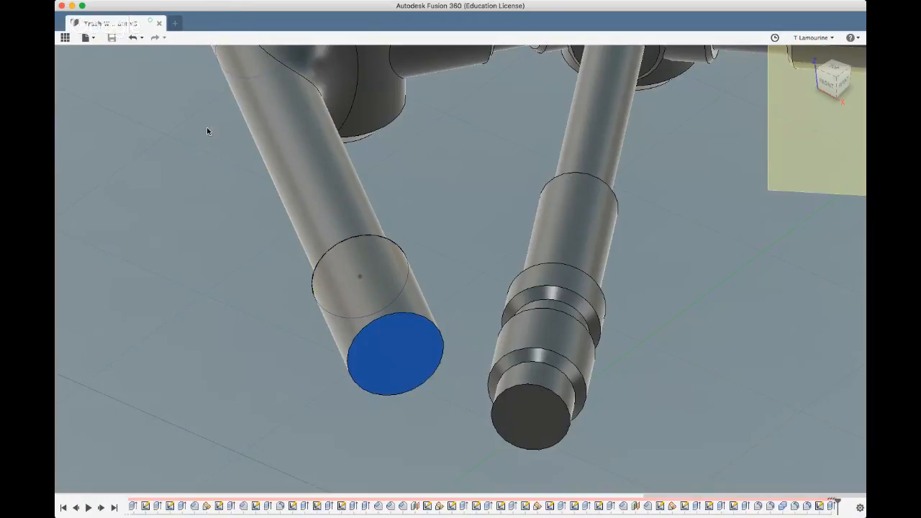
pyautogui.click(152, 61)
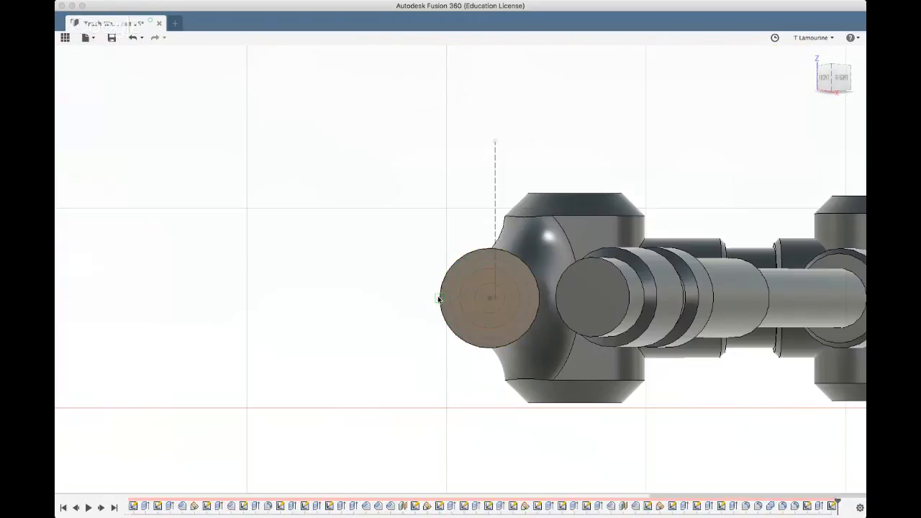
pyautogui.click(441, 298)
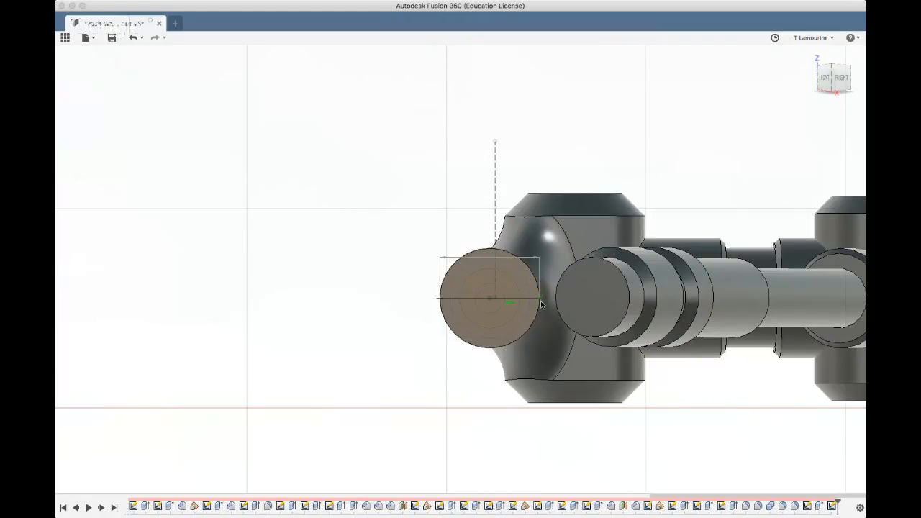
pyautogui.click(541, 298)
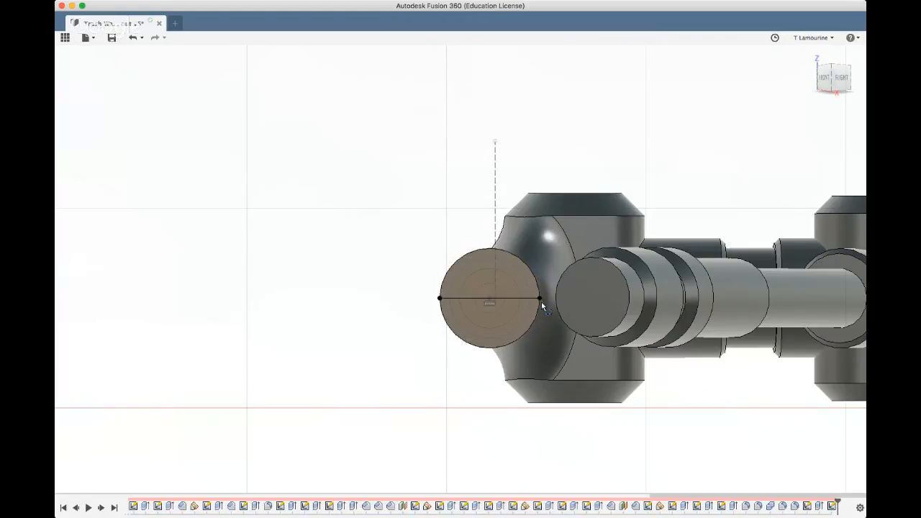
pyautogui.click(454, 297)
pyautogui.press('x')
pyautogui.moveTo(833, 487)
pyautogui.keyDown('shift'); pyautogui.mouseDown(button='middle')
pyautogui.moveTo(590, 352)
pyautogui.moveTo(395, 353)
pyautogui.mouseUp(button='middle'); pyautogui.keyUp('shift')
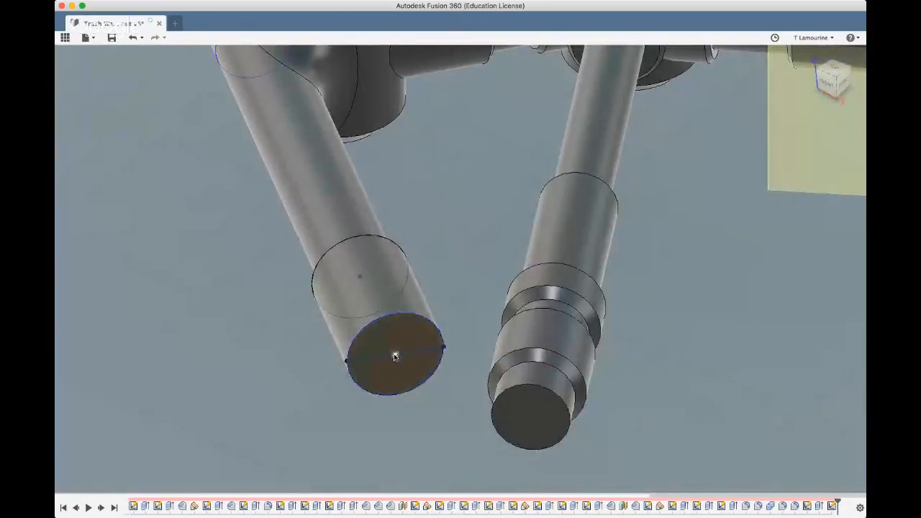
# Create a horizontal construction plane at an angle through the diameter line on the thick end face
pyautogui.click(370, 359)
pyautogui.click(491, 59)
pyautogui.click(478, 87)
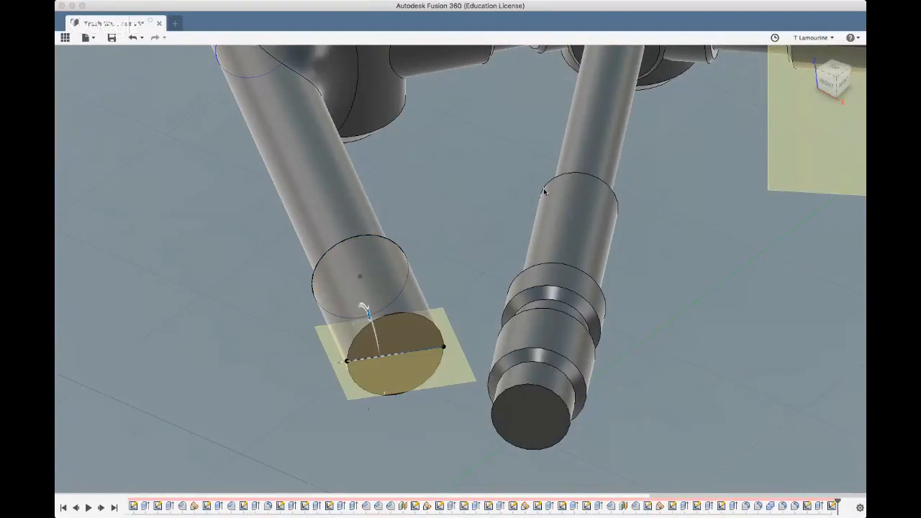
pyautogui.click(810, 206)
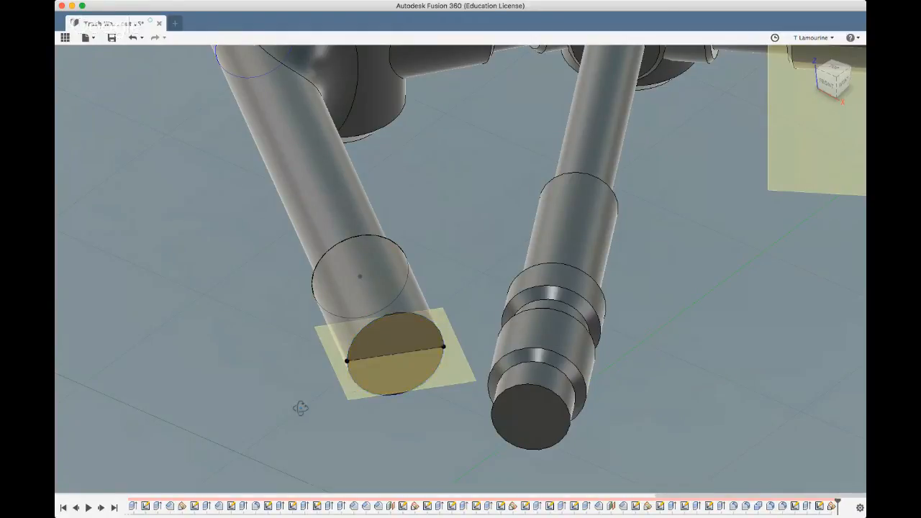
# Create a second construction plane offset 5 mm upward from the horizontal plane through the end face
pyautogui.moveTo(300, 407)
pyautogui.keyDown('shift'); pyautogui.mouseDown(button='middle')
pyautogui.moveTo(319, 389)
pyautogui.moveTo(306, 390)
pyautogui.mouseUp(button='middle'); pyautogui.keyUp('shift')
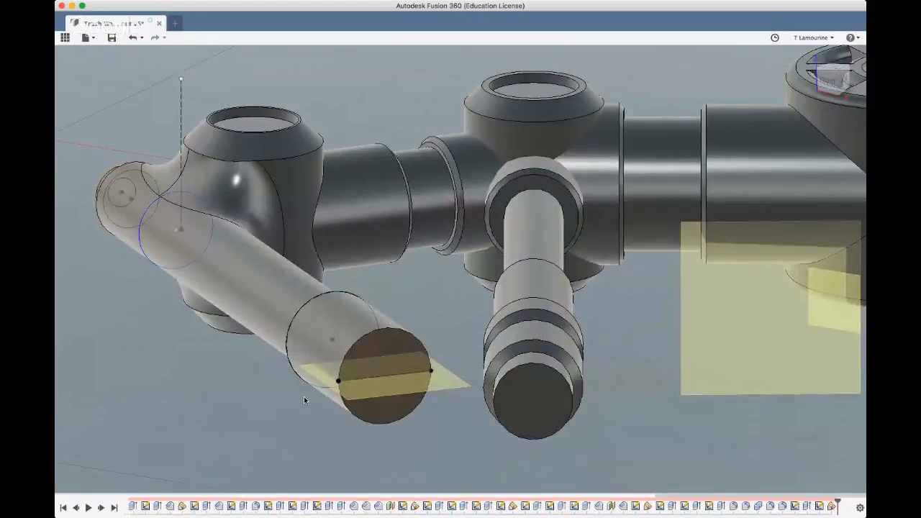
pyautogui.click(374, 388)
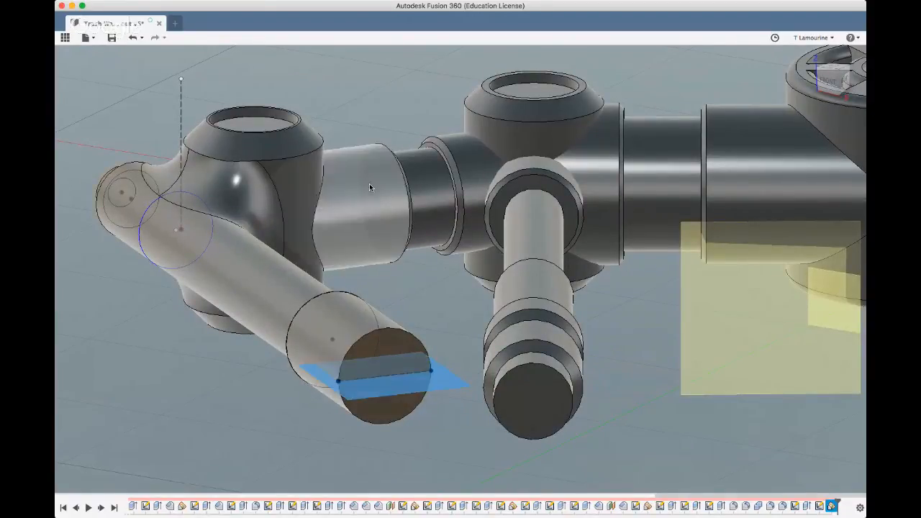
pyautogui.click(472, 62)
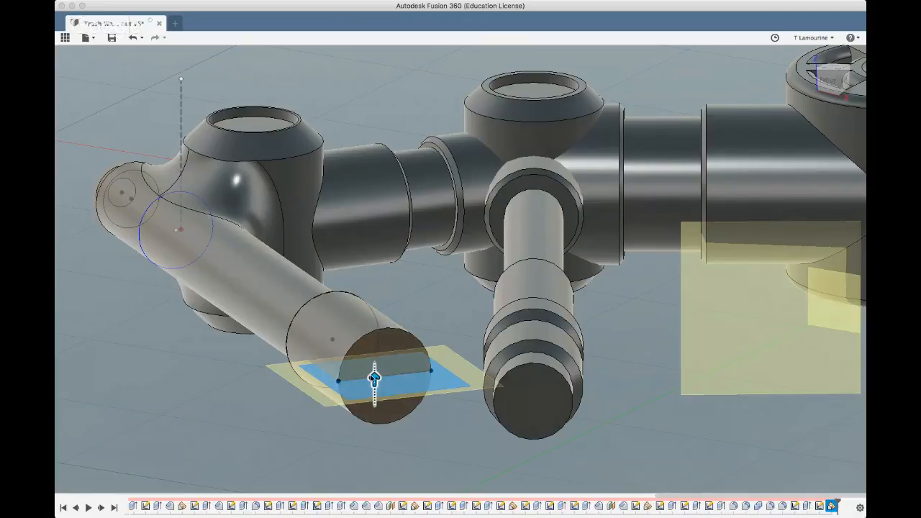
pyautogui.moveTo(374, 379); pyautogui.dragTo(375, 332)
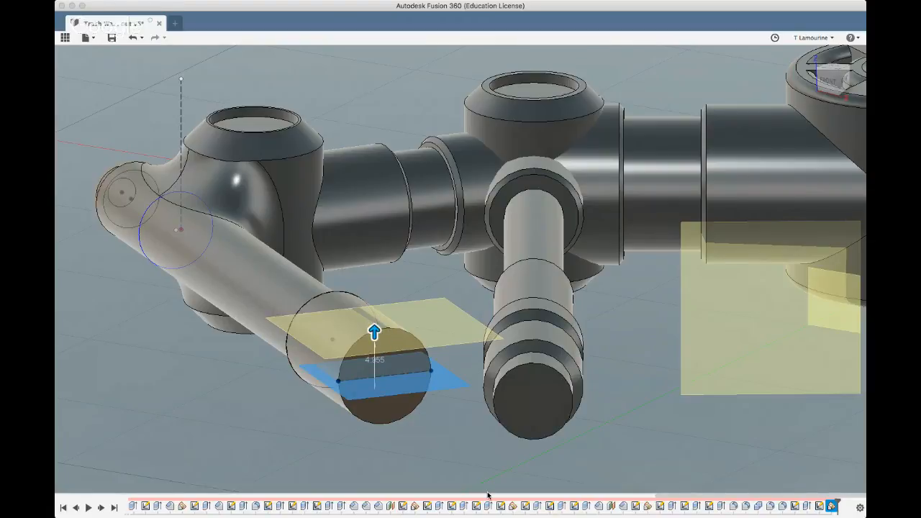
pyautogui.write('5')
pyautogui.press('Return')
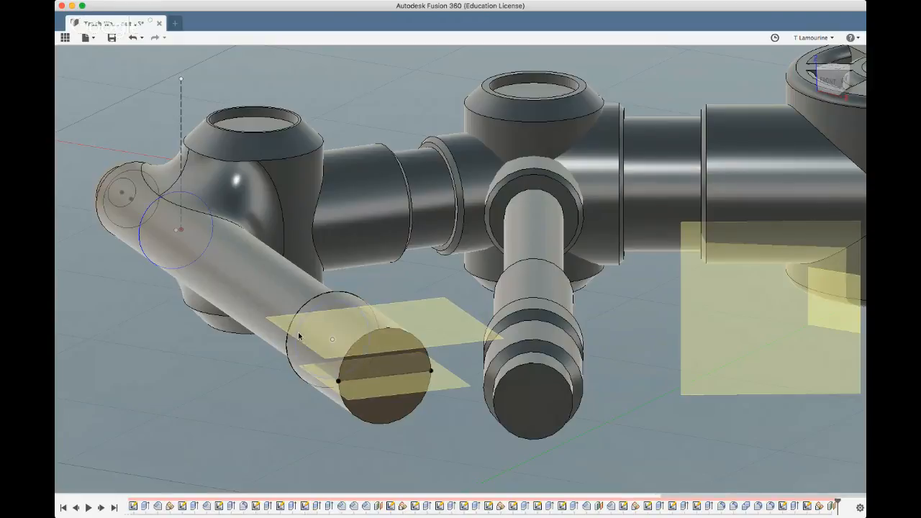
# On the offset plane, sketch a construction line along the thick end section's axis from its inner edge to its end face
pyautogui.click(455, 319)
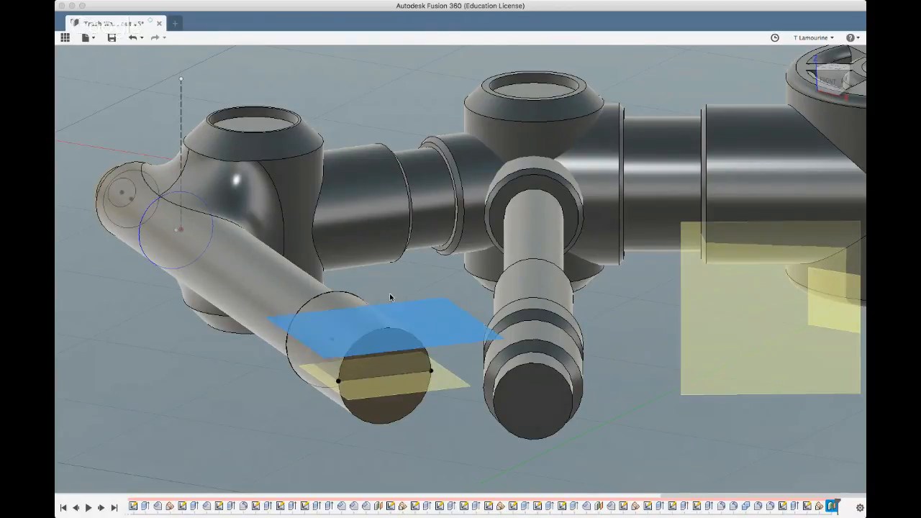
pyautogui.click(190, 56)
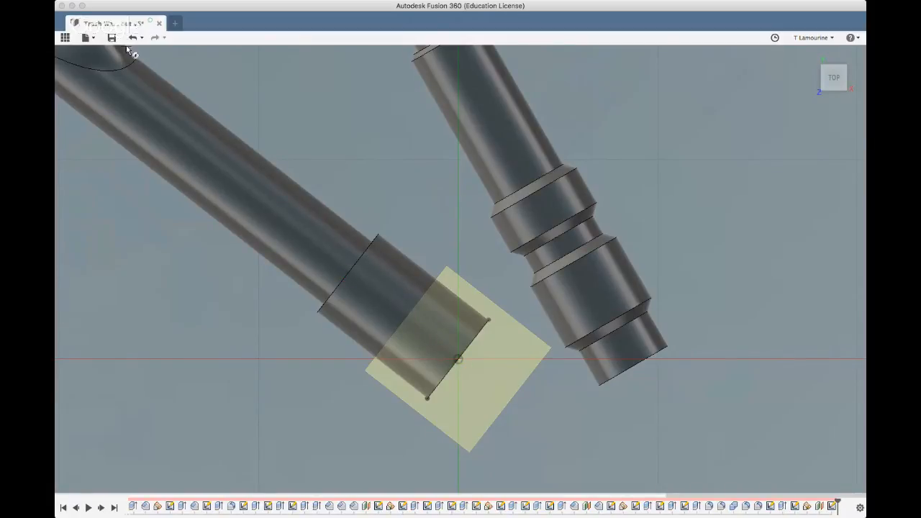
pyautogui.click(346, 273)
pyautogui.click(459, 358)
pyautogui.press('Escape')
pyautogui.click(378, 300)
pyautogui.click(805, 178)
# Sketch a 10 mm diameter circle centred on the midpoint of the axial construction line
pyautogui.click(402, 317)
pyautogui.press('Escape')
pyautogui.click(433, 280)
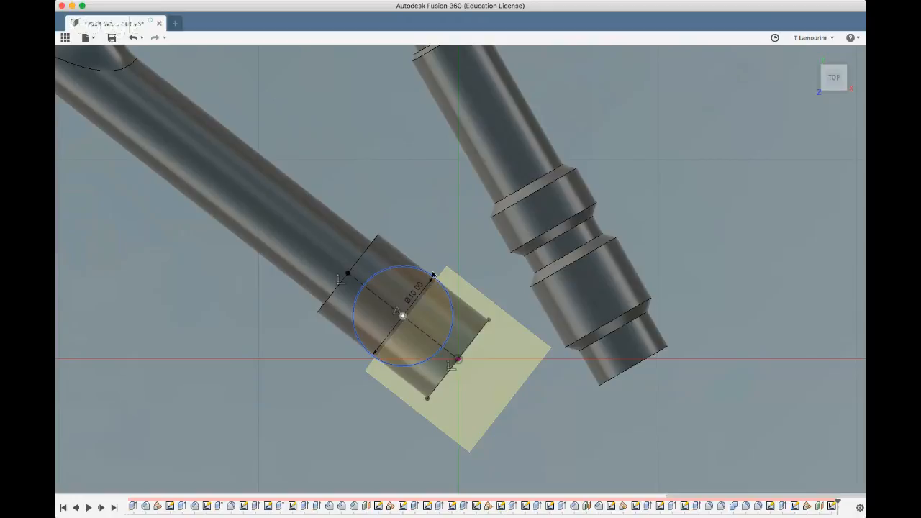
# Sketch a 15 mm line from the circle's side facing away from the thin stepped rod, running outward past the end face
pyautogui.moveTo(271, 389)
pyautogui.keyDown('shift'); pyautogui.mouseDown(button='middle')
pyautogui.moveTo(253, 349)
pyautogui.moveTo(232, 348)
pyautogui.mouseUp(button='middle'); pyautogui.keyUp('shift')
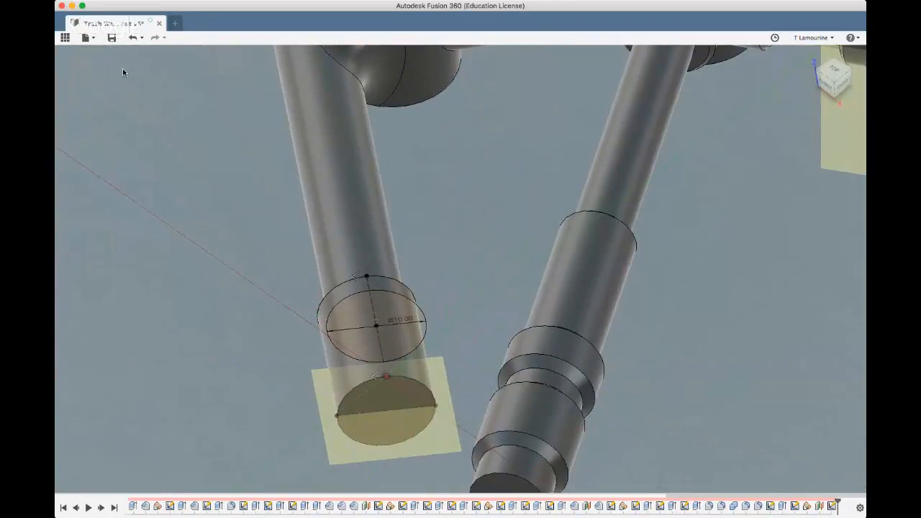
pyautogui.click(327, 333)
pyautogui.scroll(1, 341, 404)
pyautogui.scroll(-4, 341, 408)
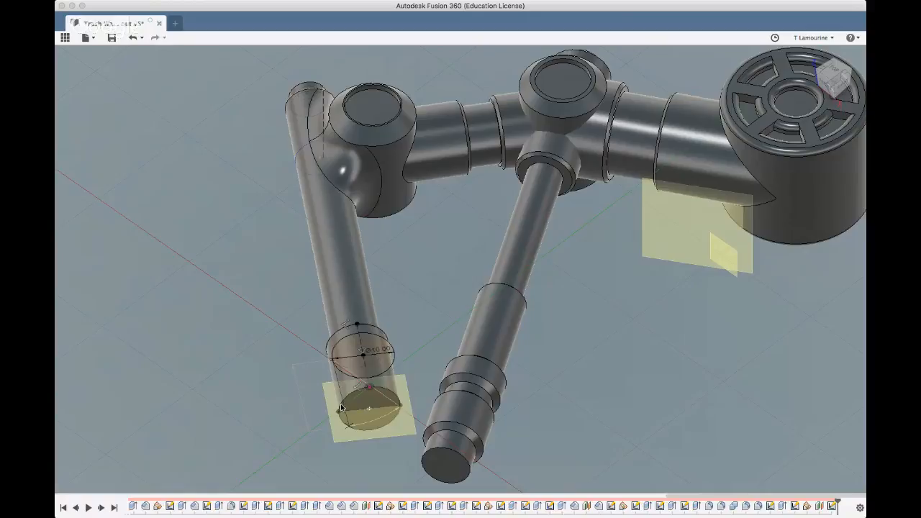
pyautogui.press('Return')
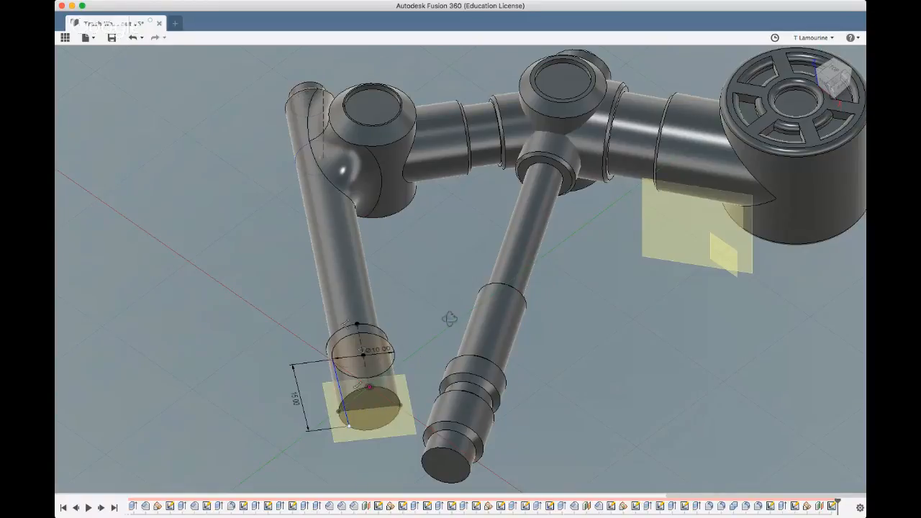
# Swing the free end of the 15 mm line until the line stands vertical in the top view
pyautogui.keyDown('shift'); pyautogui.moveTo(450, 319); pyautogui.dragTo(446, 365, button='middle'); pyautogui.keyUp('shift')
pyautogui.scroll(-5, 446, 366)
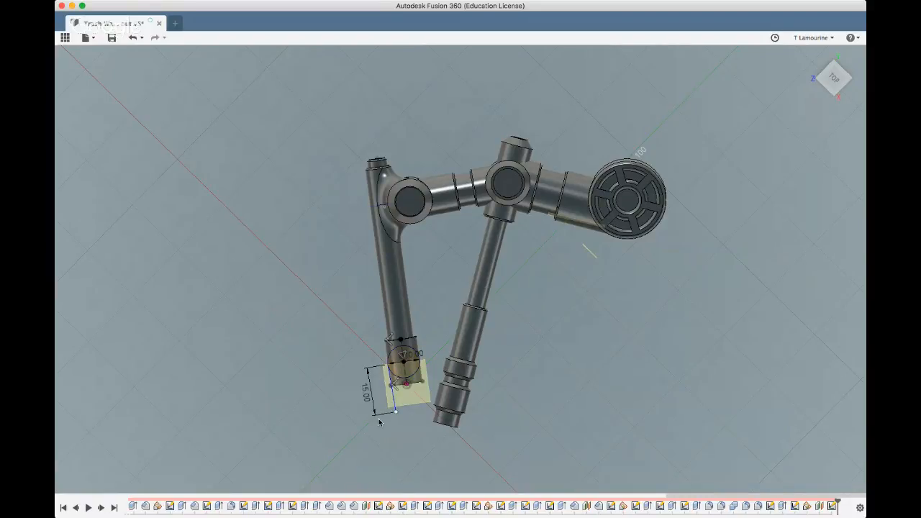
pyautogui.moveTo(395, 404); pyautogui.dragTo(385, 389)
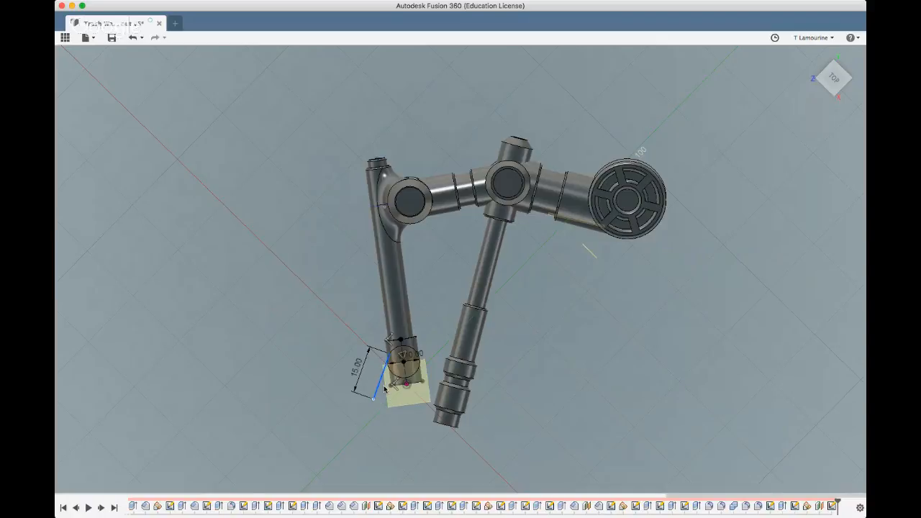
pyautogui.moveTo(385, 389); pyautogui.dragTo(383, 386)
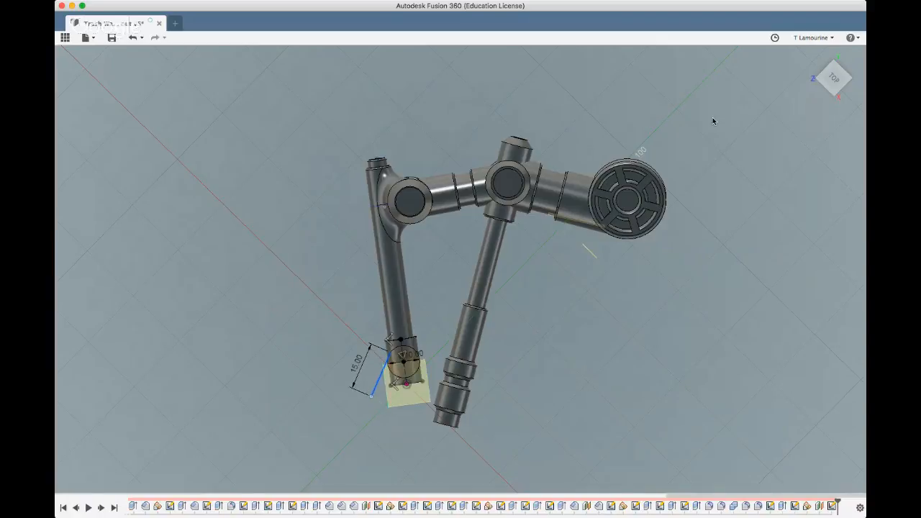
pyautogui.click(833, 77)
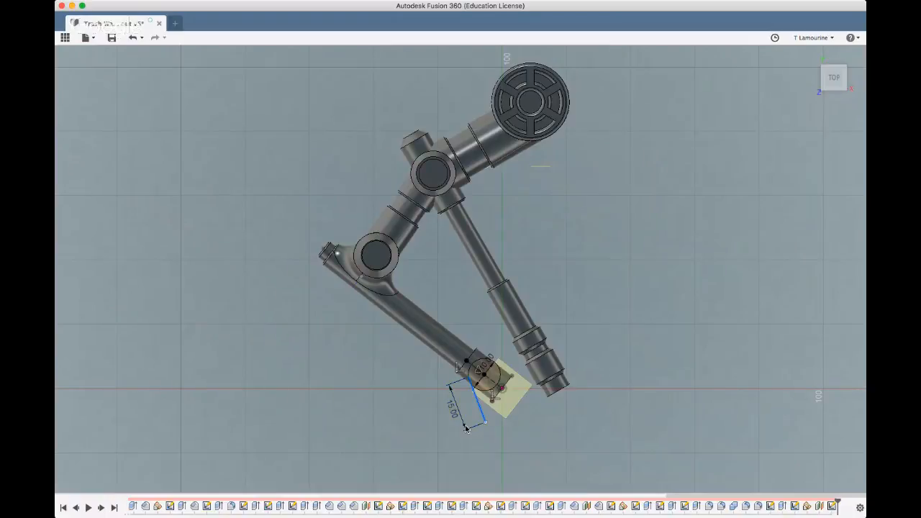
pyautogui.moveTo(482, 417); pyautogui.dragTo(470, 413)
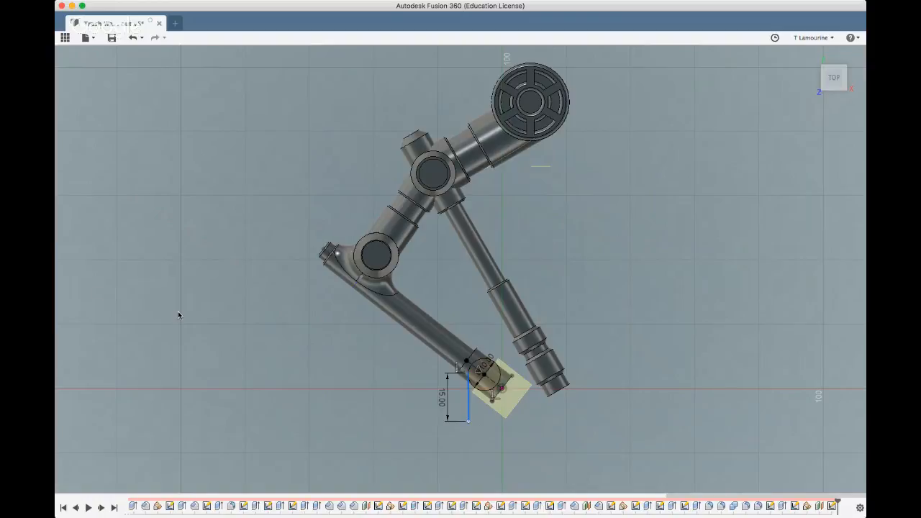
# Sketch an arc from the lower end of the 15 mm line, curving toward the stepped rod's side, and adjust its shape
pyautogui.scroll(3, 206, 309)
pyautogui.scroll(-5, 206, 309)
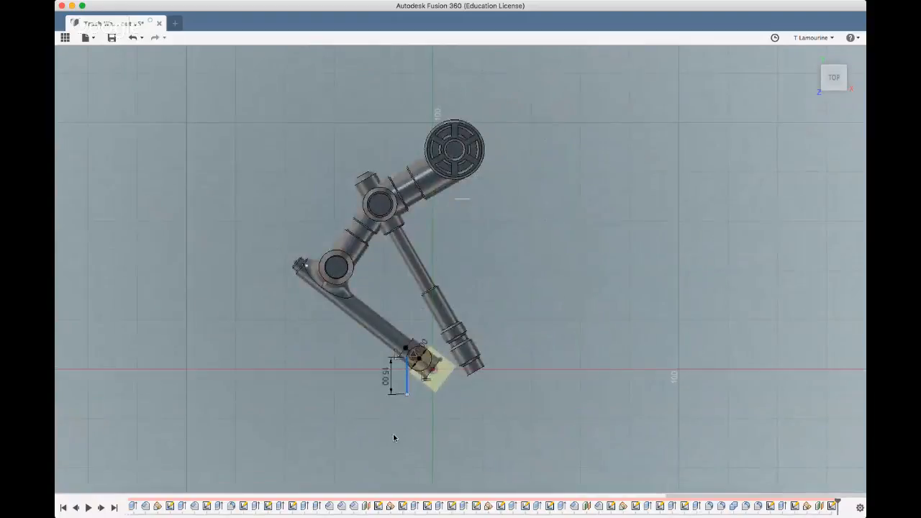
pyautogui.scroll(3, 446, 439)
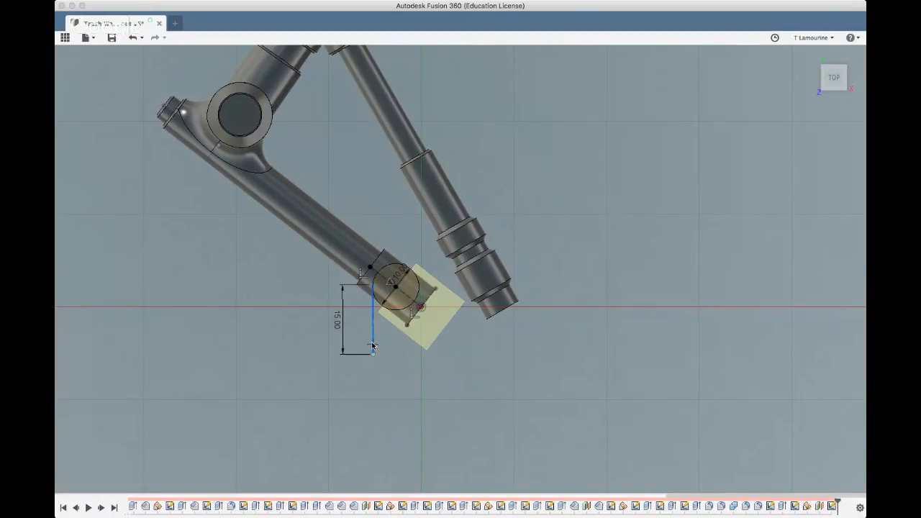
pyautogui.click(424, 389)
pyautogui.click(373, 351)
pyautogui.moveTo(424, 388)
pyautogui.mouseDown()
pyautogui.moveTo(421, 401)
pyautogui.moveTo(432, 397)
pyautogui.mouseUp()
pyautogui.moveTo(420, 353); pyautogui.dragTo(421, 349)
pyautogui.moveTo(433, 394); pyautogui.dragTo(407, 394)
pyautogui.moveTo(405, 395); pyautogui.dragTo(405, 393)
# Extend the outline with a straight line from the arc's end, sloping outward beneath the stepped rod
pyautogui.scroll(-2, 342, 438)
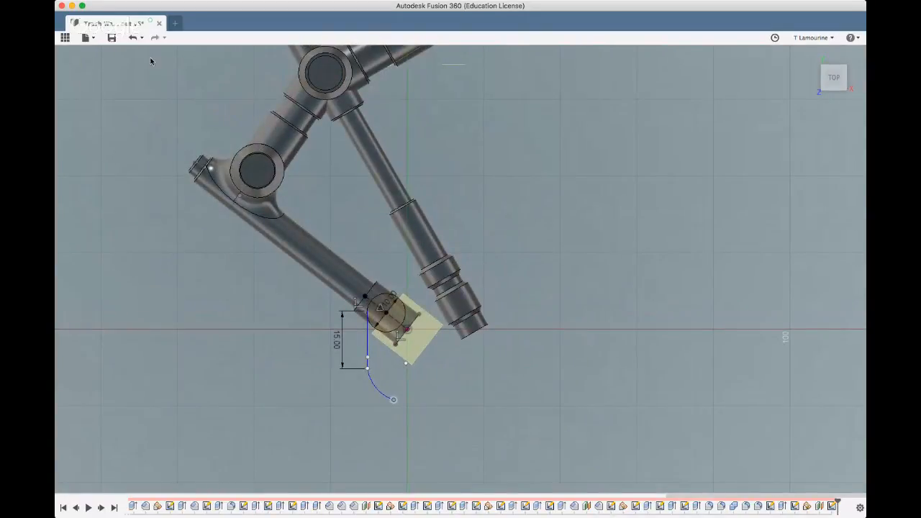
pyautogui.click(394, 401)
pyautogui.click(465, 430)
pyautogui.press('Escape')
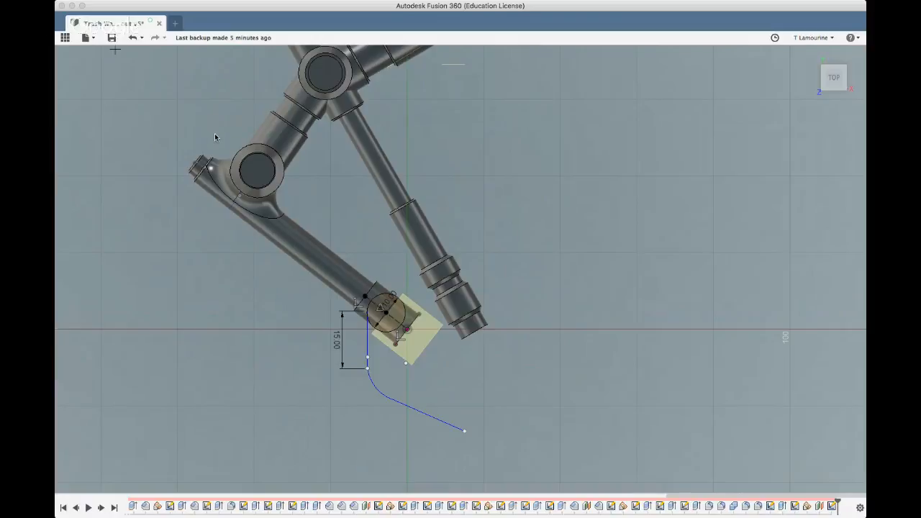
# Sketch a 10 mm diameter two-point circle starting from the outer end of the sloping line
pyautogui.click(464, 430)
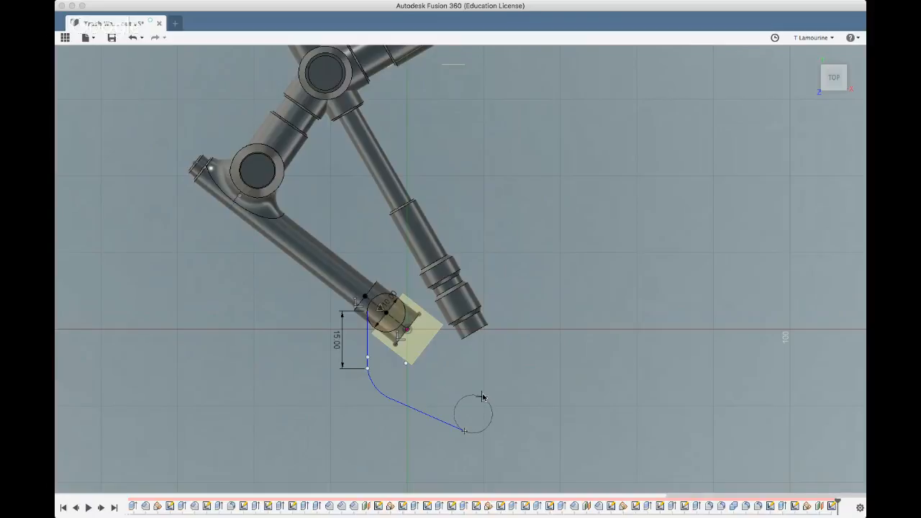
pyautogui.click(482, 397)
pyautogui.click(414, 412)
# Offset the vertical line 10 mm inward, toward the stepped rod's side
pyautogui.click(368, 348)
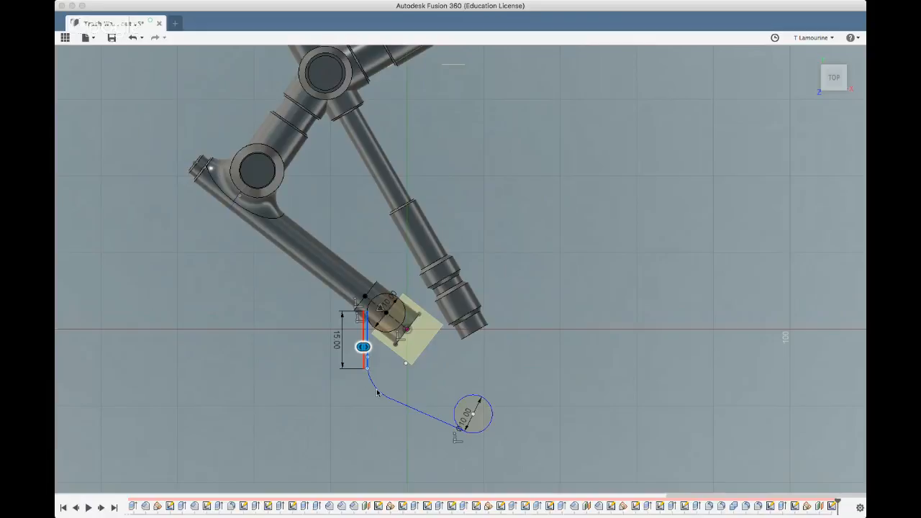
pyautogui.moveTo(362, 348); pyautogui.dragTo(405, 347)
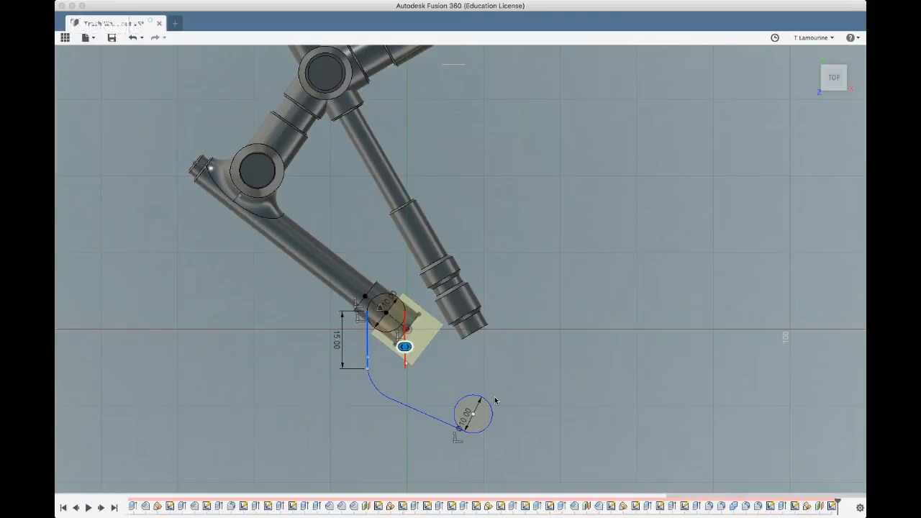
pyautogui.write('10')
pyautogui.press('Return')
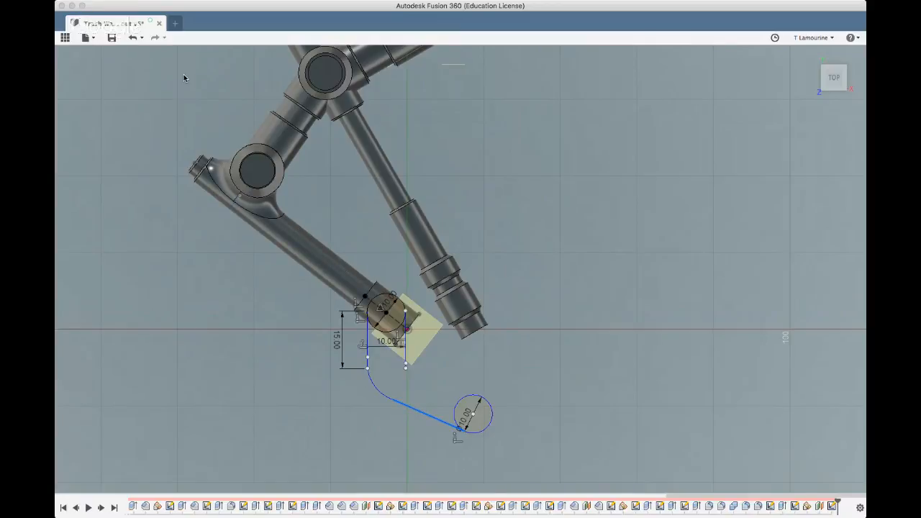
# Offset the sloping line 10 mm toward the stepped rod so it reaches the opposite side of the end circle
pyautogui.click(127, 267)
pyautogui.moveTo(416, 401); pyautogui.dragTo(436, 377)
pyautogui.write('19')
pyautogui.press('BackSpace')
pyautogui.write('0')
pyautogui.press('Return')
# Sketch an arc bridging the inner vertical line and the inner sloping line at the bend
pyautogui.scroll(3, 392, 344)
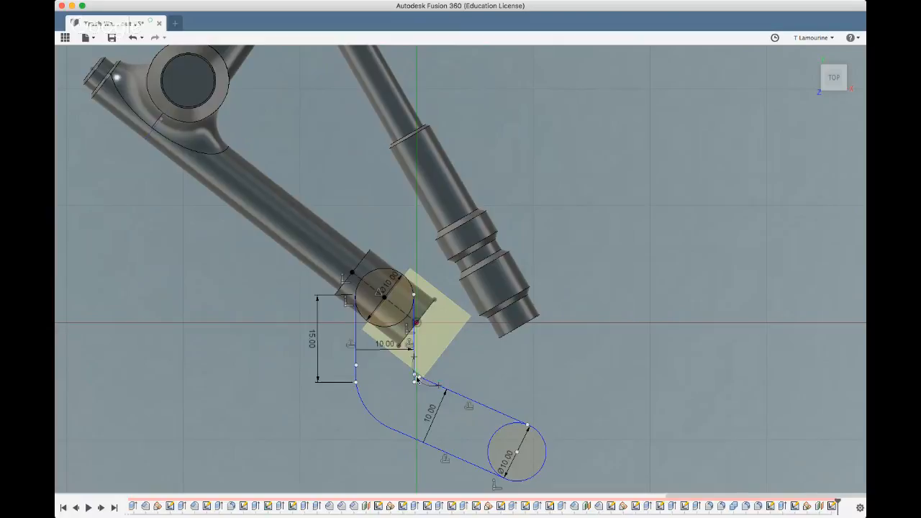
pyautogui.scroll(2, 417, 379)
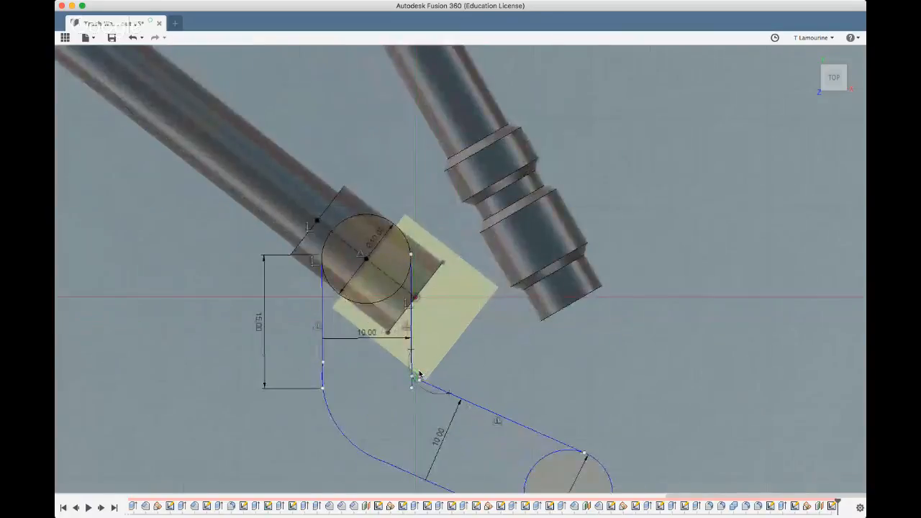
pyautogui.scroll(2, 419, 375)
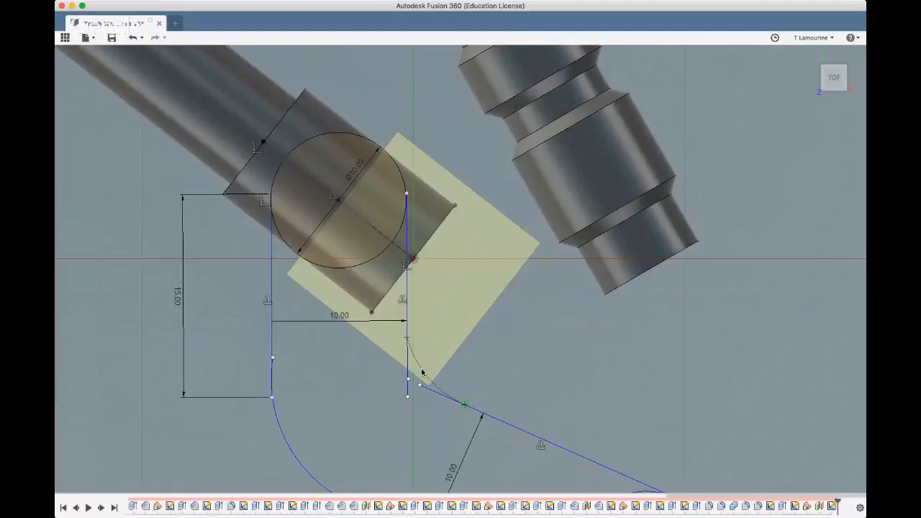
pyautogui.scroll(-5, 381, 380)
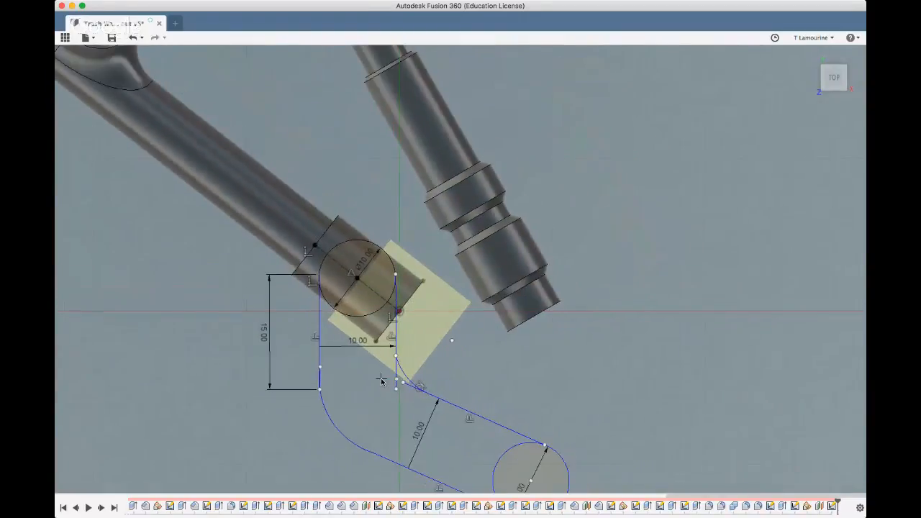
# Examine the outline's joints at the inner bend and where the outer sloping line meets the end circle
pyautogui.scroll(-4, 381, 380)
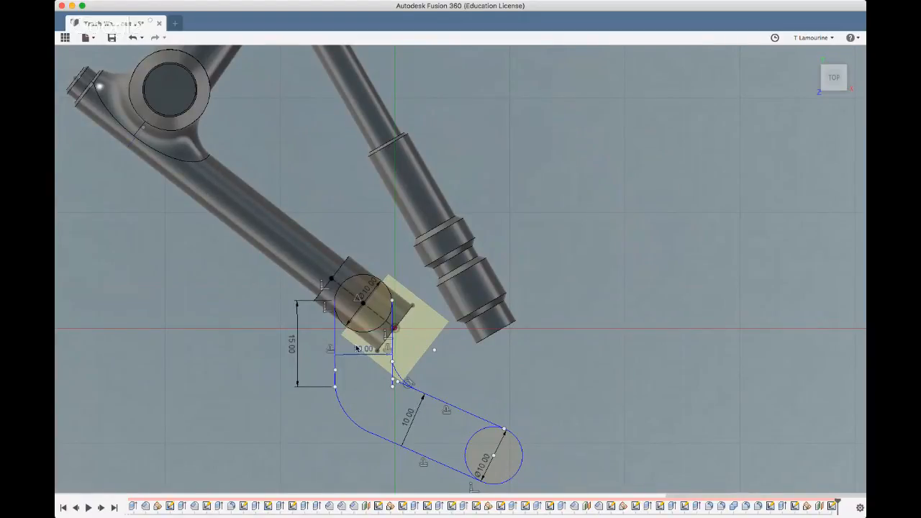
pyautogui.scroll(2, 427, 398)
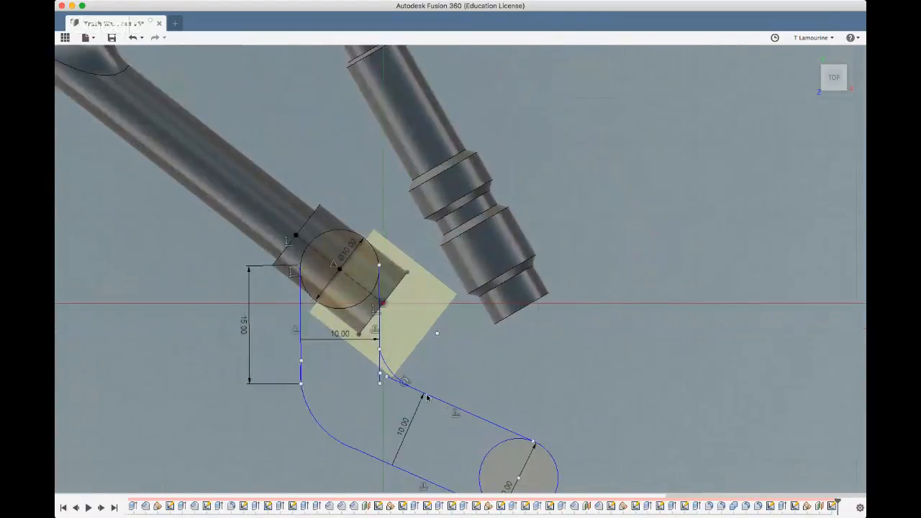
pyautogui.scroll(-5, 541, 403)
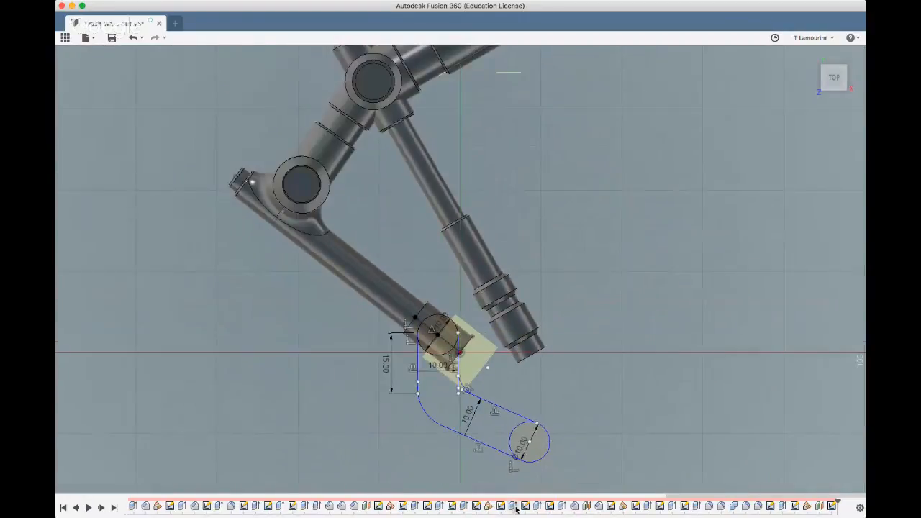
pyautogui.scroll(6, 554, 477)
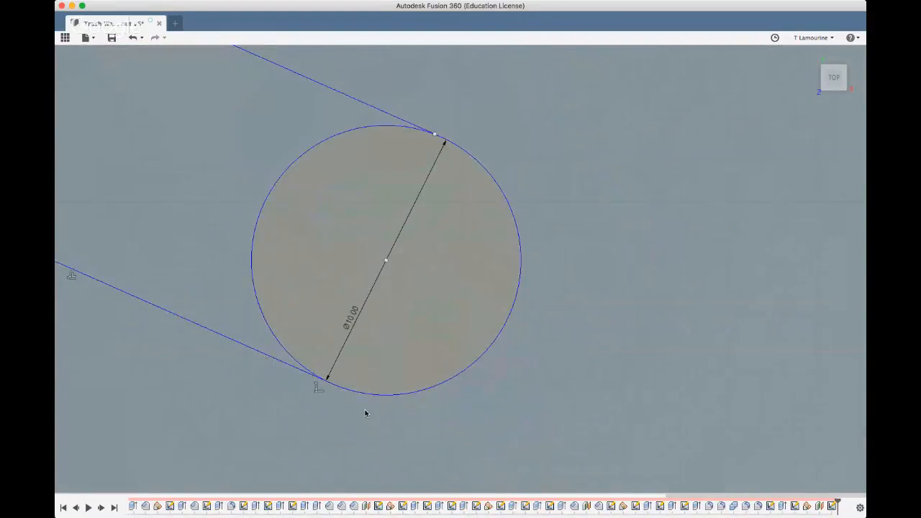
pyautogui.scroll(3, 290, 375)
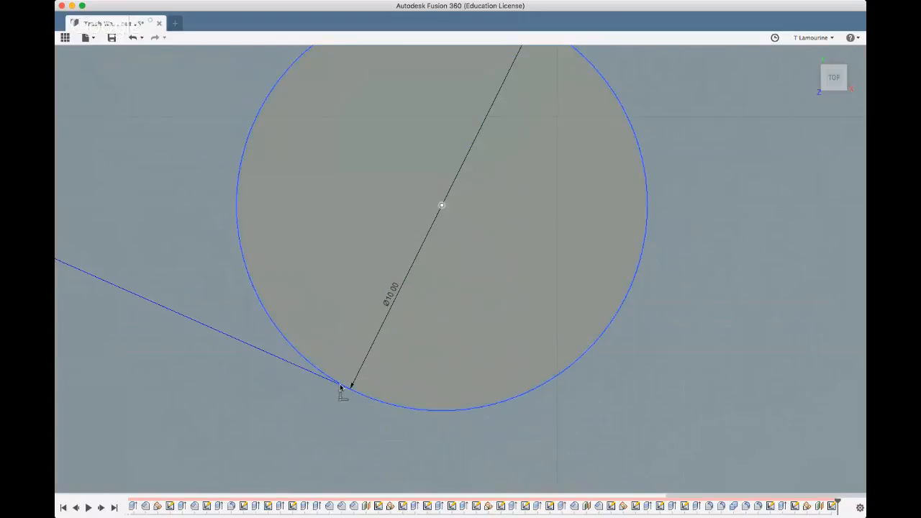
pyautogui.scroll(3, 330, 384)
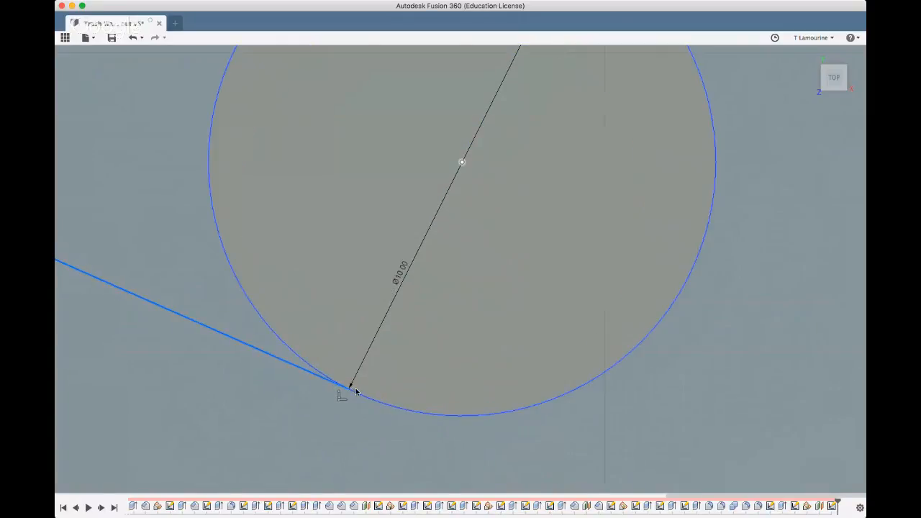
pyautogui.scroll(-6, 373, 386)
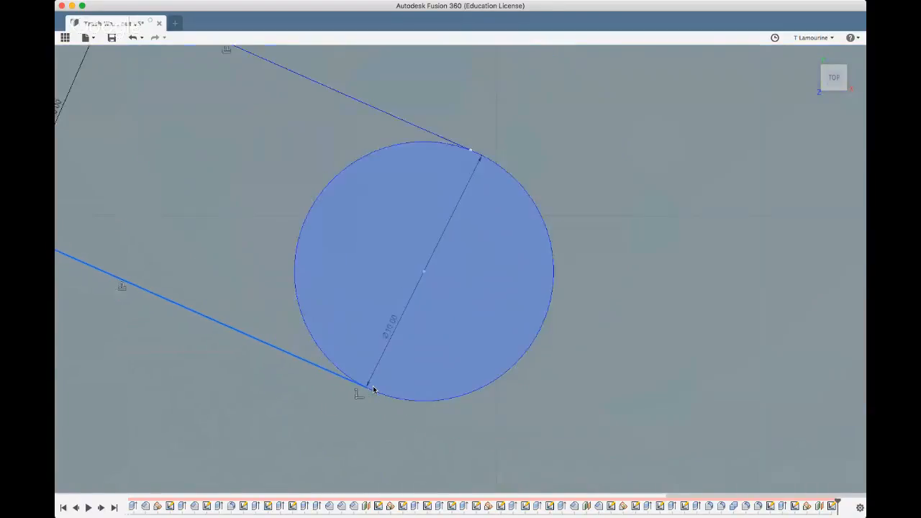
pyautogui.scroll(-2, 614, 250)
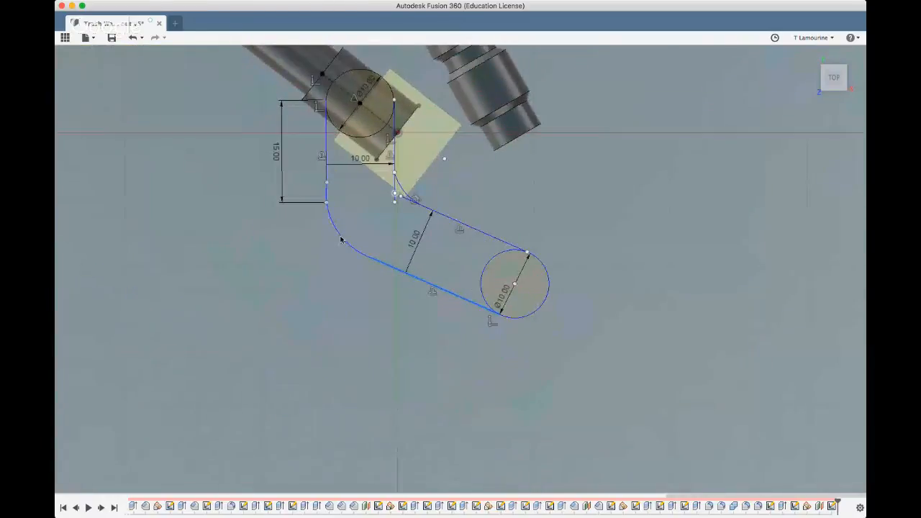
# Set the length of the outer vertical line to 12 mm so it ends at the start of the outer arc
pyautogui.scroll(5, 323, 233)
pyautogui.scroll(3, 366, 305)
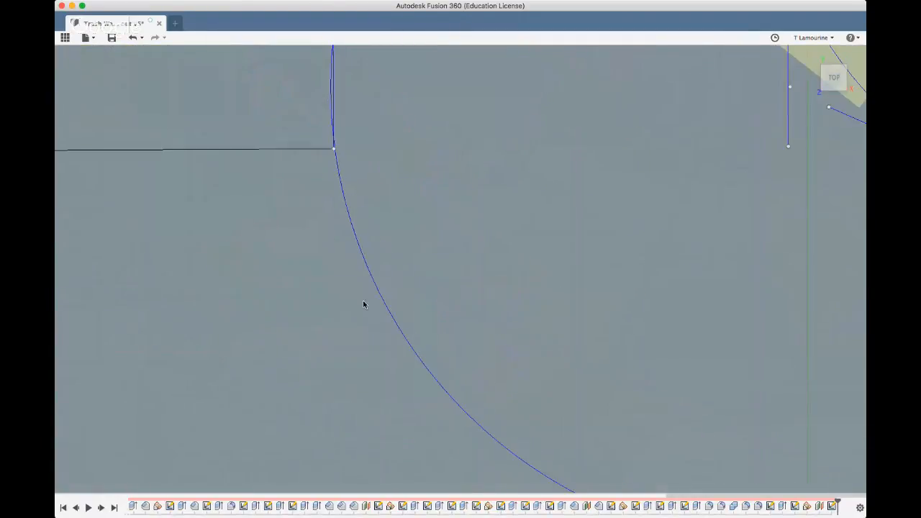
pyautogui.scroll(-3, 371, 288)
pyautogui.scroll(4, 355, 123)
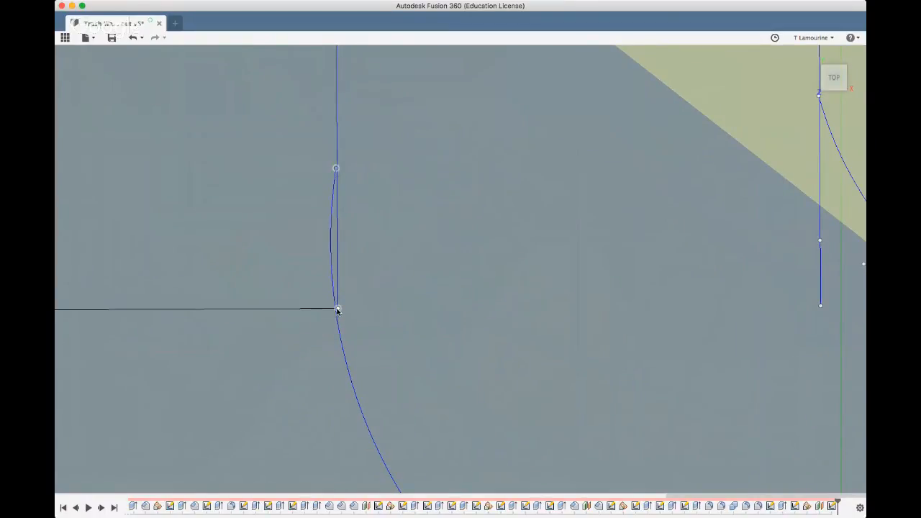
pyautogui.moveTo(337, 310); pyautogui.dragTo(335, 187)
pyautogui.press('super+z')
pyautogui.scroll(-5, 308, 387)
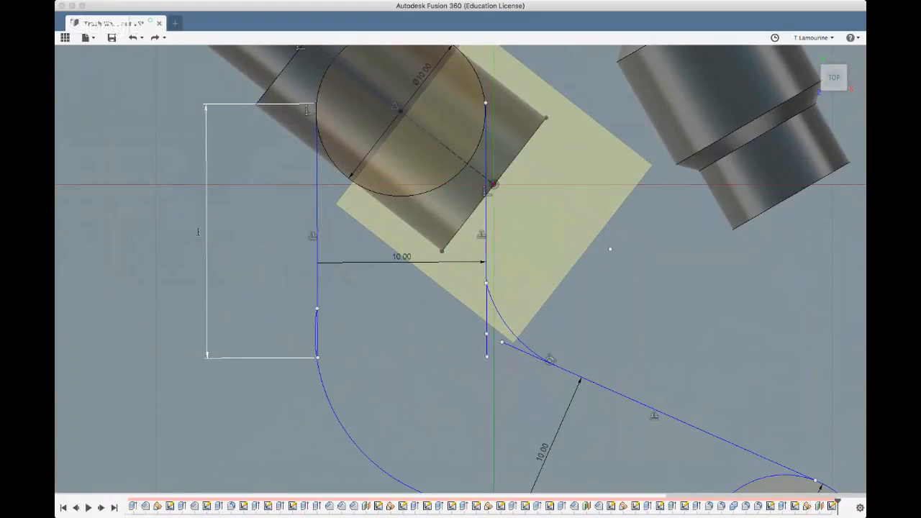
pyautogui.press('Return')
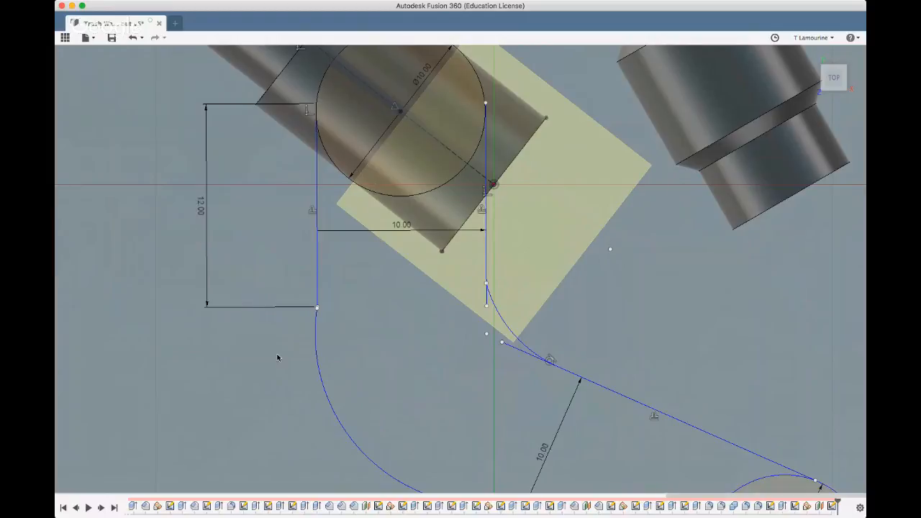
# Reshape the outer arc by shifting its center and lower end so it runs smoothly from the 12 mm line into the sloping line
pyautogui.scroll(-2, 360, 351)
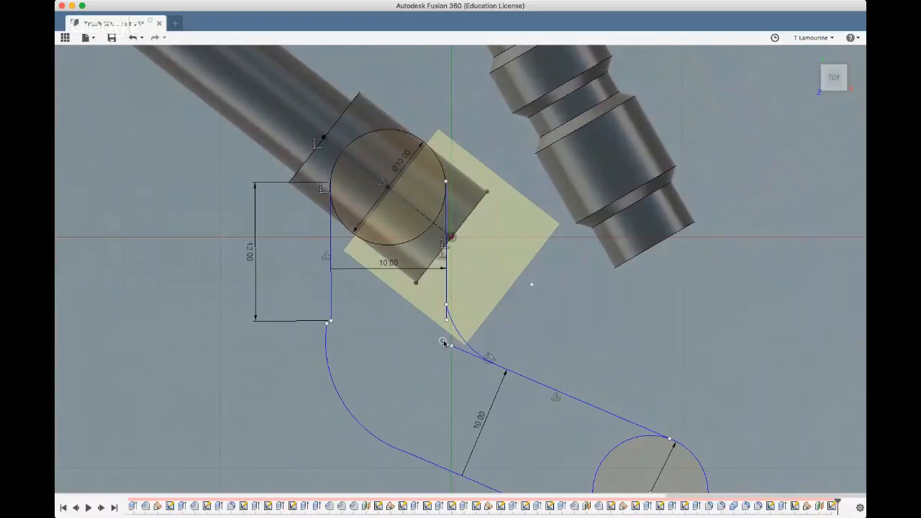
pyautogui.moveTo(447, 342); pyautogui.dragTo(447, 339)
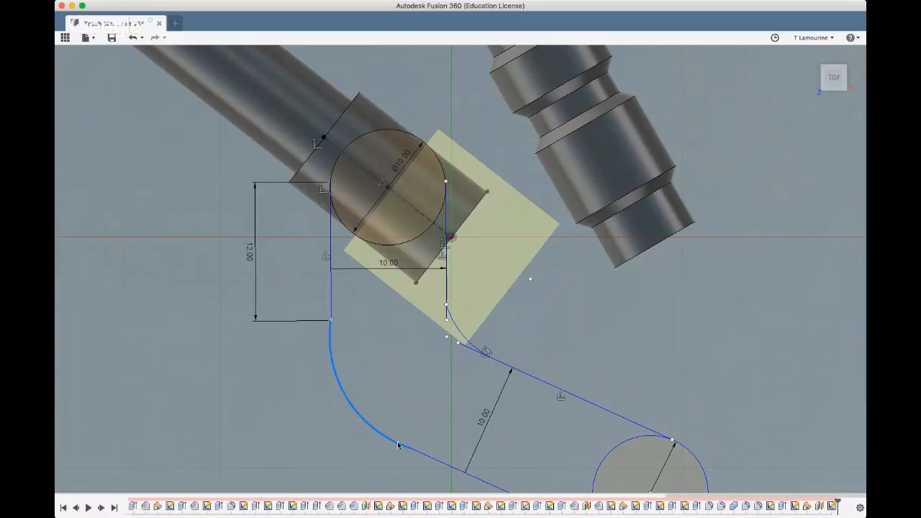
pyautogui.moveTo(411, 451); pyautogui.dragTo(400, 436)
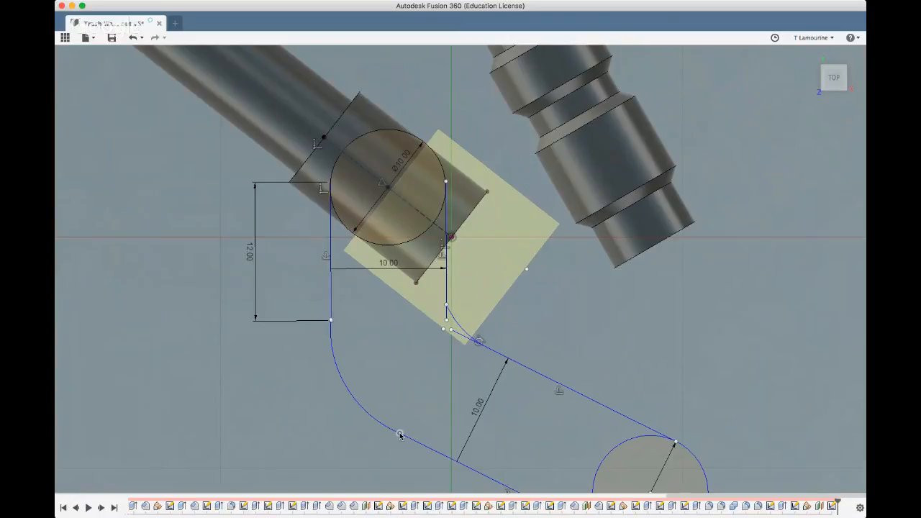
pyautogui.scroll(-3, 437, 406)
# Reposition the upper ends of the two parallel lines on the upper circle and straighten the pair to vertical
pyautogui.scroll(1, 437, 406)
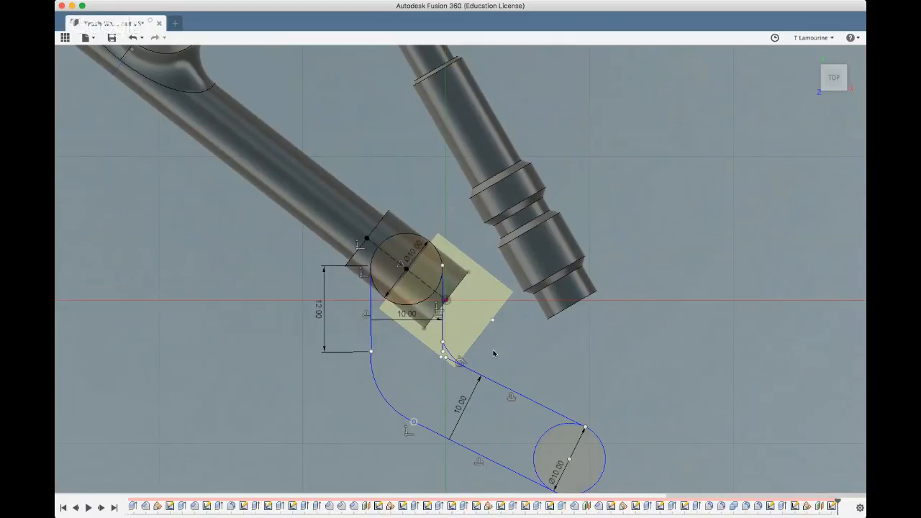
pyautogui.scroll(2, 494, 351)
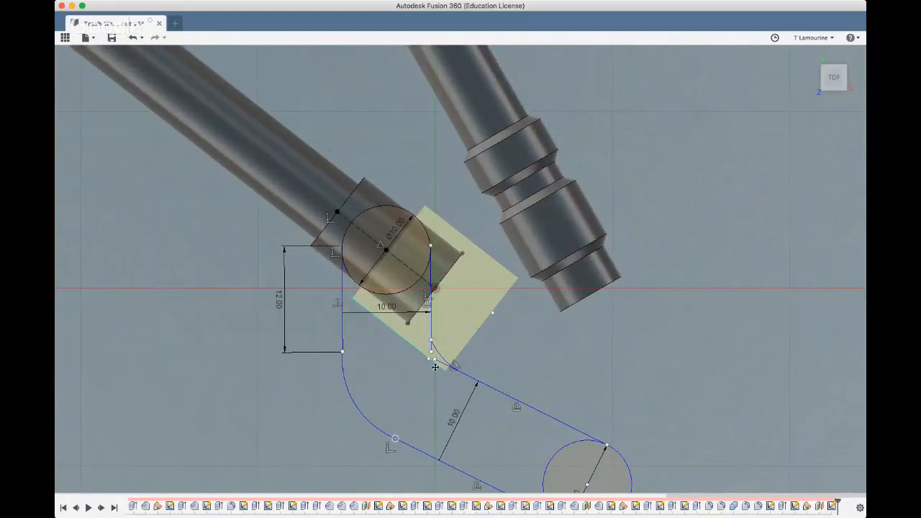
pyautogui.scroll(5, 436, 368)
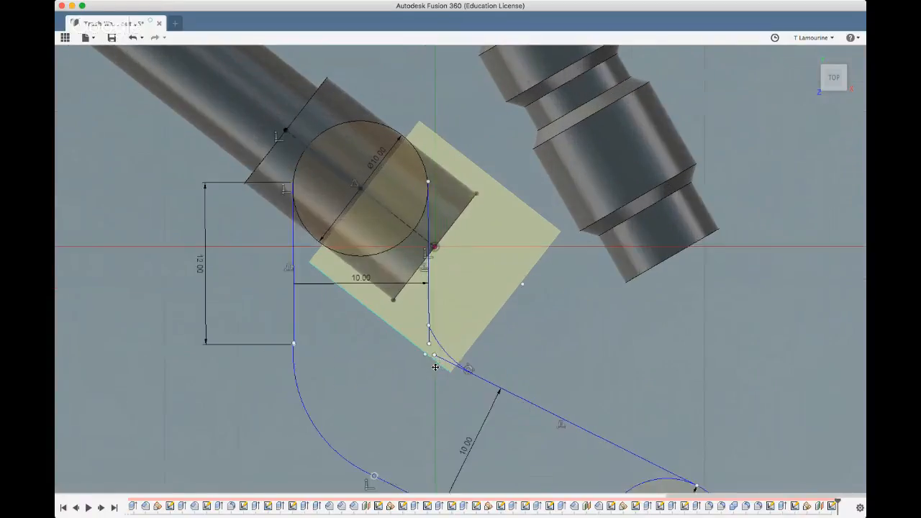
pyautogui.scroll(5, 418, 153)
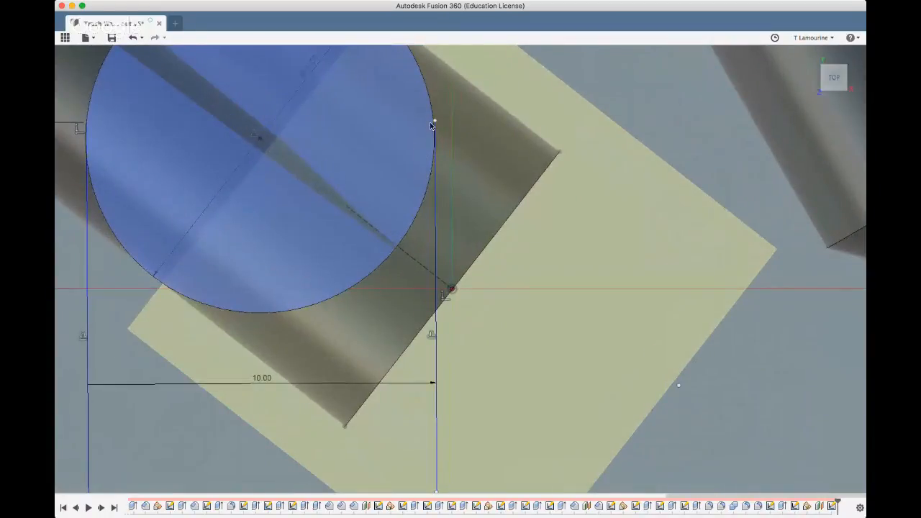
pyautogui.moveTo(434, 123); pyautogui.dragTo(432, 124)
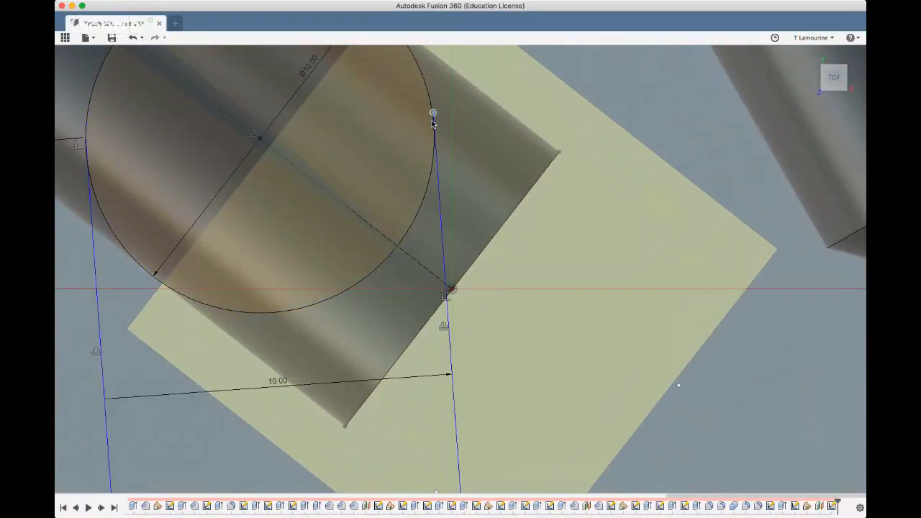
pyautogui.scroll(-5, 421, 144)
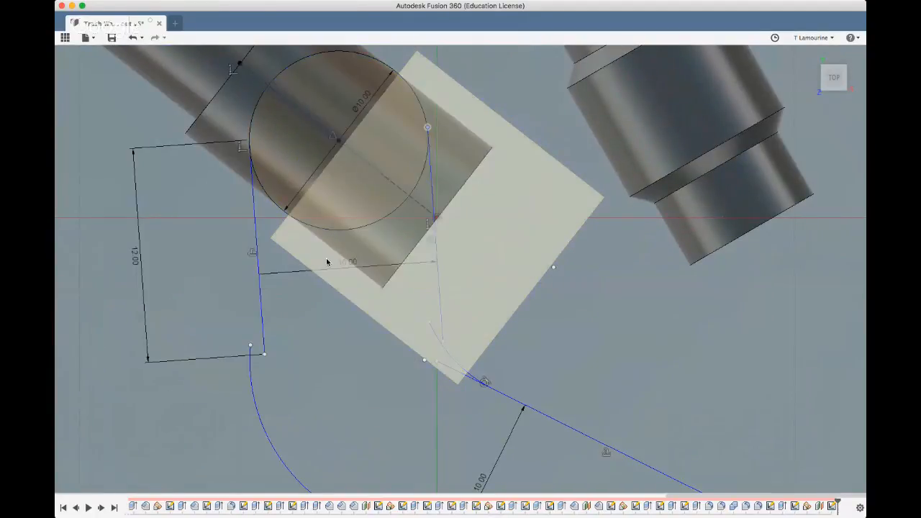
pyautogui.scroll(-2, 320, 267)
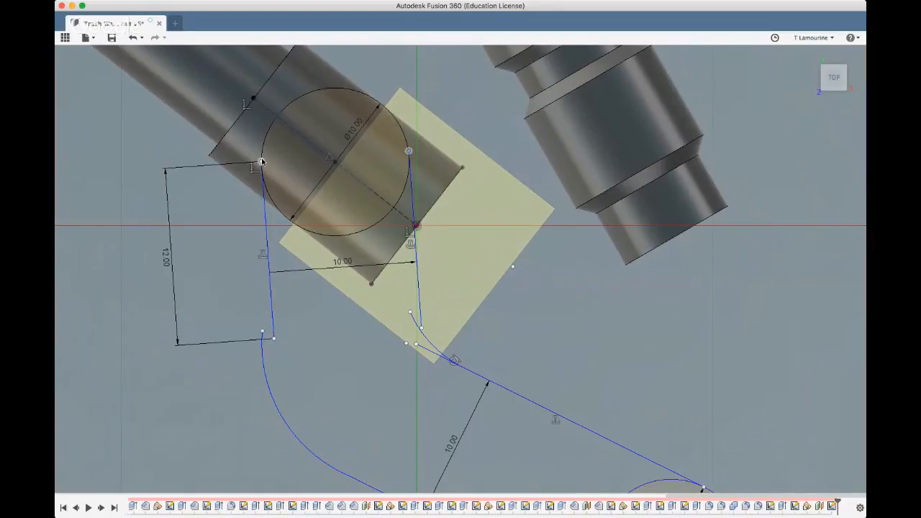
pyautogui.moveTo(261, 163); pyautogui.dragTo(260, 171)
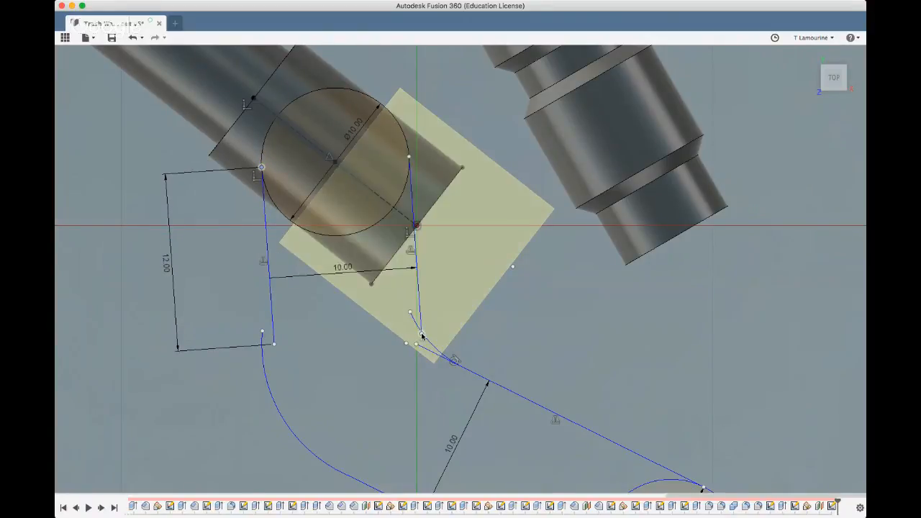
pyautogui.moveTo(422, 335); pyautogui.dragTo(410, 339)
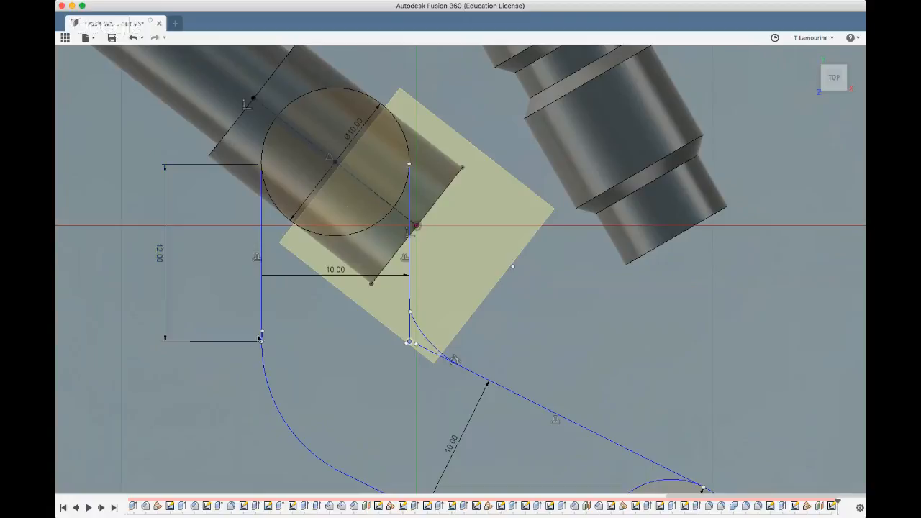
# Align the outer arc's start with the 12 mm line's lower end and fit both ends of the inner arc to the inner lines
pyautogui.moveTo(262, 337); pyautogui.dragTo(263, 342)
pyautogui.moveTo(409, 311); pyautogui.dragTo(409, 306)
pyautogui.moveTo(464, 369); pyautogui.dragTo(463, 370)
pyautogui.scroll(-5, 362, 378)
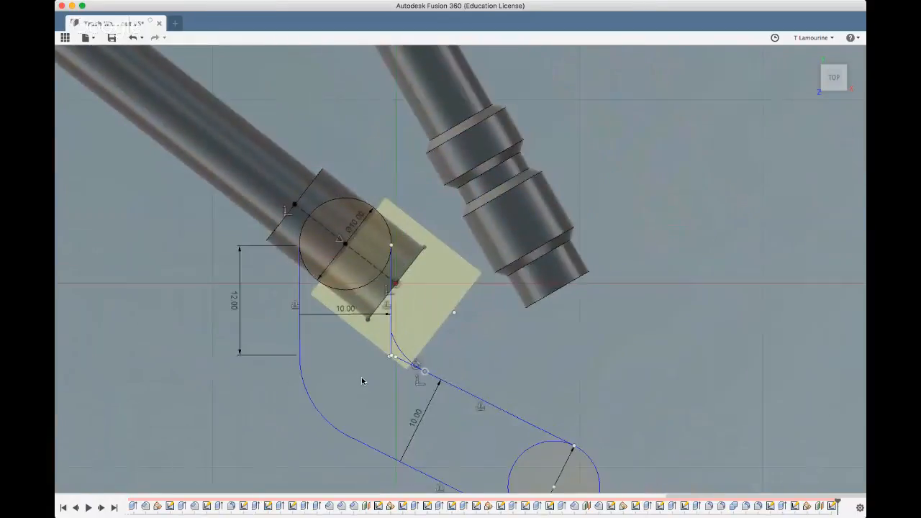
pyautogui.scroll(-2, 523, 341)
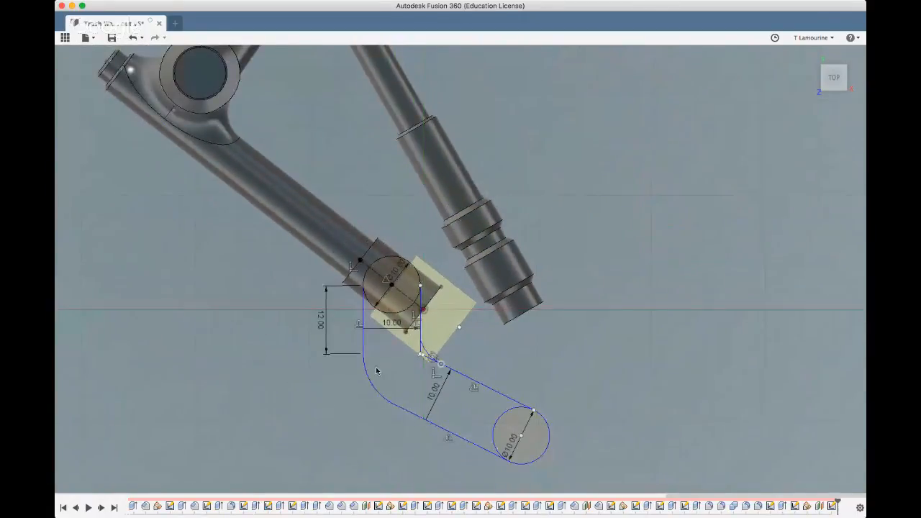
# Examine the bent outline from several angles, focusing on the inner corner where the arc meets the straight inner lines
pyautogui.scroll(5, 406, 359)
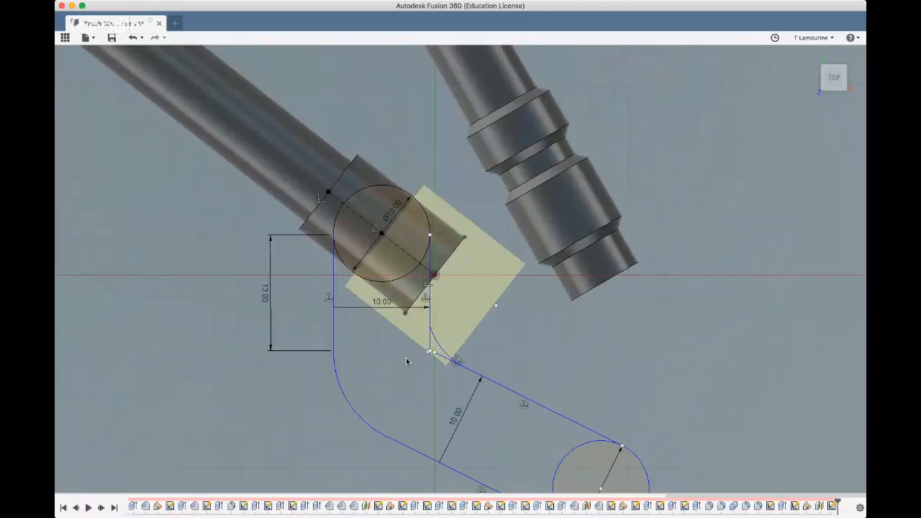
pyautogui.keyDown('shift'); pyautogui.moveTo(406, 358); pyautogui.dragTo(507, 249, button='middle'); pyautogui.keyUp('shift')
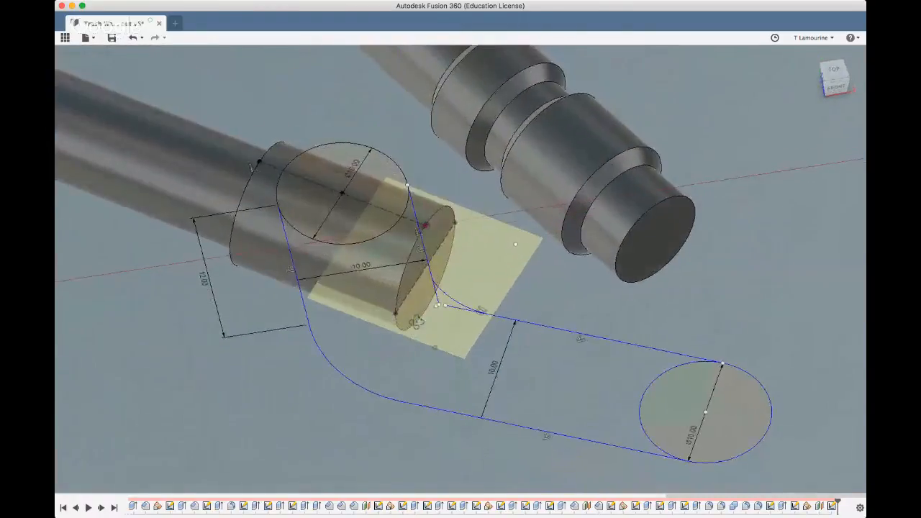
pyautogui.moveTo(416, 322)
pyautogui.keyDown('shift'); pyautogui.mouseDown(button='middle')
pyautogui.moveTo(474, 323)
pyautogui.moveTo(506, 298)
pyautogui.moveTo(418, 299)
pyautogui.moveTo(389, 310)
pyautogui.moveTo(386, 323)
pyautogui.moveTo(436, 329)
pyautogui.mouseUp(button='middle'); pyautogui.keyUp('shift')
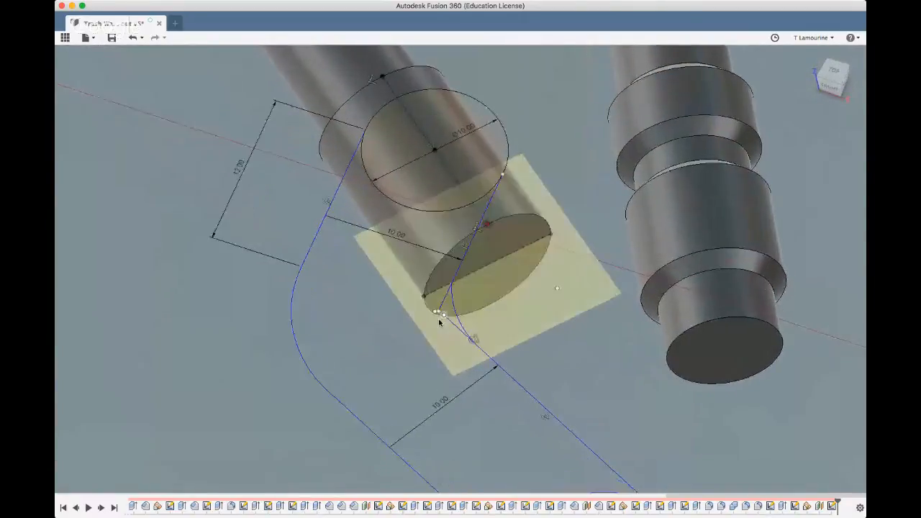
pyautogui.scroll(3, 440, 322)
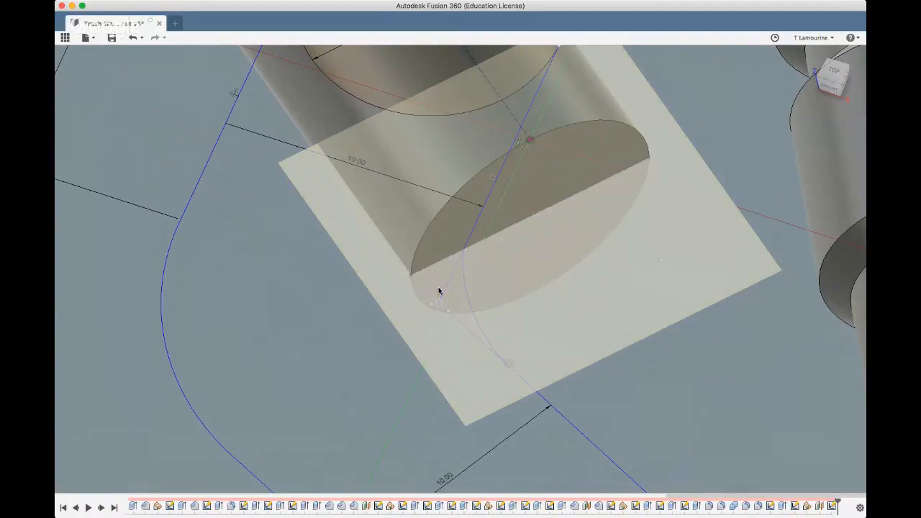
pyautogui.scroll(-3, 373, 299)
pyautogui.scroll(-3, 374, 299)
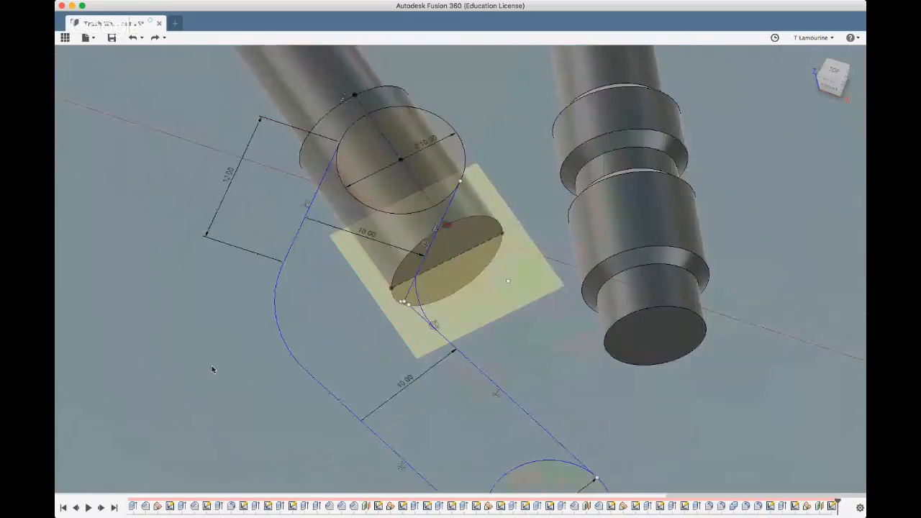
pyautogui.keyDown('shift'); pyautogui.moveTo(211, 368); pyautogui.dragTo(296, 292, button='middle'); pyautogui.keyUp('shift')
pyautogui.keyDown('shift'); pyautogui.moveTo(246, 334); pyautogui.dragTo(245, 357, button='middle'); pyautogui.keyUp('shift')
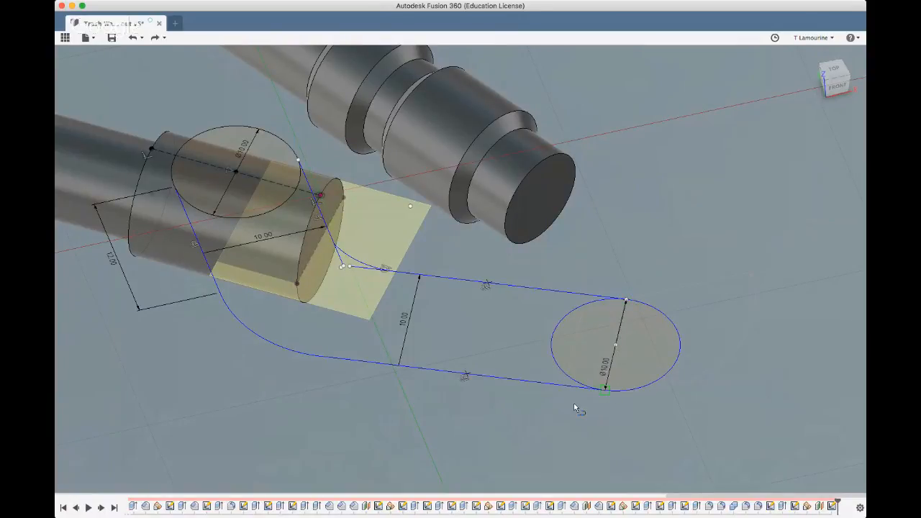
# Draw a line across the upper circle joining the upper ends of the two vertical lines to close the bent outline
pyautogui.scroll(-5, 578, 405)
pyautogui.scroll(5, 434, 355)
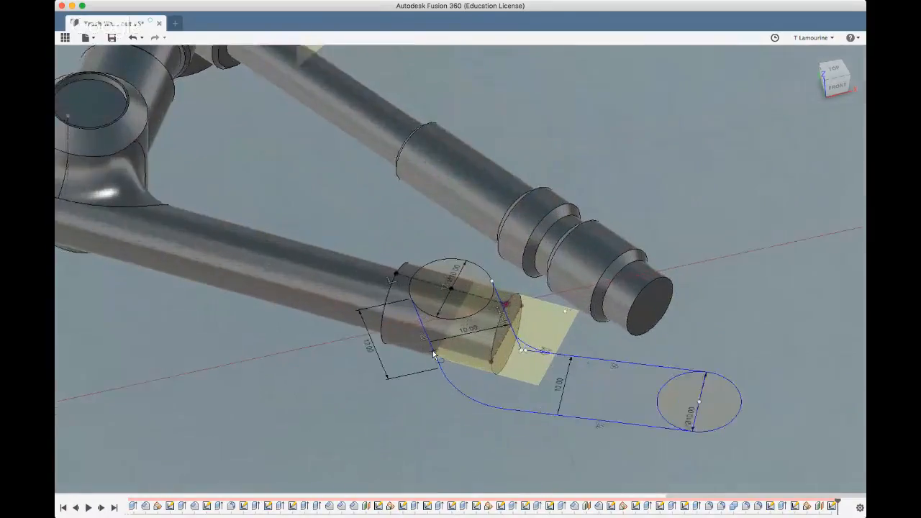
pyautogui.click(400, 271)
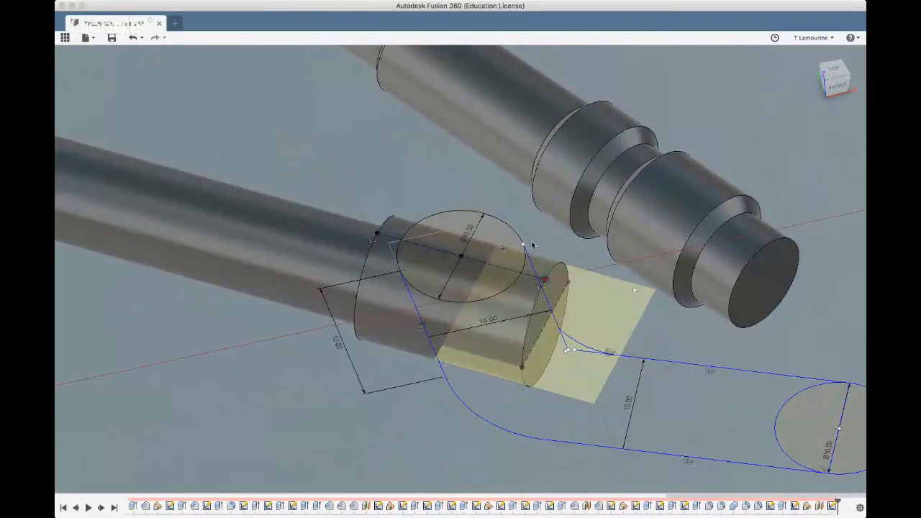
pyautogui.click(524, 247)
# Examine the shape and proportions of the closed bent outline against the whole arm from several angles
pyautogui.scroll(-2, 300, 450)
pyautogui.scroll(-4, 299, 450)
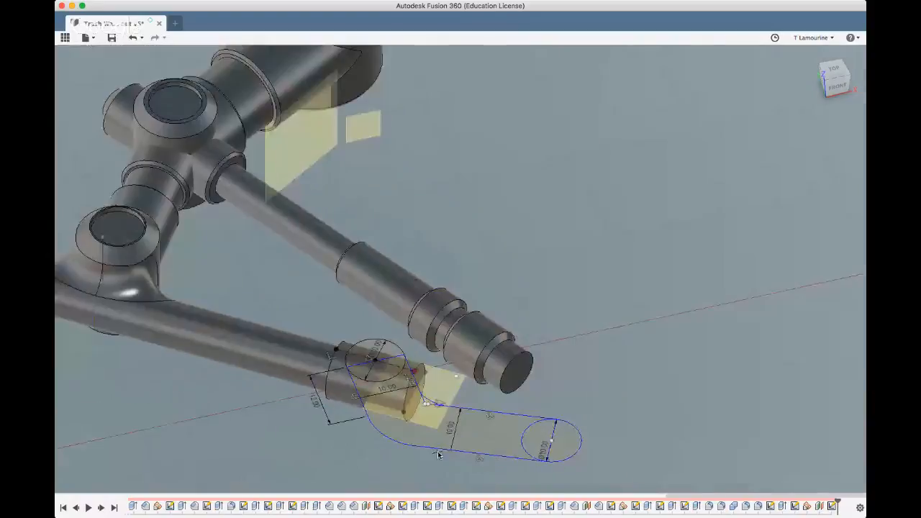
pyautogui.keyDown('shift'); pyautogui.moveTo(432, 451); pyautogui.dragTo(406, 449, button='middle'); pyautogui.keyUp('shift')
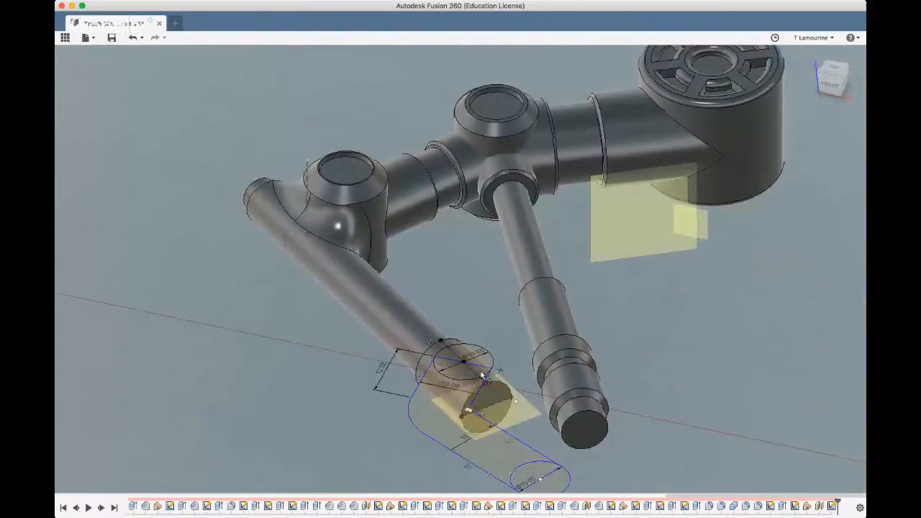
pyautogui.scroll(3, 484, 371)
pyautogui.scroll(-5, 362, 426)
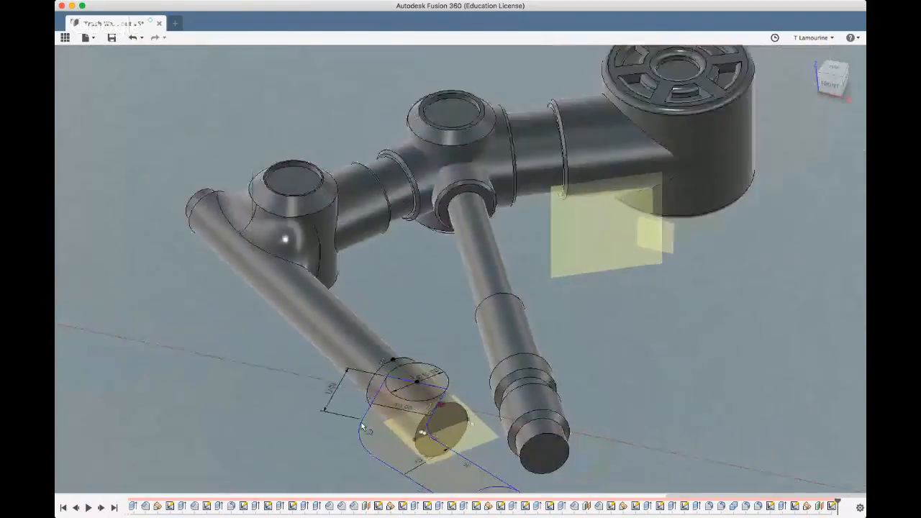
pyautogui.keyDown('shift'); pyautogui.moveTo(362, 426); pyautogui.dragTo(309, 433, button='middle'); pyautogui.keyUp('shift')
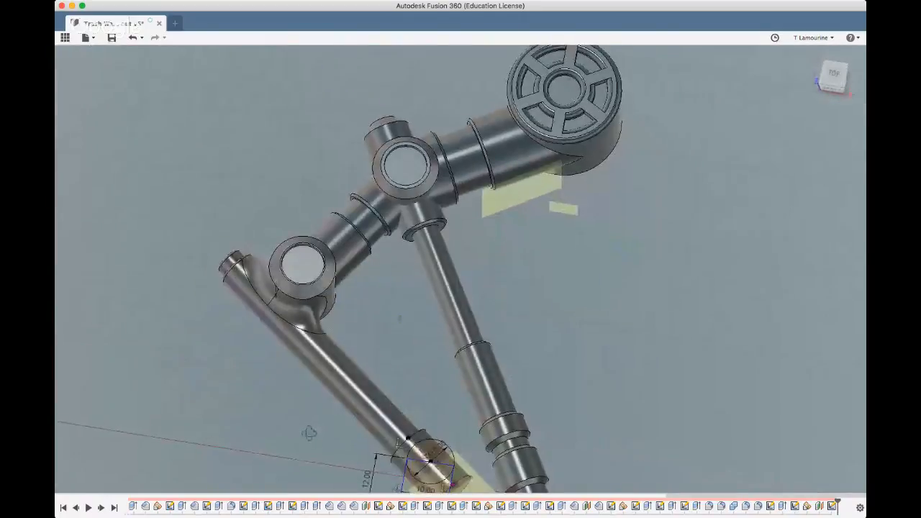
pyautogui.scroll(-5, 365, 311)
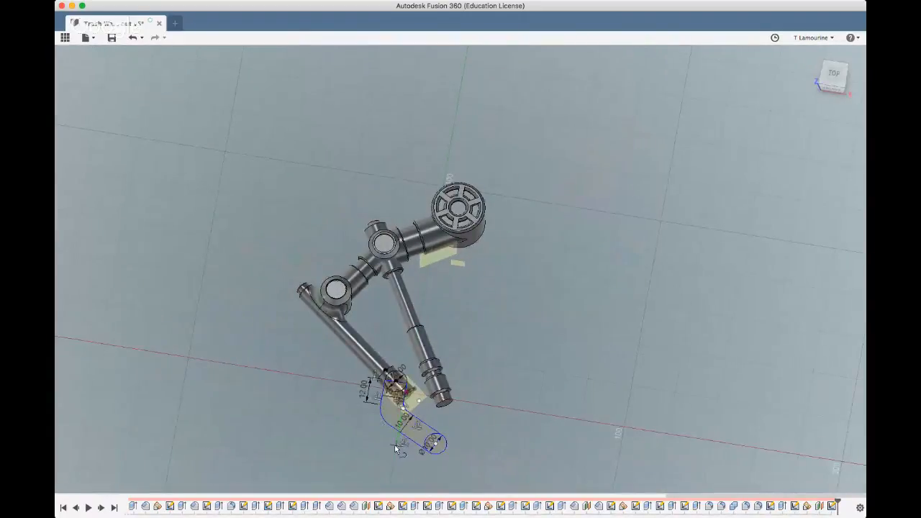
pyautogui.scroll(5, 393, 452)
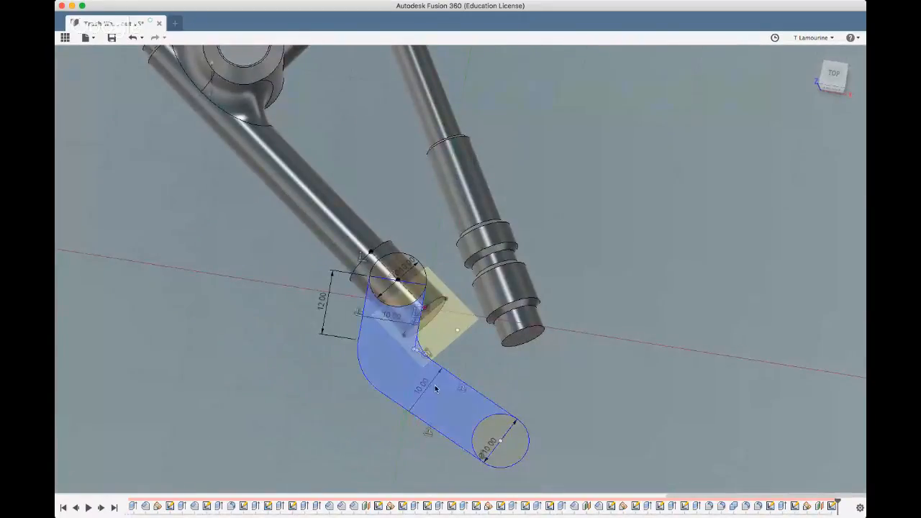
# Select the bent profile, both halves of the upper circle and the lower end circle, and start extruding them together
pyautogui.click(404, 369)
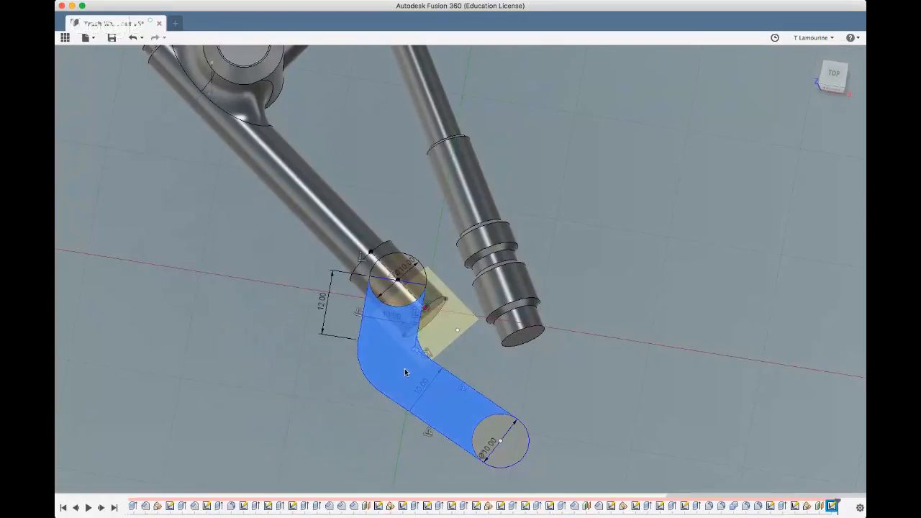
pyautogui.keyDown('shift'); pyautogui.click(383, 275); pyautogui.keyUp('shift')
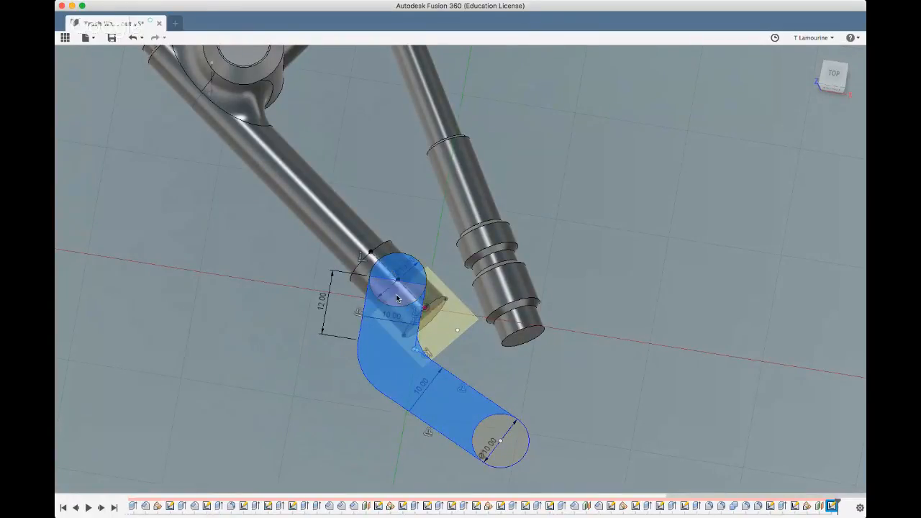
pyautogui.keyDown('shift'); pyautogui.click(396, 298); pyautogui.keyUp('shift')
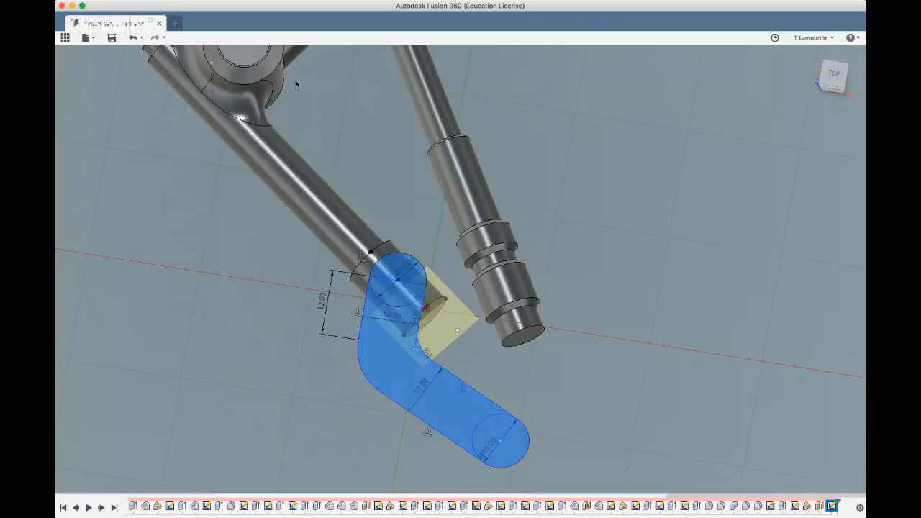
pyautogui.click(303, 62)
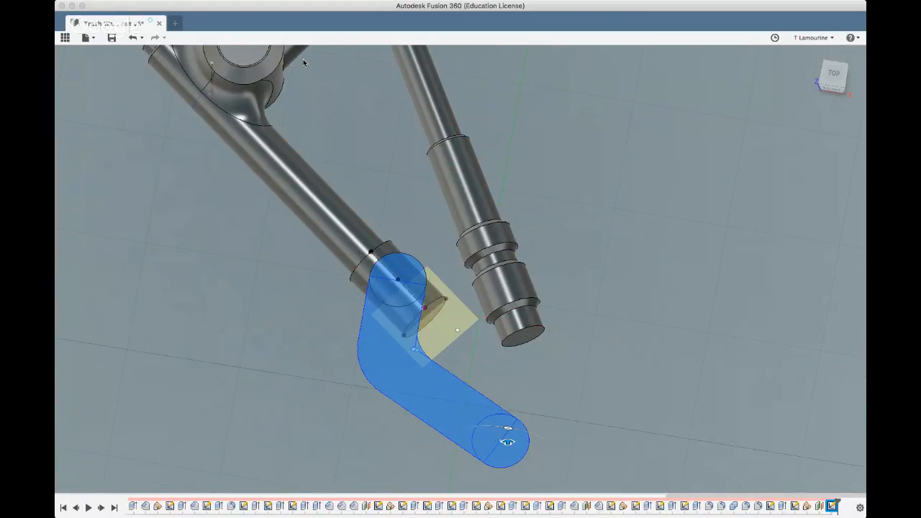
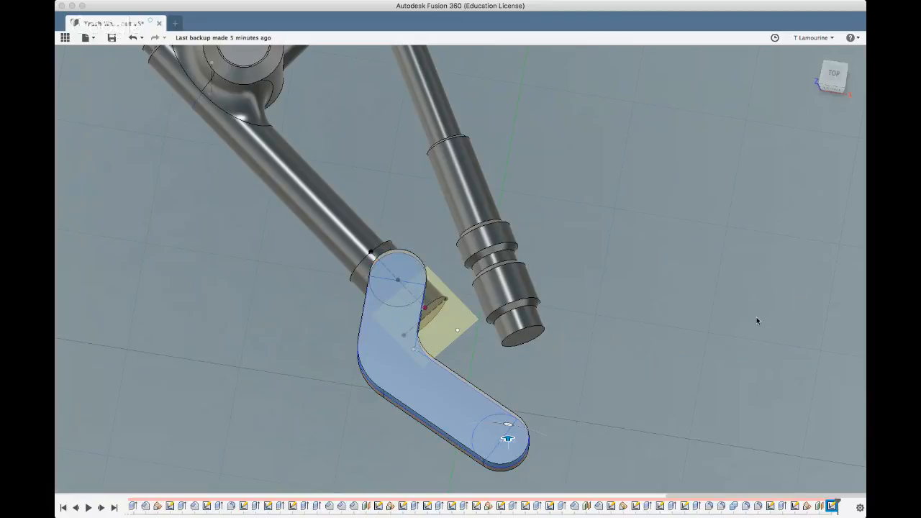
# Complete the extrusion of the selected bent profiles into a solid plate at the end of the lower arm
pyautogui.keyDown('shift'); pyautogui.moveTo(756, 317); pyautogui.dragTo(757, 281, button='middle'); pyautogui.keyUp('shift')
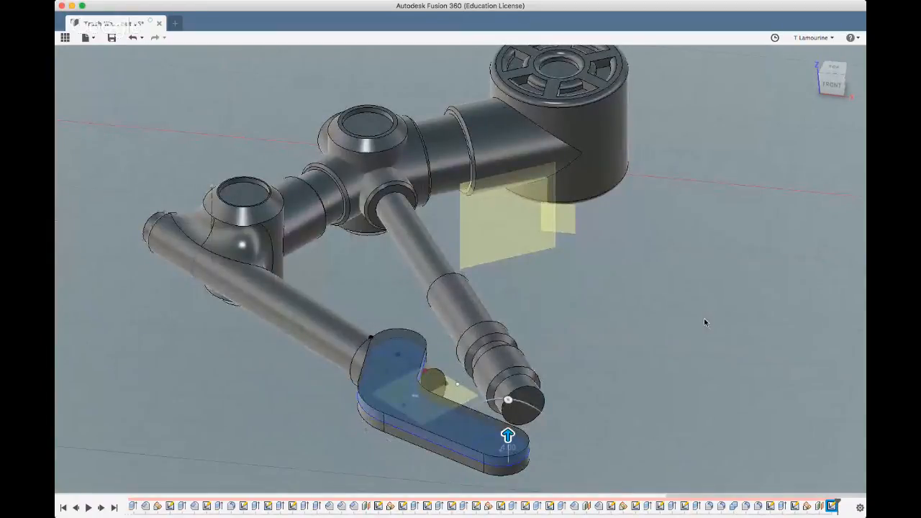
pyautogui.press('Return')
pyautogui.keyDown('shift'); pyautogui.moveTo(689, 335); pyautogui.dragTo(676, 300, button='middle'); pyautogui.keyUp('shift')
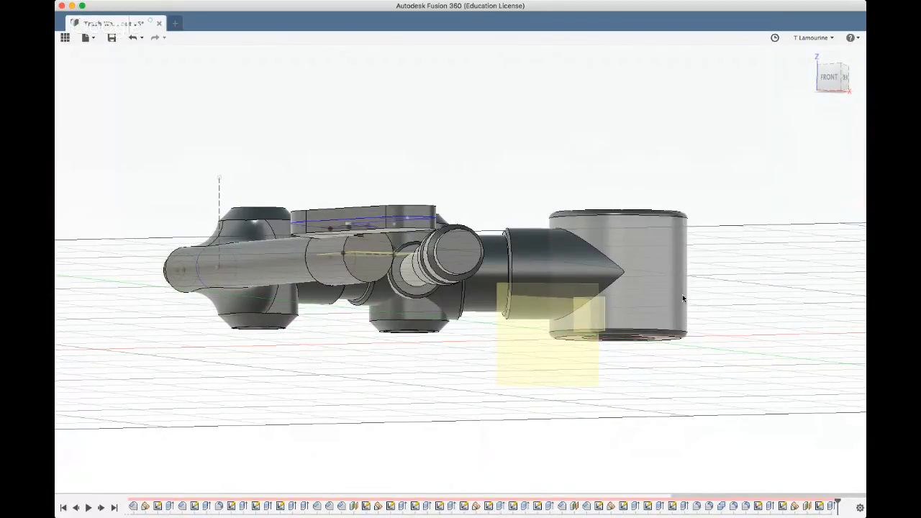
pyautogui.keyDown('shift'); pyautogui.moveTo(744, 329); pyautogui.dragTo(732, 374, button='middle'); pyautogui.keyUp('shift')
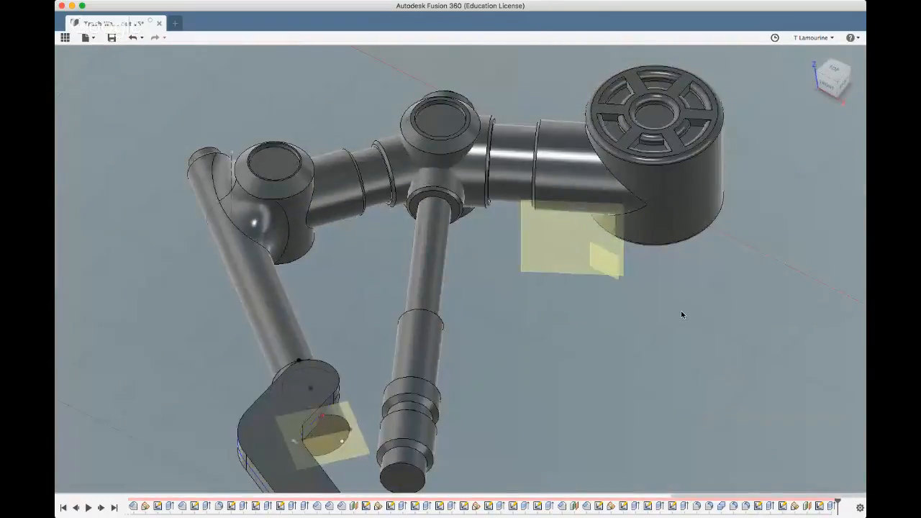
pyautogui.scroll(-5, 681, 310)
pyautogui.keyDown('shift'); pyautogui.moveTo(666, 311); pyautogui.dragTo(659, 252, button='middle'); pyautogui.keyUp('shift')
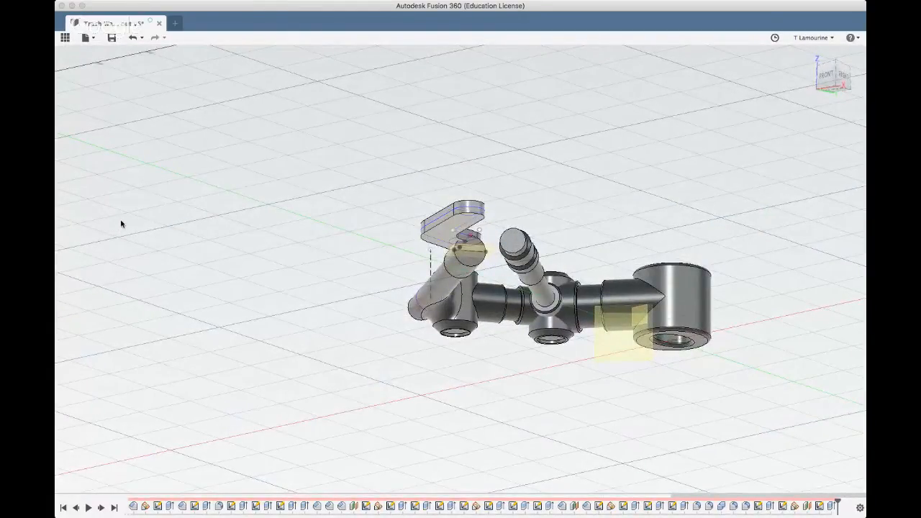
# Mirror the bent plate body about the horizontal construction plane through the arm's thick end section
pyautogui.keyDown('shift'); pyautogui.moveTo(180, 218); pyautogui.dragTo(226, 236, button='middle'); pyautogui.keyUp('shift')
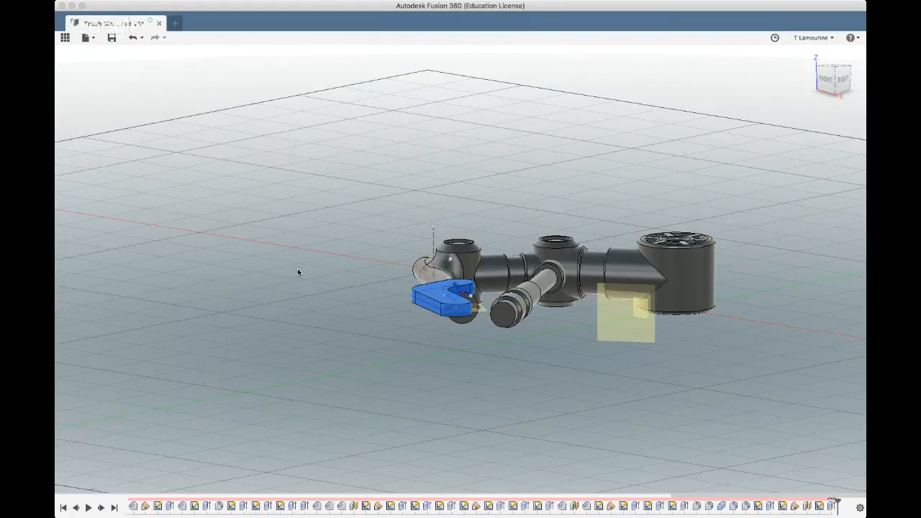
pyautogui.click(794, 194)
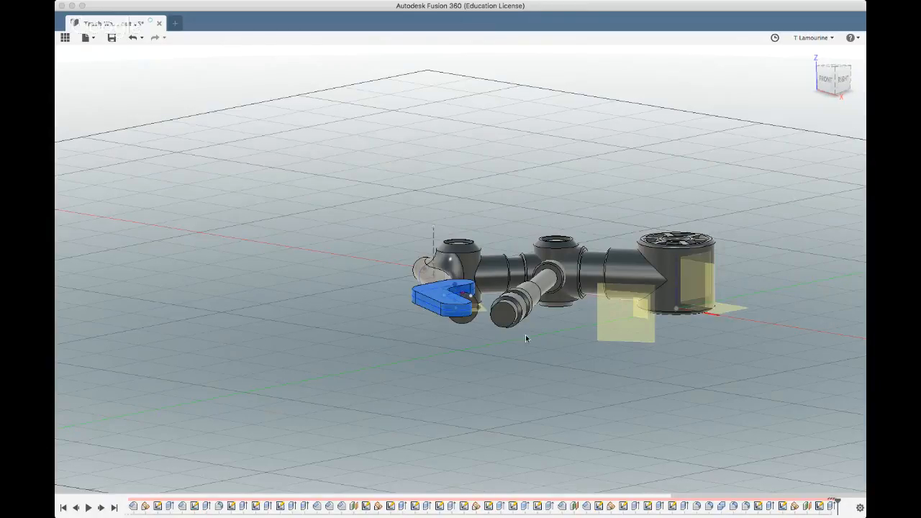
pyautogui.click(482, 312)
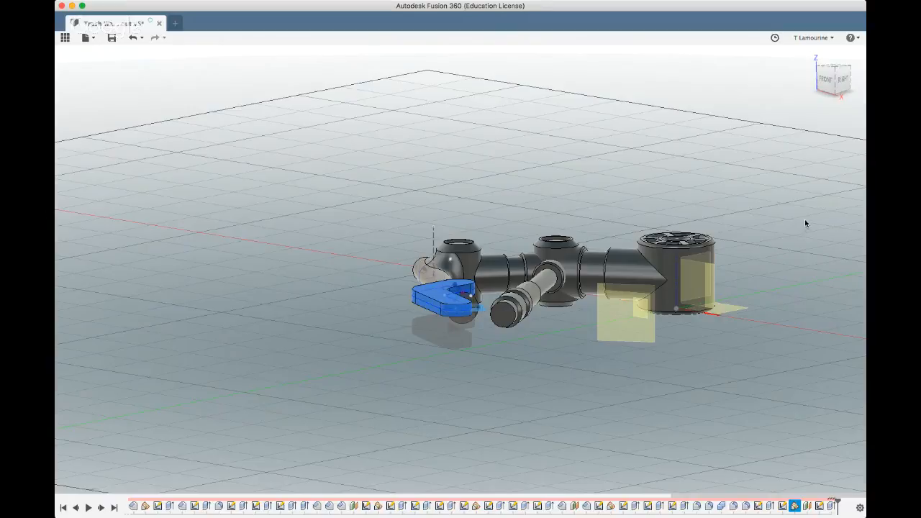
pyautogui.press('Return')
pyautogui.keyDown('shift'); pyautogui.moveTo(592, 380); pyautogui.dragTo(341, 403, button='middle'); pyautogui.keyUp('shift')
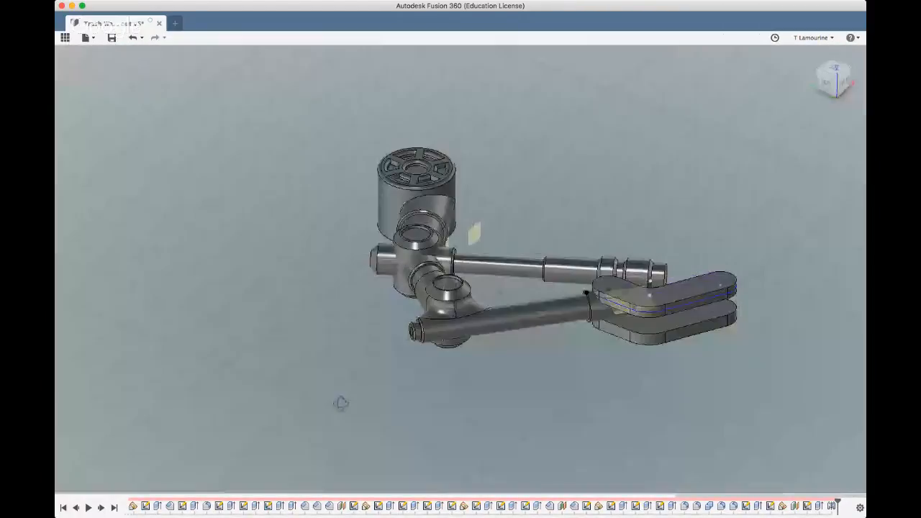
# Hide the sketches and the construction planes so only the arm's solid bodies are displayed
pyautogui.click(814, 61)
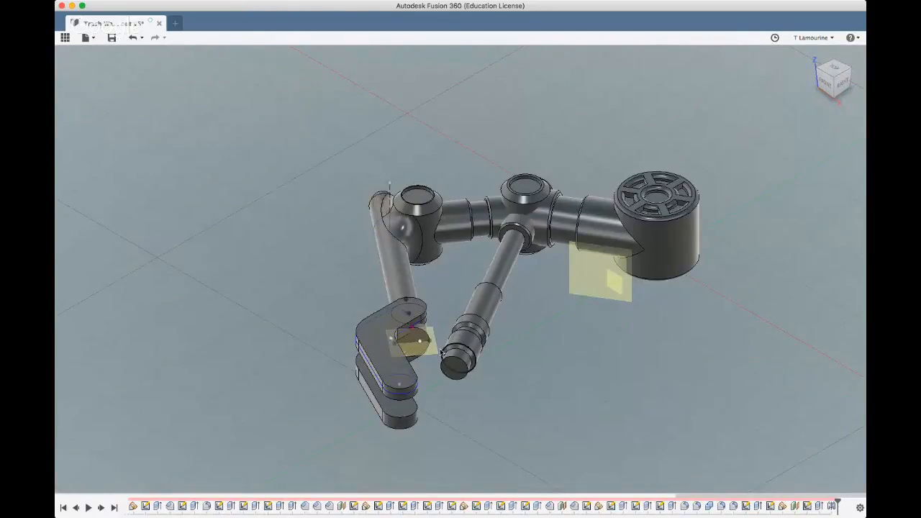
pyautogui.scroll(3, 87, 224)
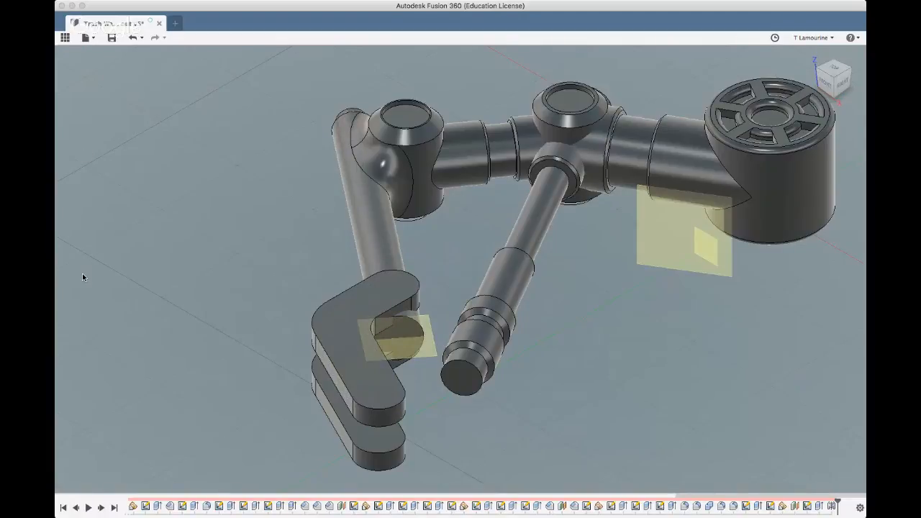
pyautogui.click(92, 472)
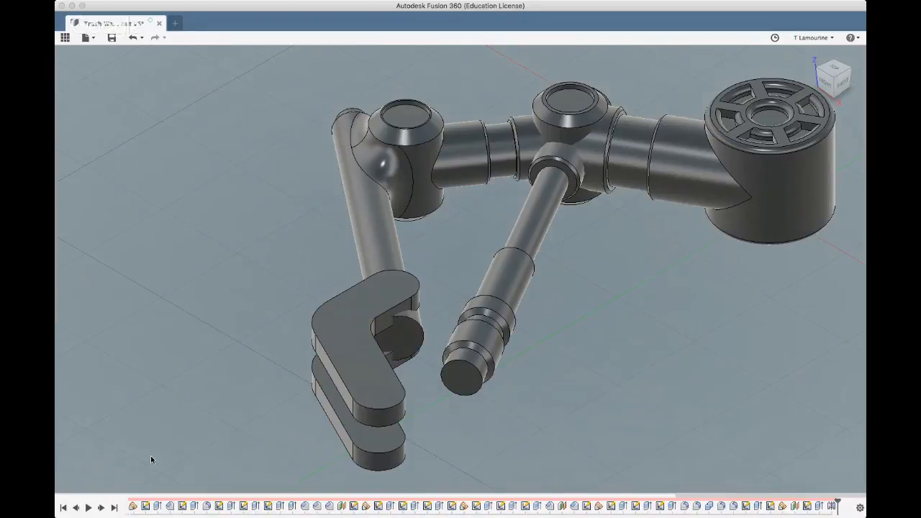
# Examine the arm and its paired bent plates from the front, underneath and above, including an upright top view
pyautogui.keyDown('shift'); pyautogui.moveTo(253, 444); pyautogui.dragTo(260, 423, button='middle'); pyautogui.keyUp('shift')
pyautogui.scroll(-5, 380, 370)
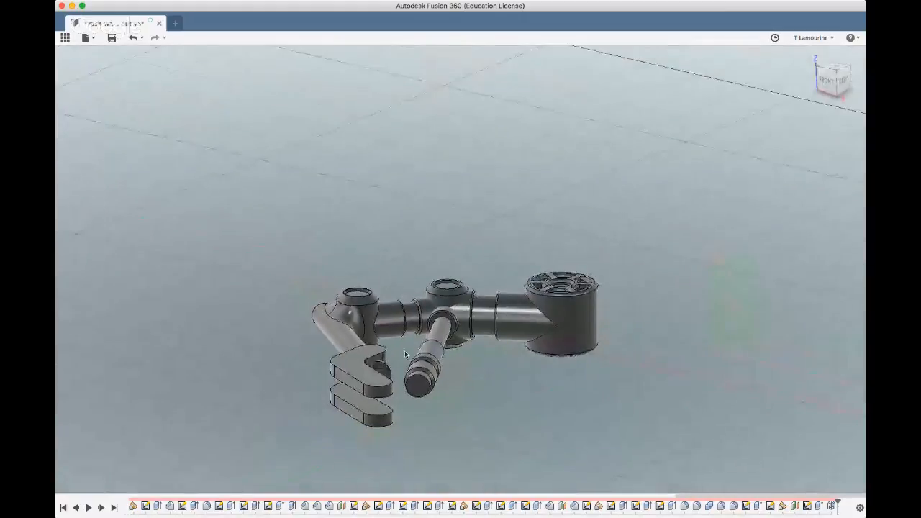
pyautogui.keyDown('shift'); pyautogui.moveTo(406, 350); pyautogui.dragTo(437, 407, button='middle'); pyautogui.keyUp('shift')
pyautogui.scroll(-5, 437, 407)
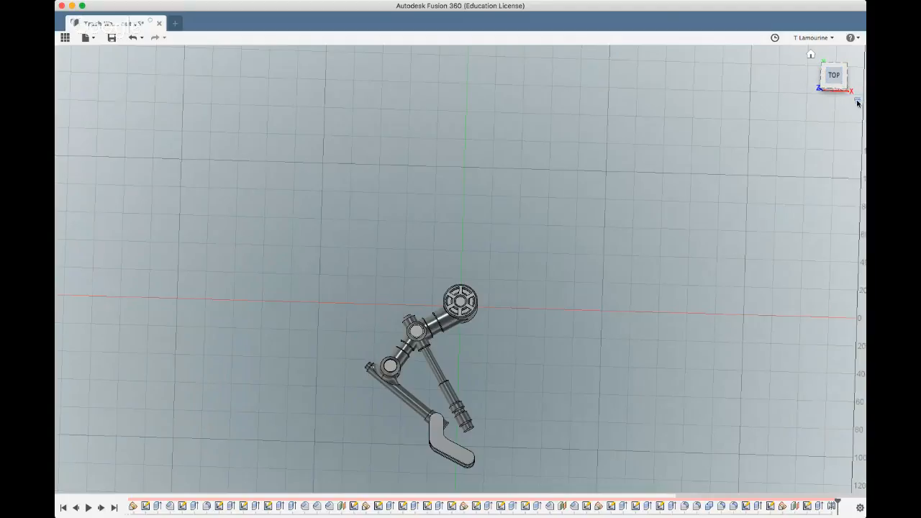
pyautogui.moveTo(819, 104); pyautogui.dragTo(835, 39)
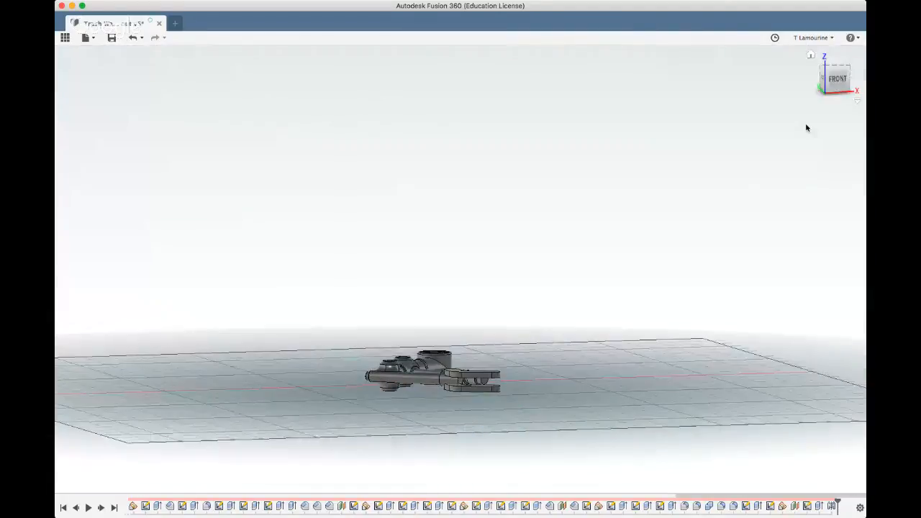
pyautogui.moveTo(823, 105); pyautogui.dragTo(820, 73)
pyautogui.click(835, 87)
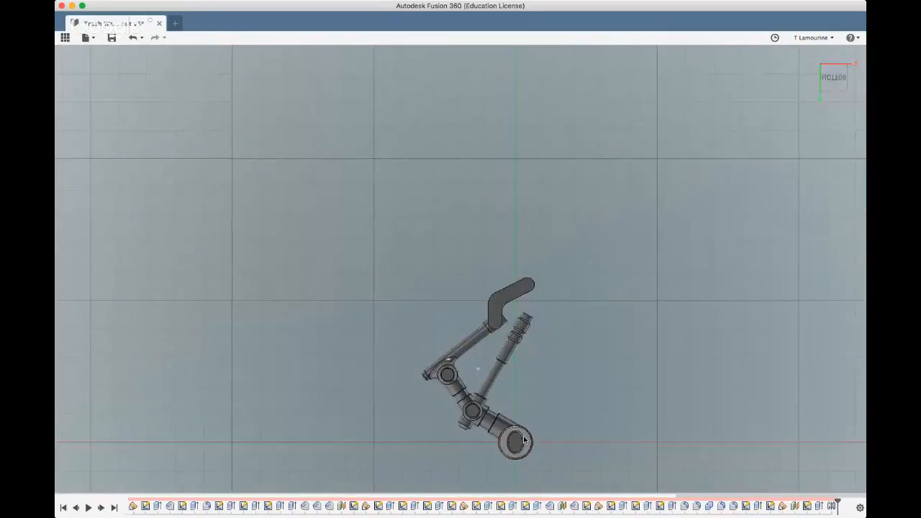
pyautogui.scroll(3, 494, 437)
pyautogui.scroll(2, 557, 488)
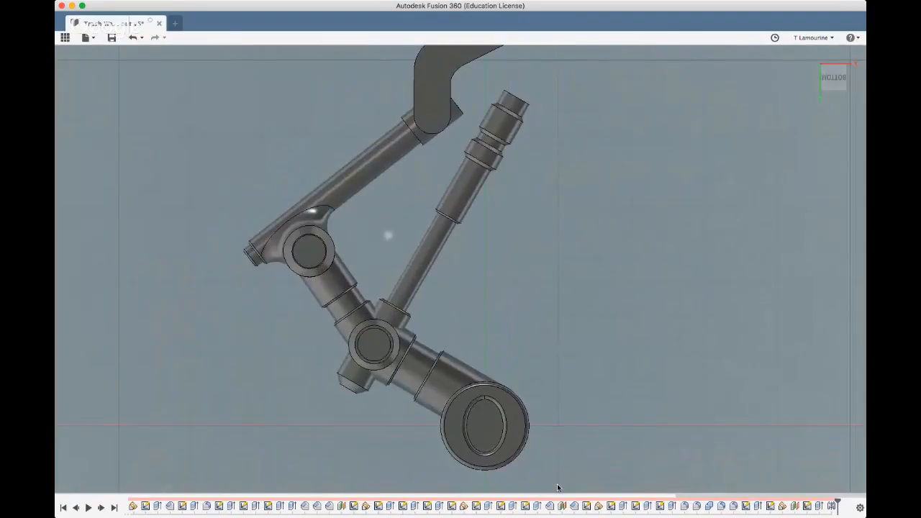
pyautogui.scroll(-2, 557, 488)
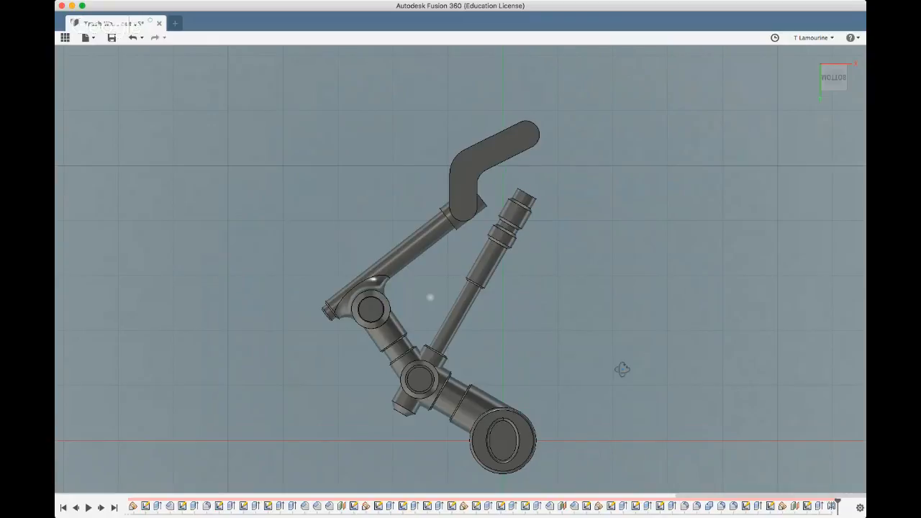
pyautogui.keyDown('shift'); pyautogui.moveTo(623, 369); pyautogui.dragTo(514, 209, button='middle'); pyautogui.keyUp('shift')
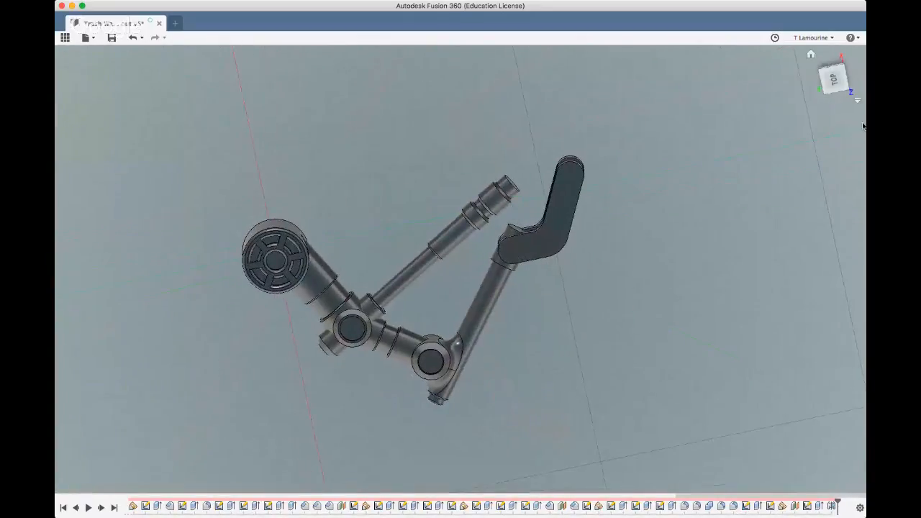
pyautogui.click(833, 79)
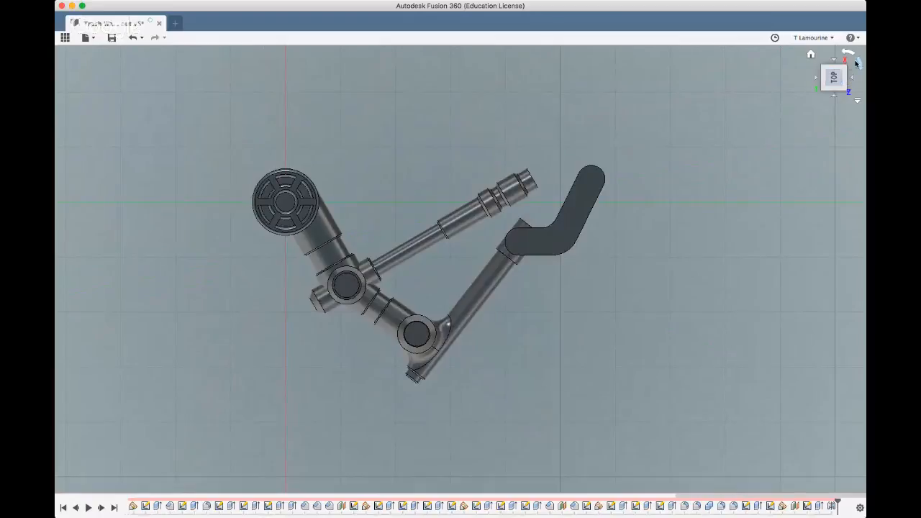
pyautogui.click(857, 63)
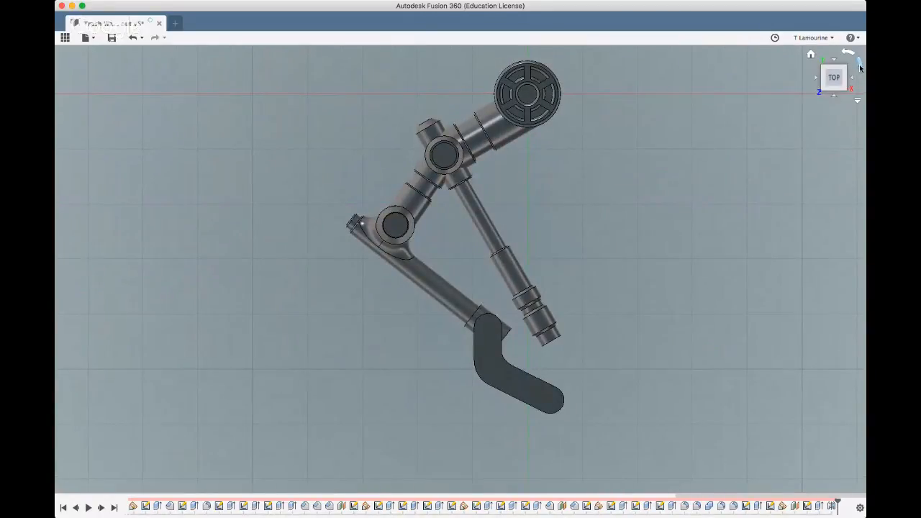
pyautogui.click(859, 64)
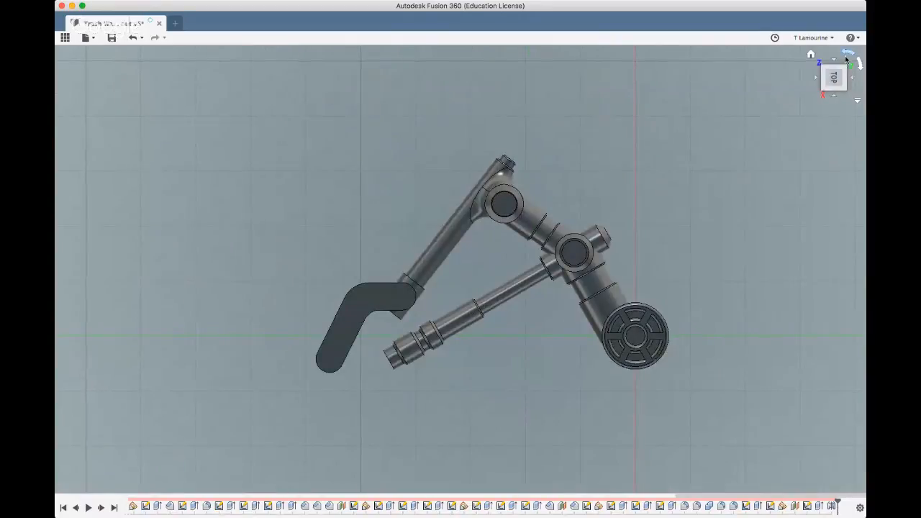
pyautogui.click(847, 57)
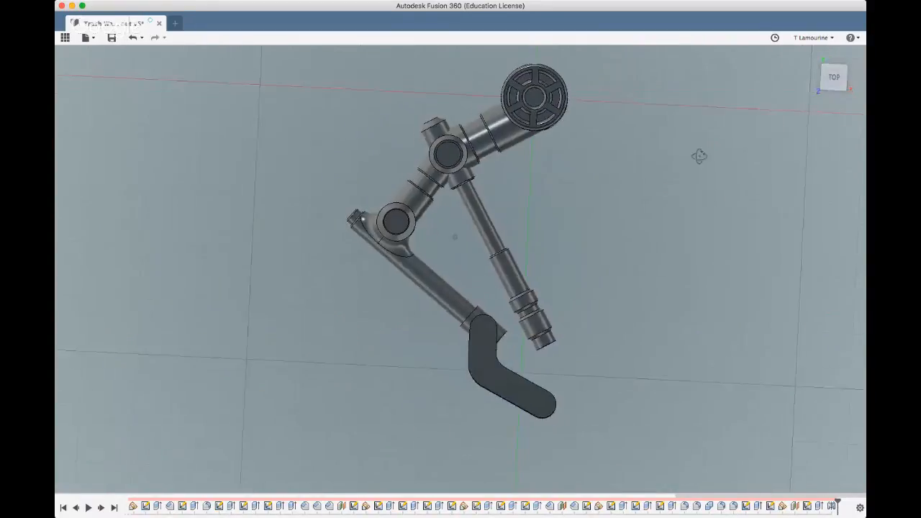
pyautogui.keyDown('shift'); pyautogui.moveTo(699, 156); pyautogui.dragTo(695, 135, button='middle'); pyautogui.keyUp('shift')
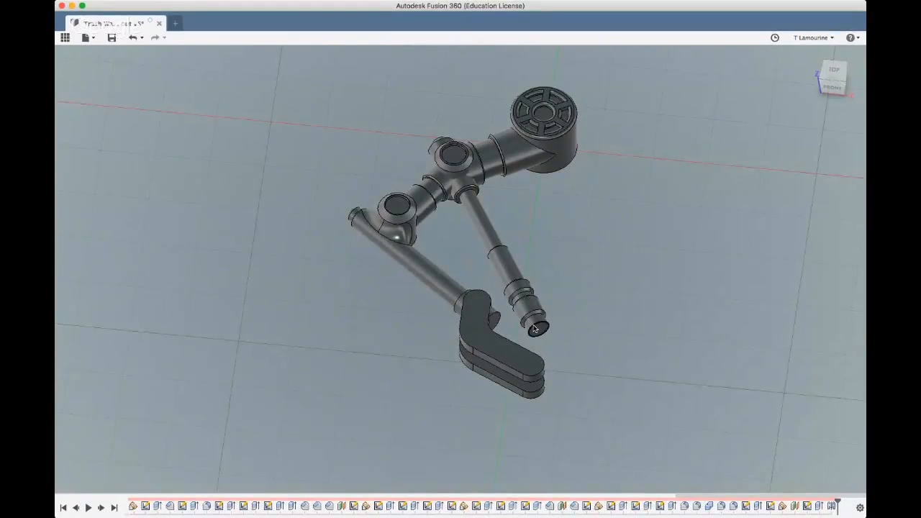
pyautogui.click(479, 318)
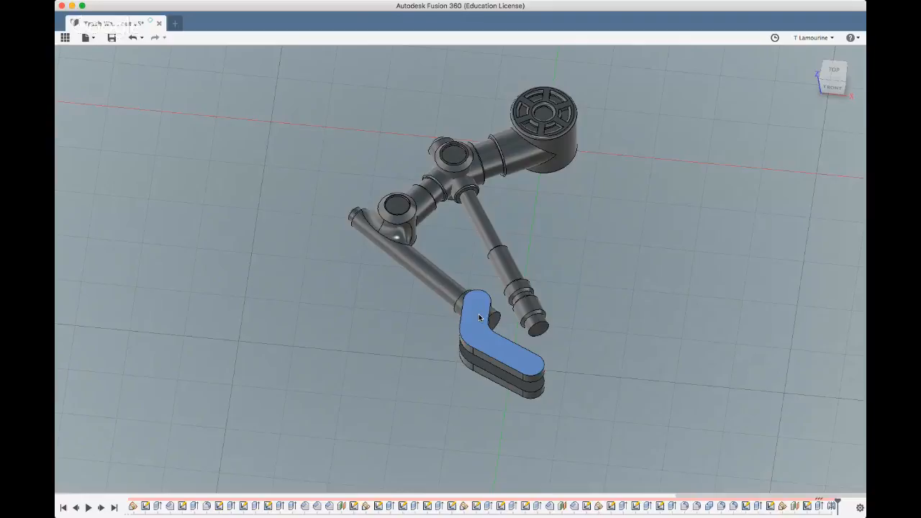
pyautogui.click(192, 55)
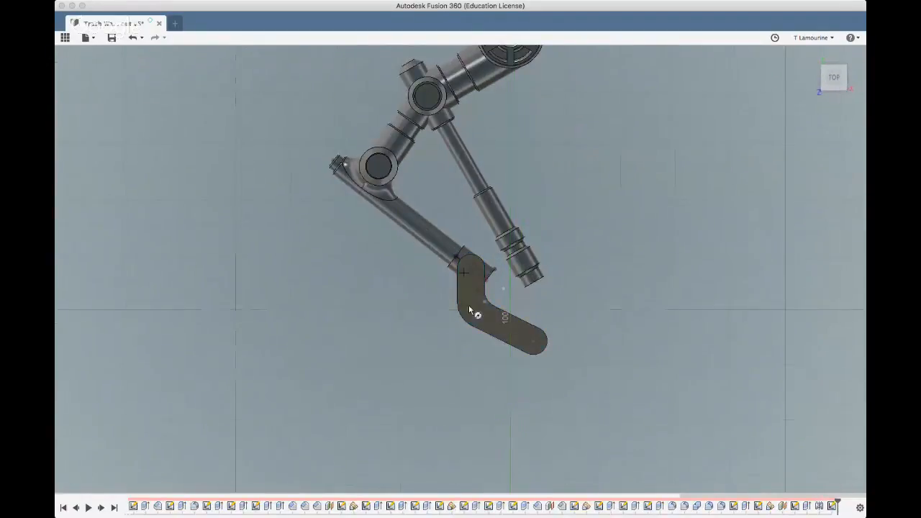
pyautogui.scroll(3, 468, 268)
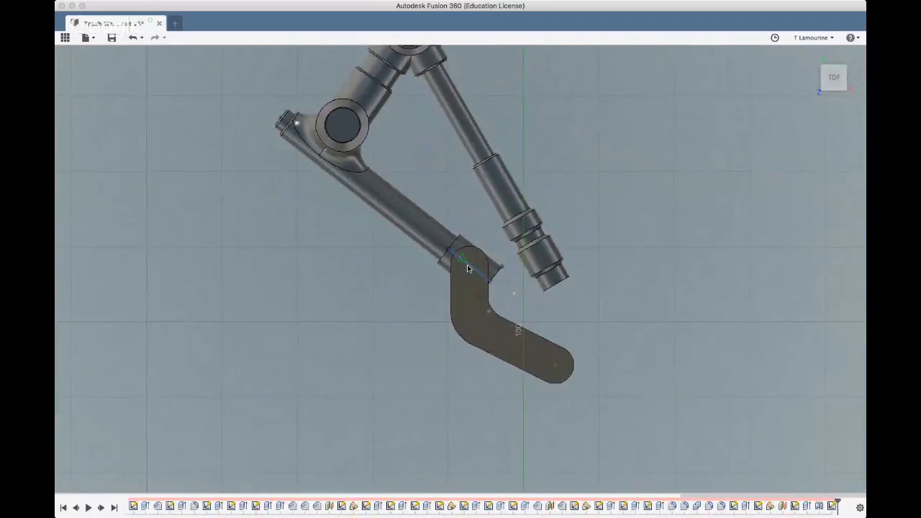
pyautogui.scroll(1, 473, 268)
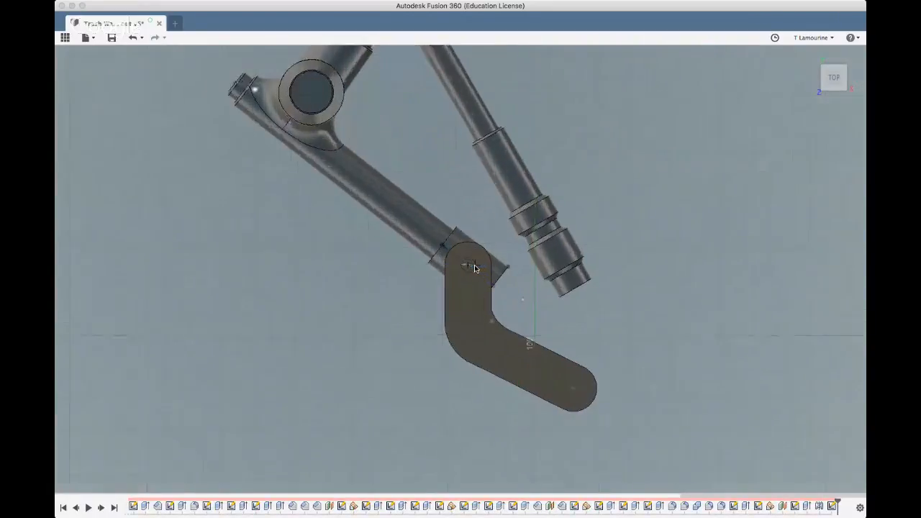
pyautogui.scroll(3, 475, 269)
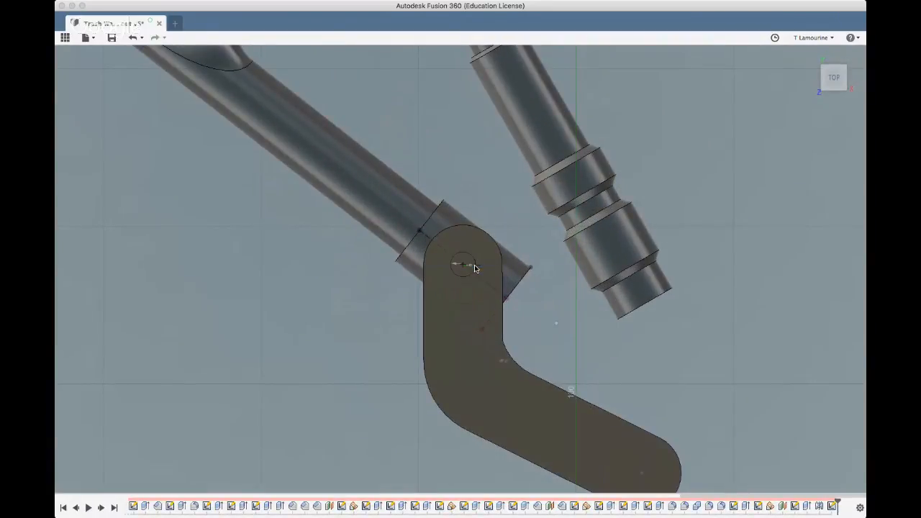
pyautogui.press('Escape')
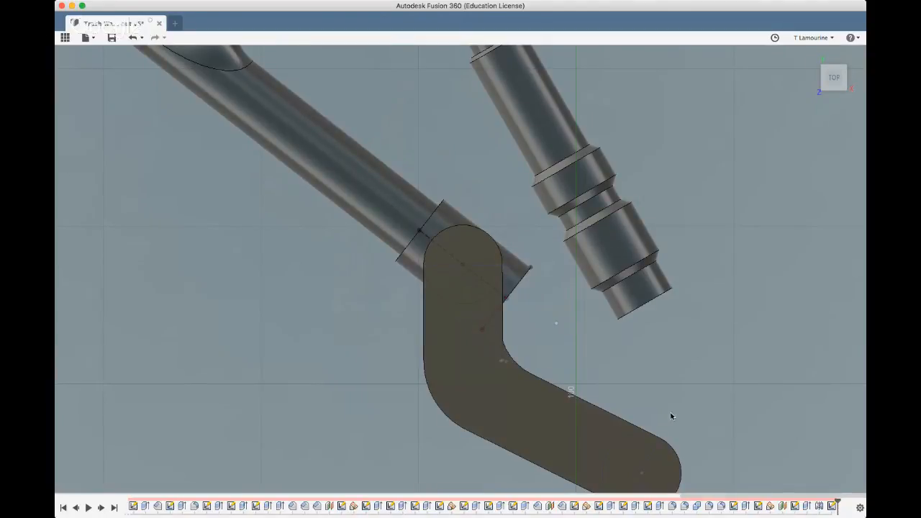
pyautogui.doubleClick(833, 508)
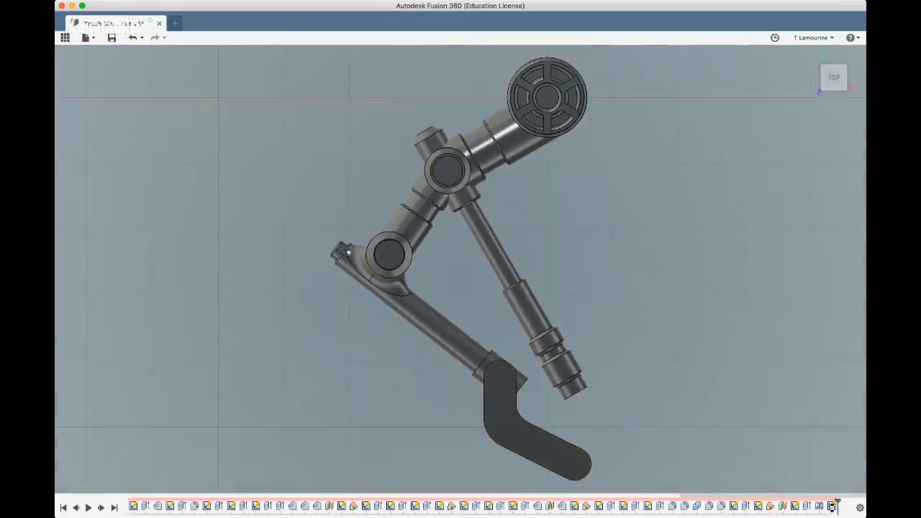
pyautogui.click(833, 507)
pyautogui.press('Delete')
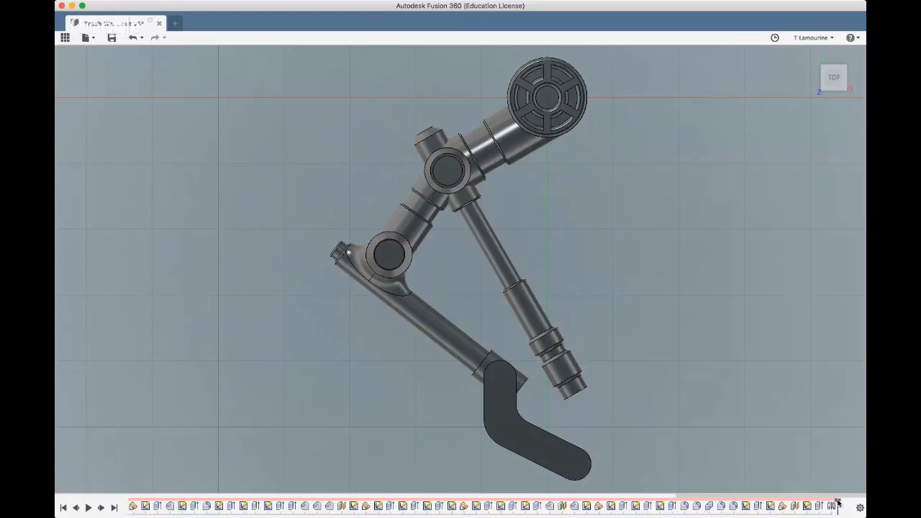
# Roll the timeline back to just before the mirror of the bent plate
pyautogui.moveTo(837, 501); pyautogui.dragTo(825, 501)
pyautogui.moveTo(706, 469); pyautogui.dragTo(674, 439, button='middle')
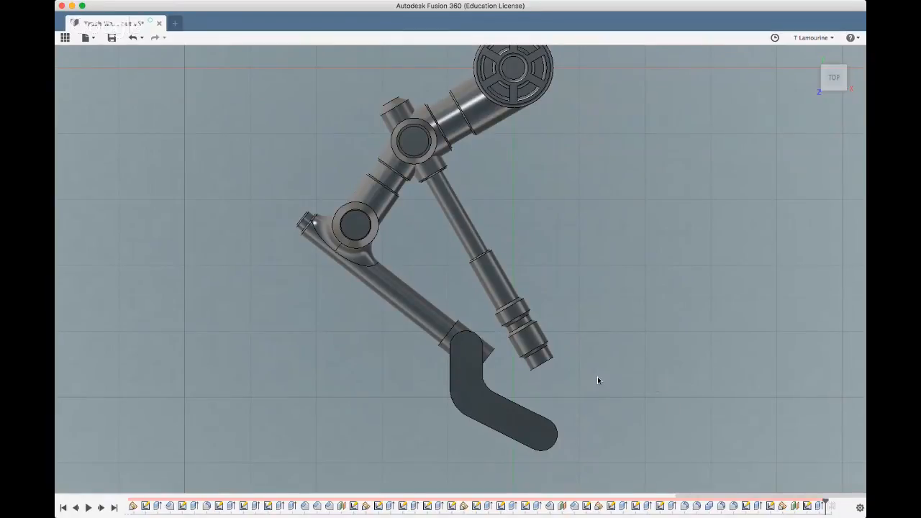
pyautogui.keyDown('shift'); pyautogui.moveTo(376, 428); pyautogui.dragTo(358, 384, button='middle'); pyautogui.keyUp('shift')
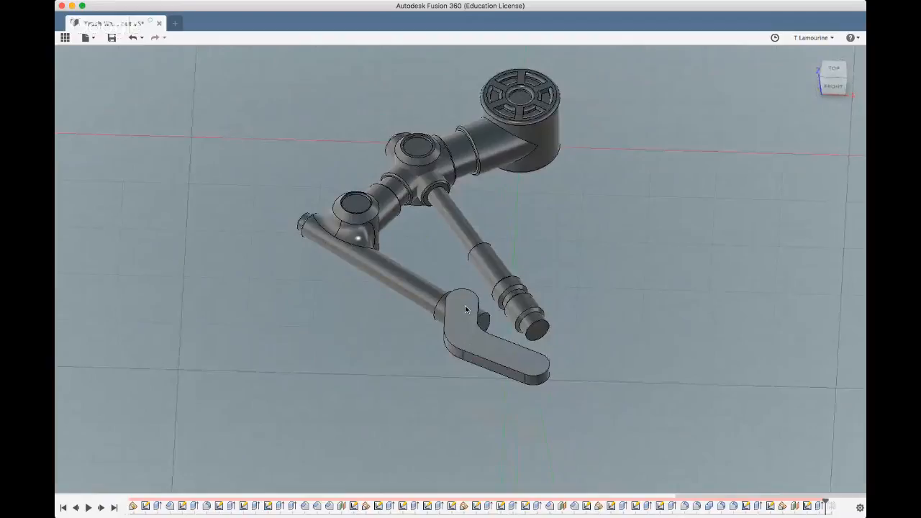
# Start a sketch on the bent plate's top face and draw a circle centred in its rounded end over the arm
pyautogui.click(465, 306)
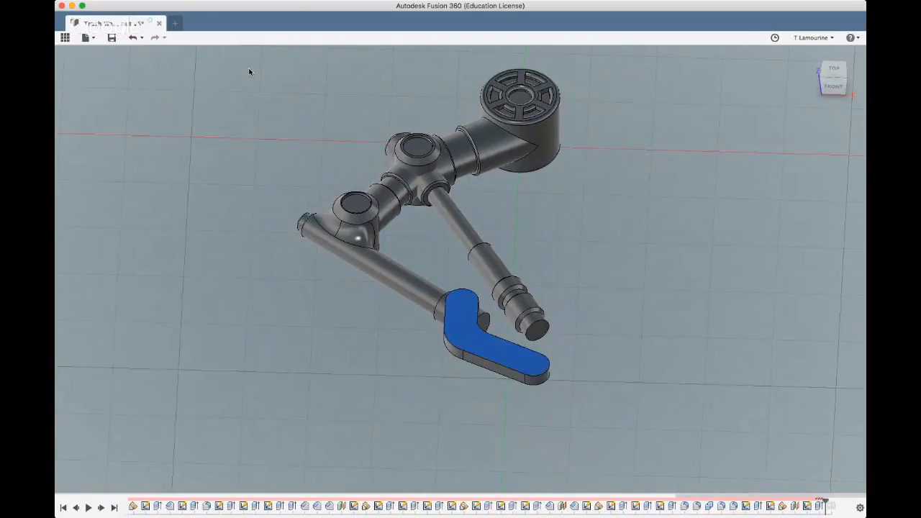
pyautogui.click(194, 66)
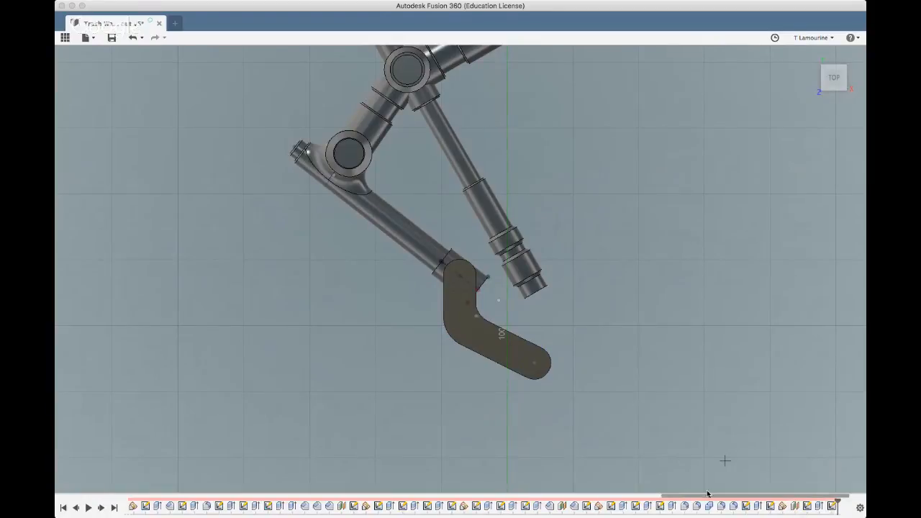
pyautogui.scroll(3, 446, 261)
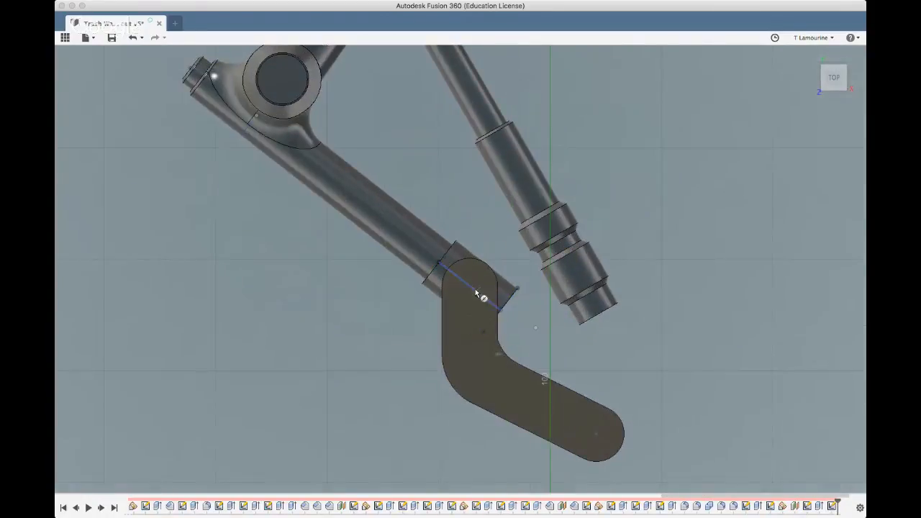
pyautogui.click(468, 286)
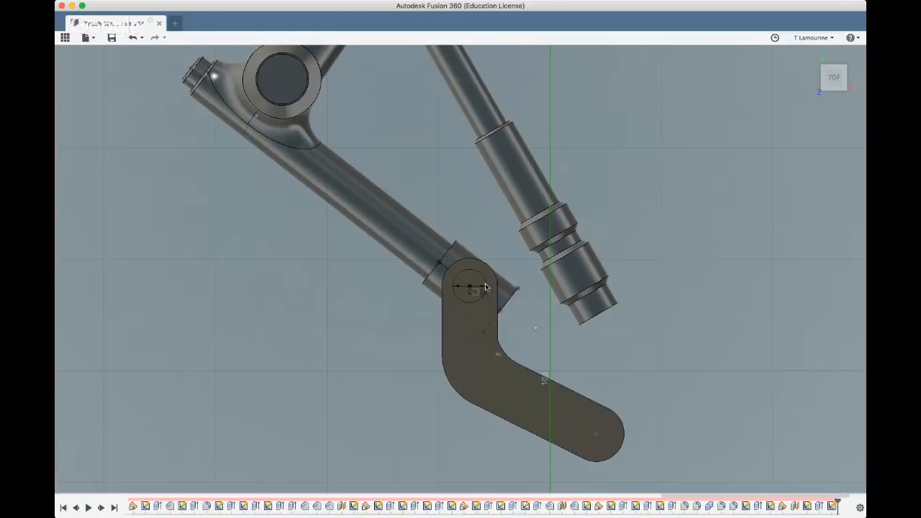
pyautogui.click(484, 288)
# Add a matching circle centred in the plate's far rounded end, and undo it
pyautogui.click(597, 433)
pyautogui.press('Return')
pyautogui.click(495, 403)
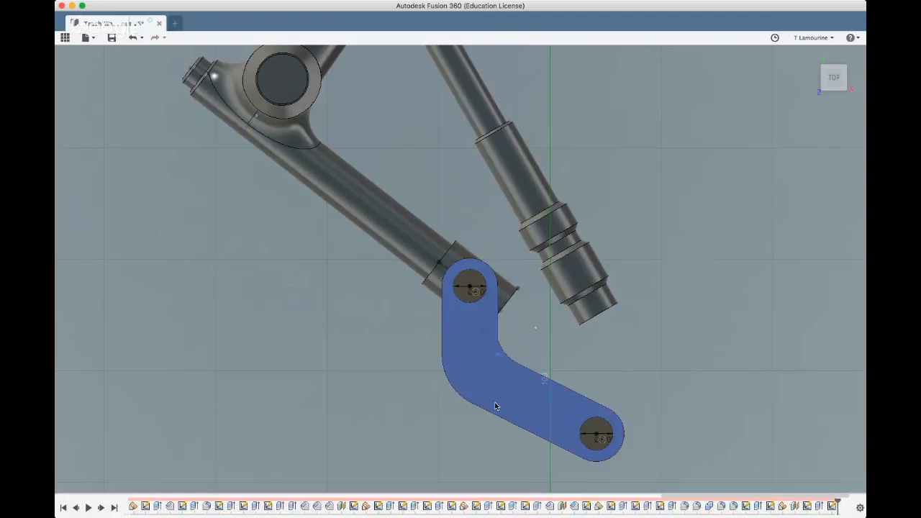
pyautogui.press('super+z')
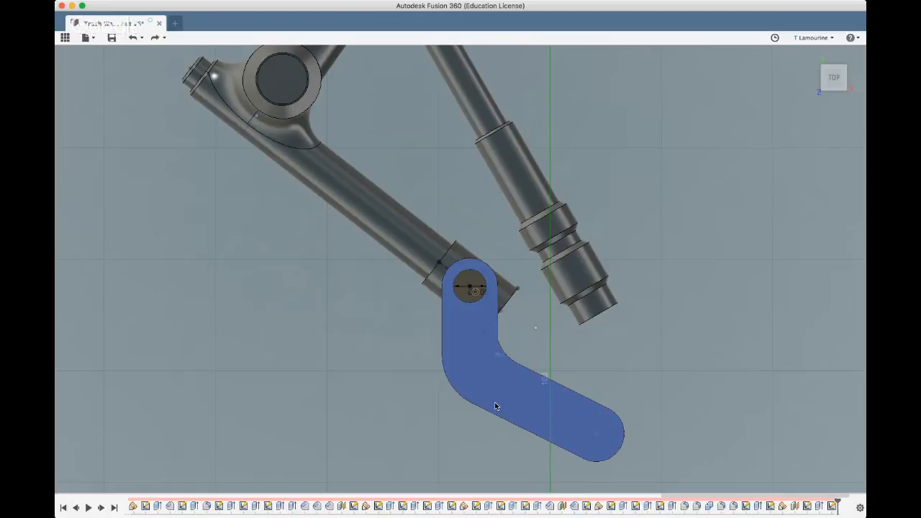
pyautogui.scroll(2, 468, 282)
pyautogui.click(467, 282)
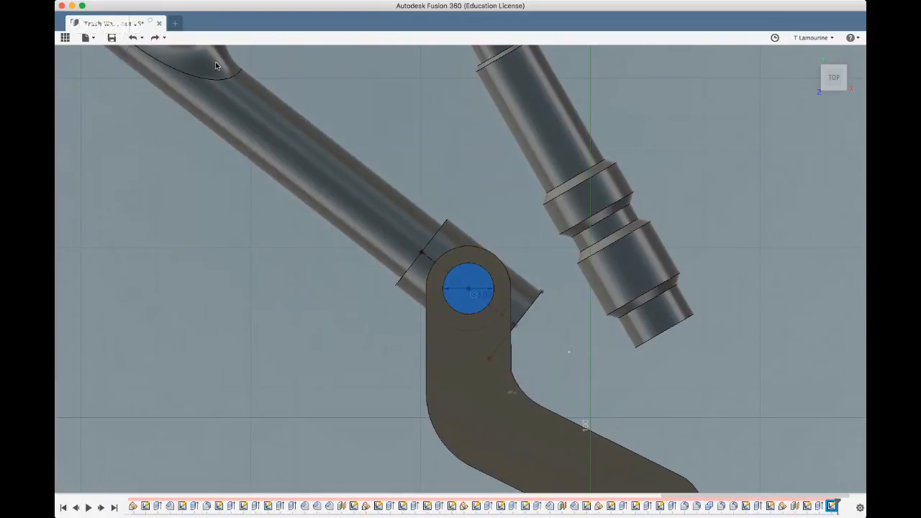
pyautogui.click(297, 58)
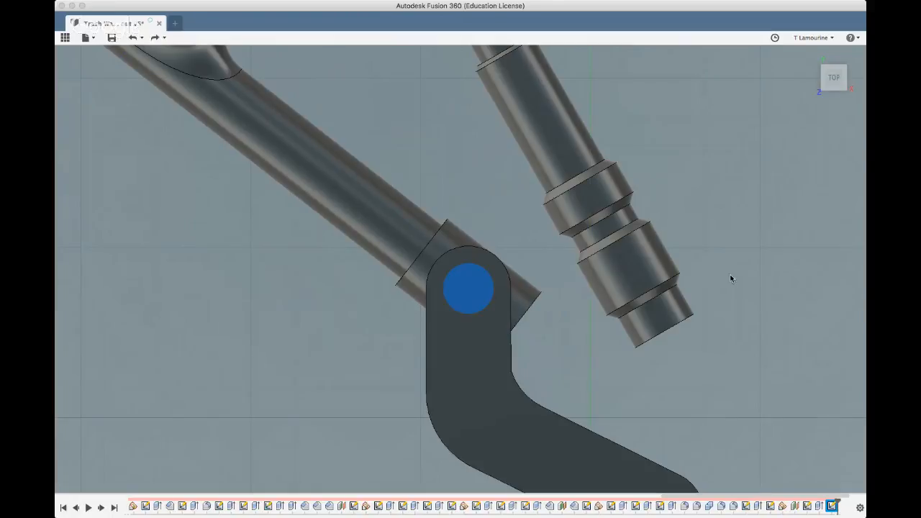
pyautogui.click(847, 285)
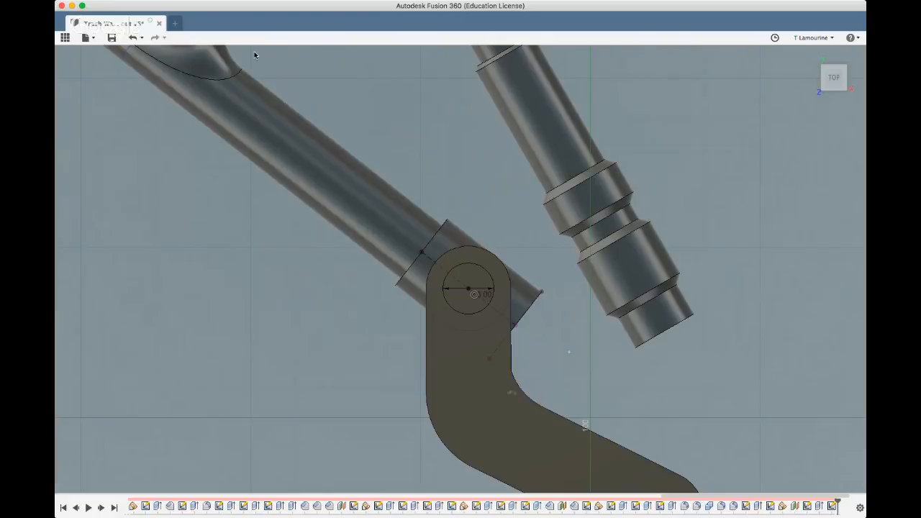
# Draw a narrow upright centre rectangle 1.25 wide from the circle's centre, extending past the circle at both ends
pyautogui.click(468, 288)
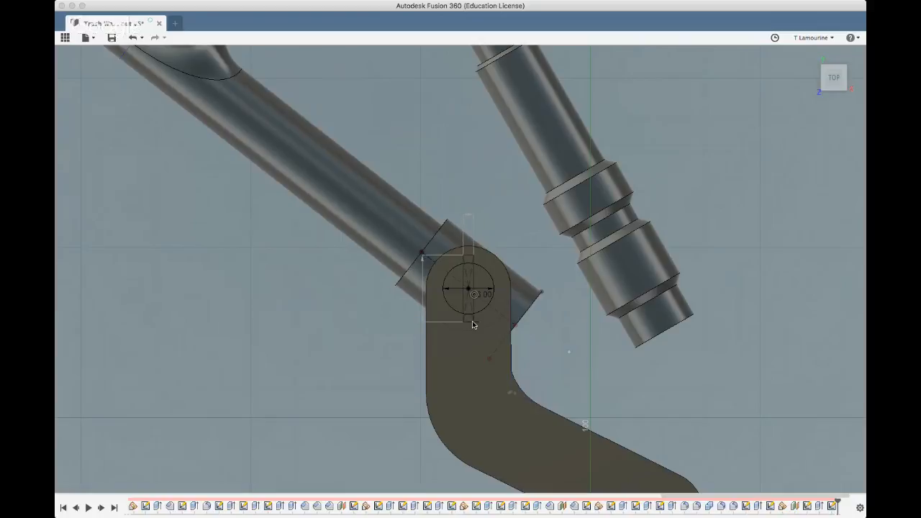
pyautogui.click(472, 323)
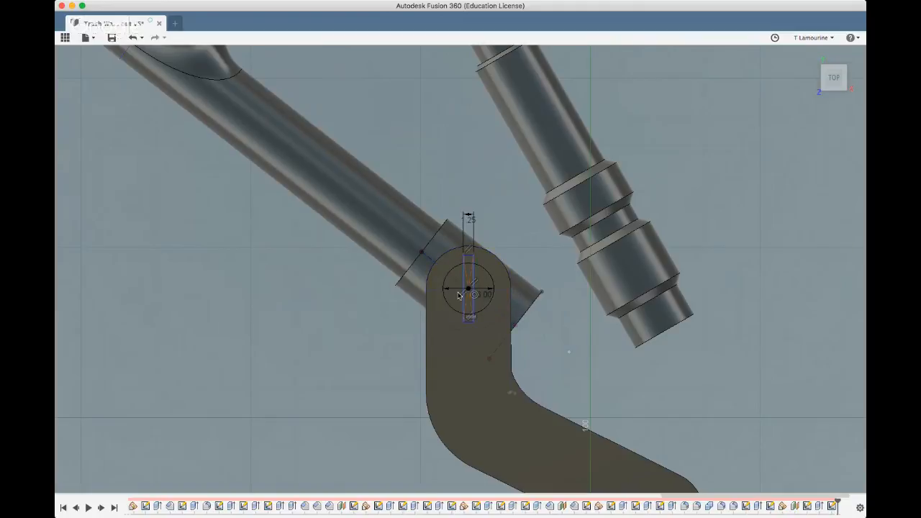
pyautogui.scroll(4, 449, 279)
# Extrude all sections of the circle upward from the plate's face to form a raised disc
pyautogui.click(440, 267)
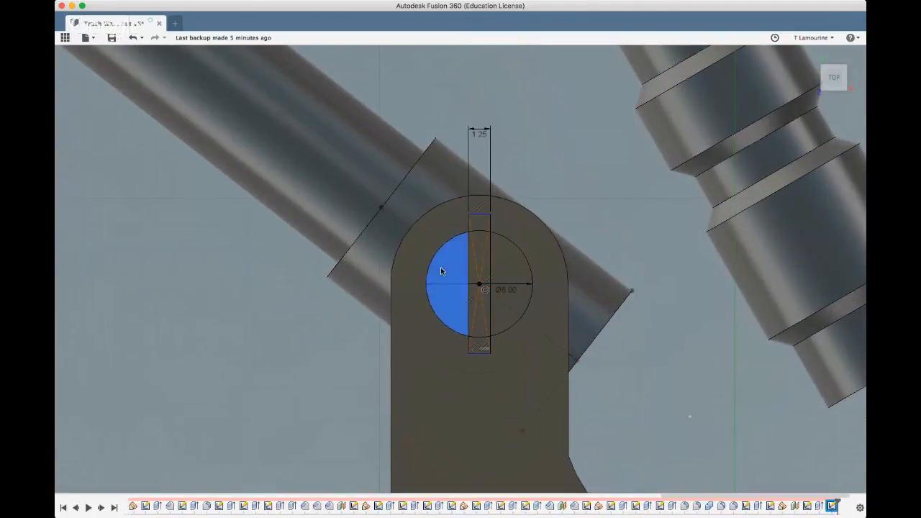
pyautogui.click(507, 268)
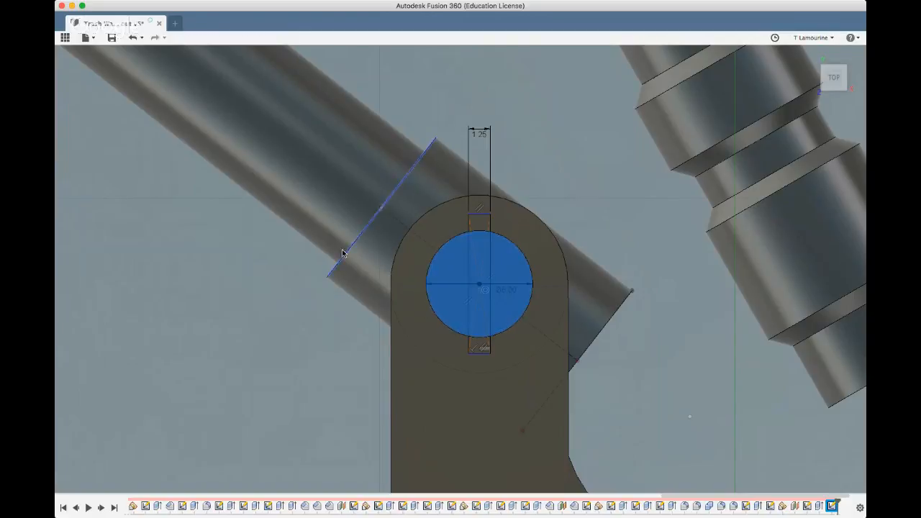
pyautogui.click(298, 60)
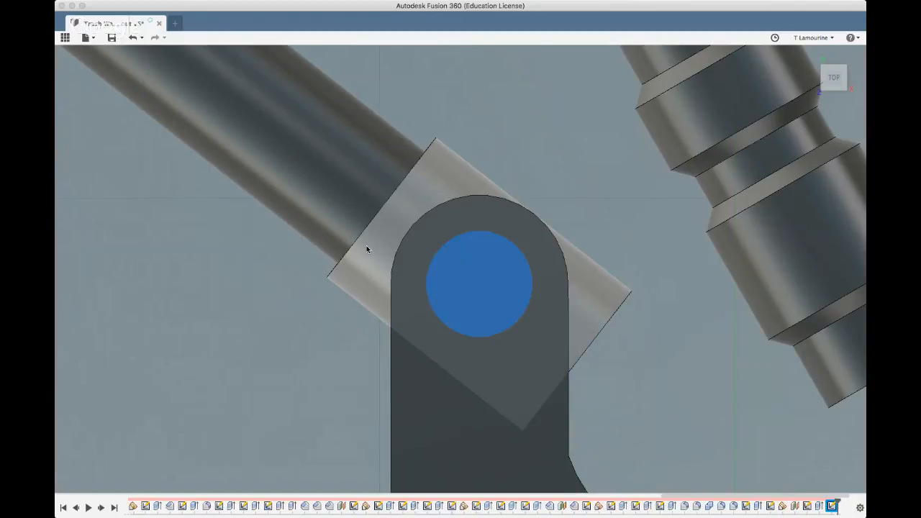
pyautogui.keyDown('shift'); pyautogui.moveTo(345, 340); pyautogui.dragTo(346, 331, button='middle'); pyautogui.keyUp('shift')
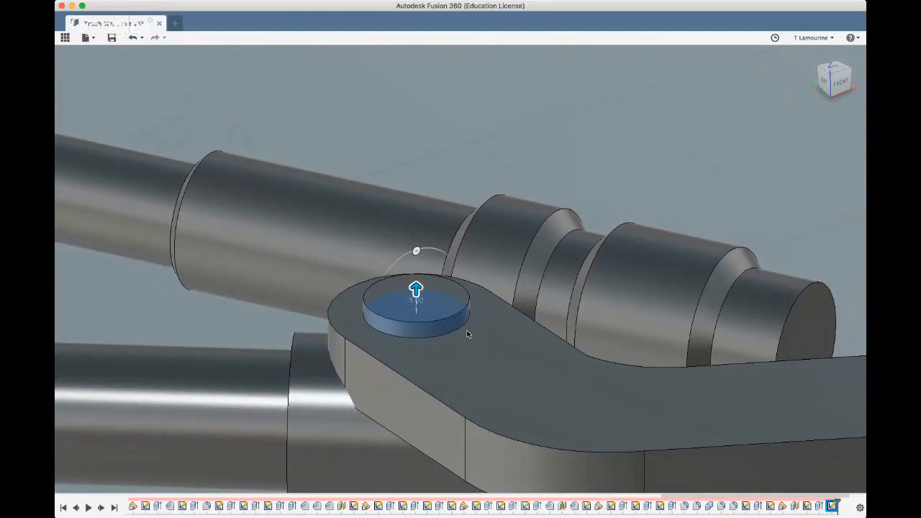
pyautogui.press('Return')
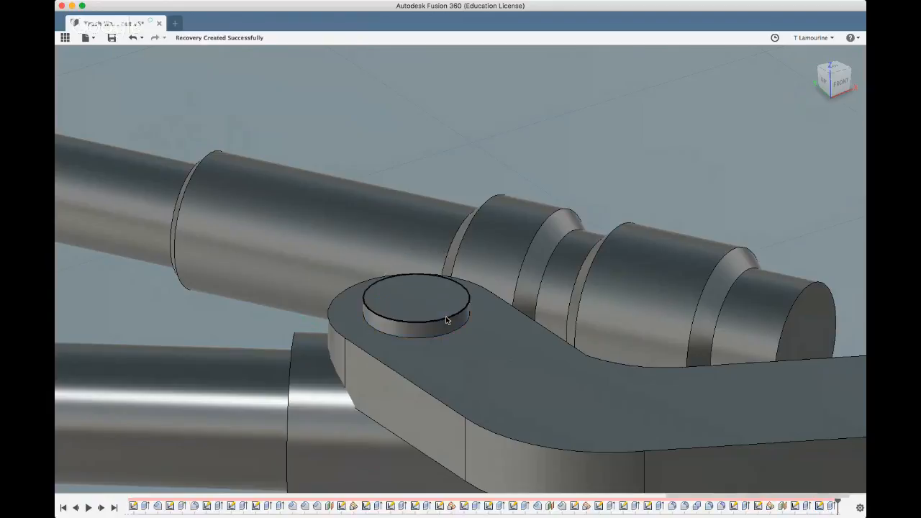
# Fillet the raised disc's top outer edge into a broad rounded rim
pyautogui.click(445, 320)
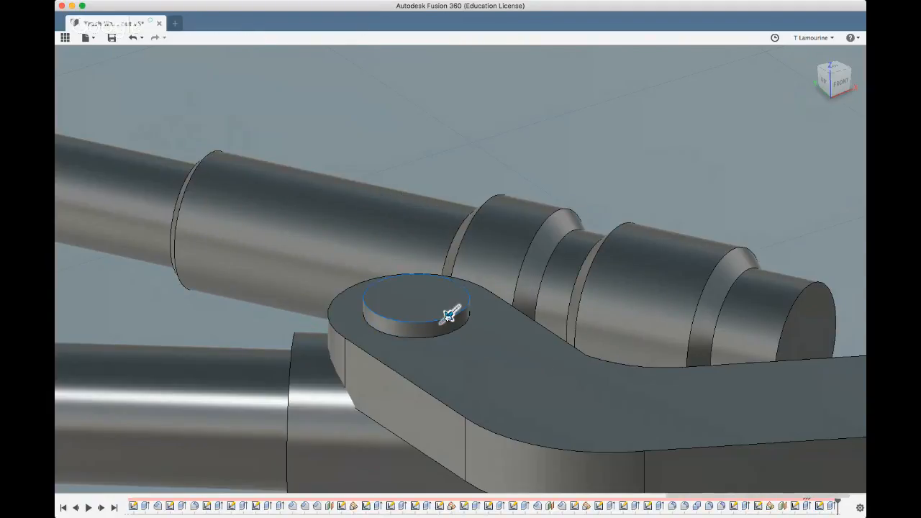
pyautogui.moveTo(449, 315); pyautogui.dragTo(445, 319)
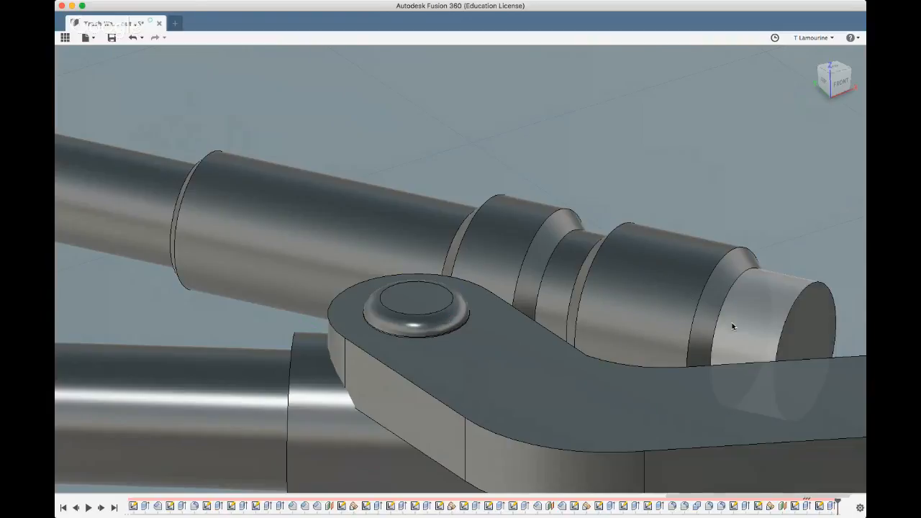
pyautogui.press('Return')
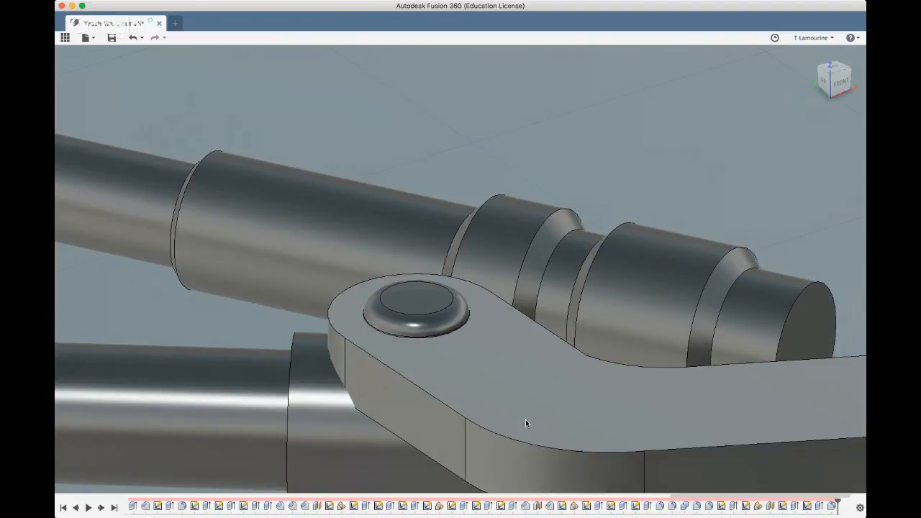
# Sketch a centre rectangle on the disc's flat top, matching the earlier rectangle's width and extending past the rounded rim
pyautogui.click(412, 300)
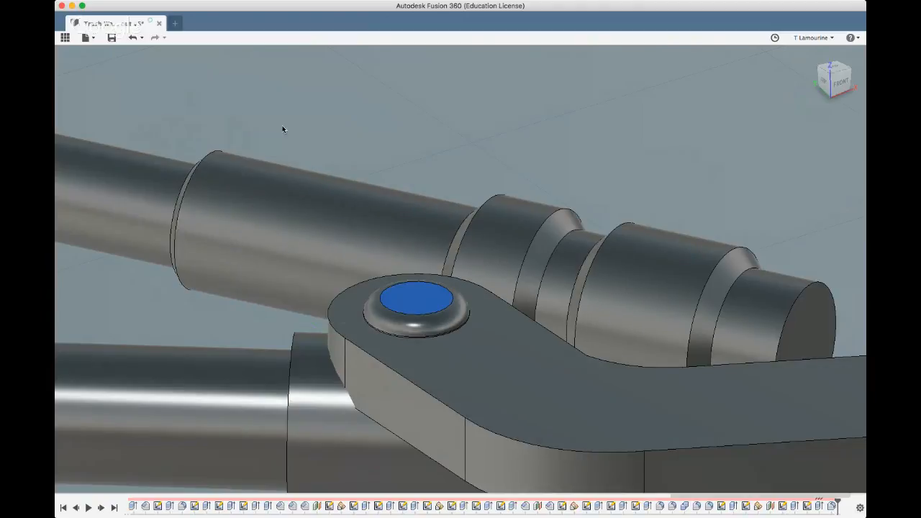
pyautogui.click(270, 142)
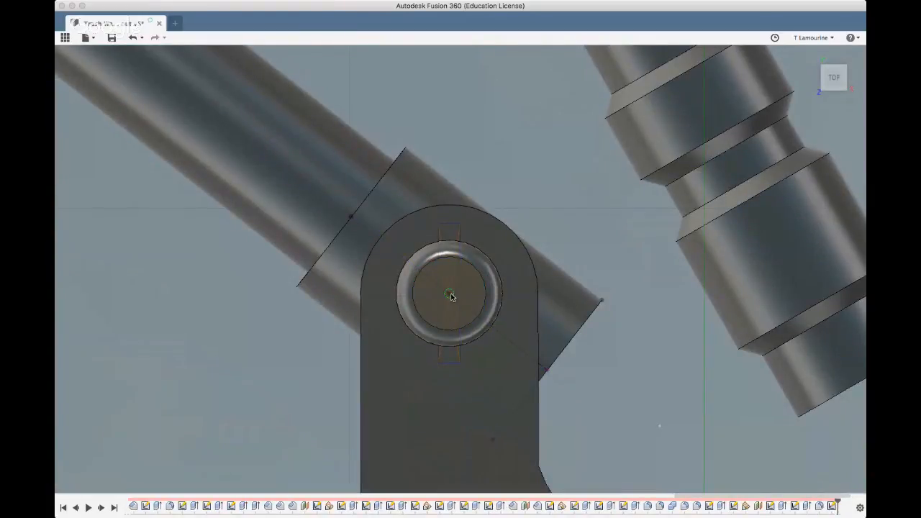
pyautogui.click(450, 294)
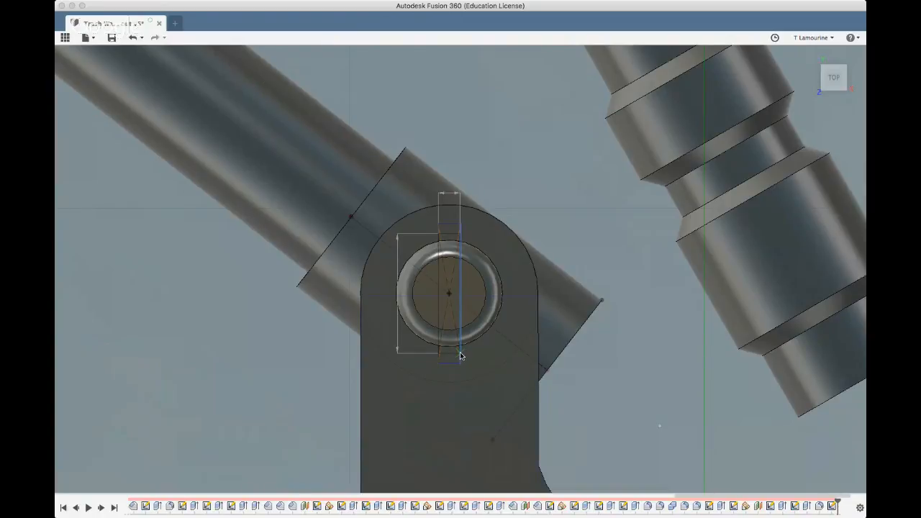
pyautogui.click(461, 361)
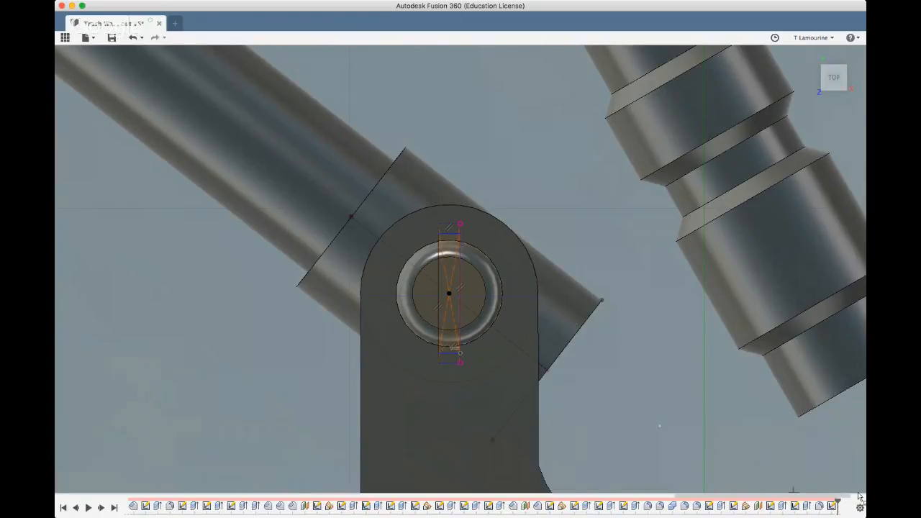
pyautogui.press('Escape')
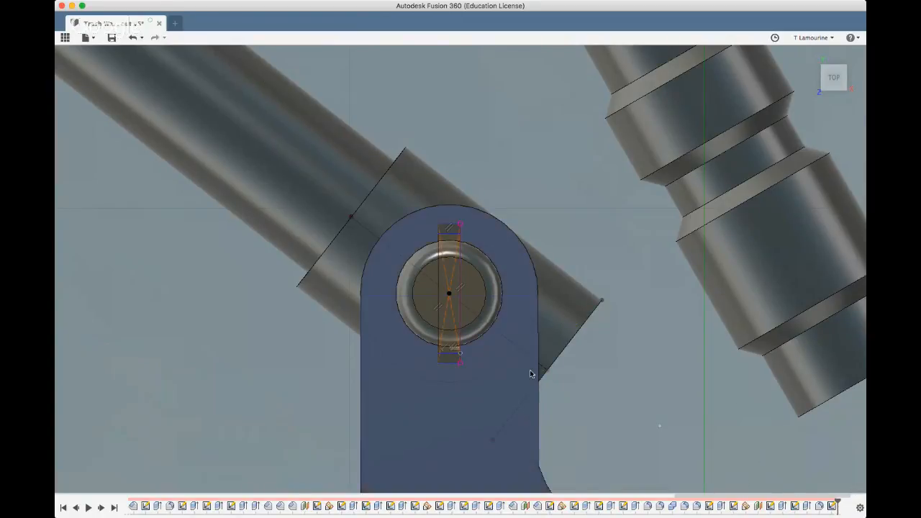
# Cut a slot across the rounded disc by extruding the rectangle's three sections upward, starting from the plate's top face
pyautogui.click(445, 285)
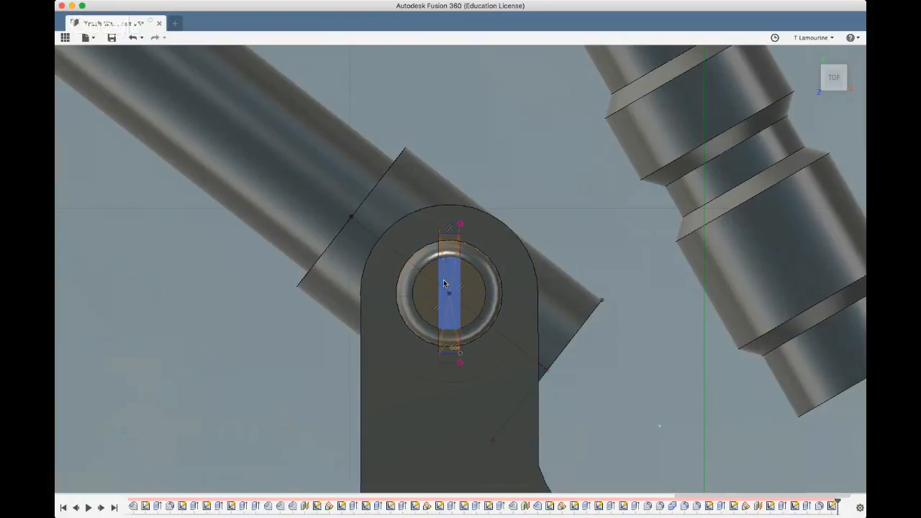
pyautogui.click(444, 284)
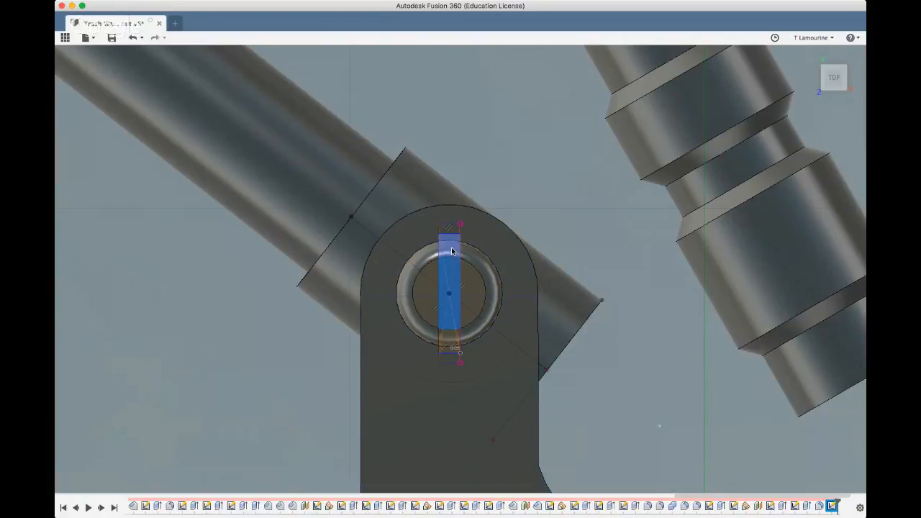
pyautogui.keyDown('shift'); pyautogui.click(452, 252); pyautogui.keyUp('shift')
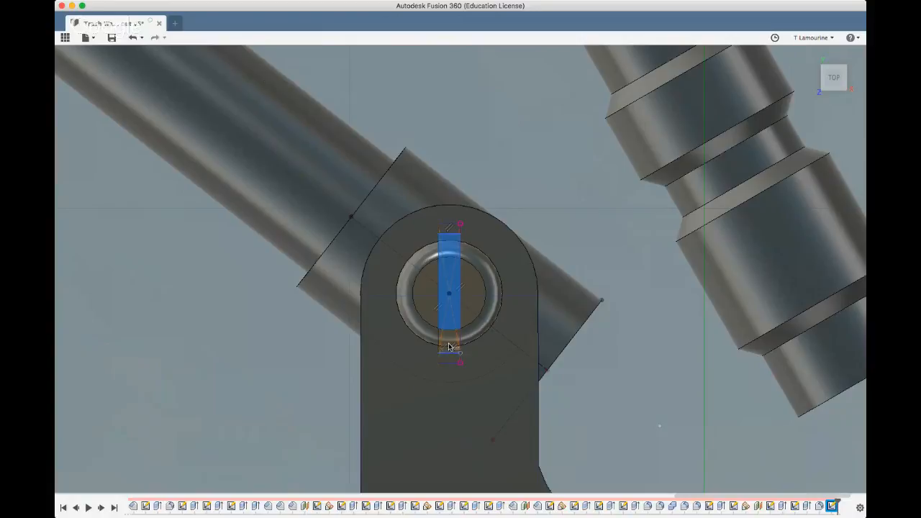
pyautogui.keyDown('shift'); pyautogui.click(450, 347); pyautogui.keyUp('shift')
pyautogui.keyDown('shift'); pyautogui.moveTo(354, 371); pyautogui.dragTo(374, 312, button='middle'); pyautogui.keyUp('shift')
pyautogui.click(305, 56)
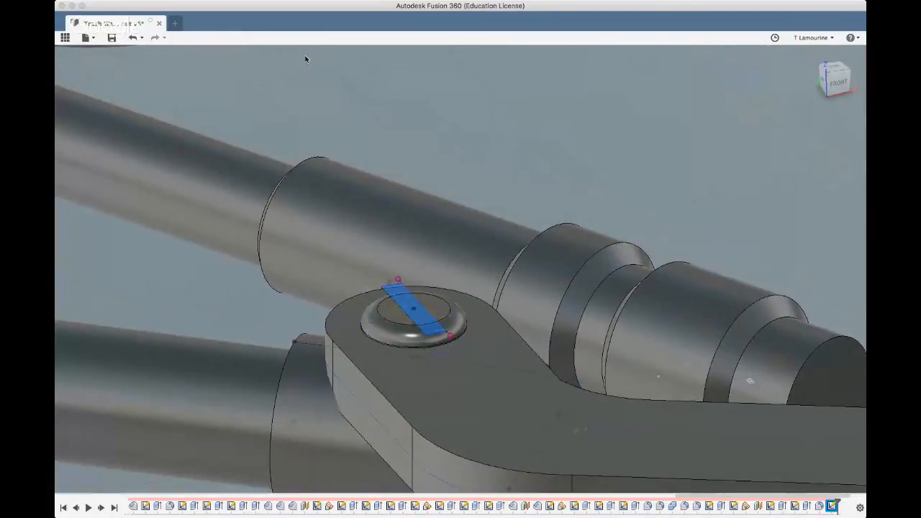
pyautogui.press('e')
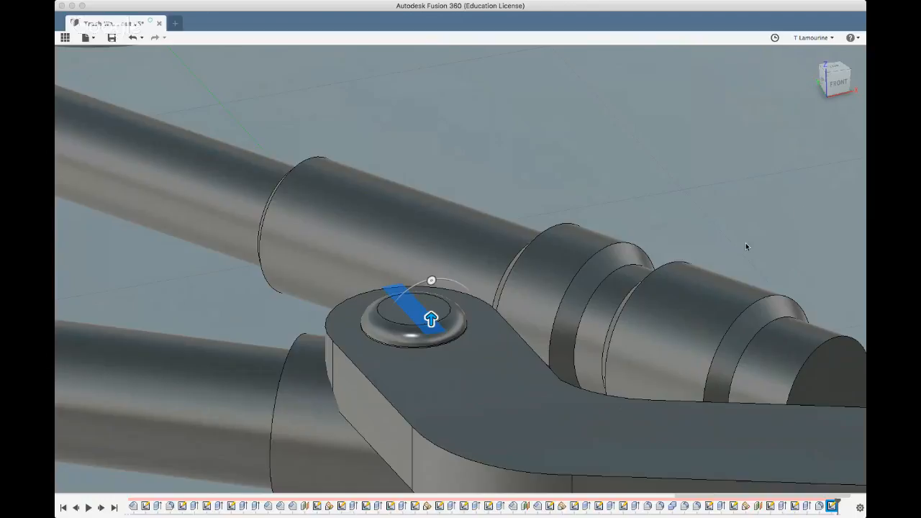
pyautogui.click(443, 367)
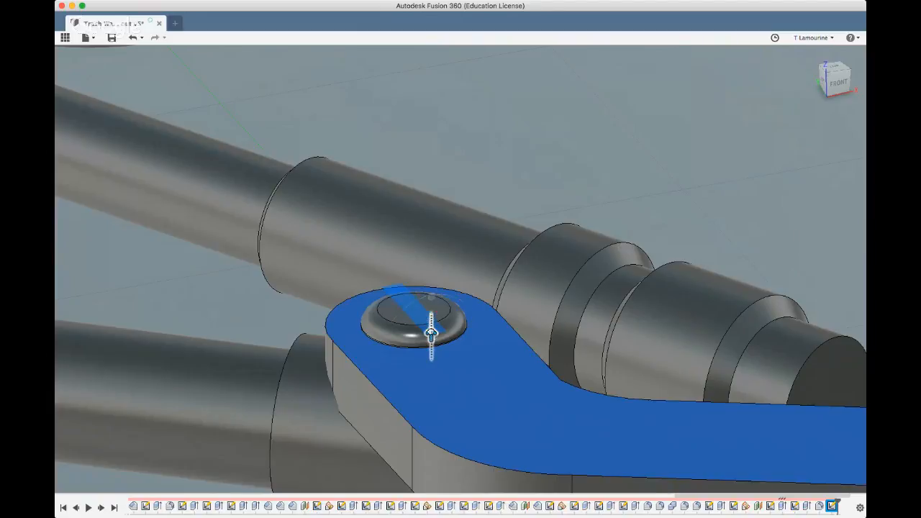
pyautogui.moveTo(432, 332); pyautogui.dragTo(431, 317)
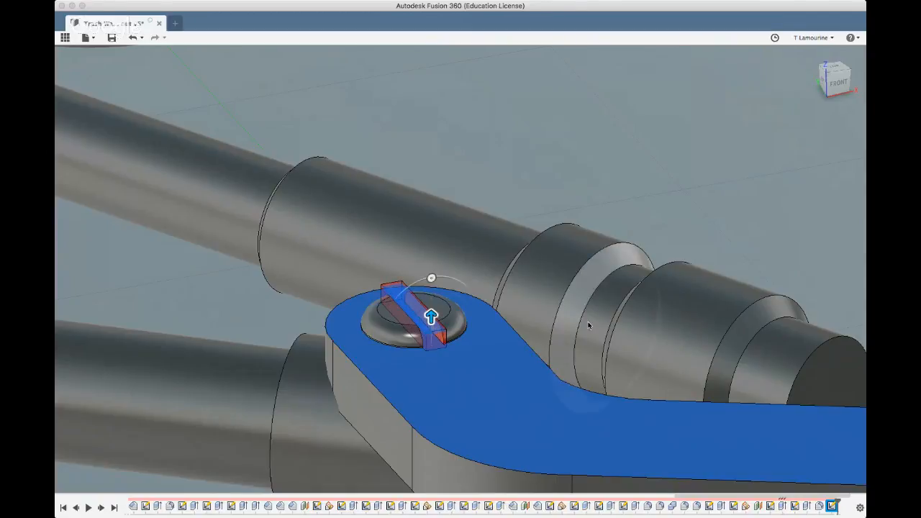
pyautogui.click(714, 341)
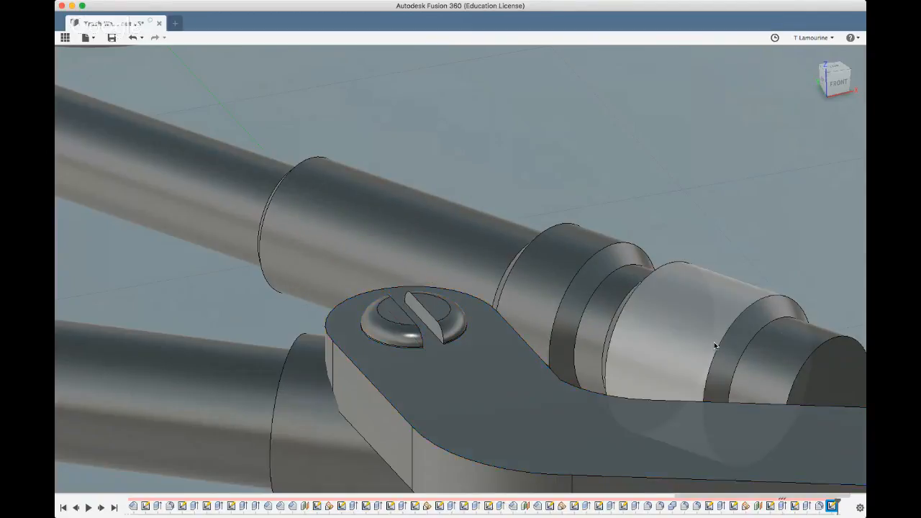
# Edit the screw slot's extrude cut to start at a -0.075 offset from its sketch plane
pyautogui.scroll(-3, 531, 349)
pyautogui.keyDown('shift'); pyautogui.moveTo(531, 353); pyautogui.dragTo(430, 467, button='middle'); pyautogui.keyUp('shift')
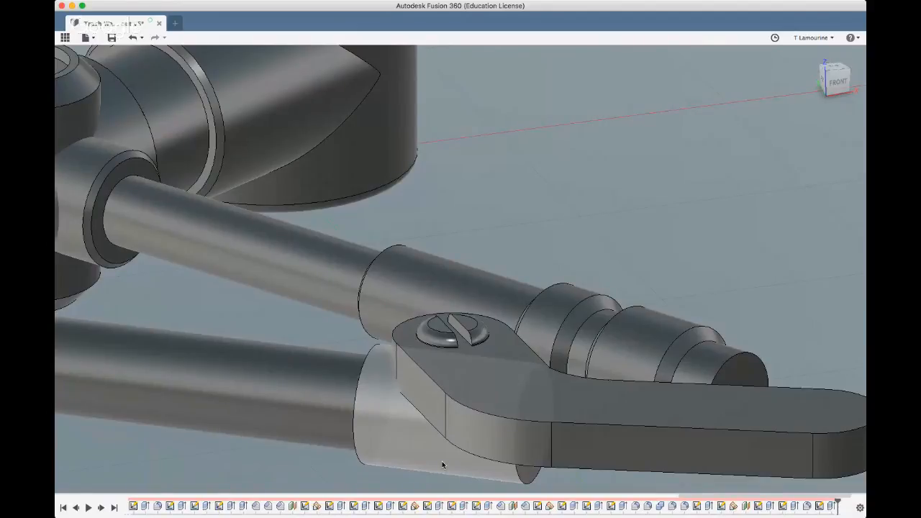
pyautogui.click(829, 507)
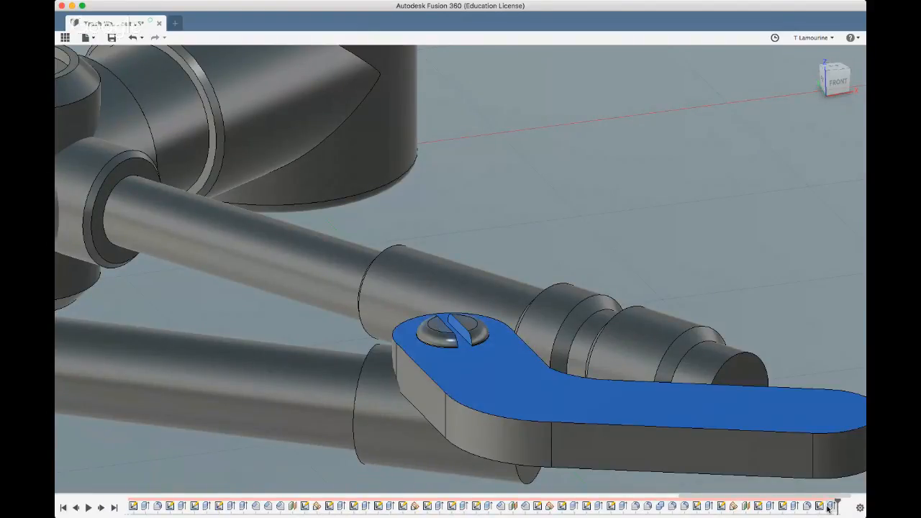
pyautogui.click(803, 404)
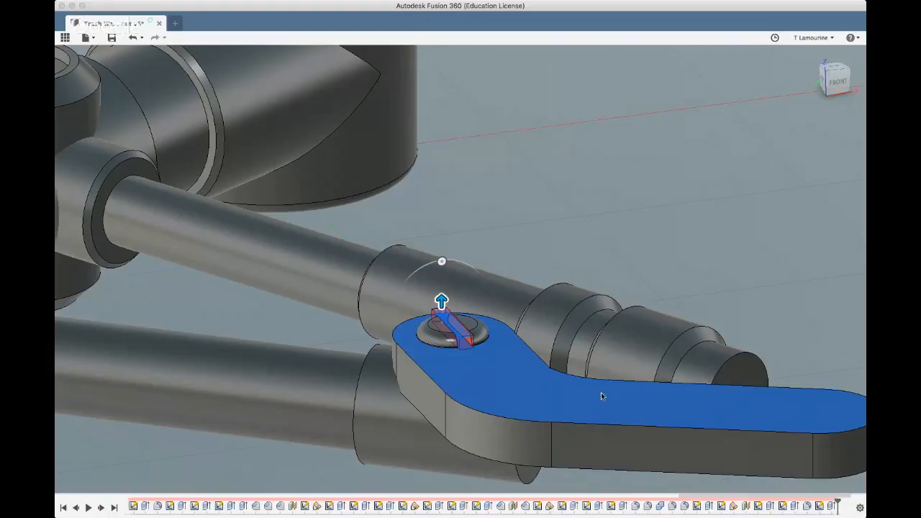
pyautogui.click(816, 199)
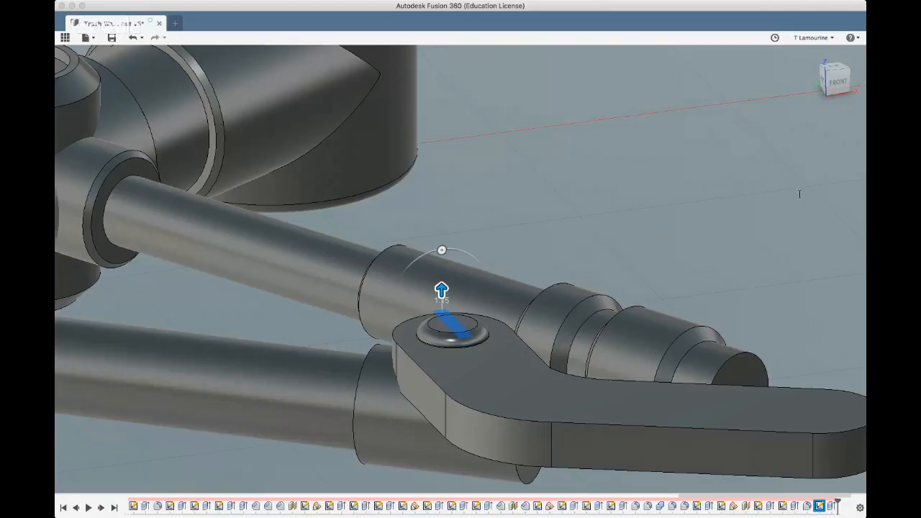
pyautogui.write('-1')
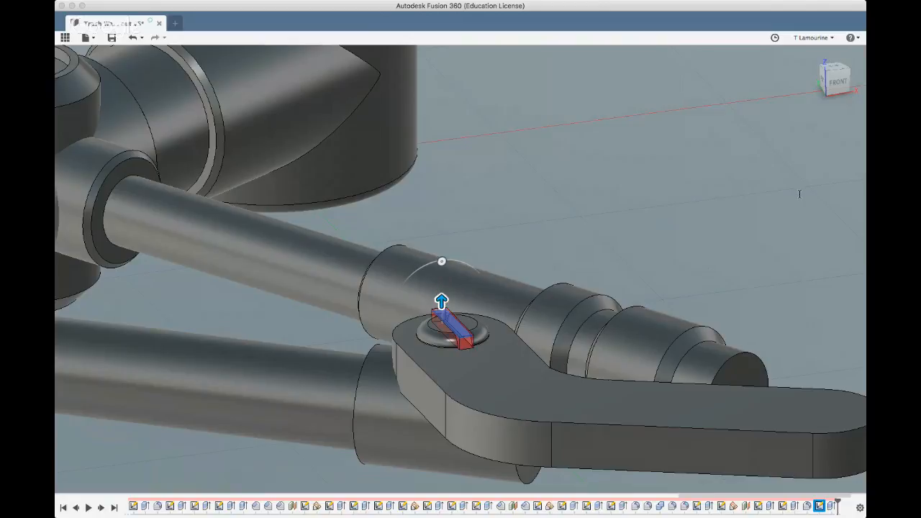
pyautogui.write('-1')
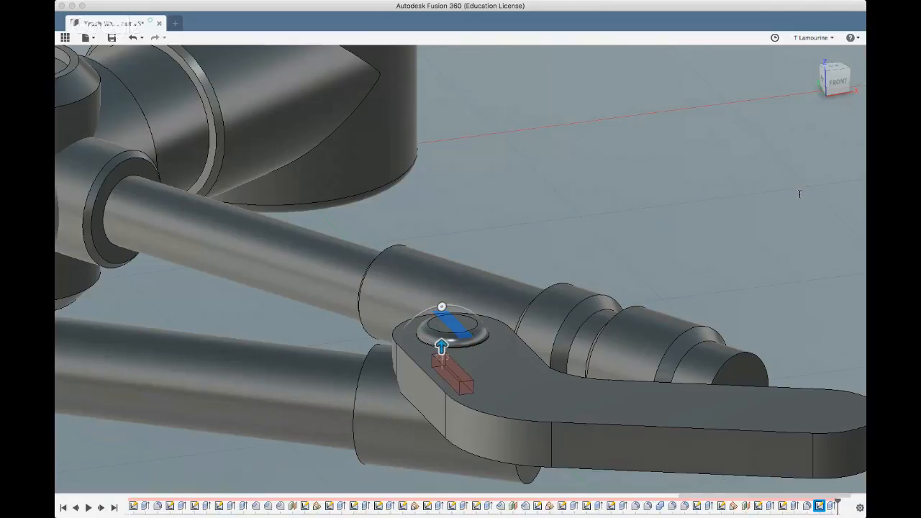
pyautogui.write('0')
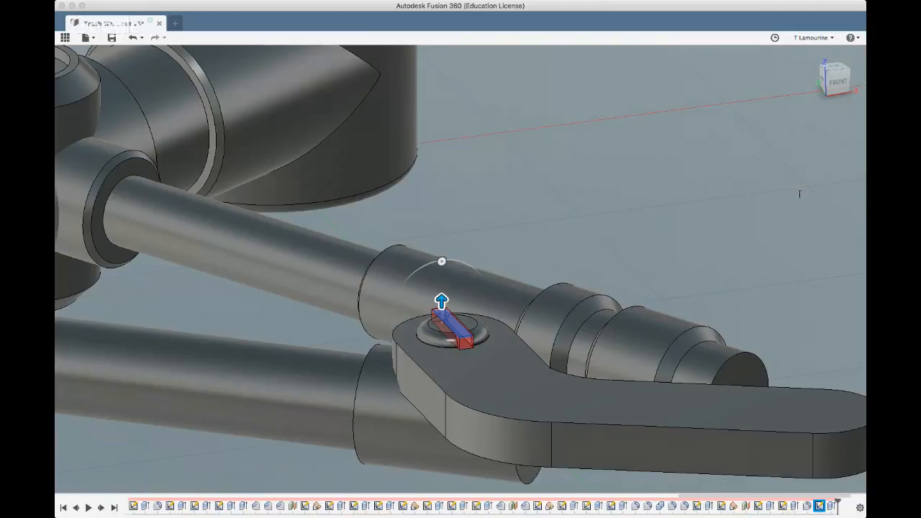
pyautogui.write('.125')
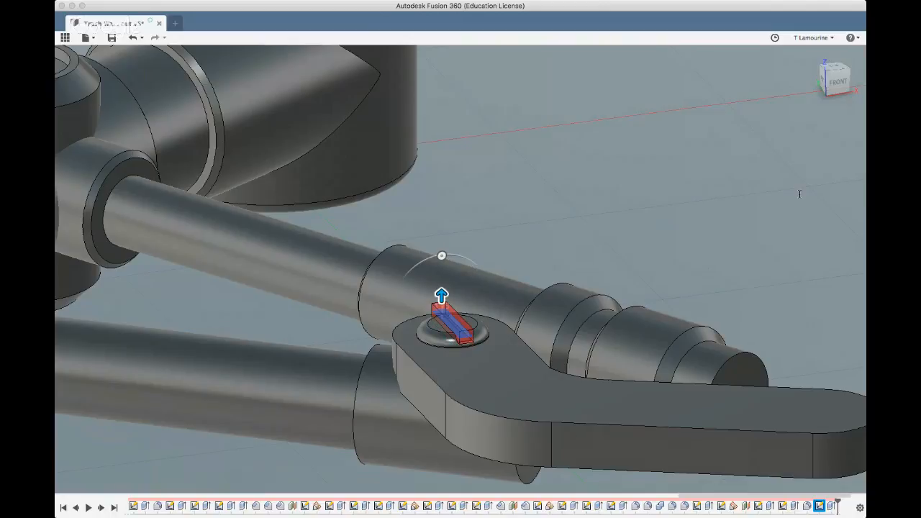
pyautogui.write('.075')
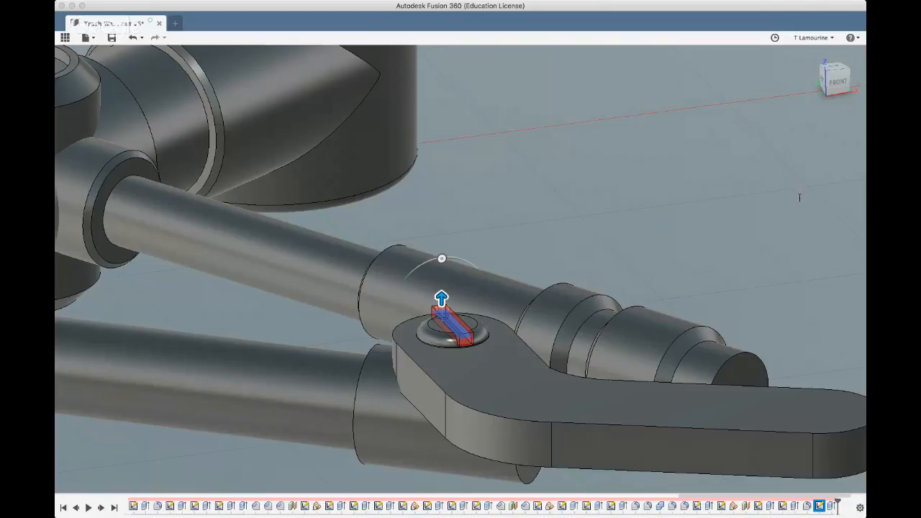
pyautogui.press('Return')
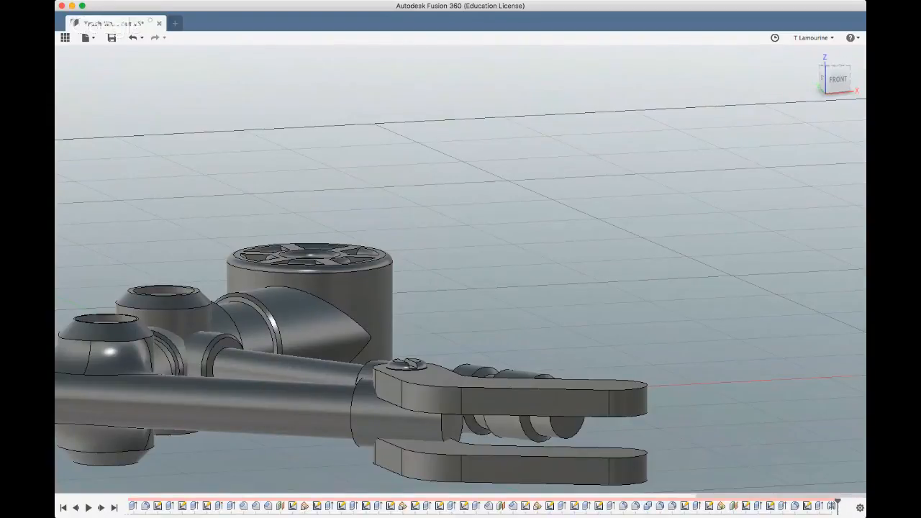
# Check the claw plate's mirror feature and its mirrored copy, and roll the model history back to just before the mirror
pyautogui.click(832, 506)
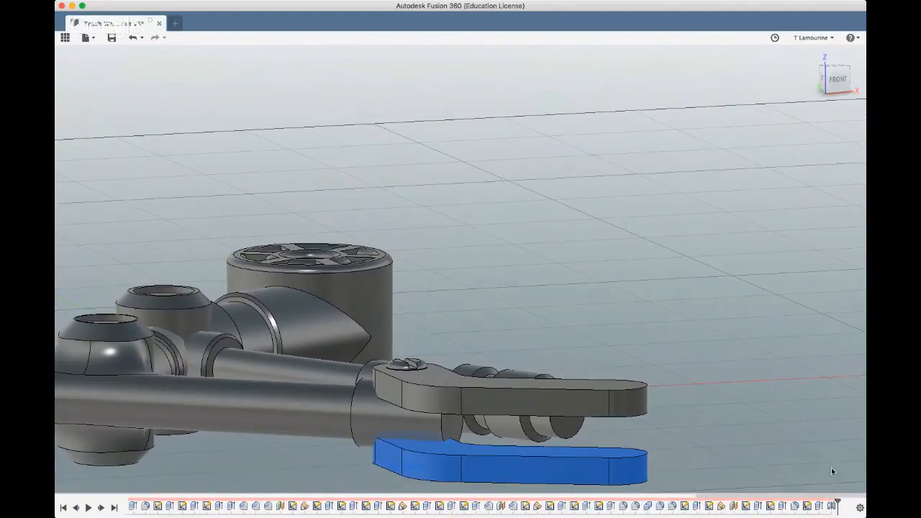
pyautogui.click(797, 419)
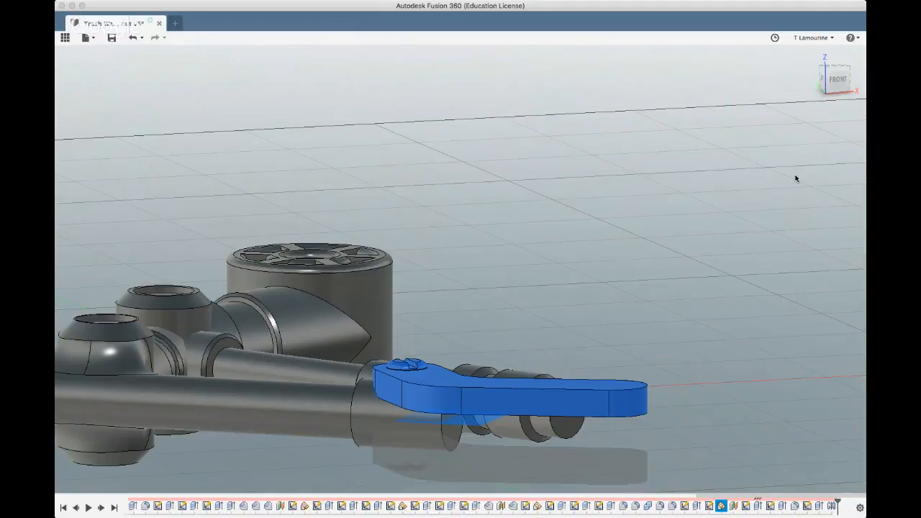
pyautogui.click(801, 221)
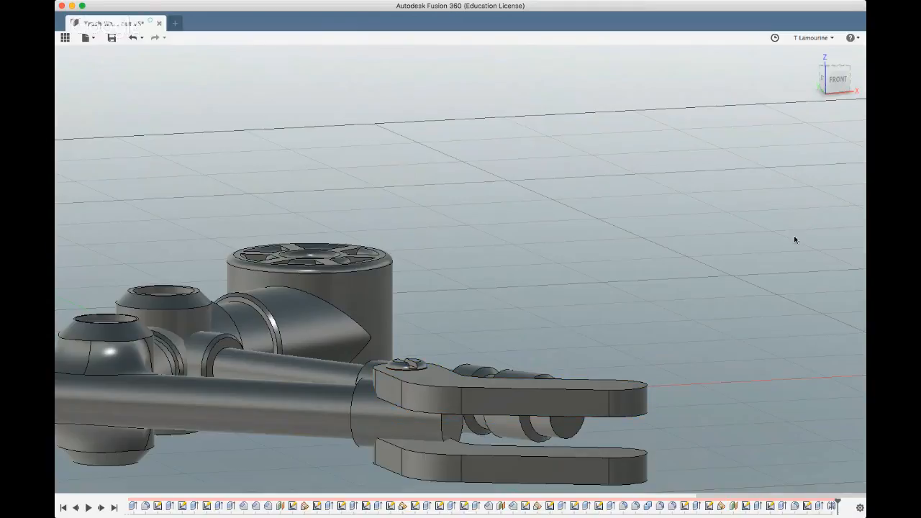
pyautogui.keyDown('shift'); pyautogui.moveTo(766, 274); pyautogui.dragTo(763, 230, button='middle'); pyautogui.keyUp('shift')
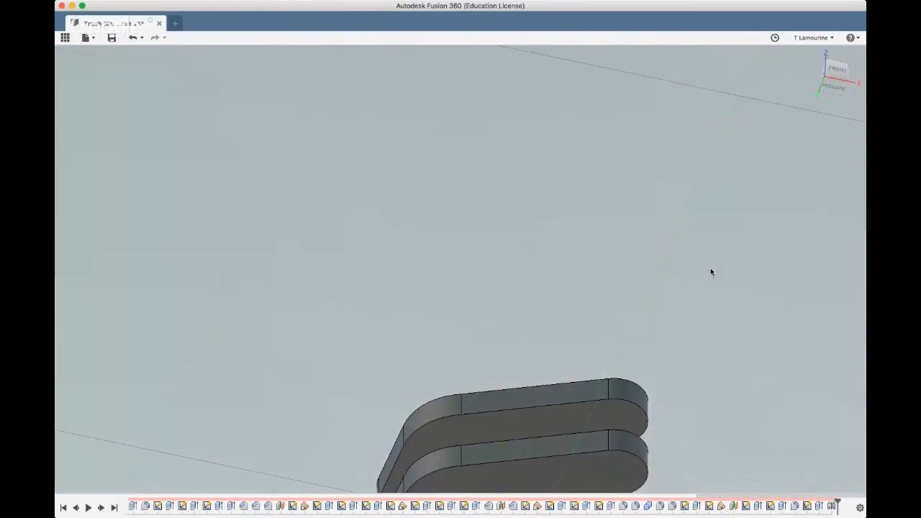
pyautogui.moveTo(711, 272)
pyautogui.keyDown('shift'); pyautogui.mouseDown(button='middle')
pyautogui.moveTo(633, 249)
pyautogui.moveTo(649, 388)
pyautogui.mouseUp(button='middle'); pyautogui.keyUp('shift')
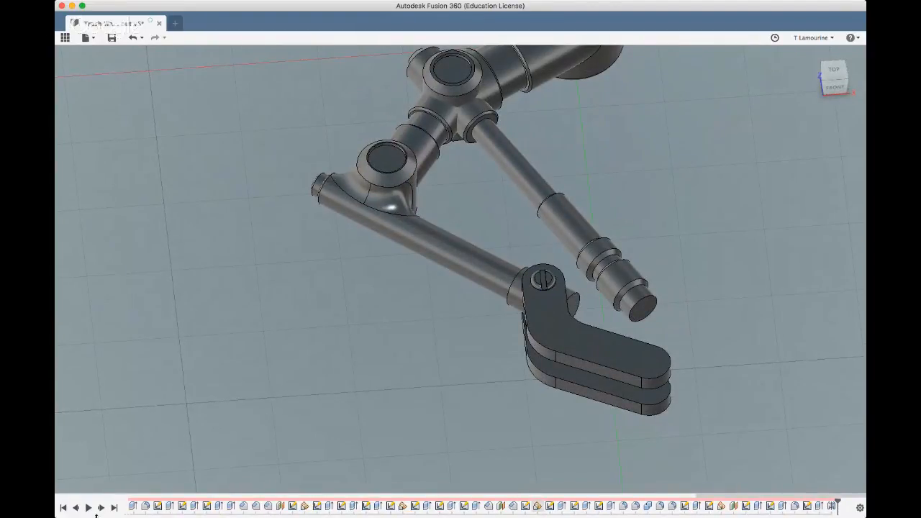
pyautogui.click(75, 508)
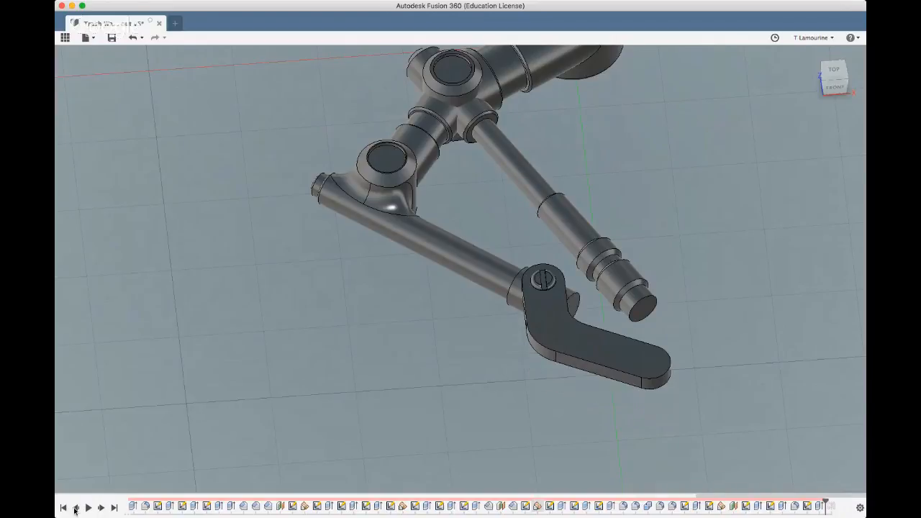
pyautogui.click(575, 355)
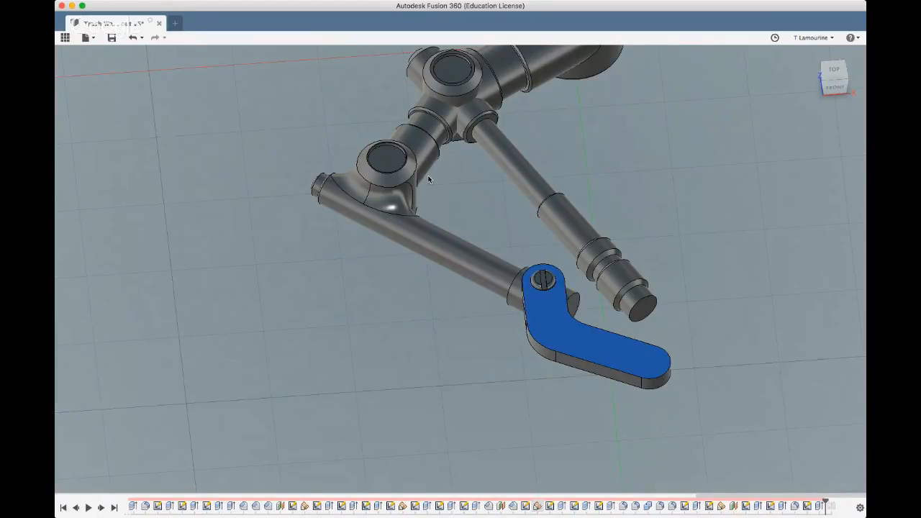
pyautogui.click(365, 52)
pyautogui.click(546, 343)
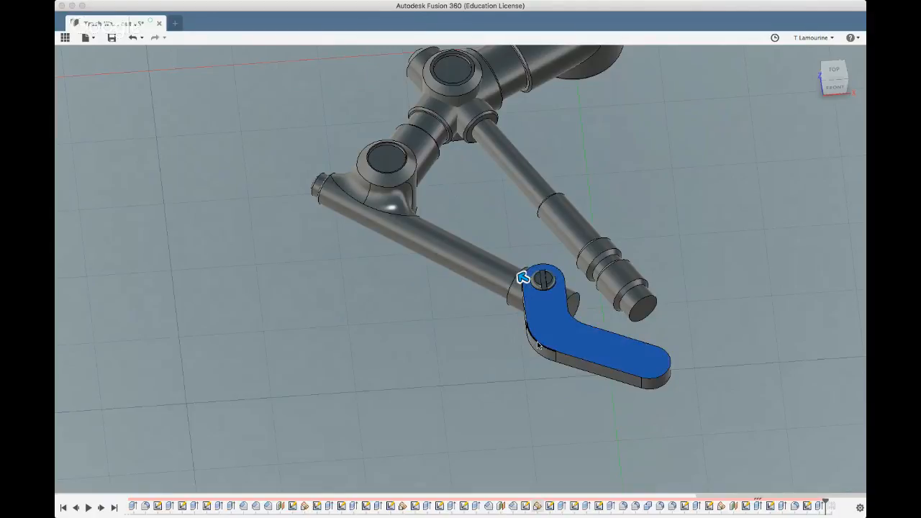
pyautogui.click(570, 359)
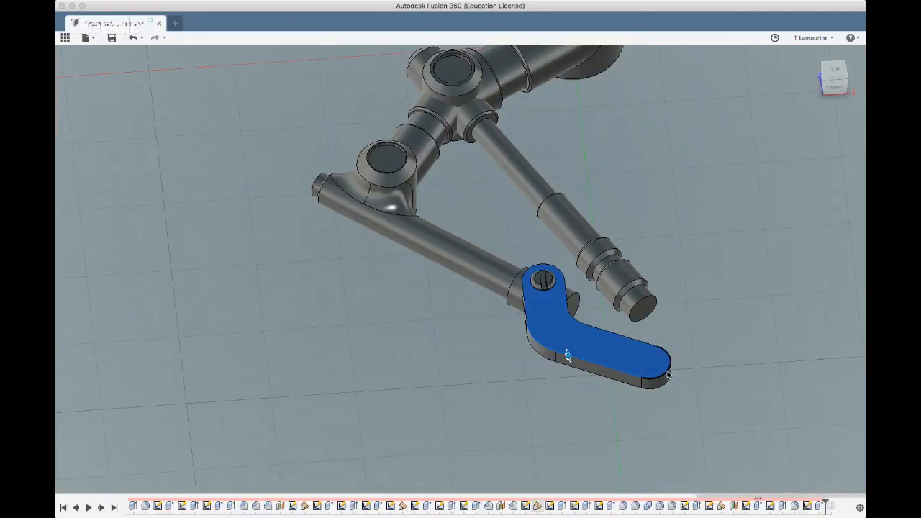
pyautogui.click(667, 375)
pyautogui.click(634, 340)
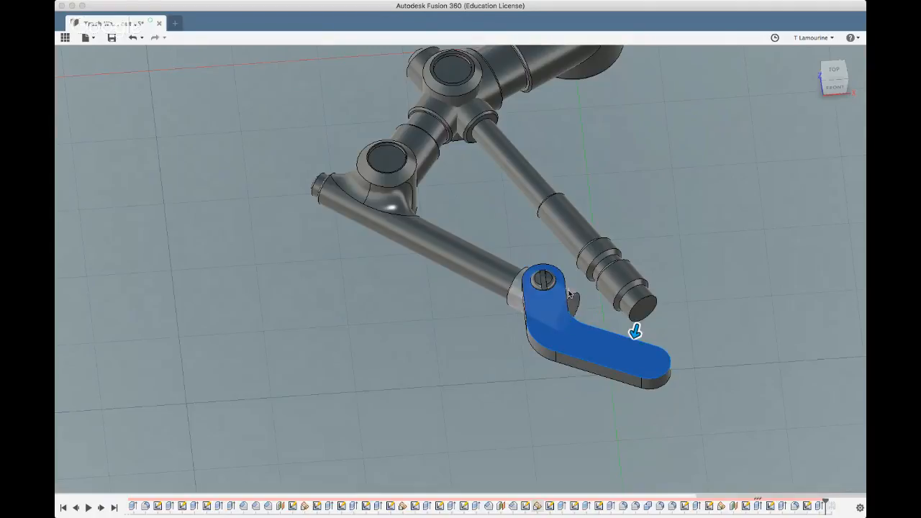
pyautogui.click(566, 291)
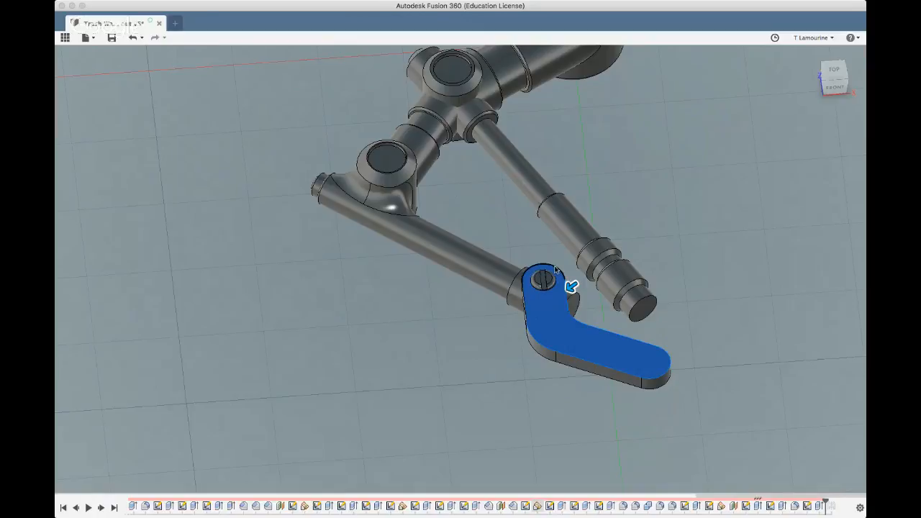
pyautogui.click(556, 270)
pyautogui.click(520, 302)
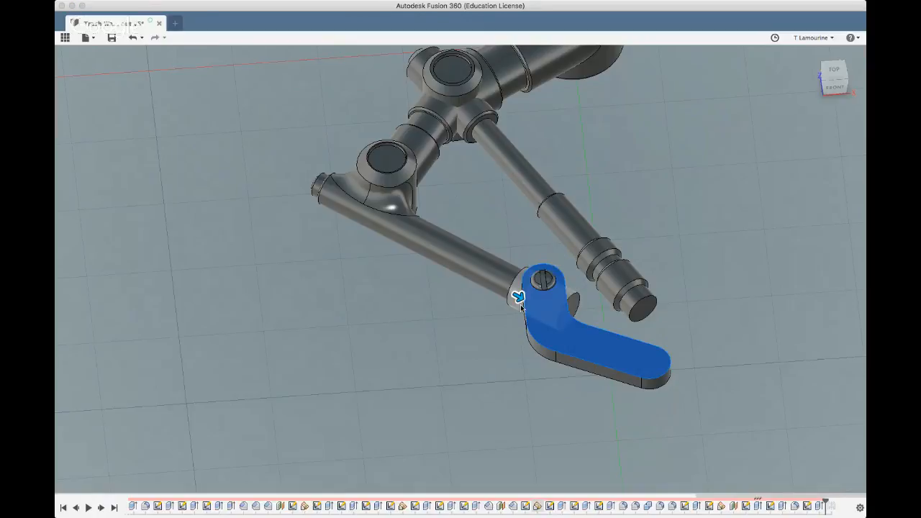
pyautogui.moveTo(519, 296); pyautogui.dragTo(520, 297)
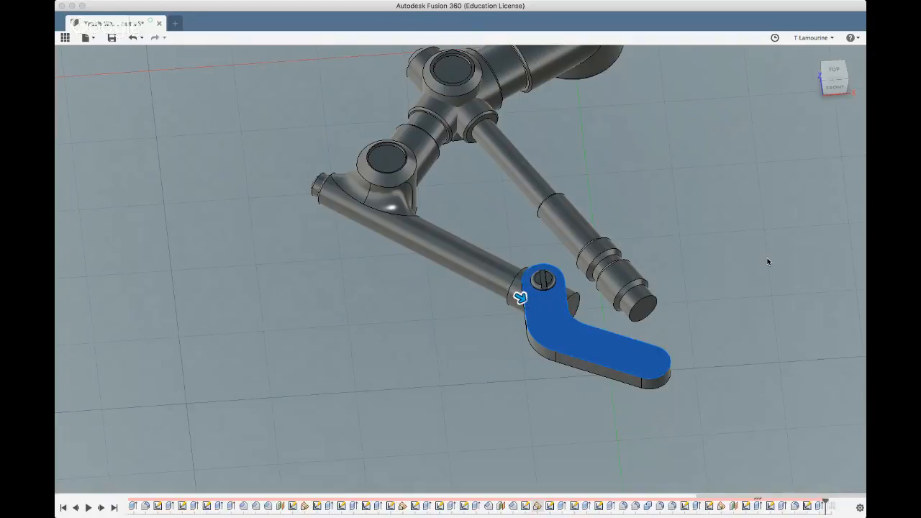
pyautogui.press('Return')
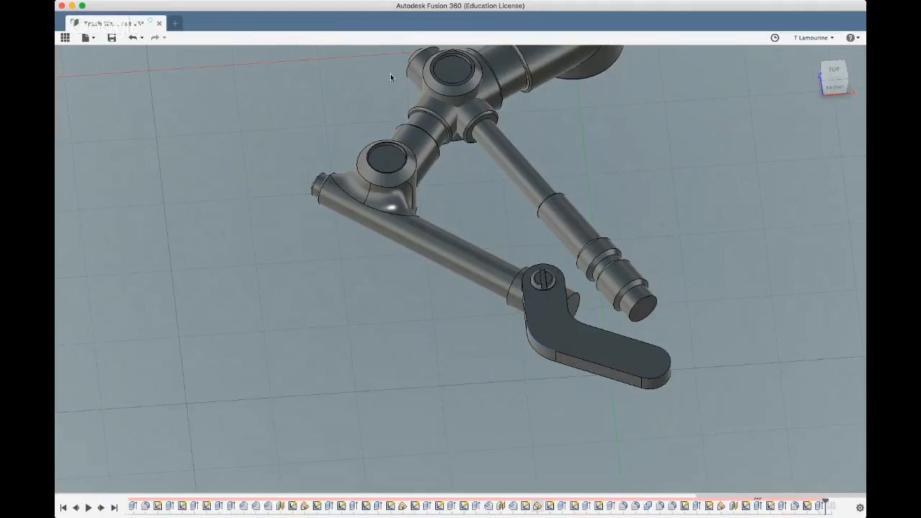
pyautogui.click(368, 54)
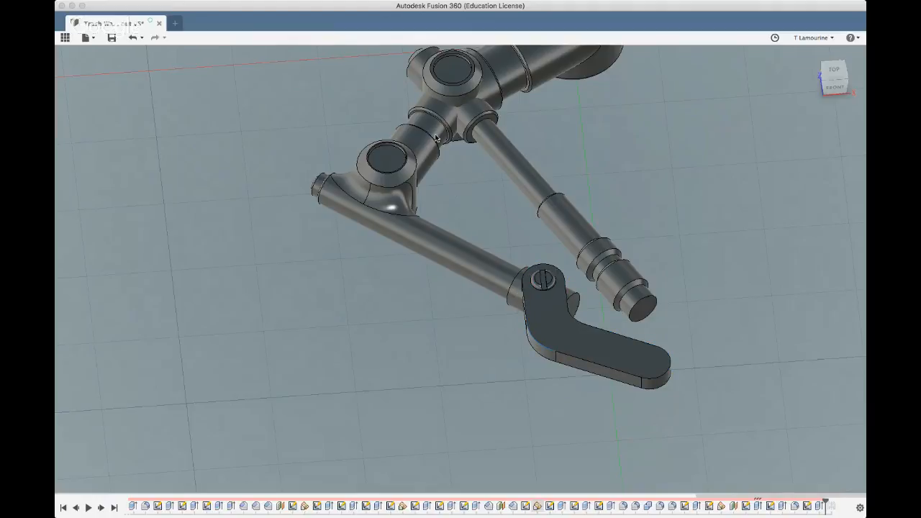
pyautogui.click(581, 361)
pyautogui.click(659, 376)
pyautogui.click(637, 333)
pyautogui.click(568, 287)
pyautogui.click(526, 305)
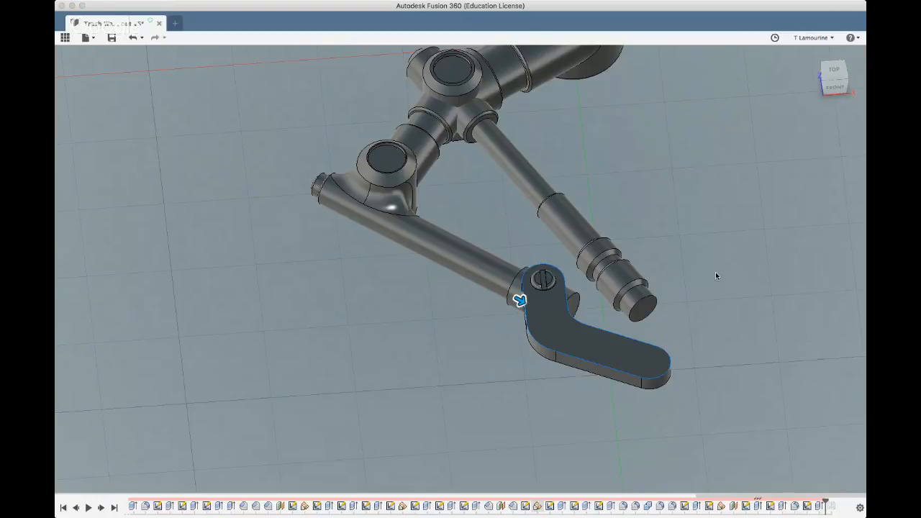
pyautogui.scroll(-3, 504, 374)
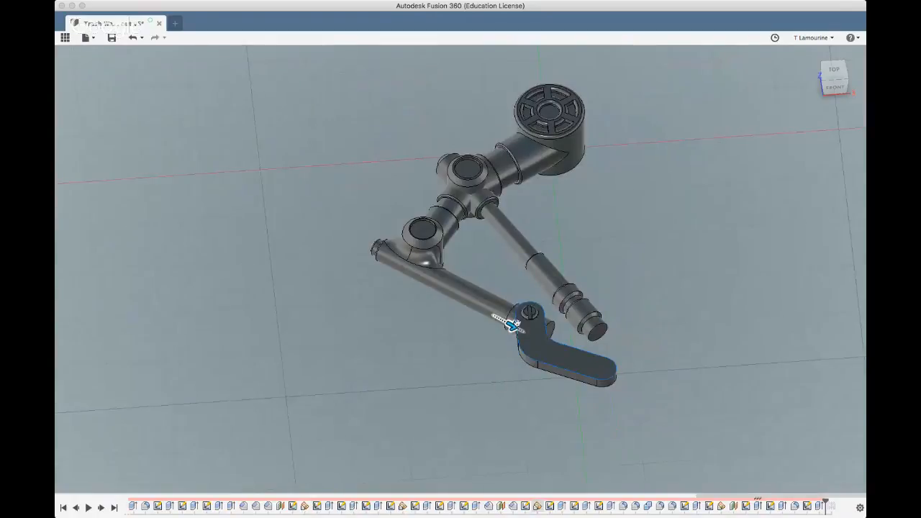
pyautogui.scroll(6, 531, 300)
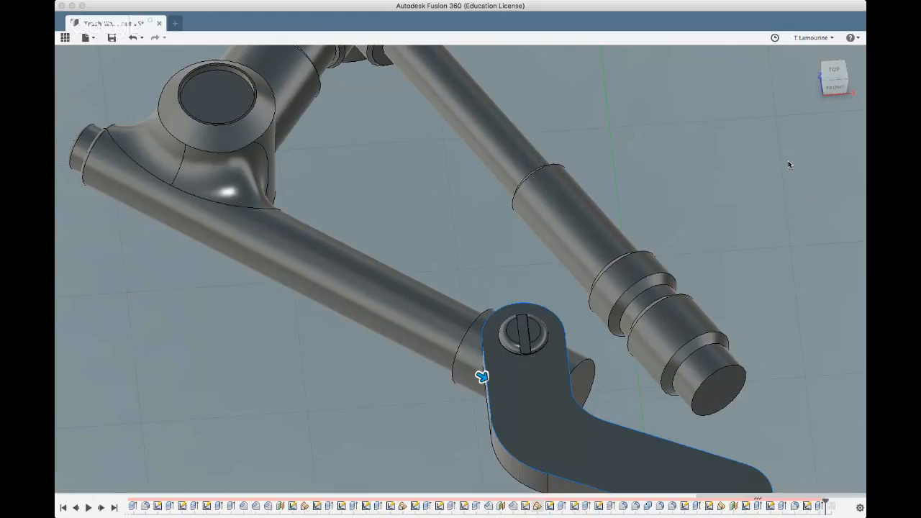
pyautogui.click(779, 190)
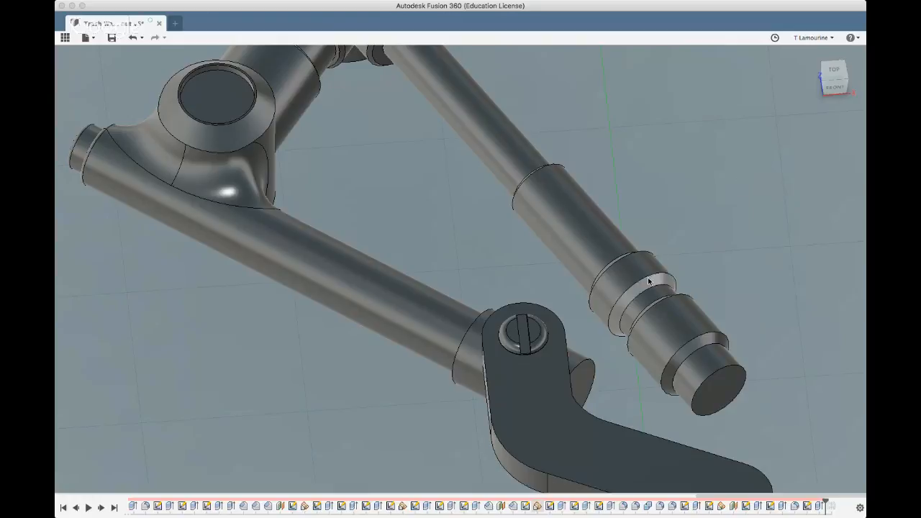
# Fillet all edges of the claw plate's top face with a small radius, including the edge around the raised disc's base
pyautogui.click(497, 394)
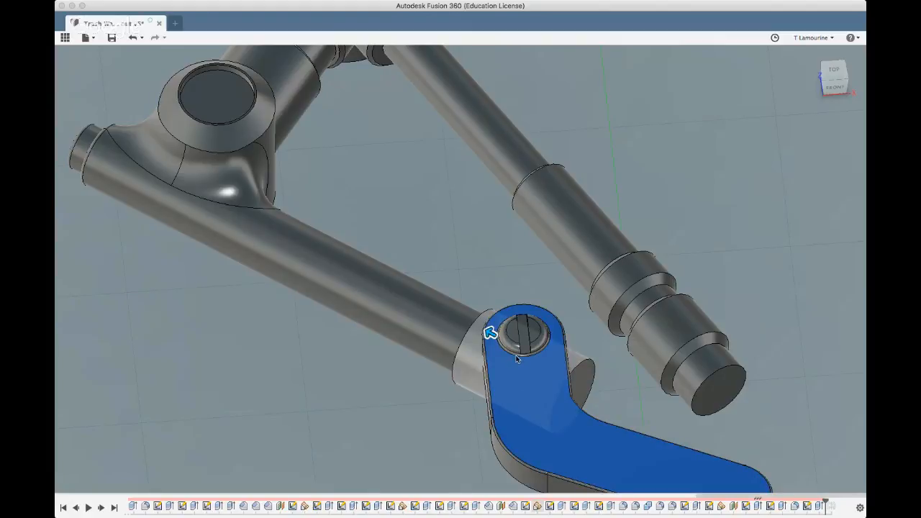
pyautogui.scroll(5, 515, 355)
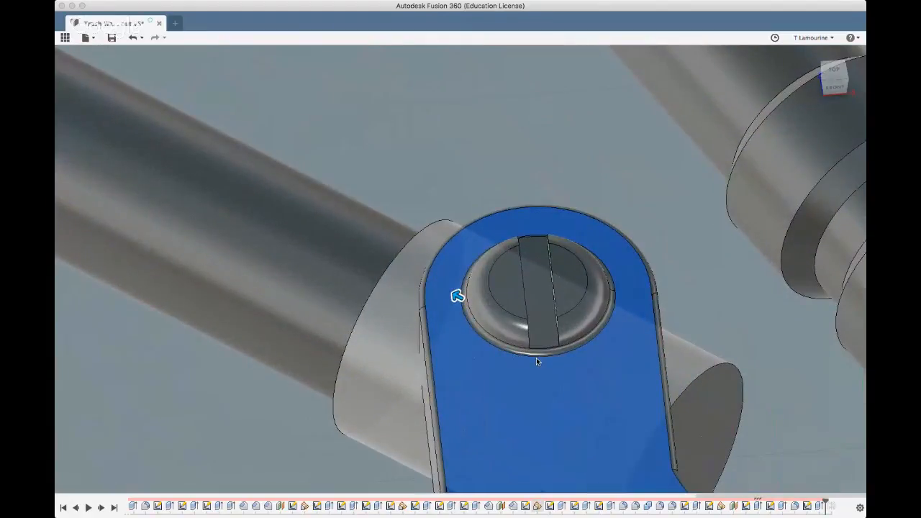
pyautogui.scroll(2, 537, 360)
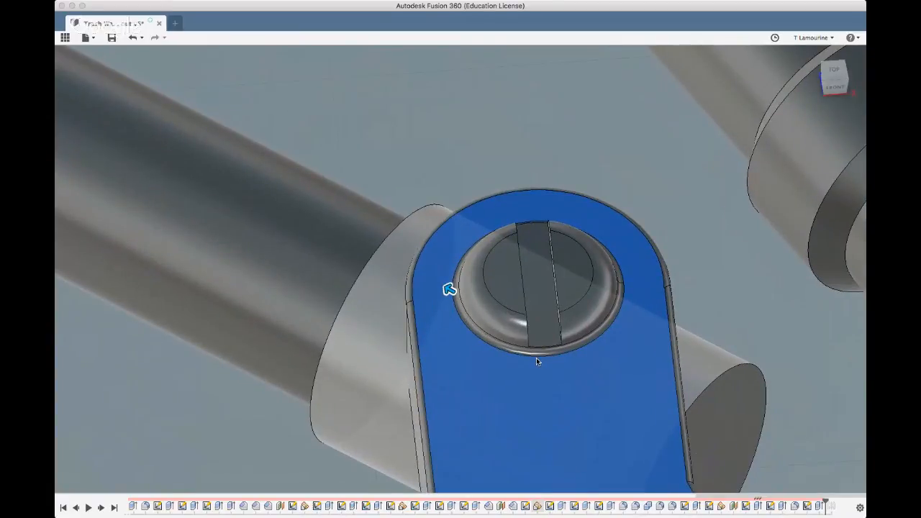
pyautogui.scroll(-5, 536, 358)
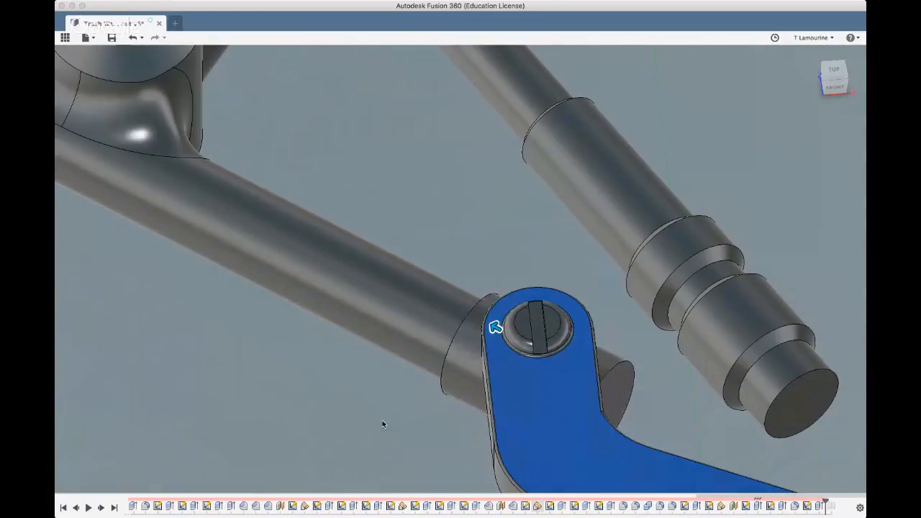
pyautogui.keyDown('shift'); pyautogui.moveTo(355, 427); pyautogui.dragTo(373, 421, button='middle'); pyautogui.keyUp('shift')
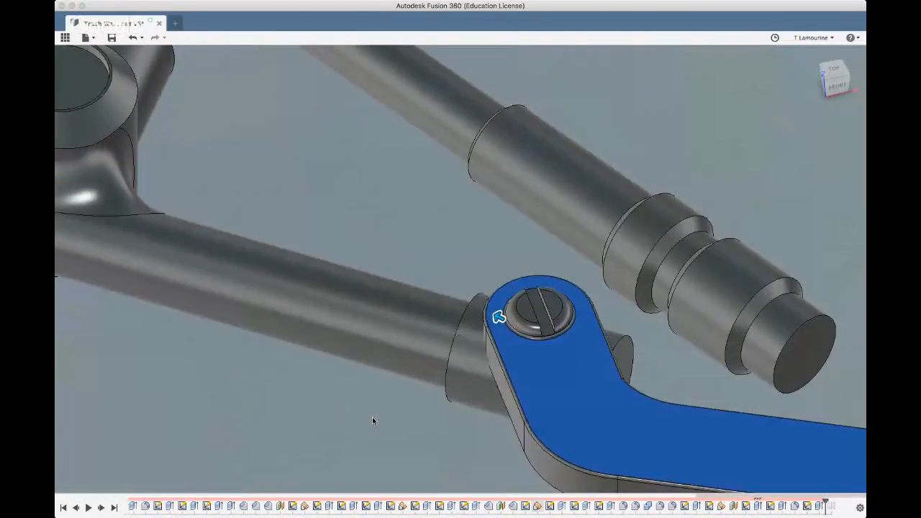
pyautogui.click(805, 273)
pyautogui.scroll(-3, 356, 387)
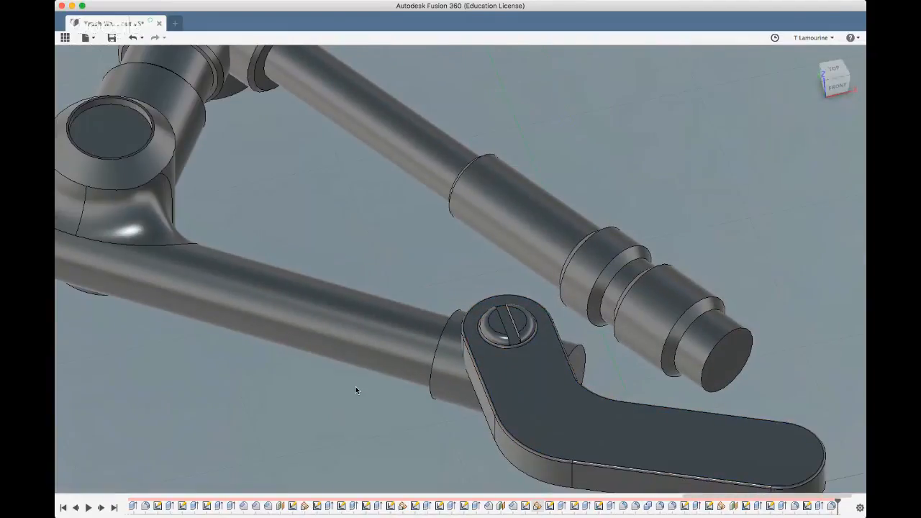
pyautogui.keyDown('shift'); pyautogui.moveTo(356, 386); pyautogui.dragTo(302, 368, button='middle'); pyautogui.keyUp('shift')
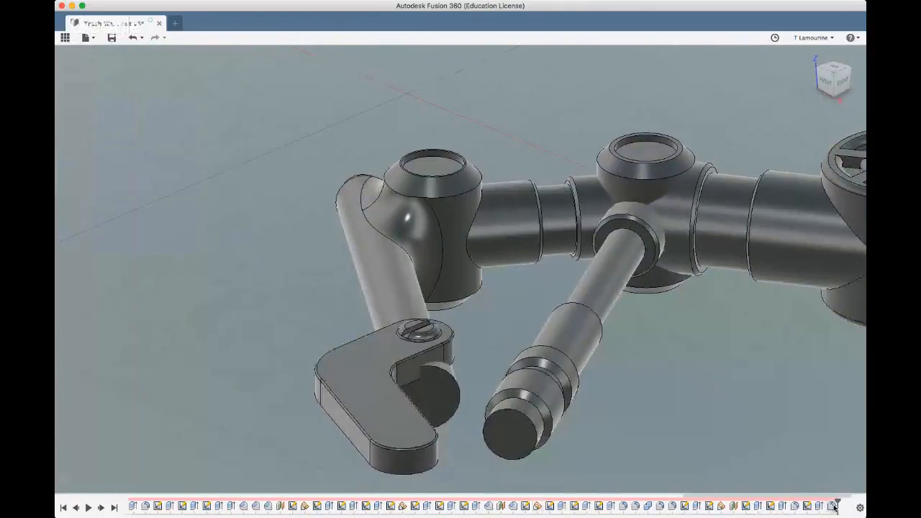
# Apply the small fillet to the claw plate's top face edges and inspect the rounded outline and the area around the screw
pyautogui.click(814, 415)
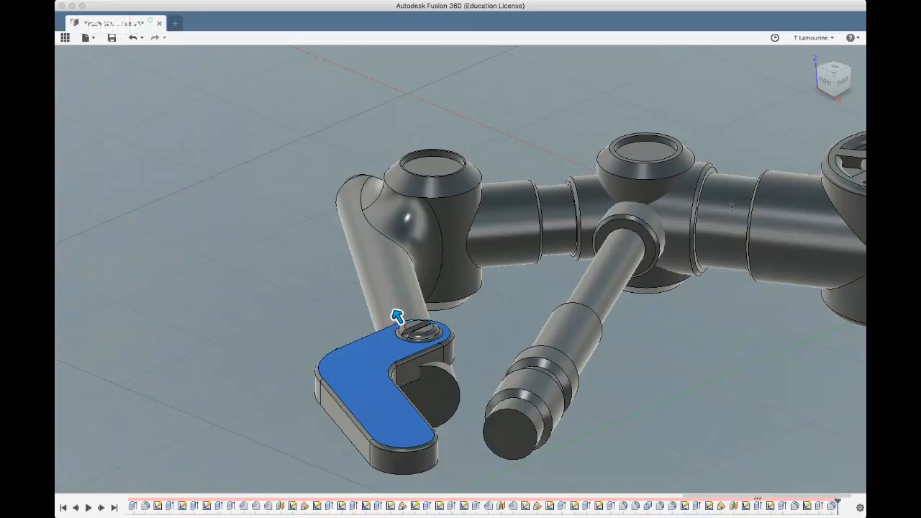
pyautogui.click(411, 350)
pyautogui.scroll(5, 404, 350)
pyautogui.keyDown('shift'); pyautogui.moveTo(403, 350); pyautogui.dragTo(370, 397, button='middle'); pyautogui.keyUp('shift')
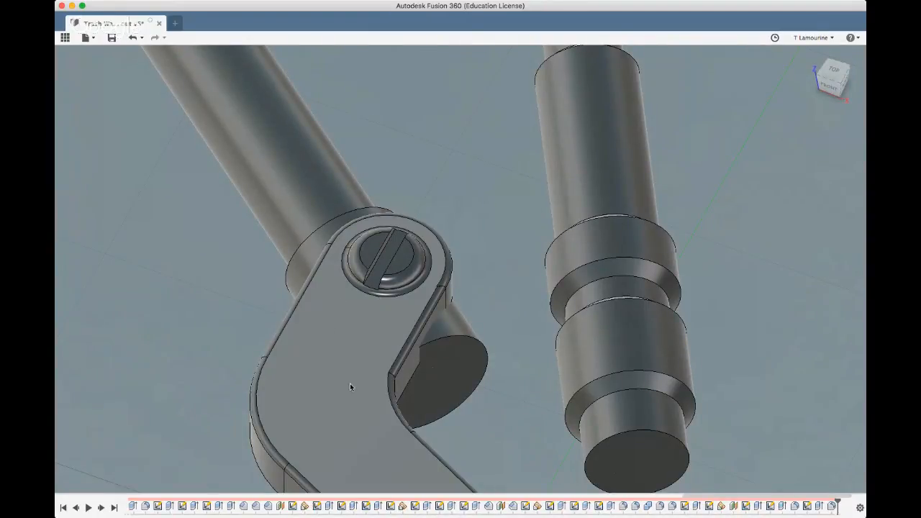
pyautogui.scroll(-5, 338, 331)
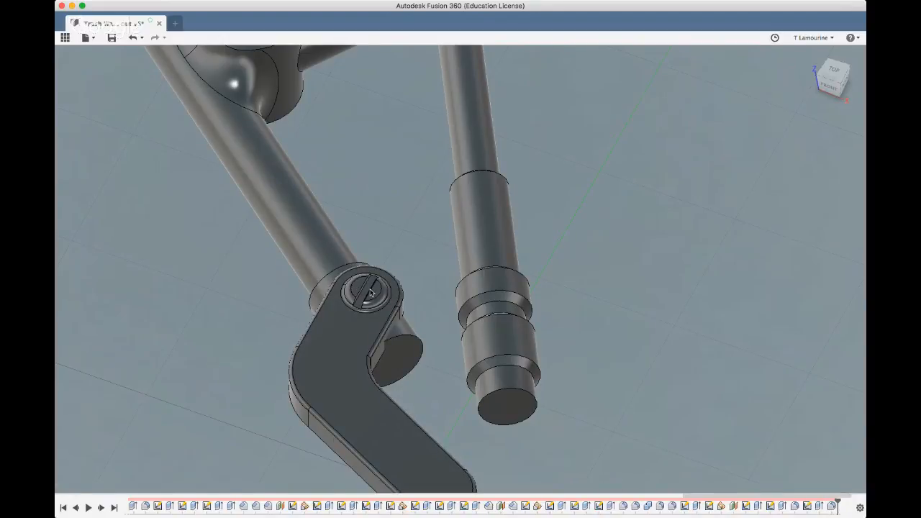
pyautogui.scroll(-6, 495, 302)
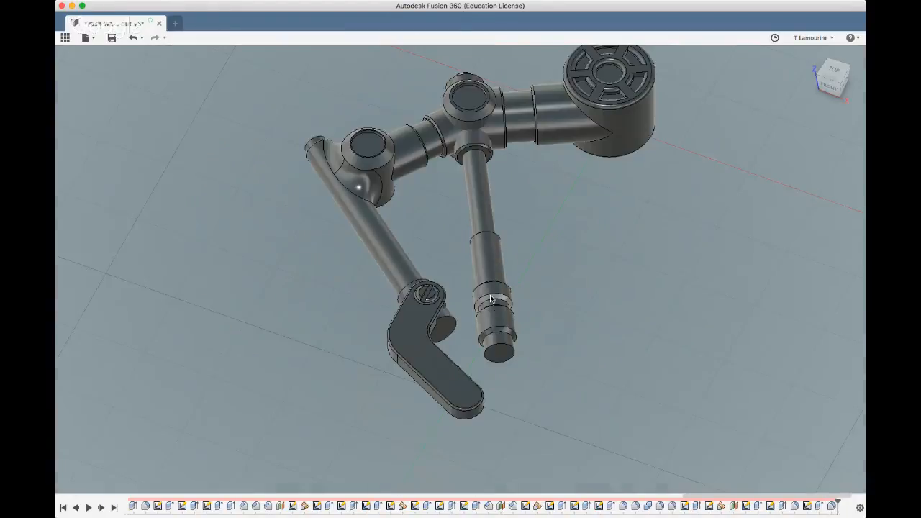
pyautogui.keyDown('shift'); pyautogui.moveTo(495, 302); pyautogui.dragTo(524, 286, button='middle'); pyautogui.keyUp('shift')
pyautogui.keyDown('shift'); pyautogui.moveTo(452, 303); pyautogui.dragTo(376, 263, button='middle'); pyautogui.keyUp('shift')
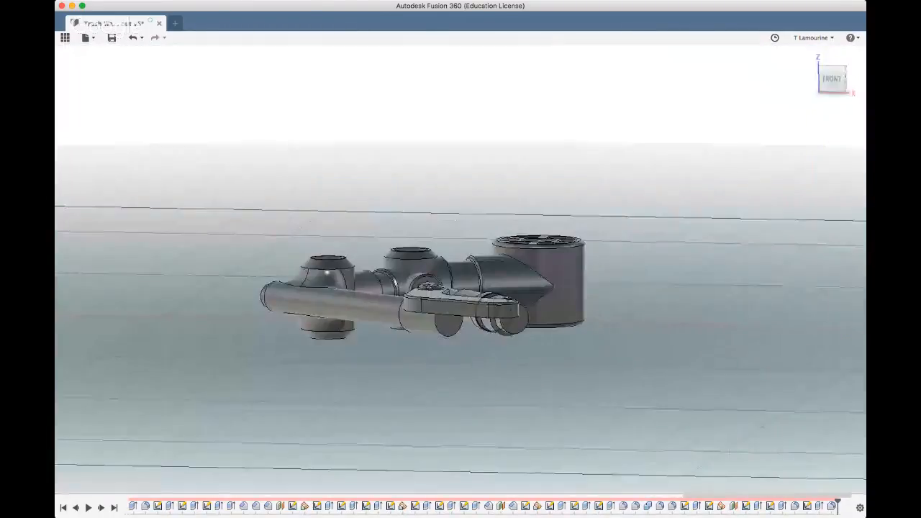
pyautogui.keyDown('shift'); pyautogui.moveTo(454, 220); pyautogui.dragTo(519, 287, button='middle'); pyautogui.keyUp('shift')
# Roll the model history forward past the mirror to restore the second claw plate, and check its underside
pyautogui.keyDown('shift'); pyautogui.moveTo(270, 389); pyautogui.dragTo(126, 459, button='middle'); pyautogui.keyUp('shift')
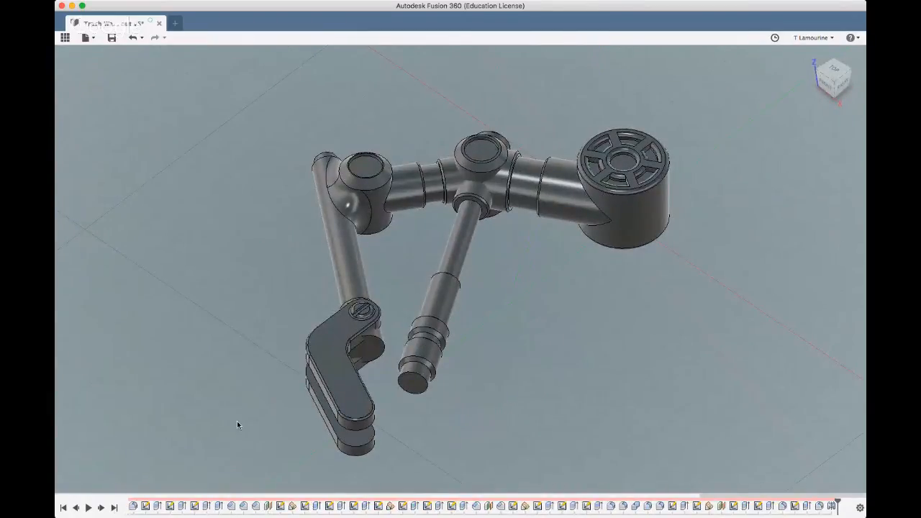
pyautogui.keyDown('shift'); pyautogui.moveTo(238, 421); pyautogui.dragTo(292, 442, button='middle'); pyautogui.keyUp('shift')
pyautogui.keyDown('shift'); pyautogui.moveTo(331, 382); pyautogui.dragTo(339, 219, button='middle'); pyautogui.keyUp('shift')
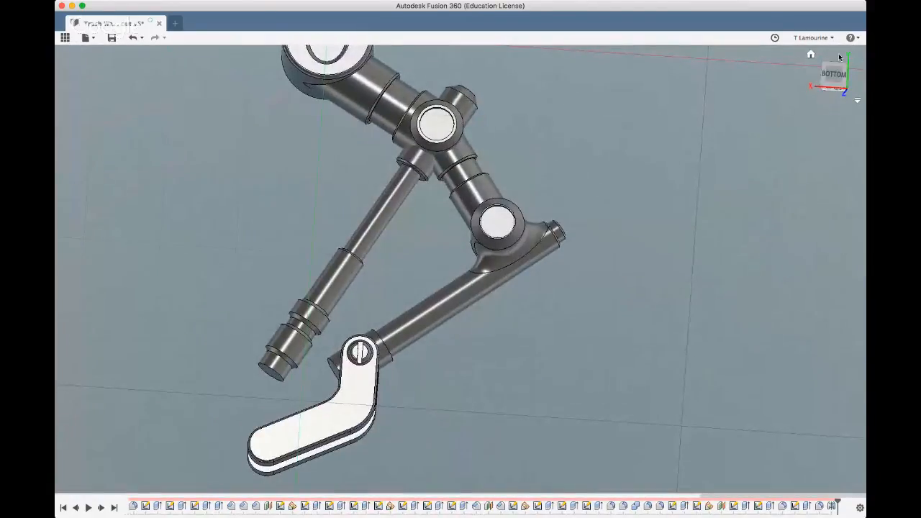
# Examine the complete arm with both claw plates from the home view, from above and from several angles
pyautogui.click(810, 56)
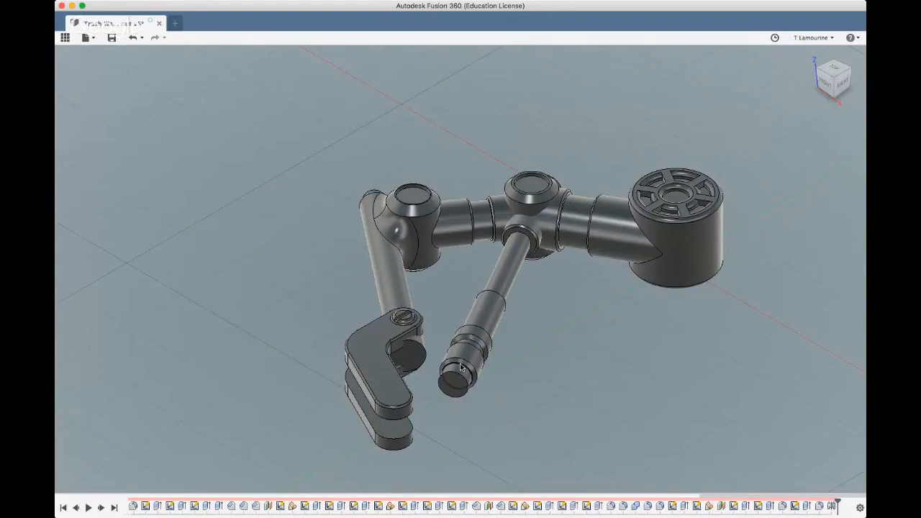
pyautogui.click(832, 68)
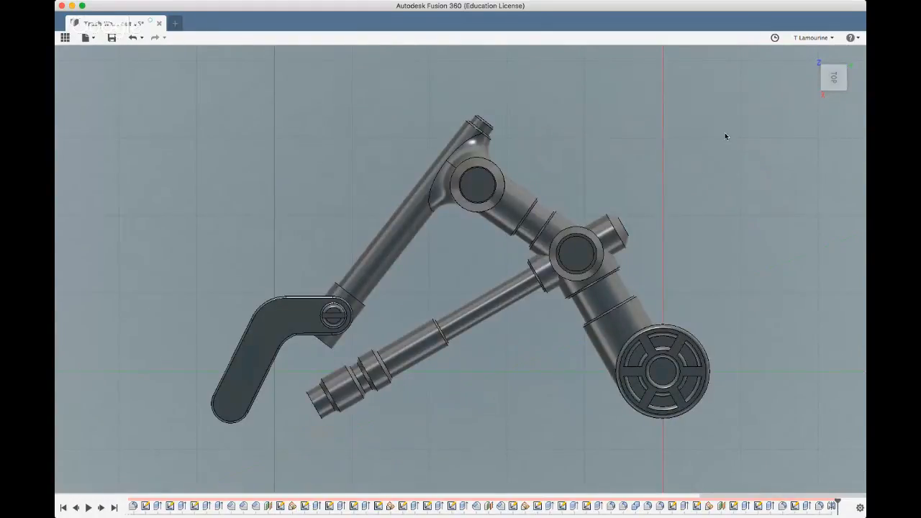
pyautogui.click(848, 56)
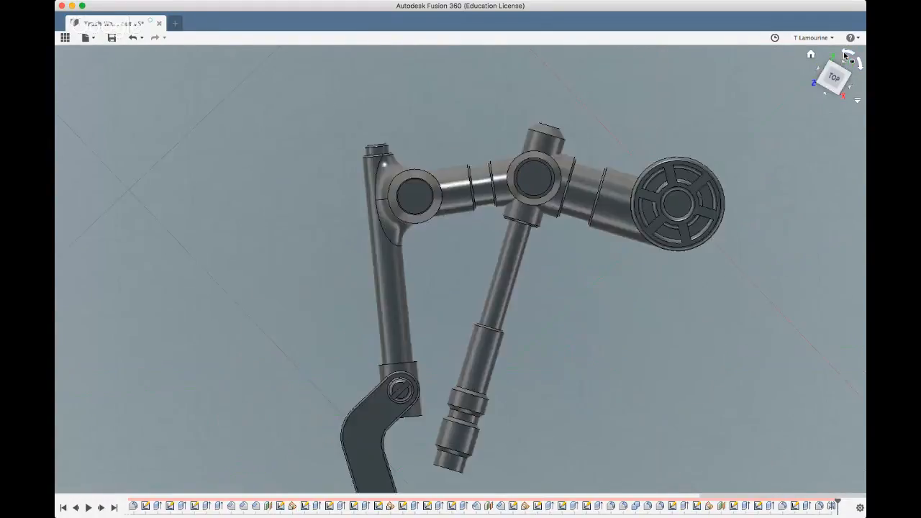
pyautogui.scroll(-4, 428, 342)
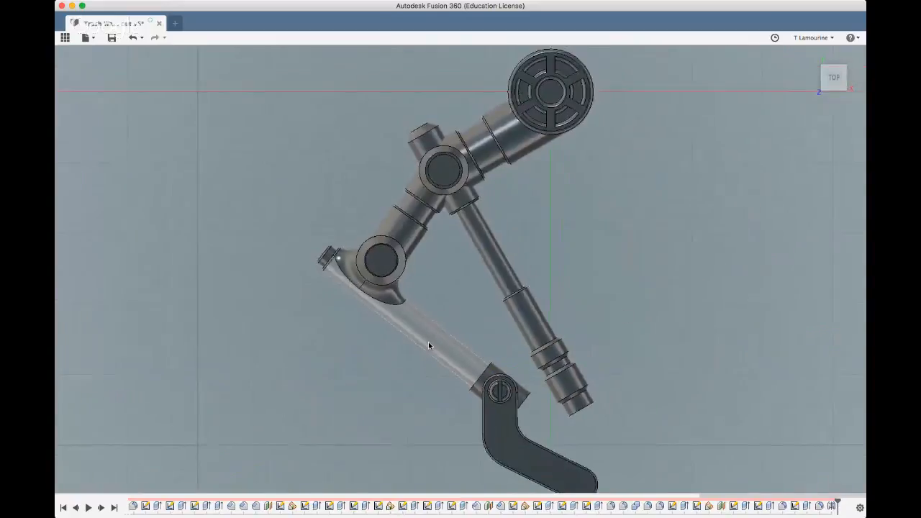
pyautogui.scroll(-2, 435, 400)
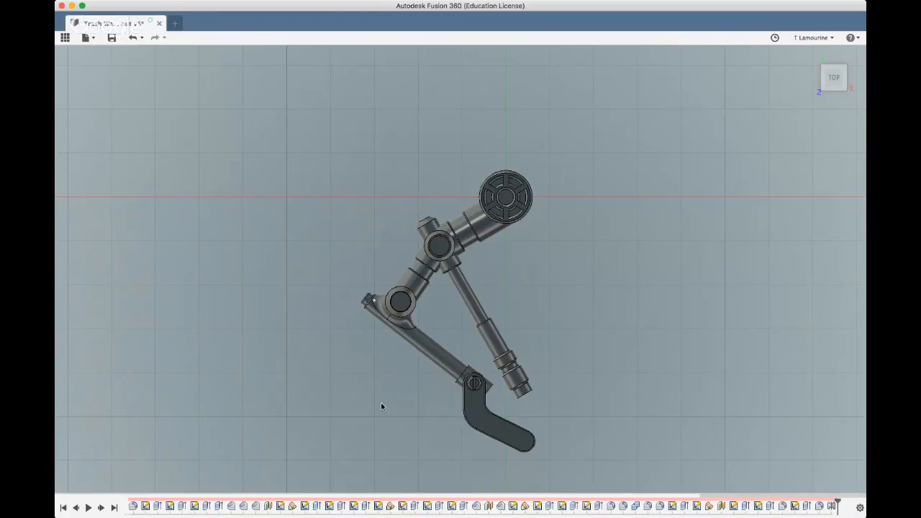
pyautogui.moveTo(381, 405)
pyautogui.keyDown('shift'); pyautogui.mouseDown(button='middle')
pyautogui.moveTo(341, 417)
pyautogui.moveTo(338, 381)
pyautogui.moveTo(338, 419)
pyautogui.moveTo(339, 410)
pyautogui.mouseUp(button='middle'); pyautogui.keyUp('shift')
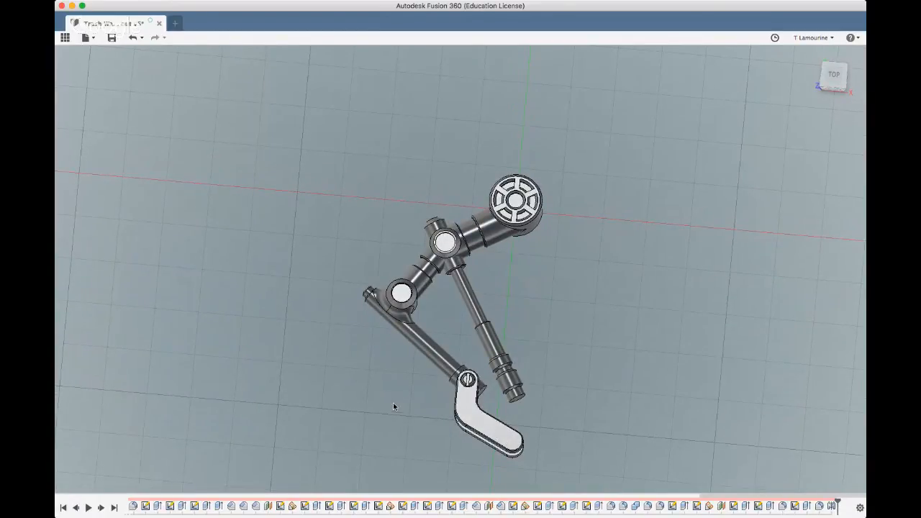
pyautogui.keyDown('shift'); pyautogui.moveTo(260, 414); pyautogui.dragTo(616, 272, button='middle'); pyautogui.keyUp('shift')
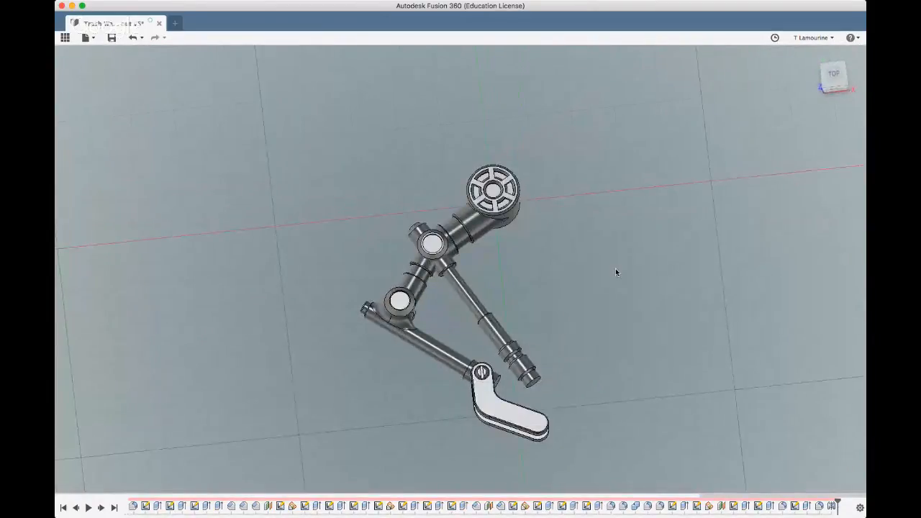
pyautogui.click(833, 74)
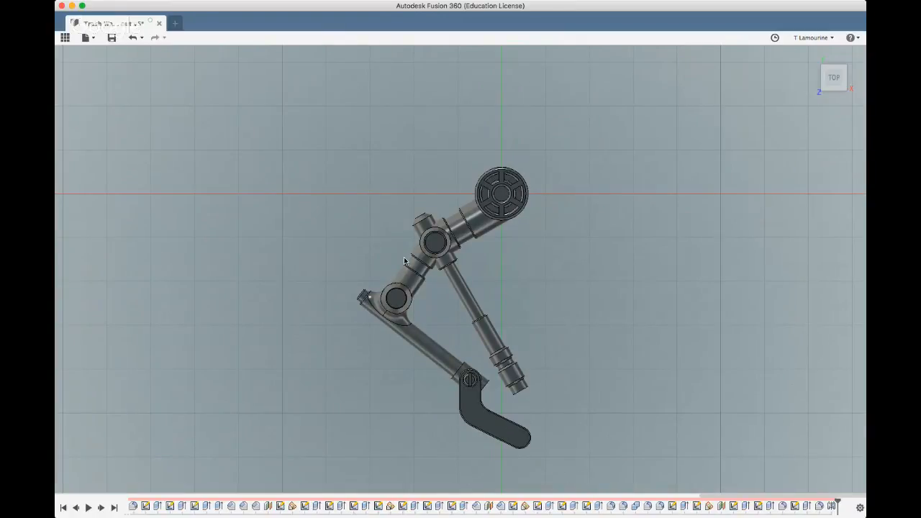
pyautogui.scroll(-3, 404, 257)
pyautogui.moveTo(381, 346)
pyautogui.keyDown('shift'); pyautogui.mouseDown(button='middle')
pyautogui.moveTo(387, 315)
pyautogui.moveTo(371, 297)
pyautogui.moveTo(372, 251)
pyautogui.moveTo(368, 300)
pyautogui.moveTo(395, 357)
pyautogui.mouseUp(button='middle'); pyautogui.keyUp('shift')
pyautogui.keyDown('shift'); pyautogui.moveTo(394, 356); pyautogui.dragTo(358, 340, button='middle'); pyautogui.keyUp('shift')
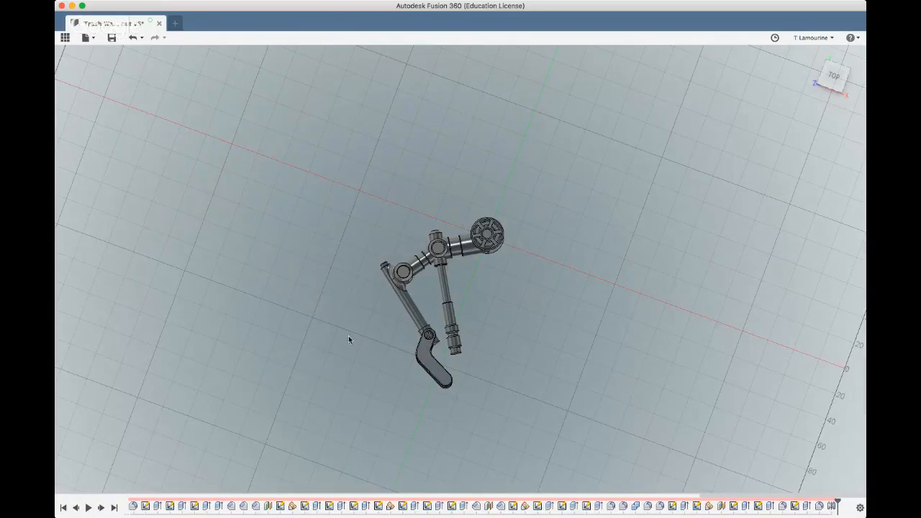
pyautogui.keyDown('shift'); pyautogui.moveTo(301, 331); pyautogui.dragTo(314, 308, button='middle'); pyautogui.keyUp('shift')
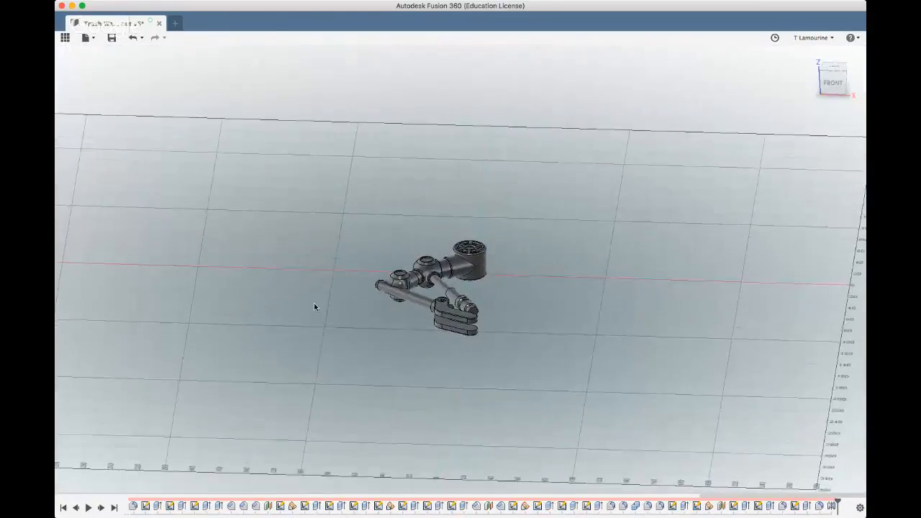